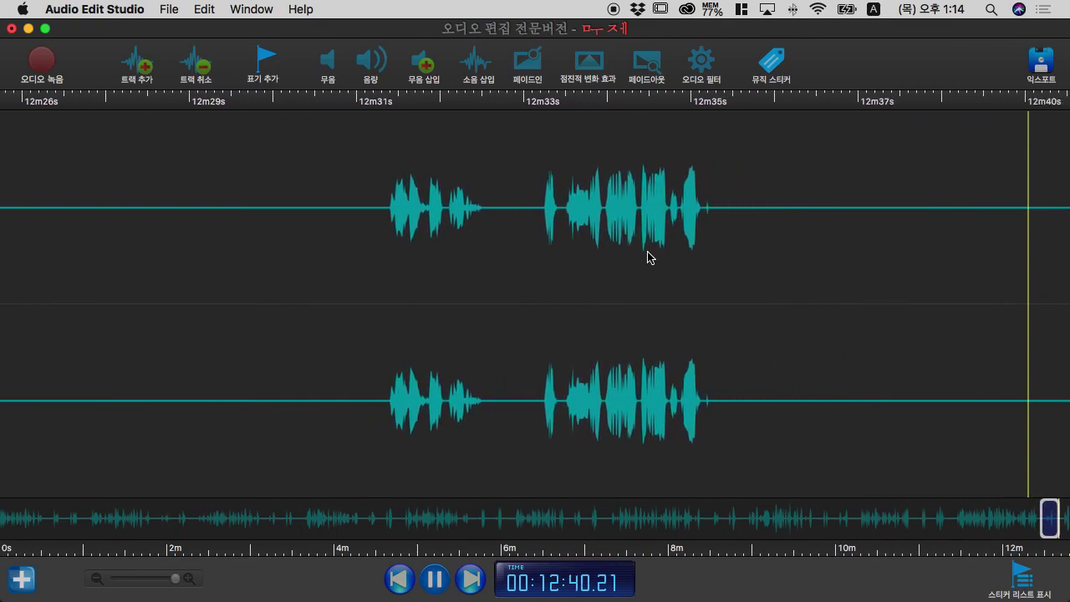
# Bring the waveform view back from the end of the recording to its beginning
pyautogui.hscroll(-15, 651, 257)
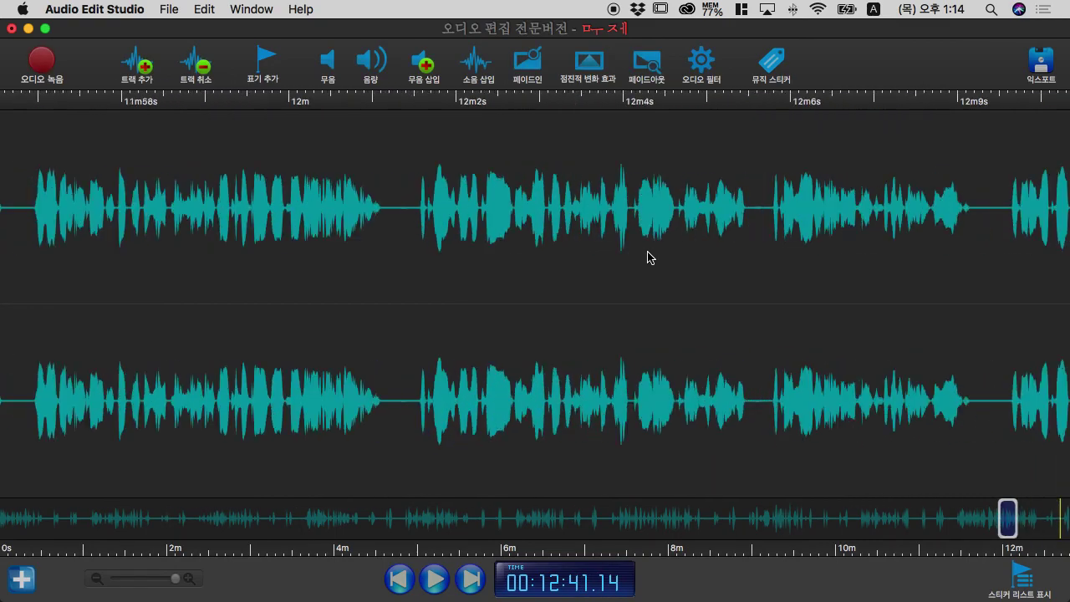
pyautogui.hscroll(-20, 651, 257)
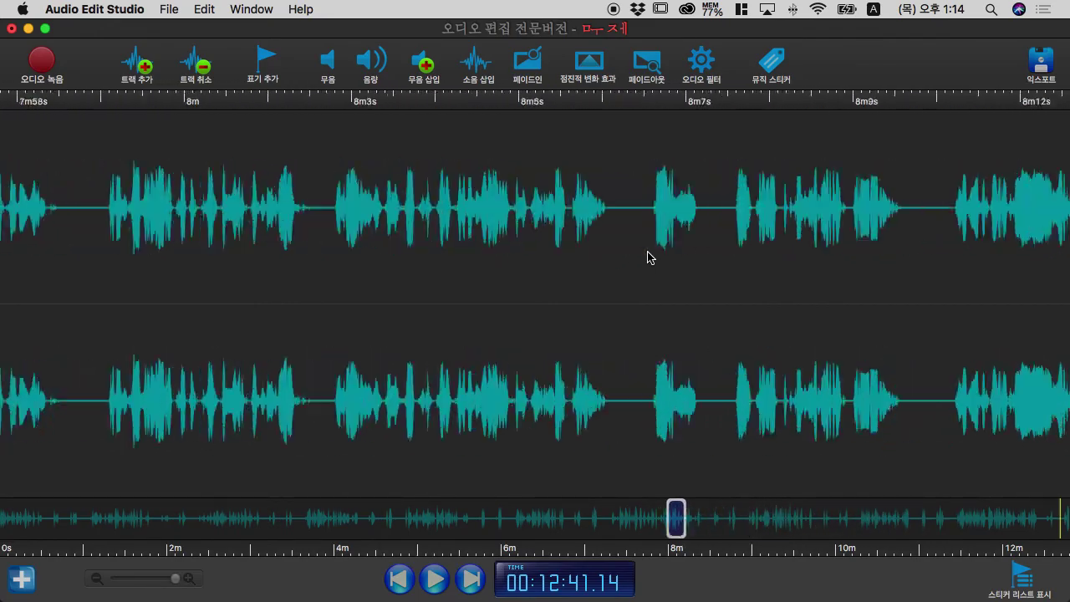
pyautogui.hscroll(-15, 651, 257)
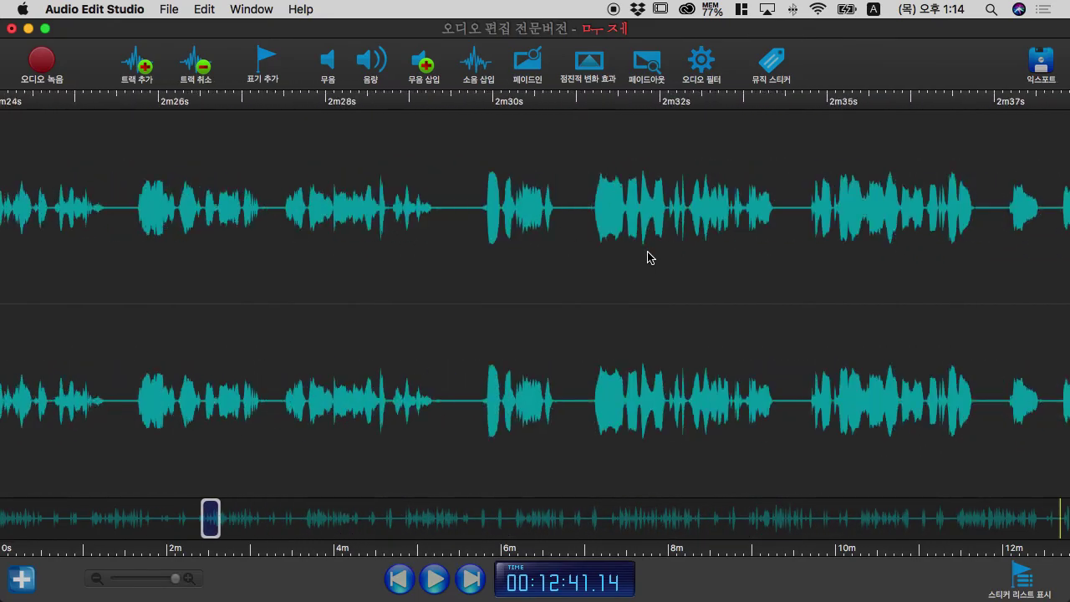
# Switch to GoodNotes and look back through the 2020년교재짝수 document to the pages around 48
pyautogui.hotkey('ctrl', 'Left')
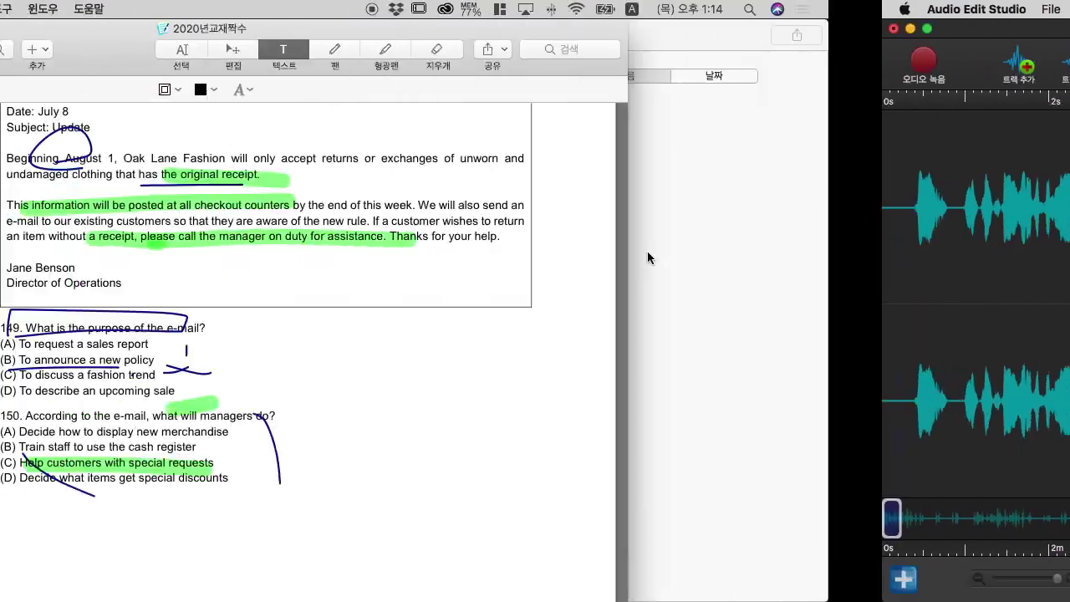
pyautogui.scroll(10, 321, 191)
pyautogui.scroll(20, 320, 191)
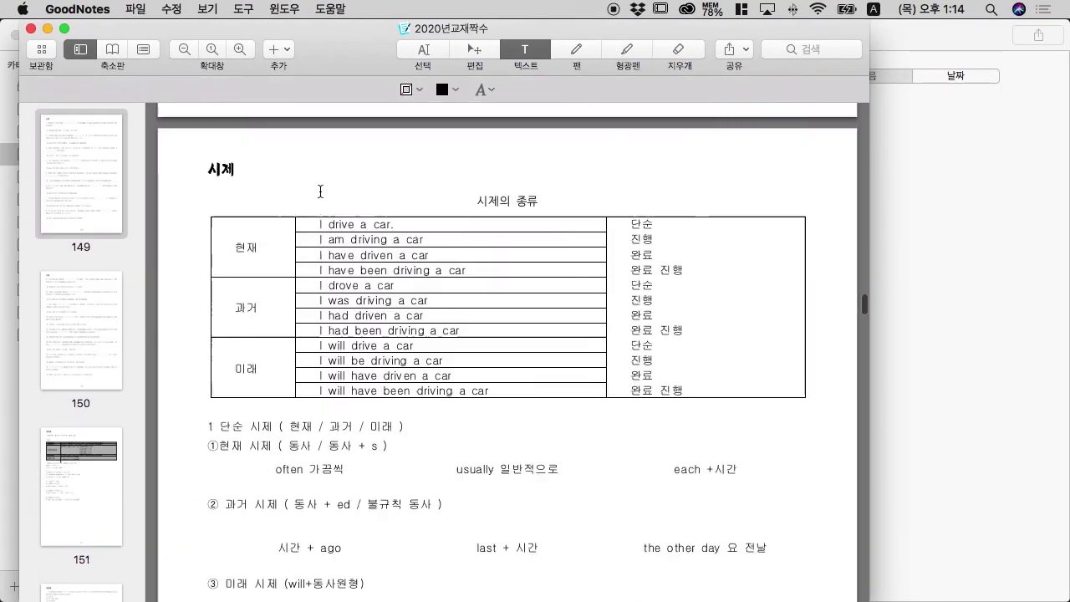
pyautogui.scroll(20, 320, 192)
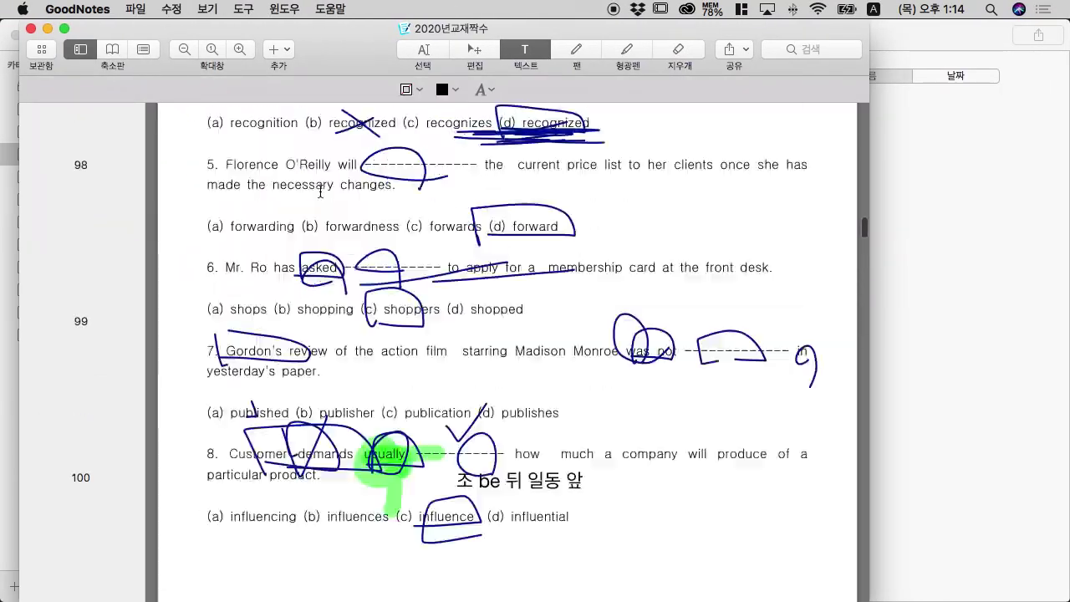
pyautogui.scroll(5, 320, 192)
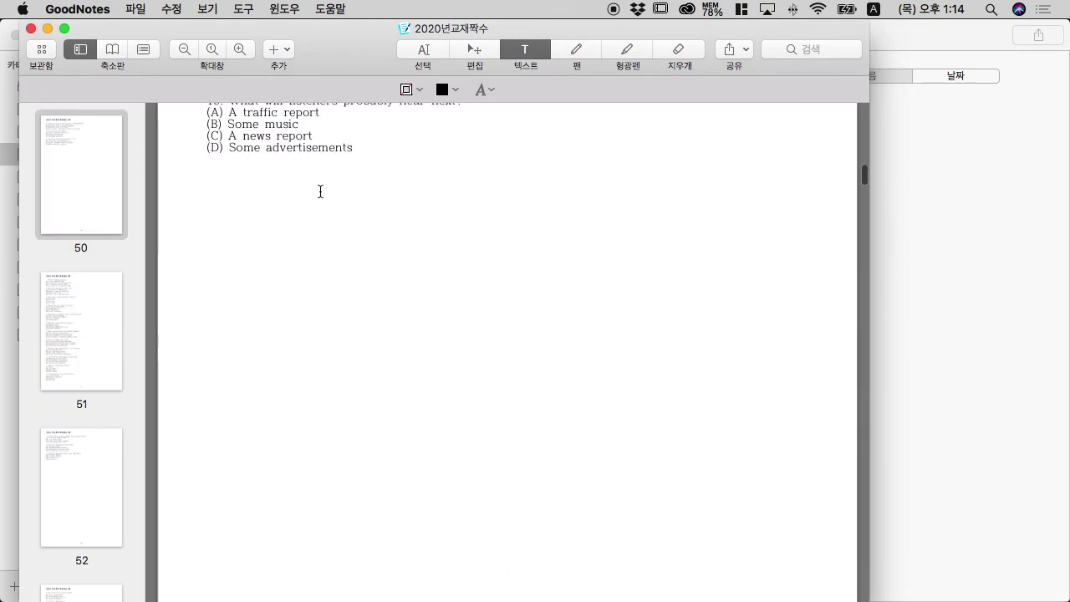
pyautogui.scroll(-15, 320, 192)
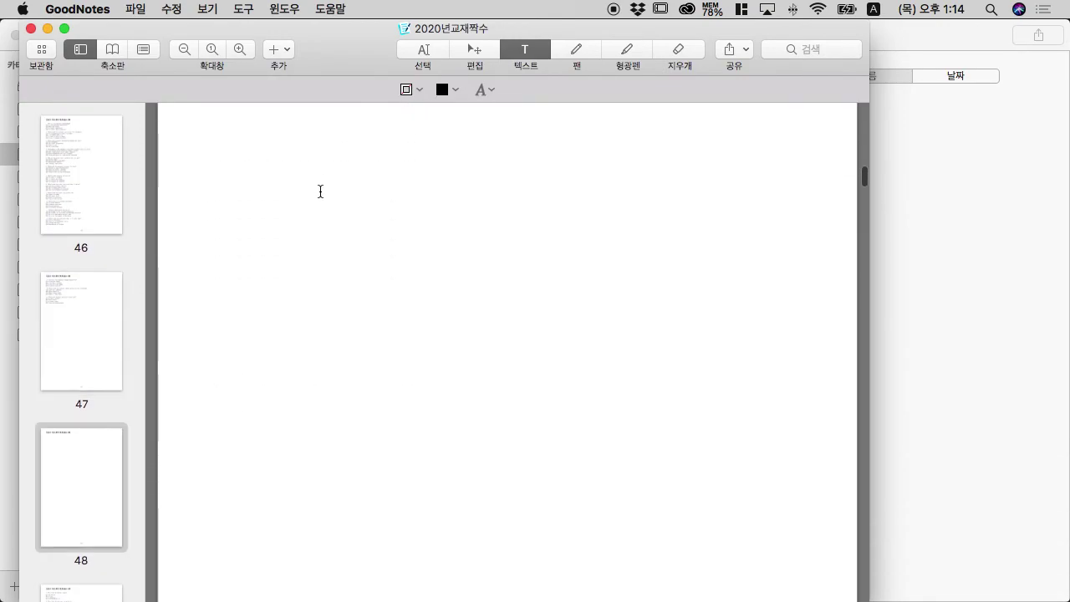
# Hide the page thumbnails and enlarge the document window before switching back to Audio Edit Studio
pyautogui.click(80, 49)
pyautogui.click(64, 29)
pyautogui.press('super+Tab')
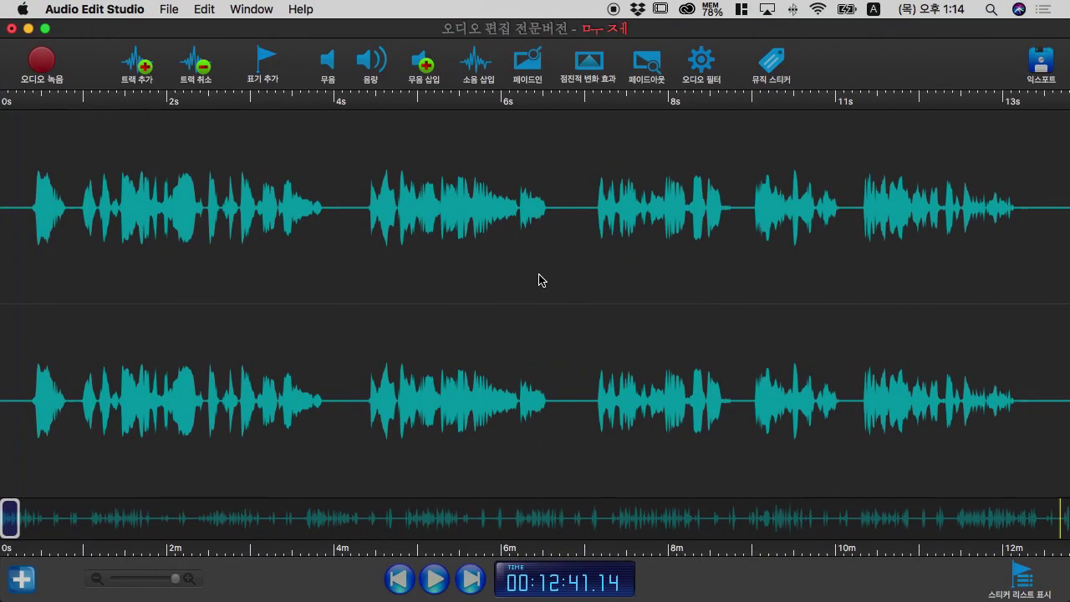
# Play the recording from its start and pause in the gap after the first phrase, at about 4.3 s
pyautogui.click(38, 318)
pyautogui.press('space')
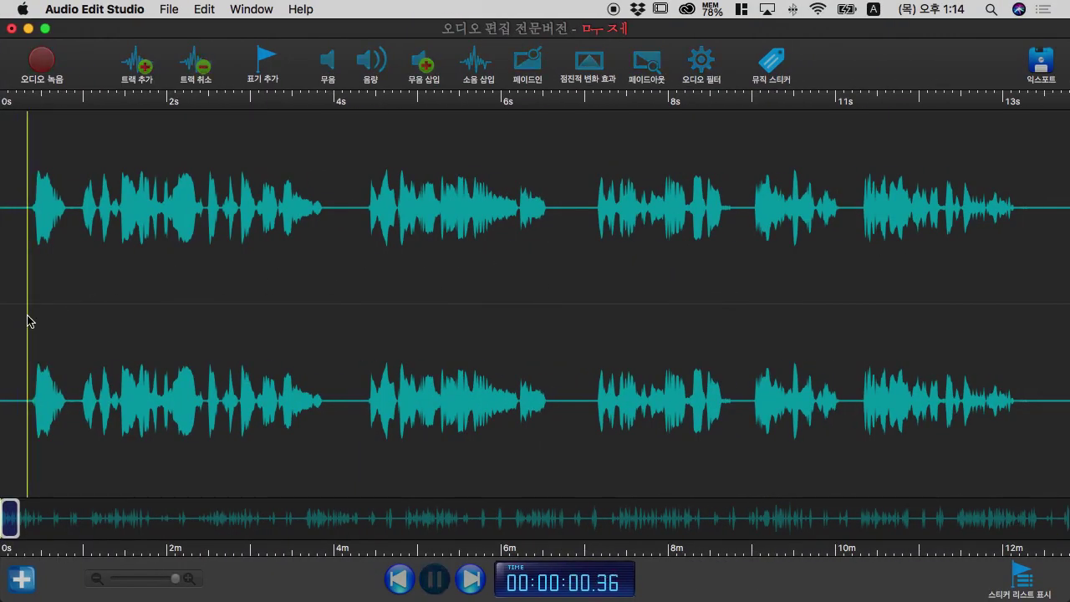
pyautogui.hotkey('ctrl', 'Up')
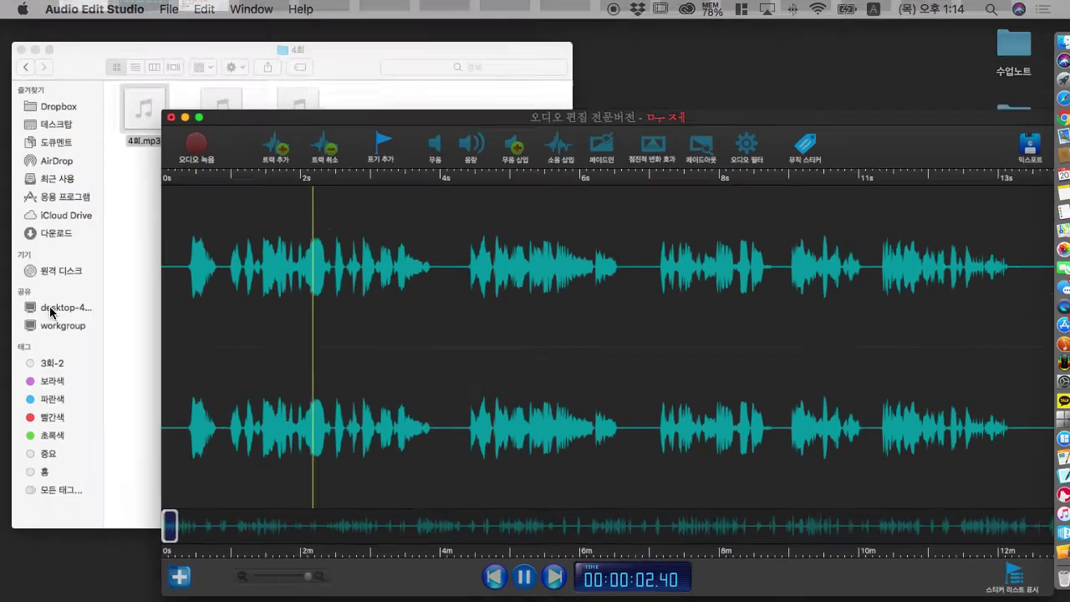
pyautogui.click(506, 311)
pyautogui.press('space')
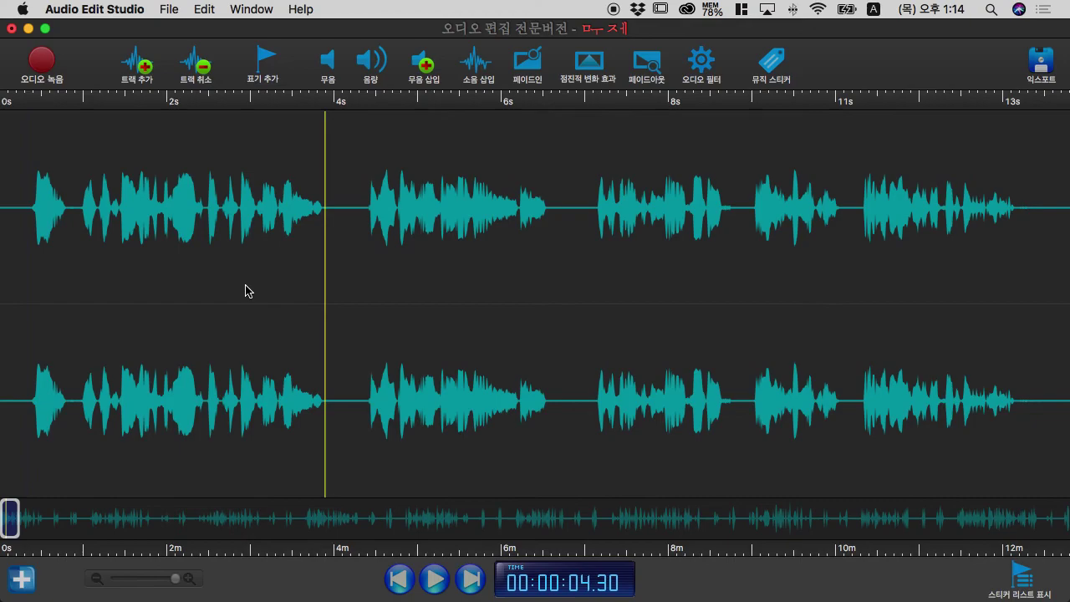
# Replay the recording from within the first phrase, repeat the end of the second phrase, and pause at about 7.6 s
pyautogui.click(143, 290)
pyautogui.press('space')
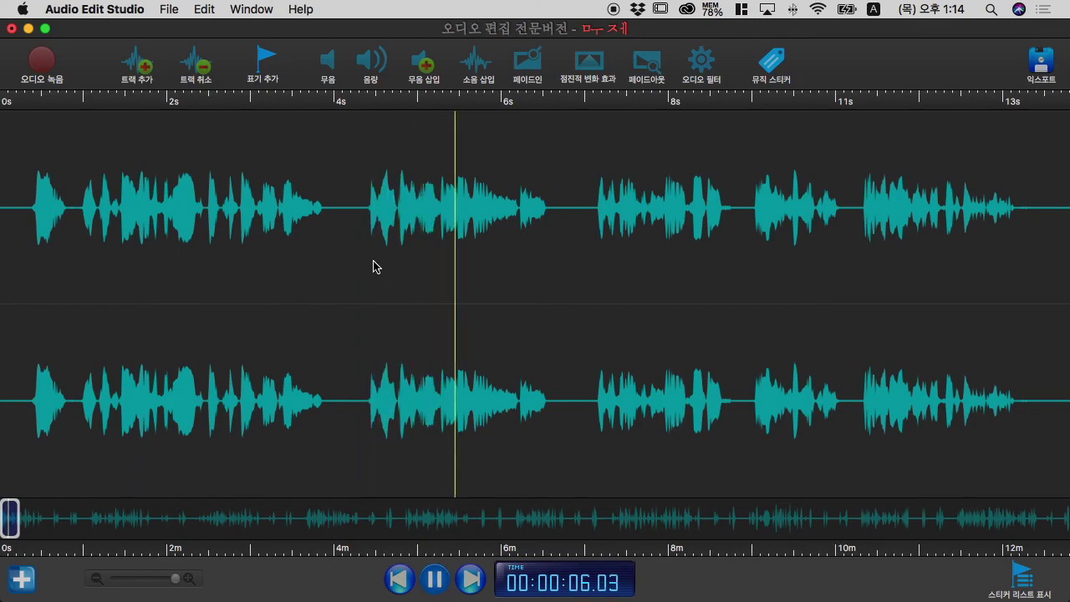
pyautogui.press('space')
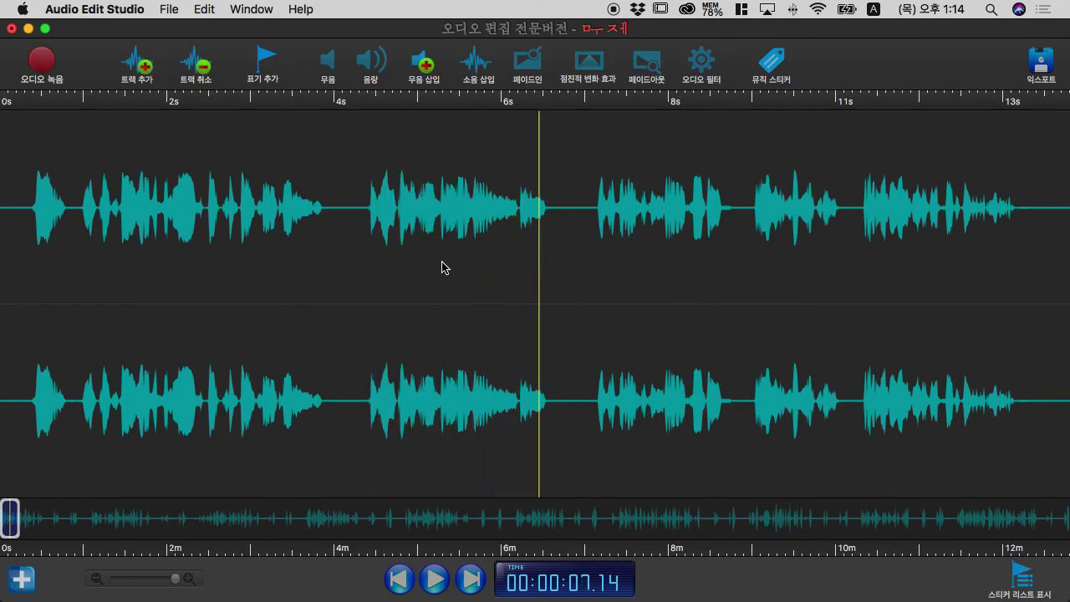
pyautogui.click(442, 266)
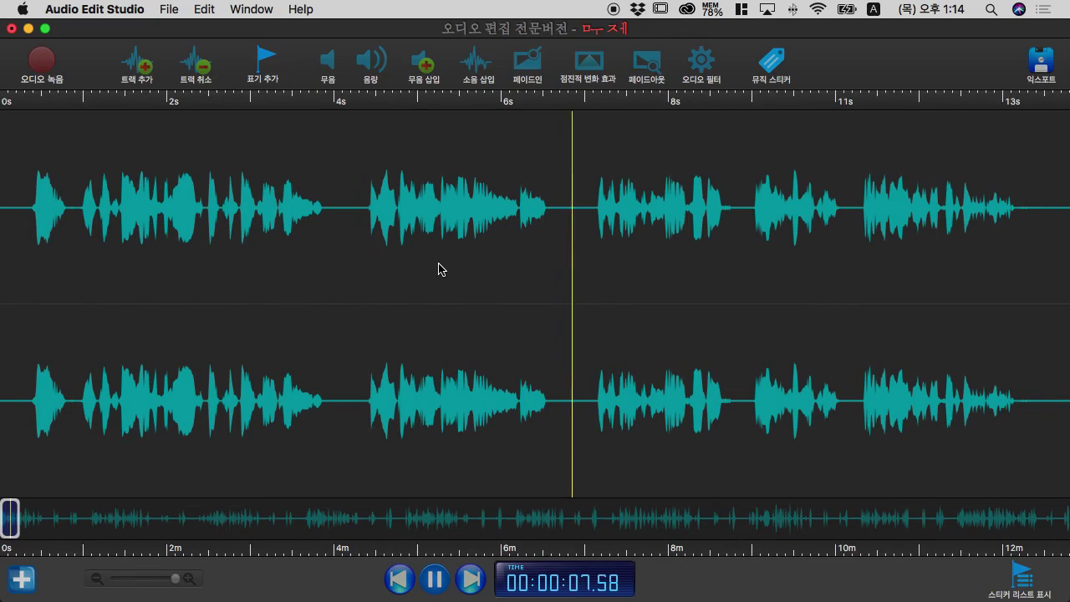
pyautogui.press('space')
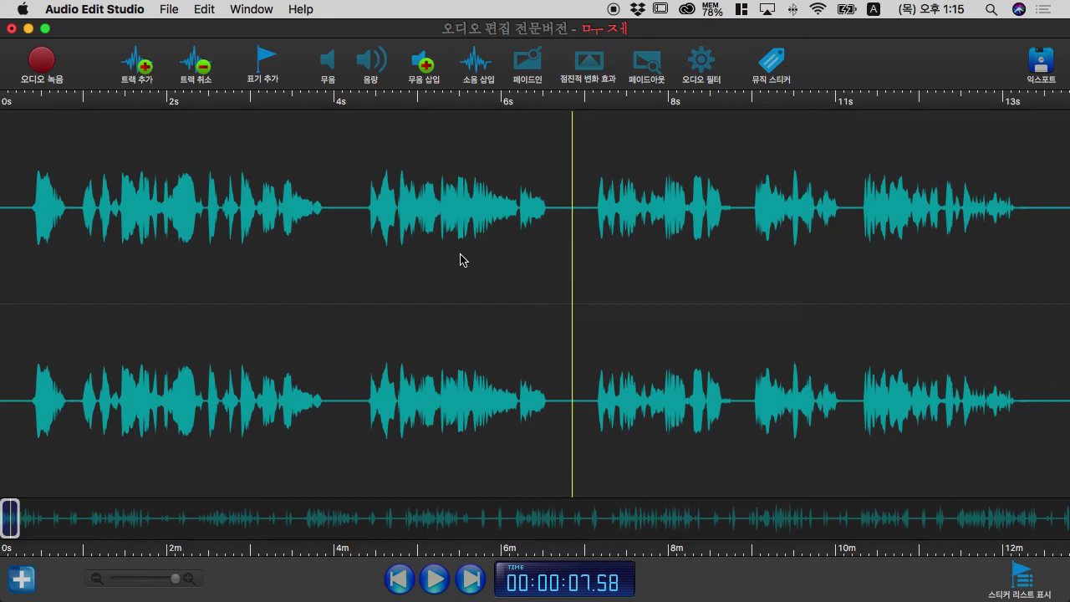
# Listen to the third phrase from about 7.6 s, replay it from its start, and pause at about 9.9 s
pyautogui.press('space')
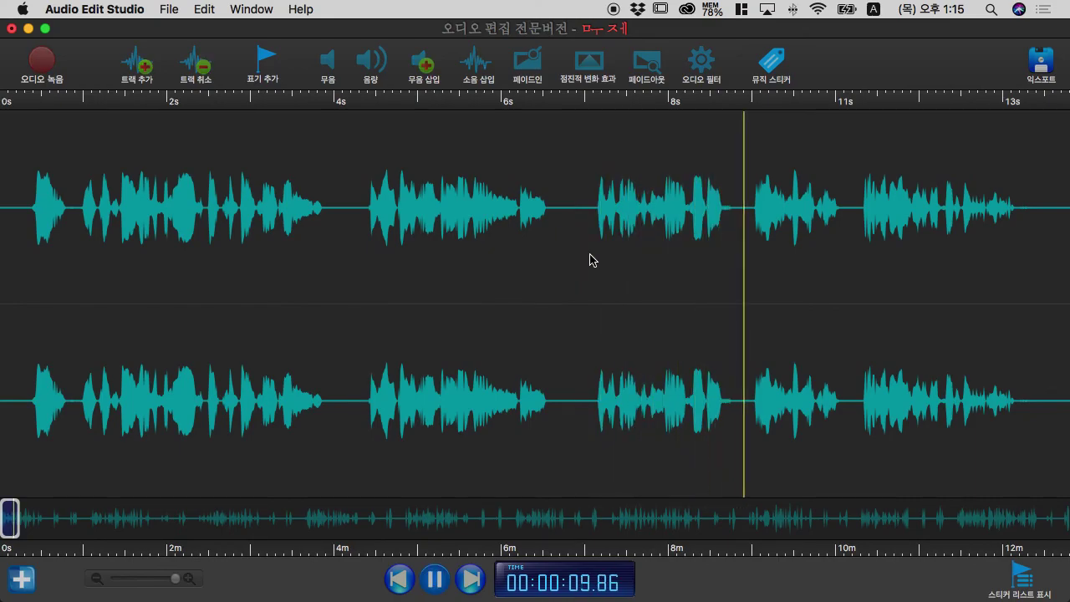
pyautogui.click(590, 260)
pyautogui.press('space')
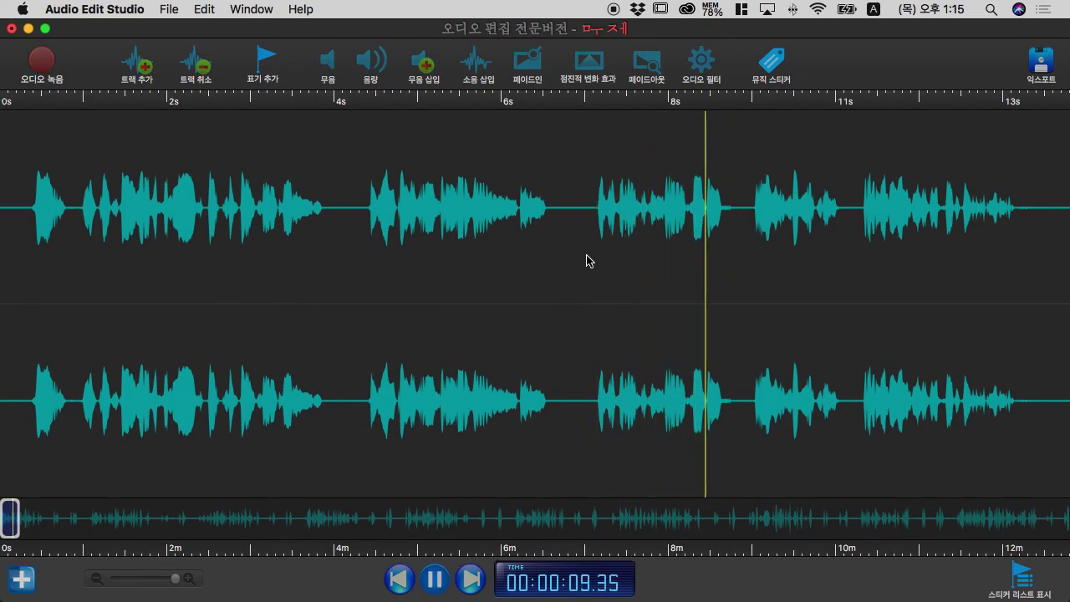
pyautogui.press('space')
# Continue playback from about 9.9 s and pause just before the phrase that starts after 14 s
pyautogui.hscroll(1, 593, 257)
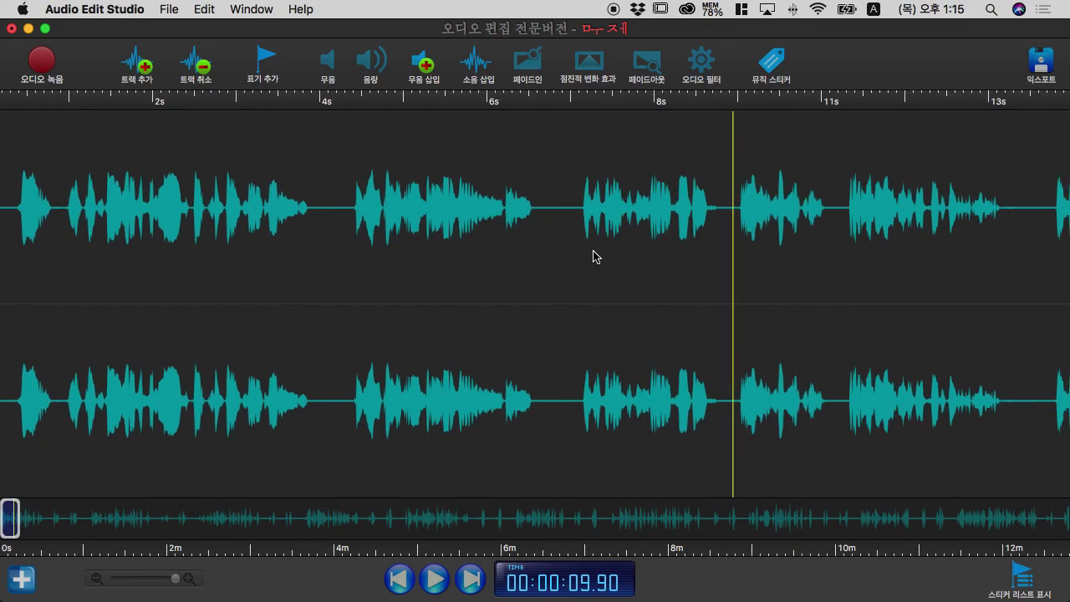
pyautogui.press('space')
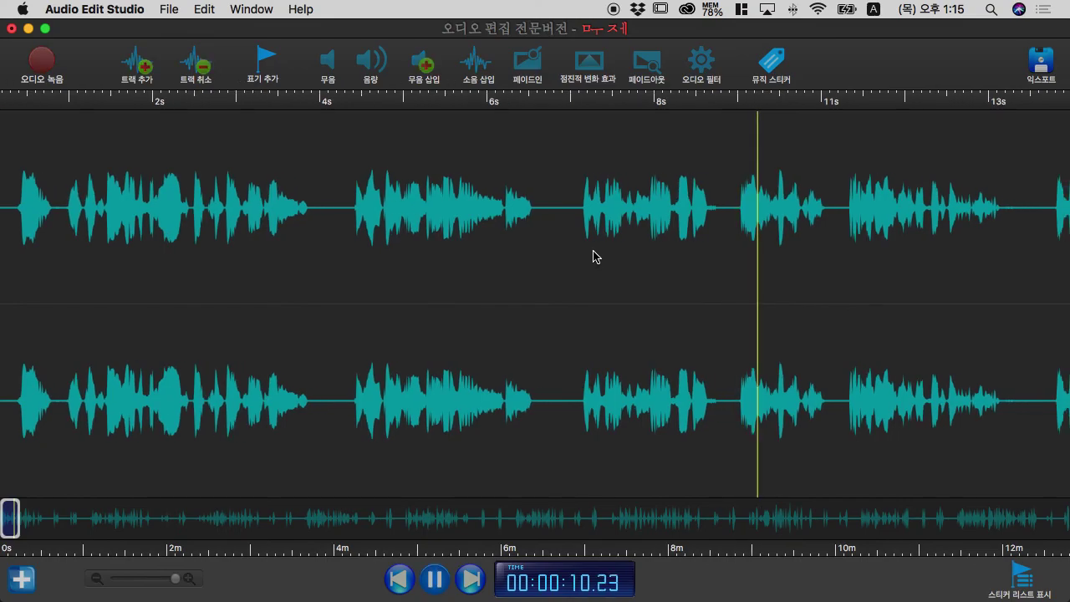
pyautogui.hscroll(9, 717, 256)
pyautogui.hscroll(10, 674, 256)
pyautogui.hscroll(6, 652, 256)
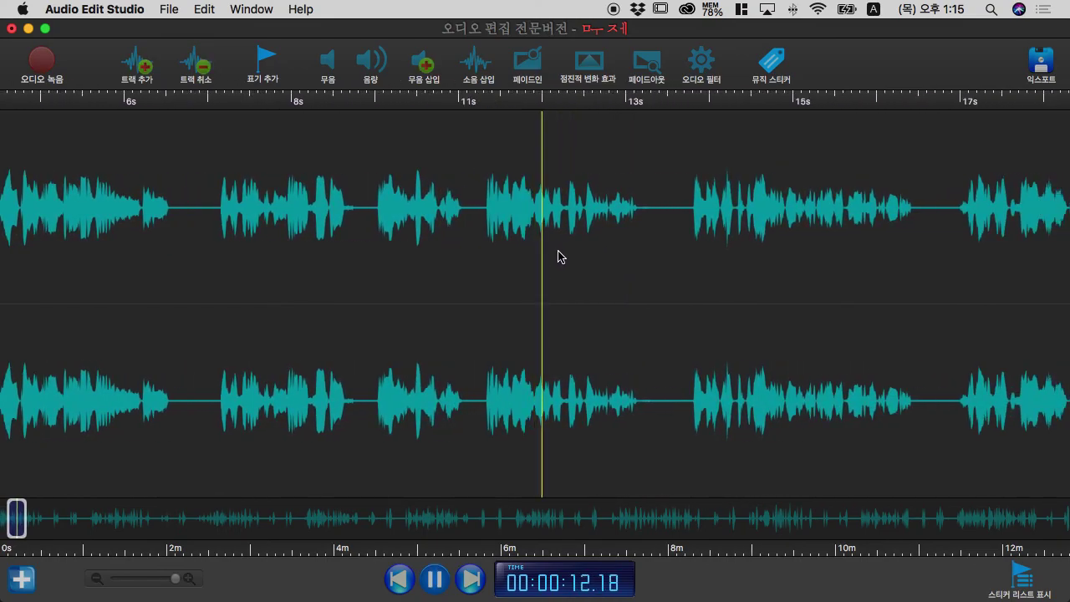
pyautogui.press('space')
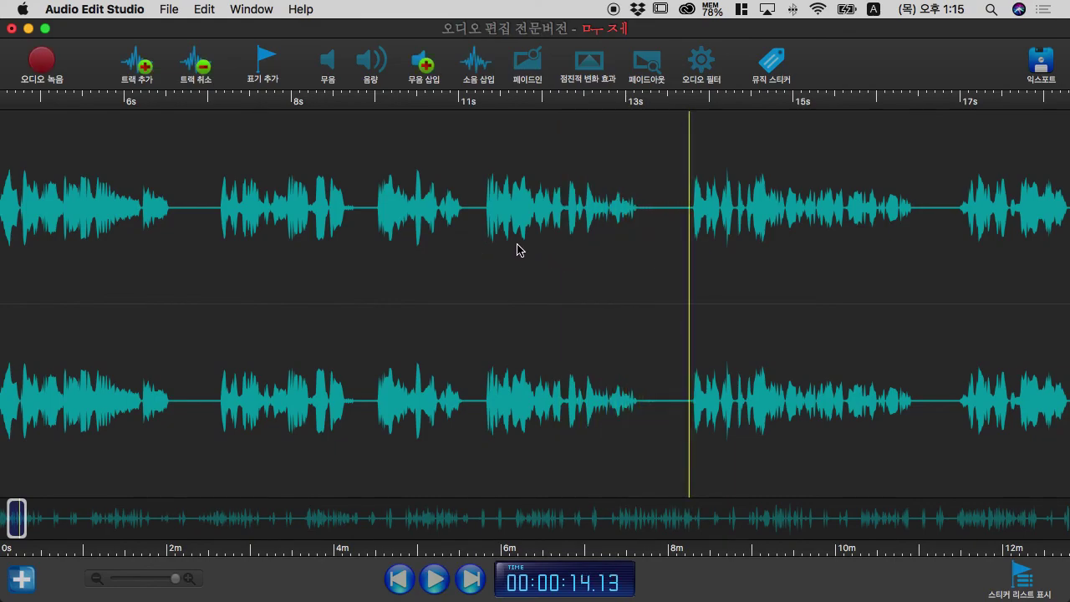
# Listen to the phrase starting just after 14 s, replay it from its beginning, and pause at about 17.5 s
pyautogui.press('space')
pyautogui.hscroll(7, 693, 241)
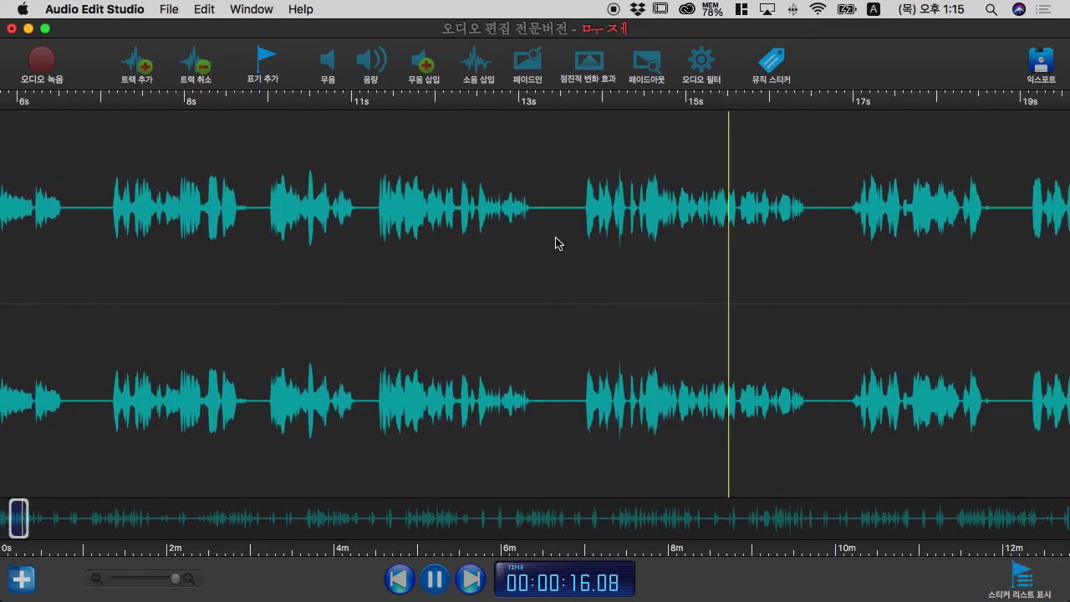
pyautogui.press('space')
pyautogui.click(583, 245)
pyautogui.press('space')
pyautogui.press('space')
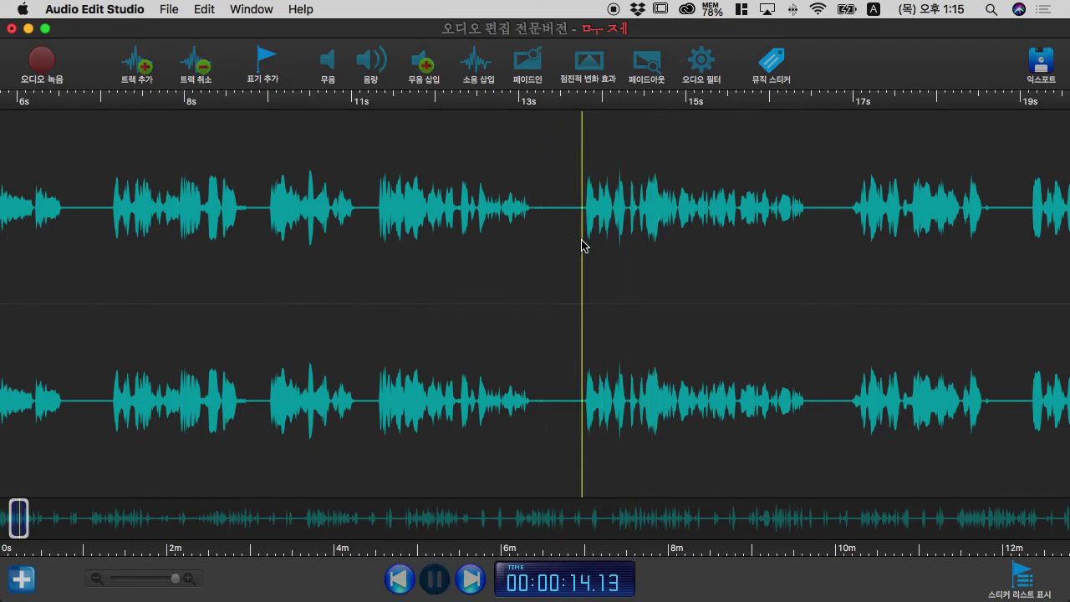
pyautogui.press('space')
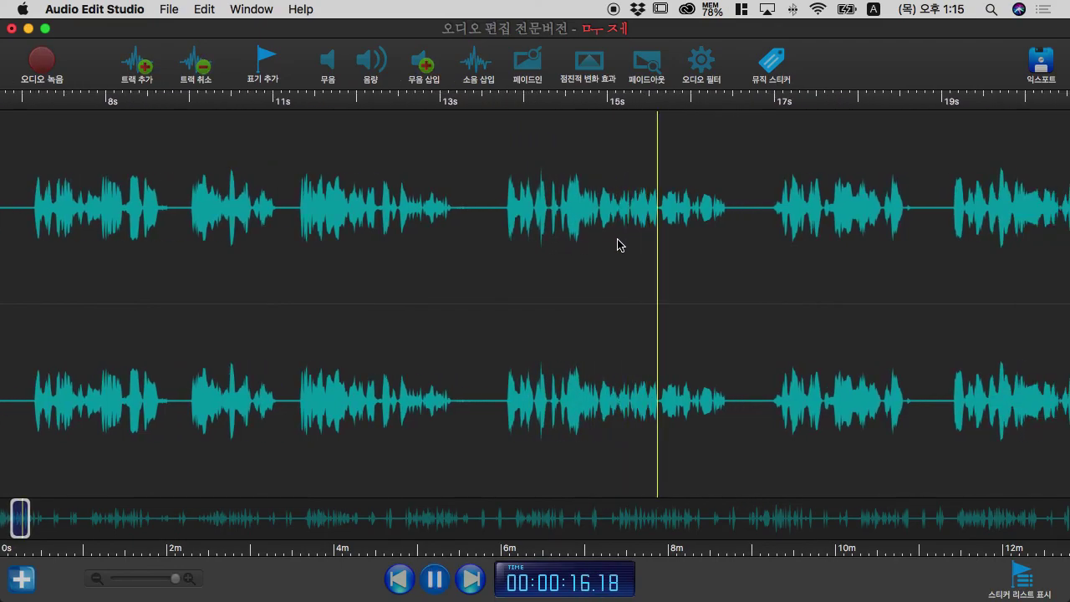
pyautogui.press('space')
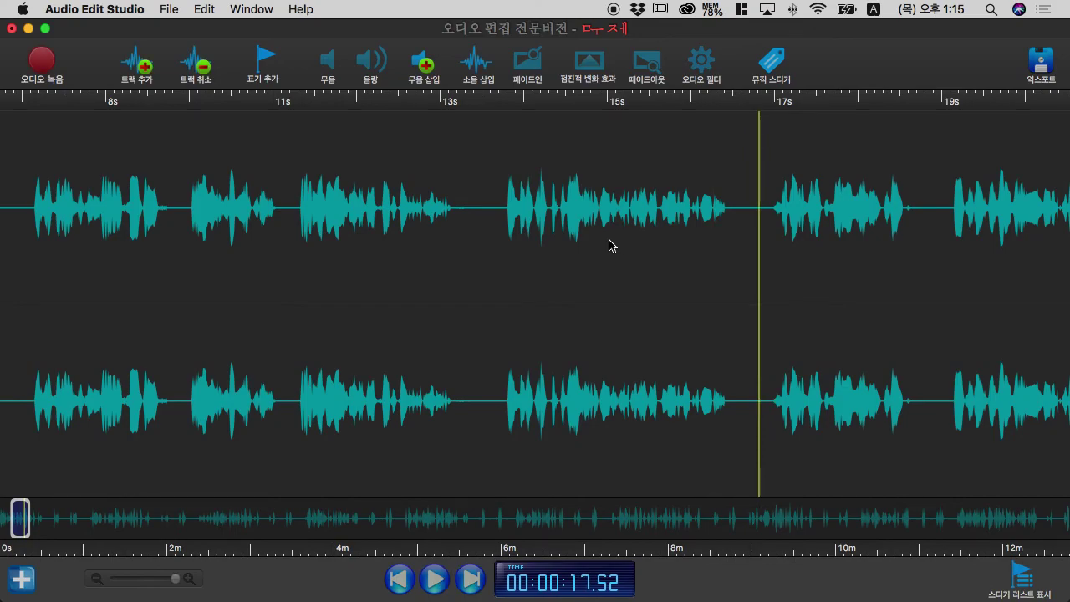
# Replay the phrase's second half from about 15.5 s and play through the following phrase, pausing at about 19.9 s
pyautogui.click(609, 245)
pyautogui.press('space')
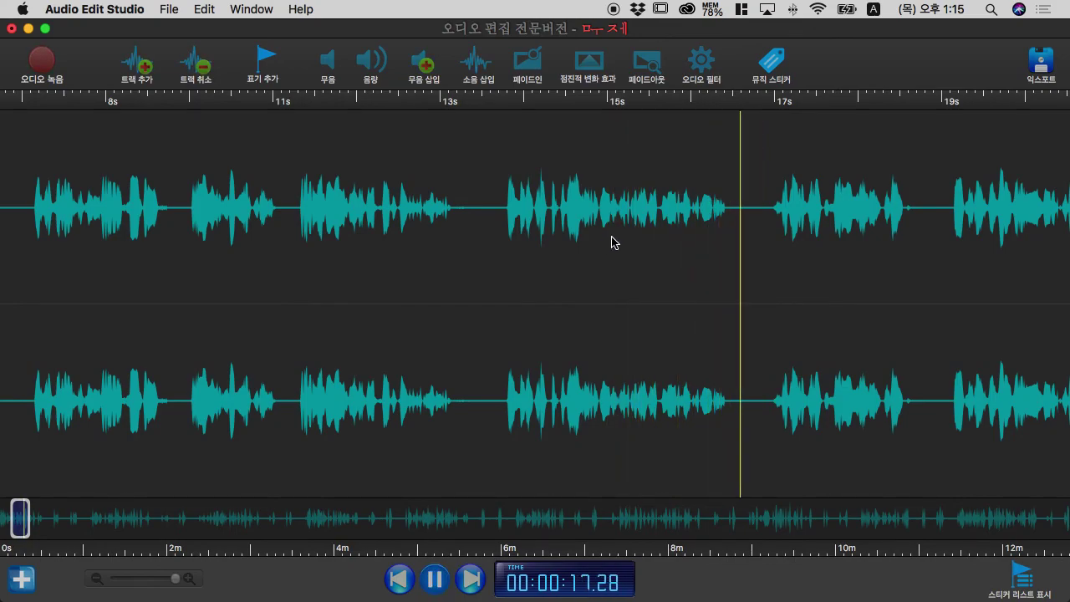
pyautogui.press('space')
pyautogui.press('space')
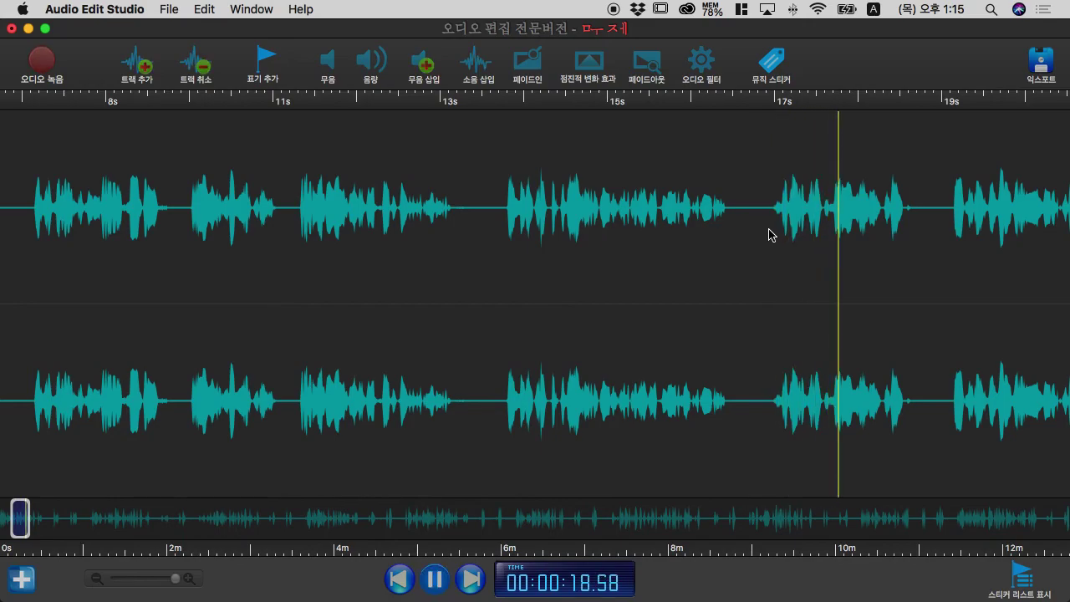
pyautogui.press('space')
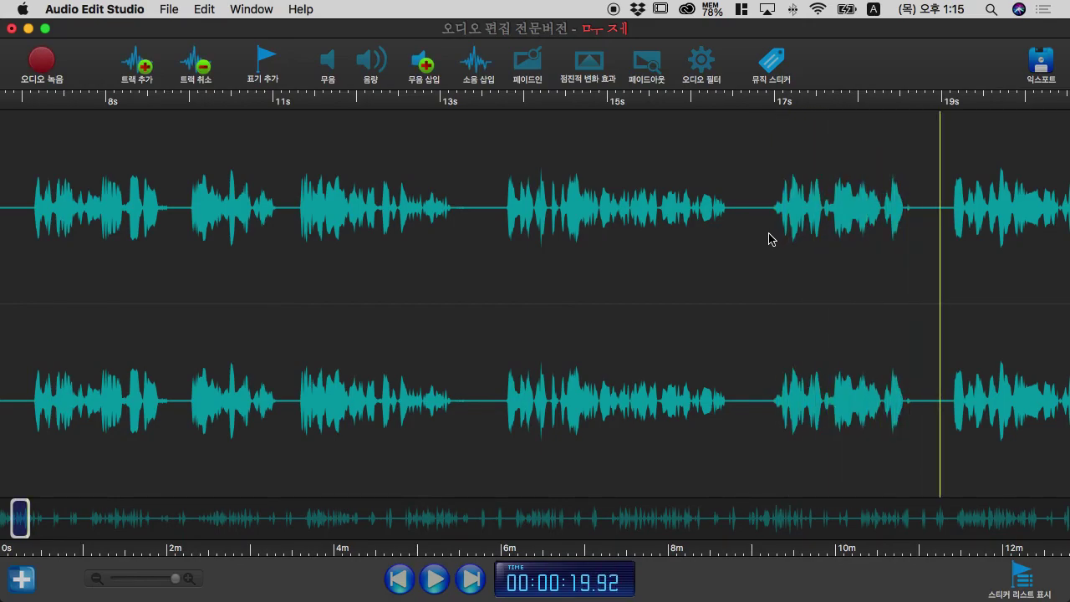
# Listen to the phrase starting at about 20 s, replay it from its beginning, and pause at about 22.2 s
pyautogui.press('space')
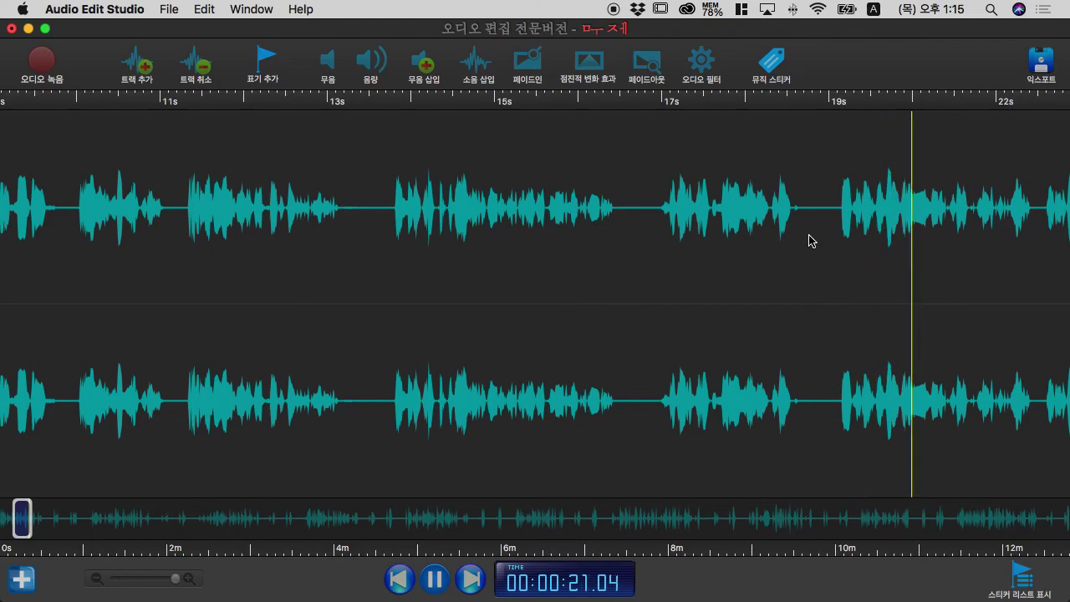
pyautogui.press('space')
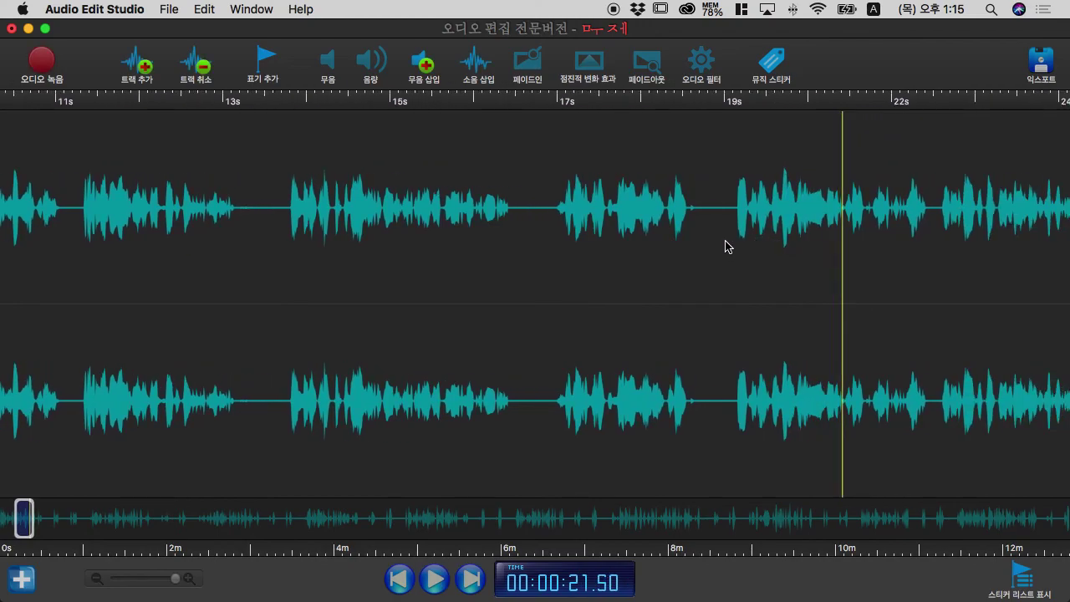
pyautogui.click(726, 247)
pyautogui.press('space')
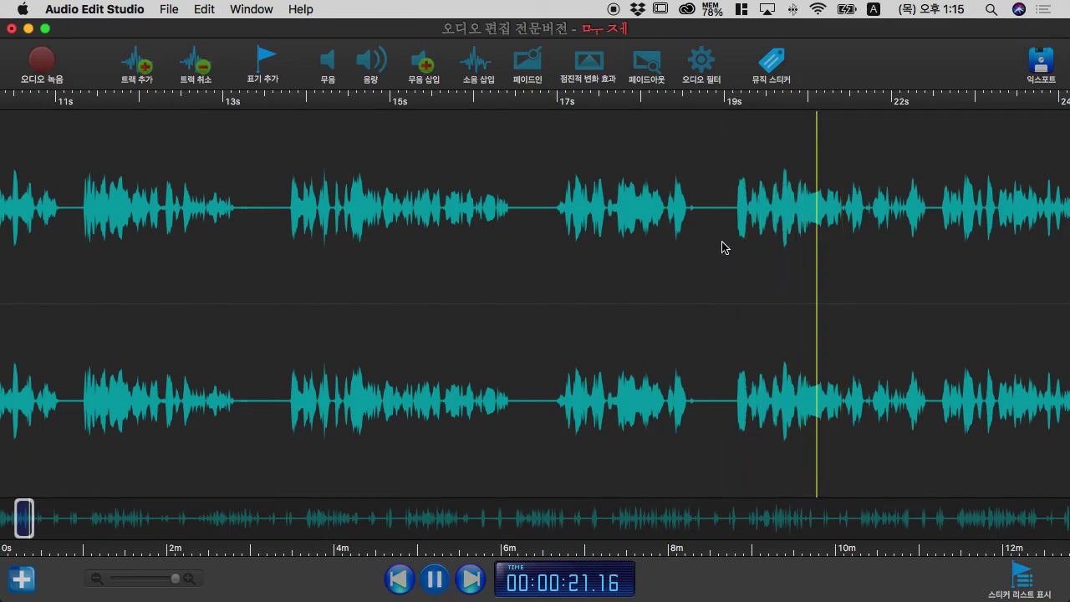
pyautogui.press('space')
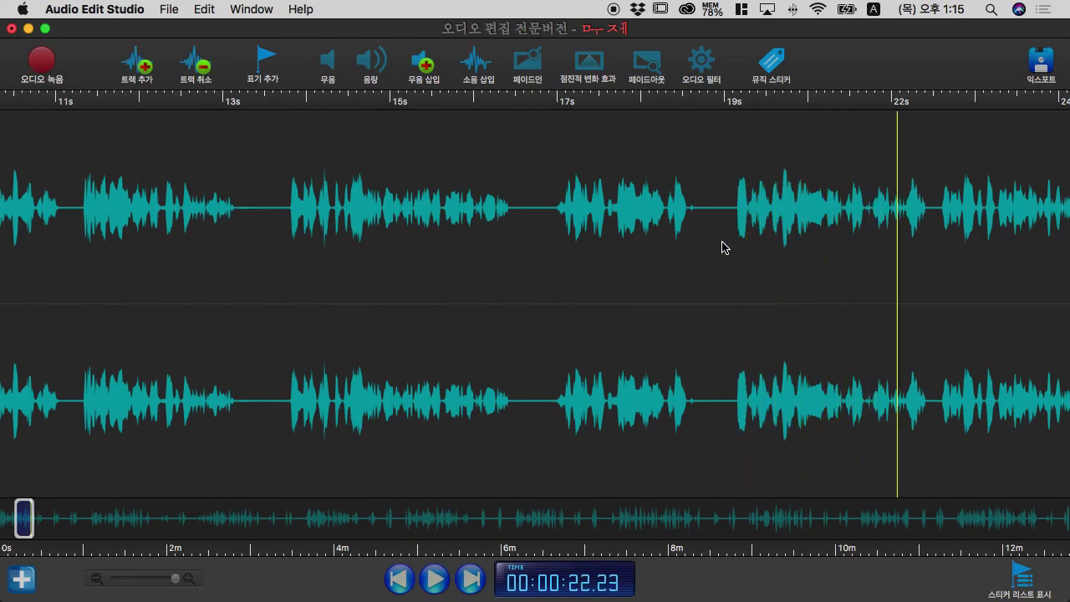
# Replay the phrase starting at about 20 s, continue through the following phrase, and pause at about 25.3 s
pyautogui.click(724, 247)
pyautogui.press('space')
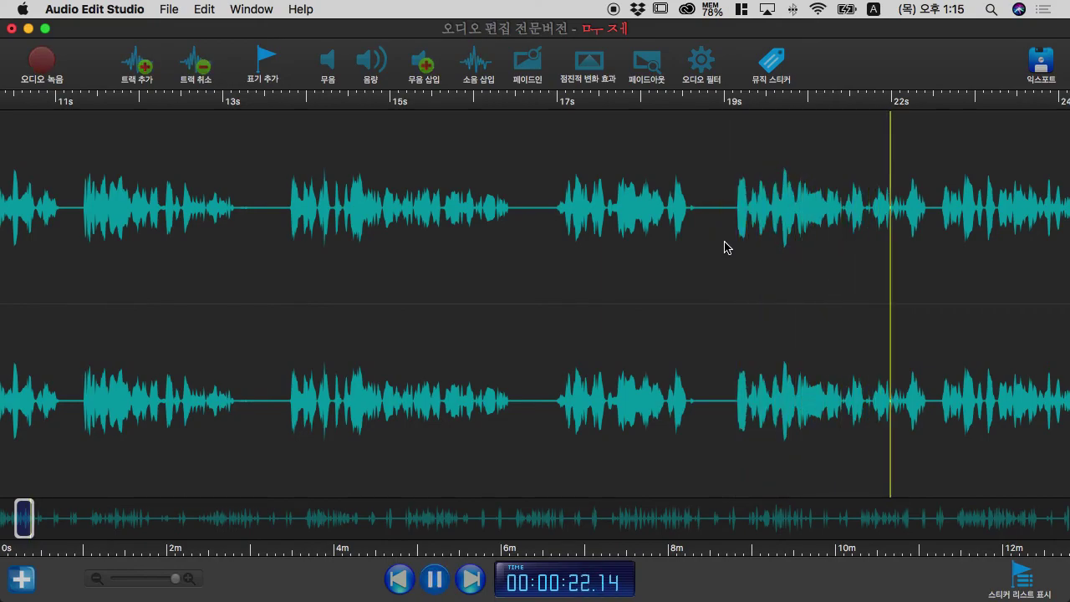
pyautogui.press('space')
pyautogui.press('space')
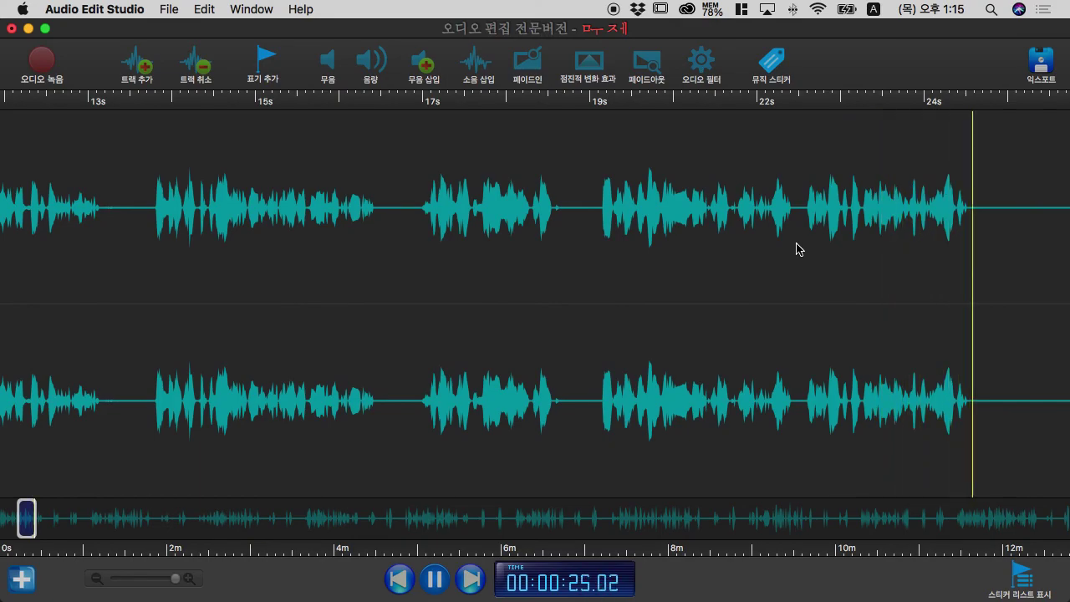
pyautogui.press('space')
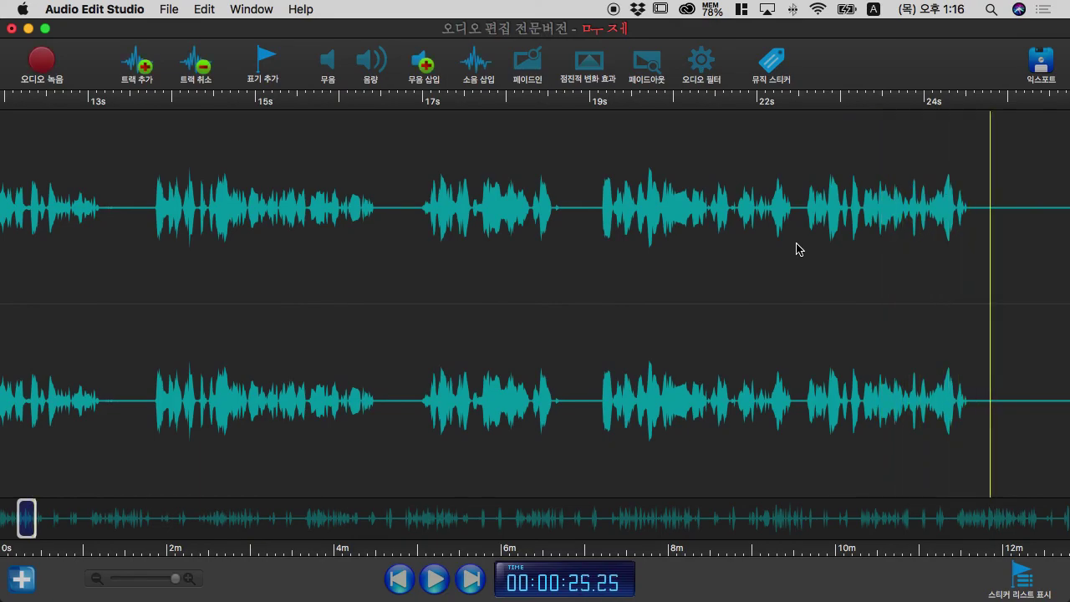
# Switch to GoodNotes, look over the multiple-choice questions from 1 onwards, and return to the audio editor
pyautogui.hotkey('ctrl', 'Left')
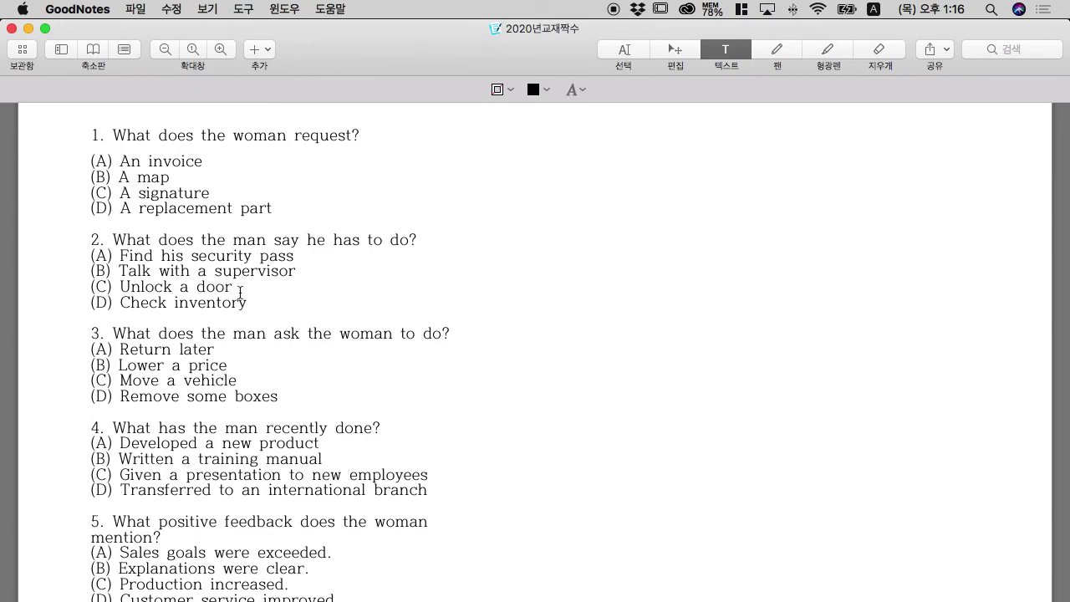
pyautogui.scroll(-5, 240, 293)
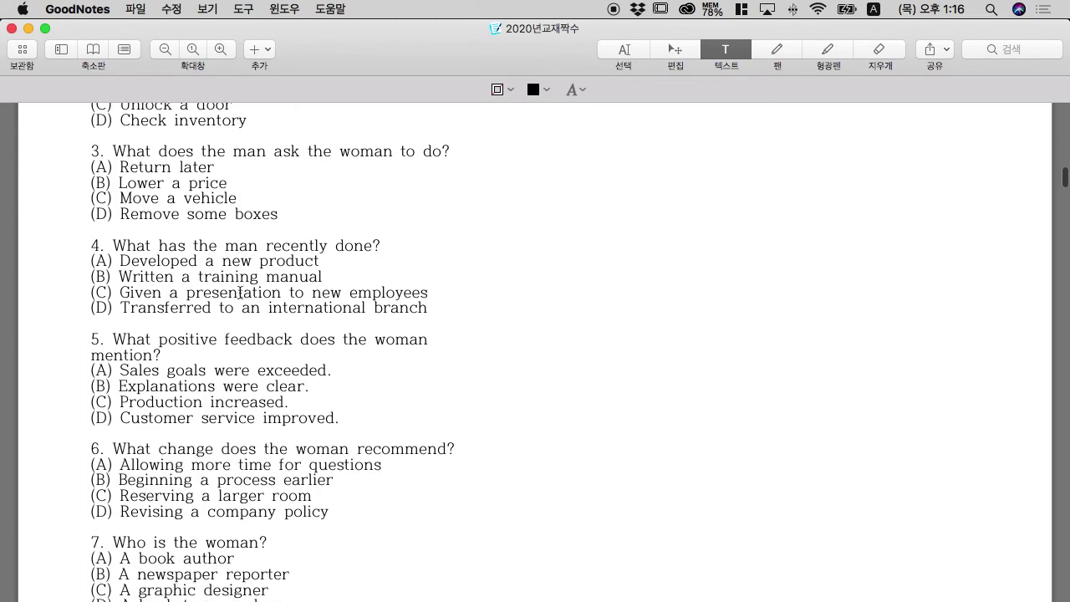
pyautogui.hotkey('ctrl', 'Right')
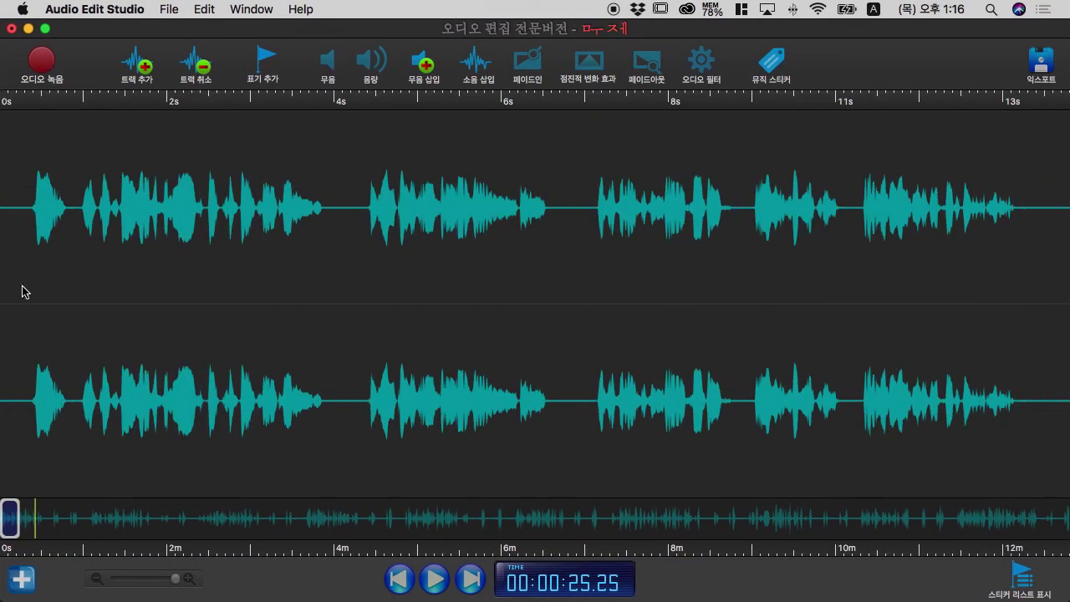
# Listen to the opening passage from the start of the recording without interruption and pause at about 25.9 s
pyautogui.press('space')
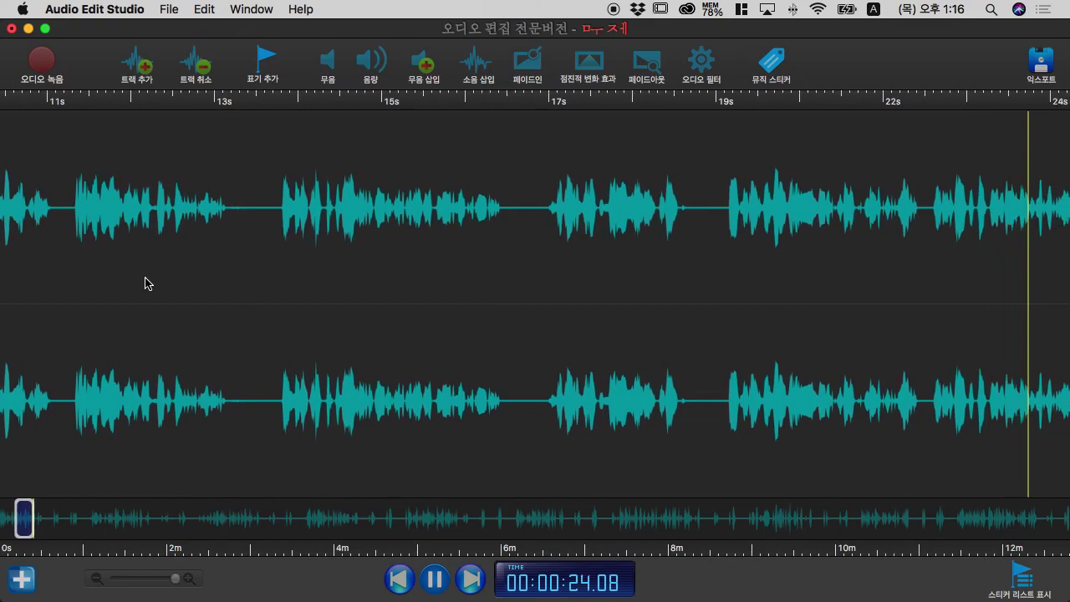
pyautogui.press('space')
# Listen to the opening words of the conversation starting just after 1:05 and pause playback
pyautogui.hscroll(15, 163, 275)
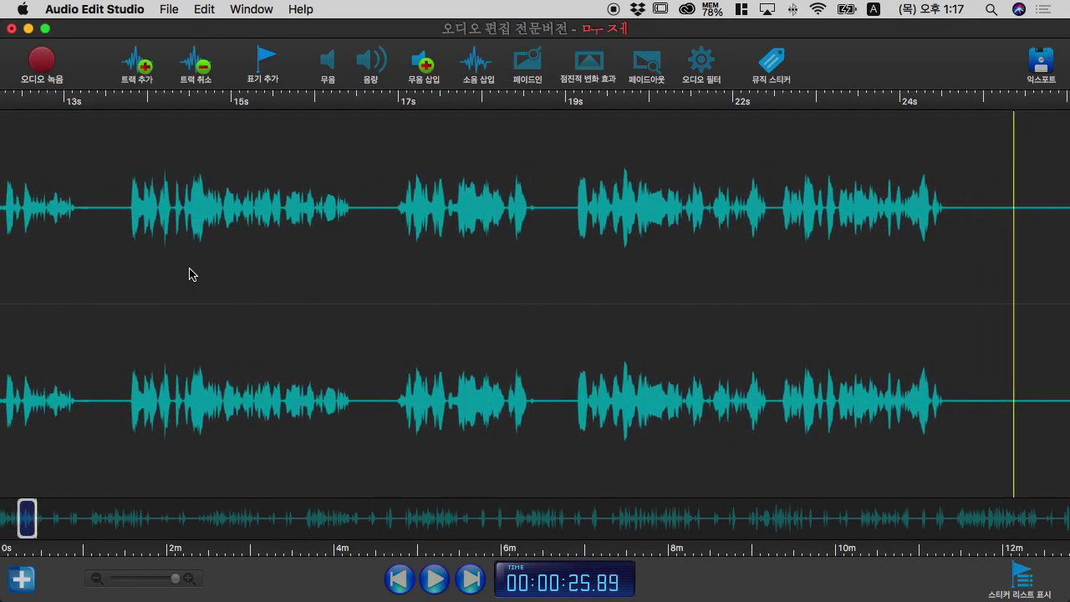
pyautogui.hscroll(10, 327, 268)
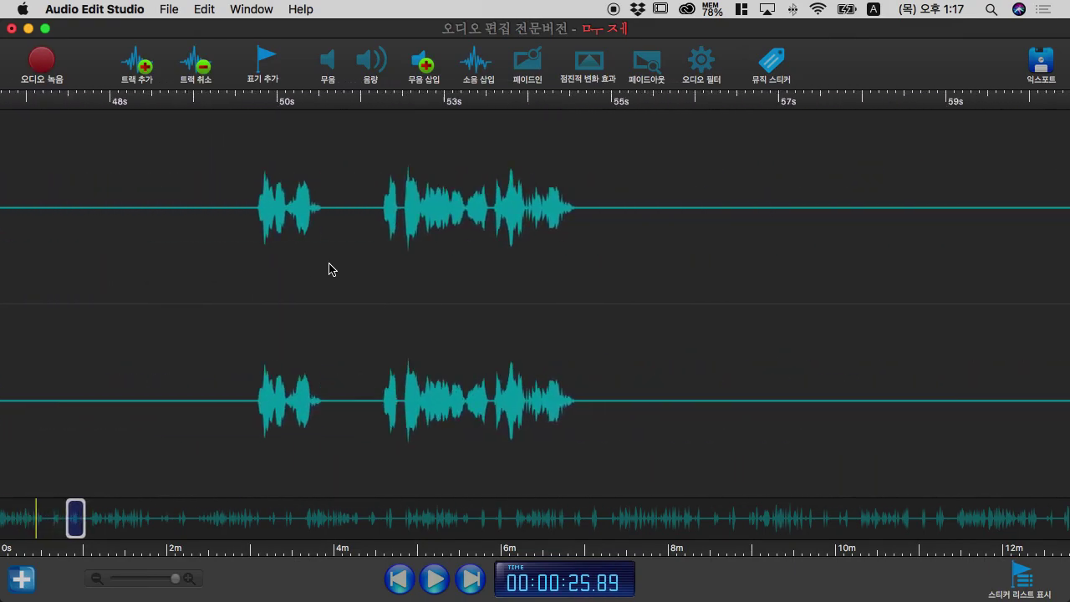
pyautogui.click(189, 283)
pyautogui.press('space')
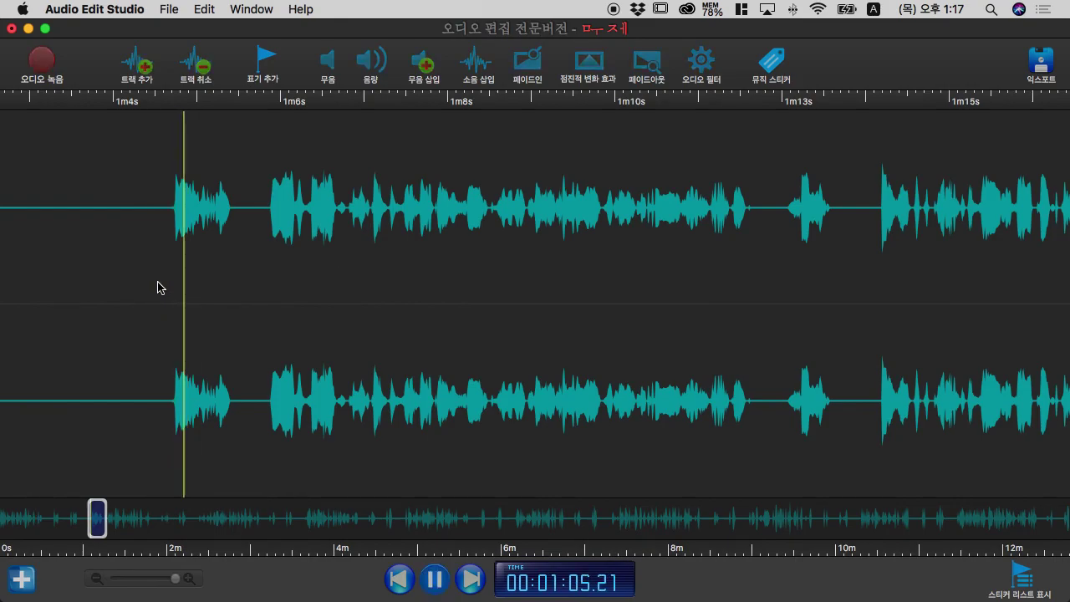
pyautogui.press('space')
# Play the phrase starting just after 1:06 from the gap before it and pause at about 1:09.5
pyautogui.click(255, 266)
pyautogui.press('space')
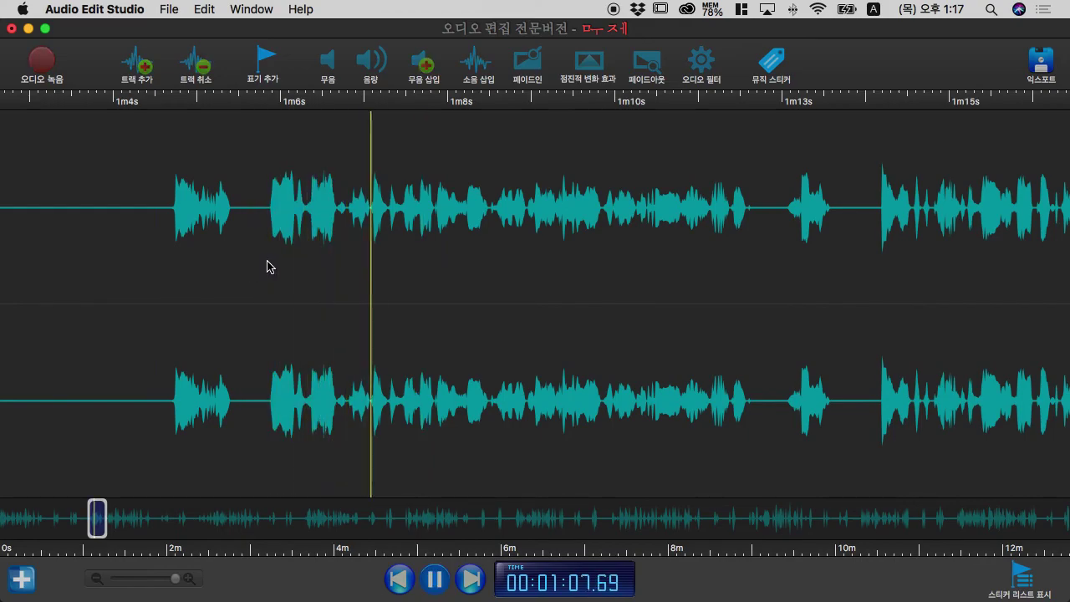
pyautogui.press('space')
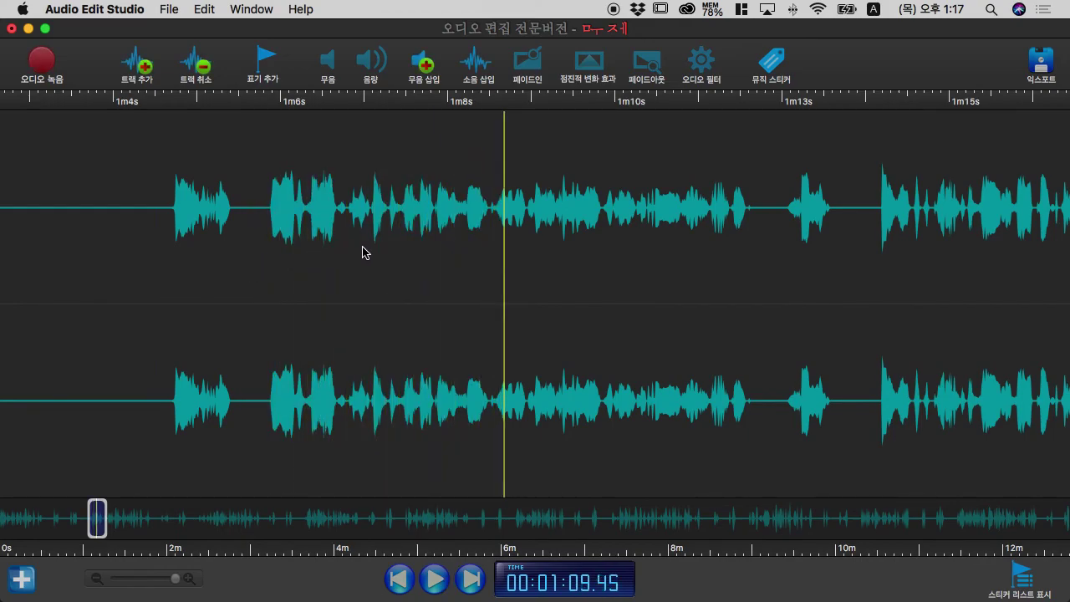
# Replay the phrase from about 1:07.6 to the gap at 1:13, then replay its second half and pause at about 1:11.9
pyautogui.click(362, 251)
pyautogui.press('space')
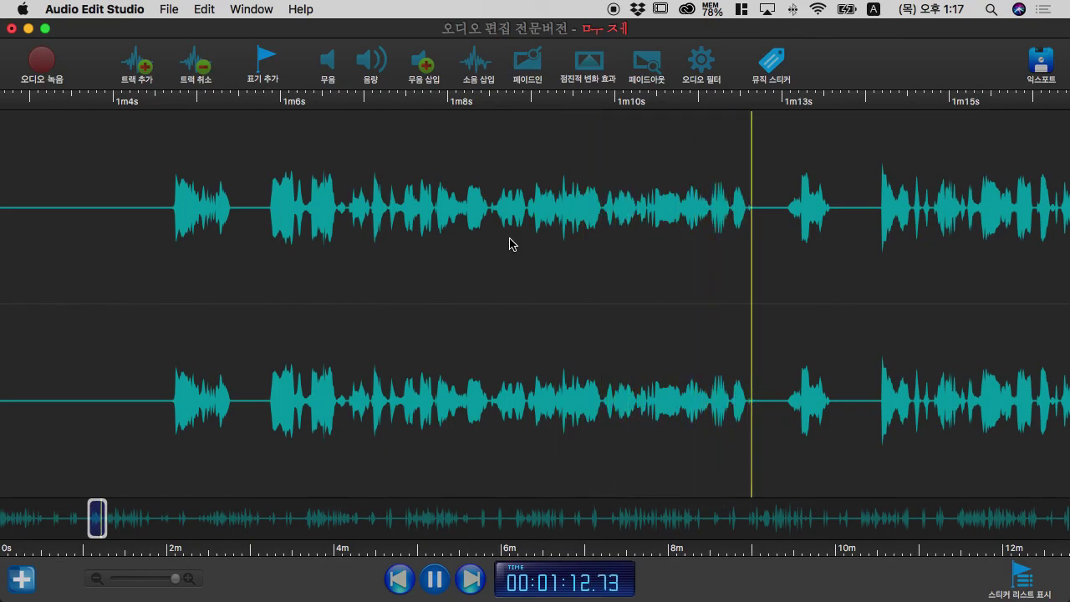
pyautogui.press('space')
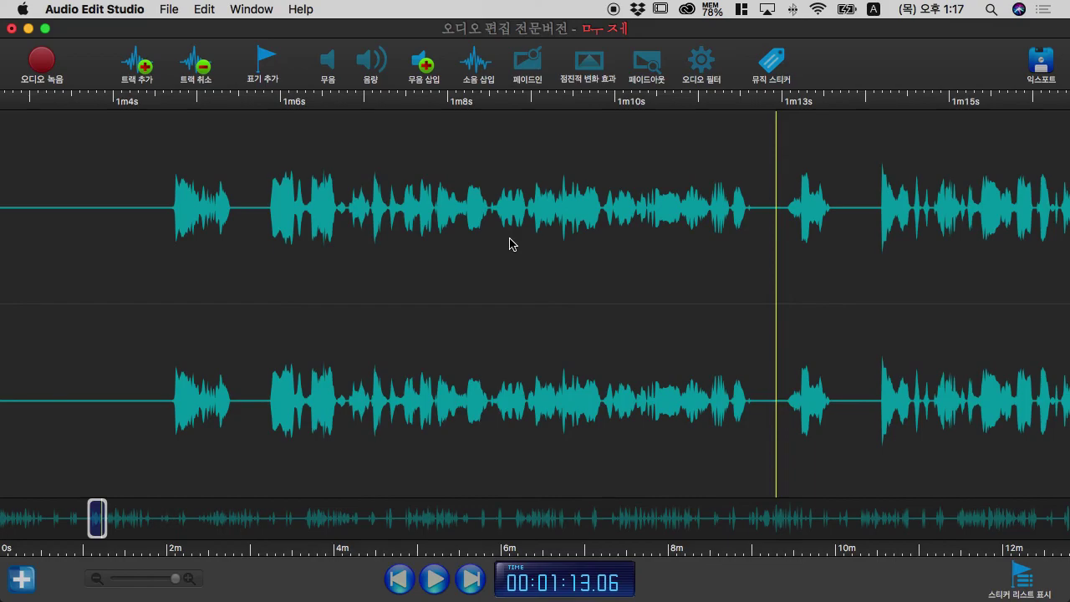
pyautogui.press('space')
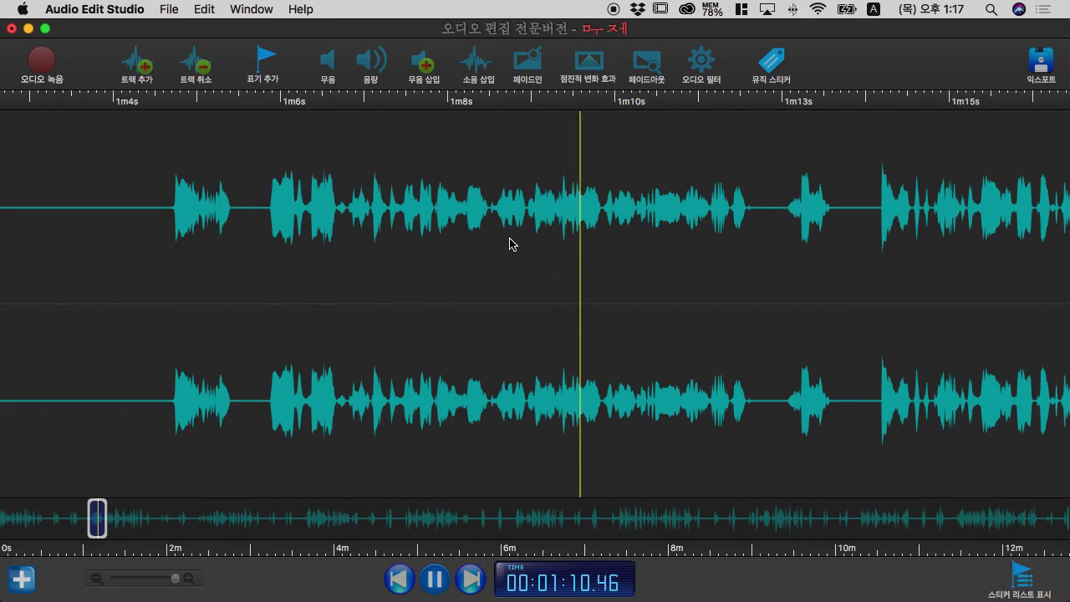
pyautogui.press('space')
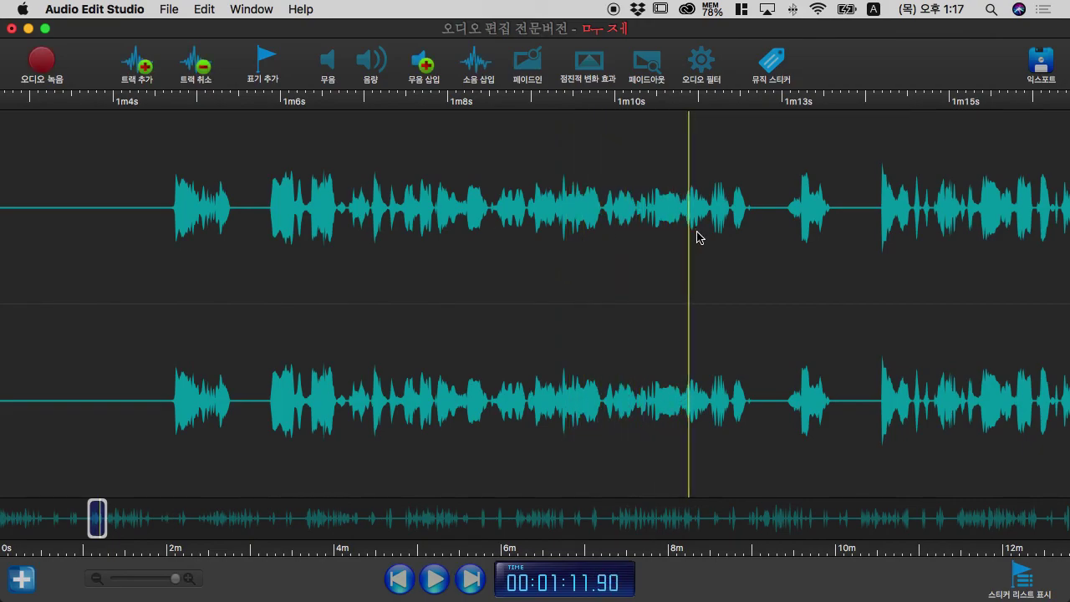
# Continue playback from about 1:11.9 through the phrase starting after 1:14, and pause at about 1:19
pyautogui.press('space')
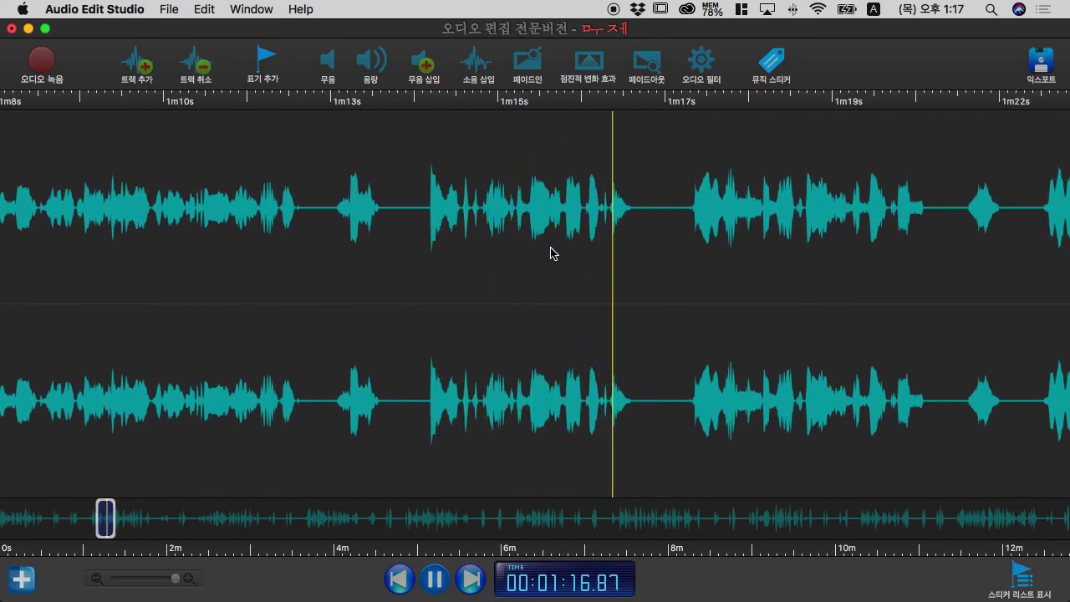
pyautogui.press('space')
pyautogui.press('space')
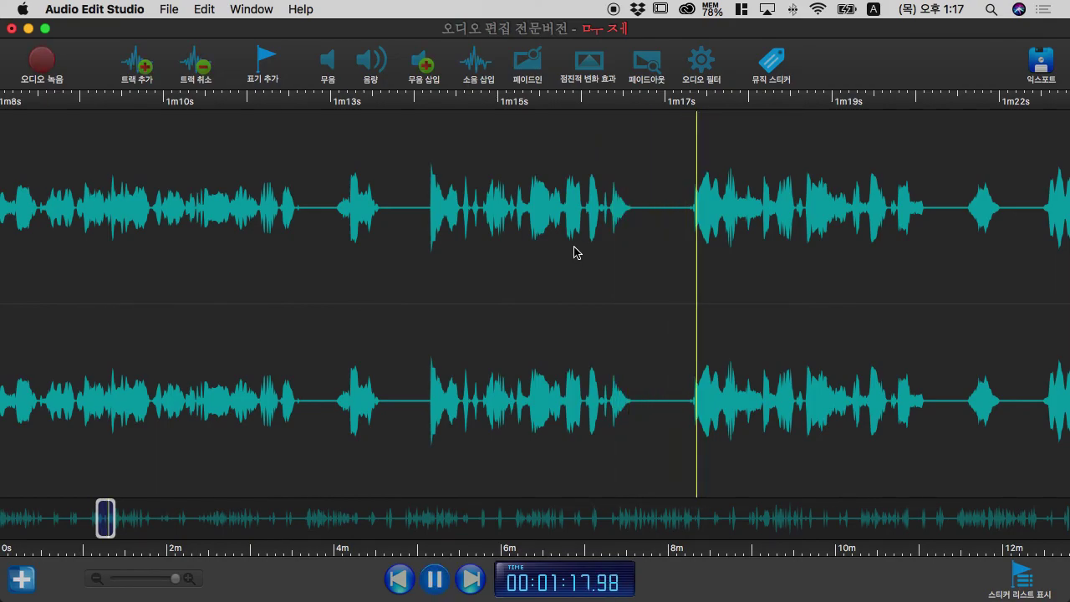
pyautogui.press('space')
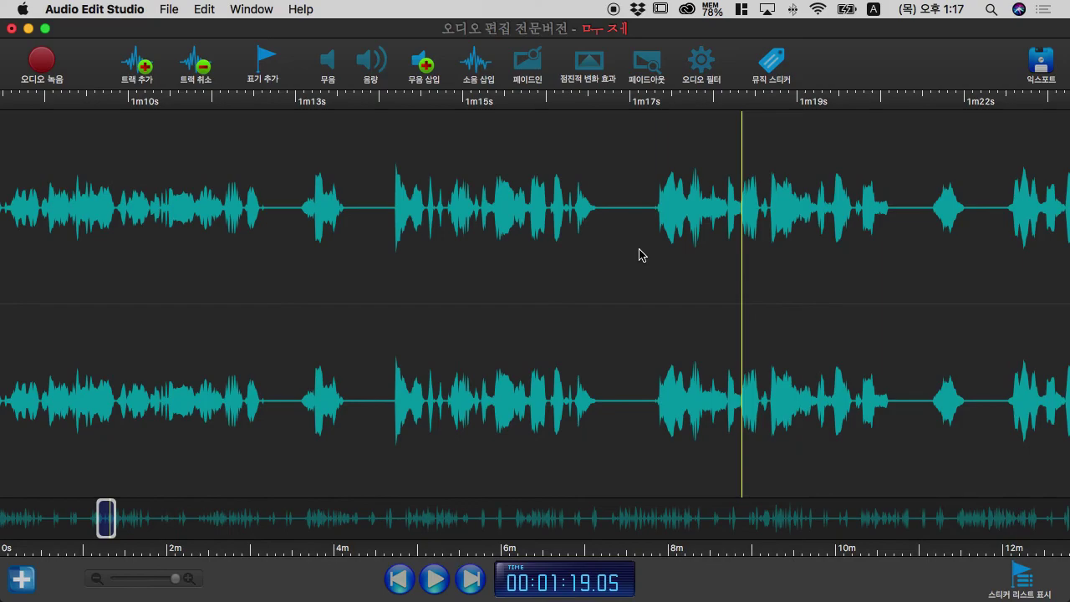
# Replay the phrase starting just before 1:18 from the gap before it and pause at about 1:21.5
pyautogui.click(649, 252)
pyautogui.press('space')
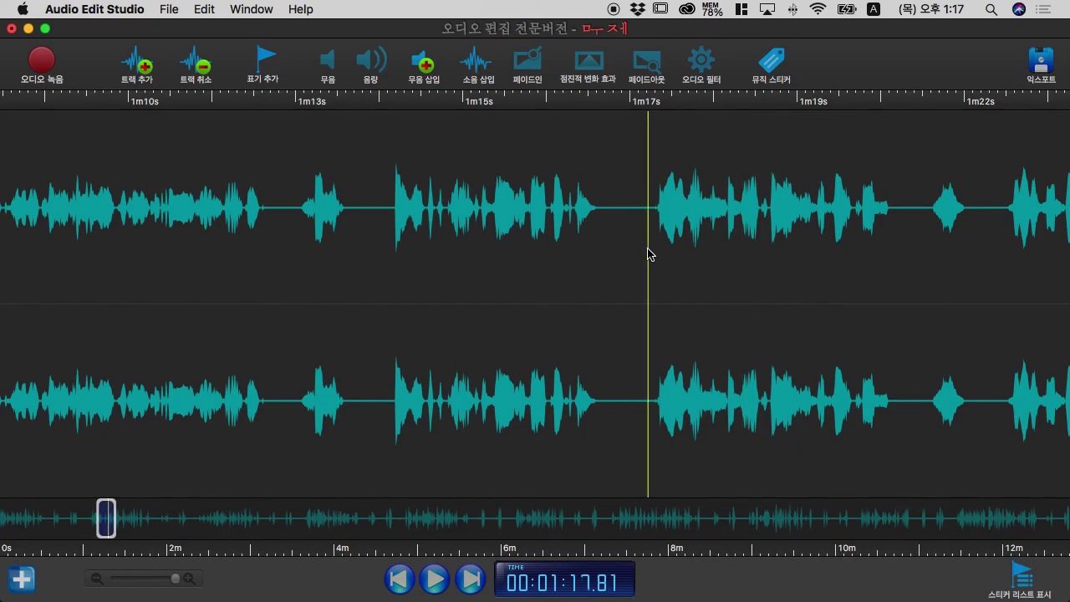
pyautogui.press('space')
pyautogui.click(583, 253)
pyautogui.press('space')
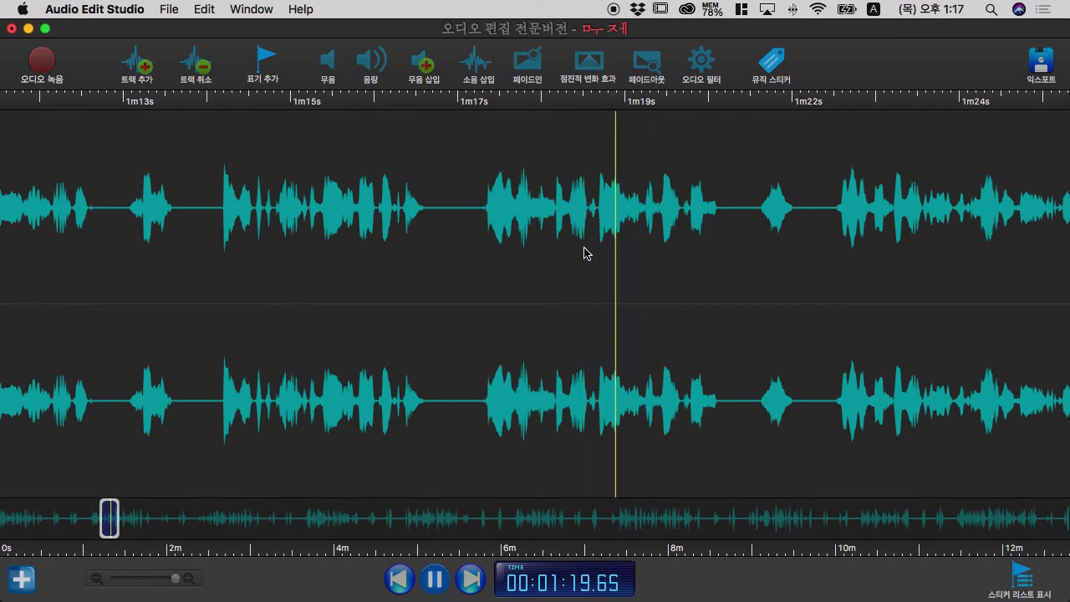
pyautogui.press('space')
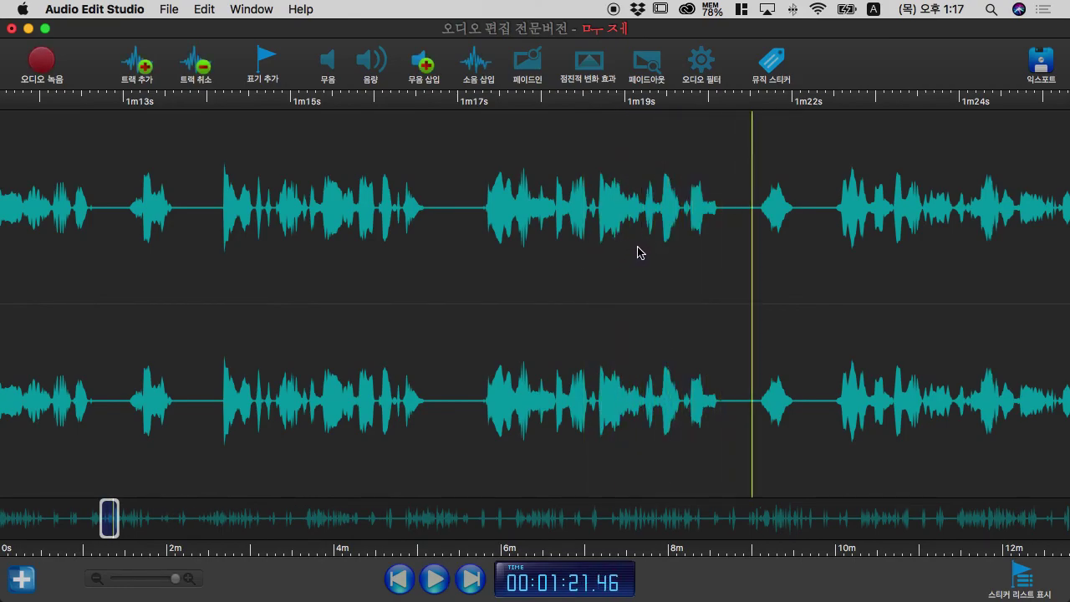
# Play the phrase starting after 1:22, pause at about 1:25.8, and replay it from about 1:24 to about 1:27.4
pyautogui.press('space')
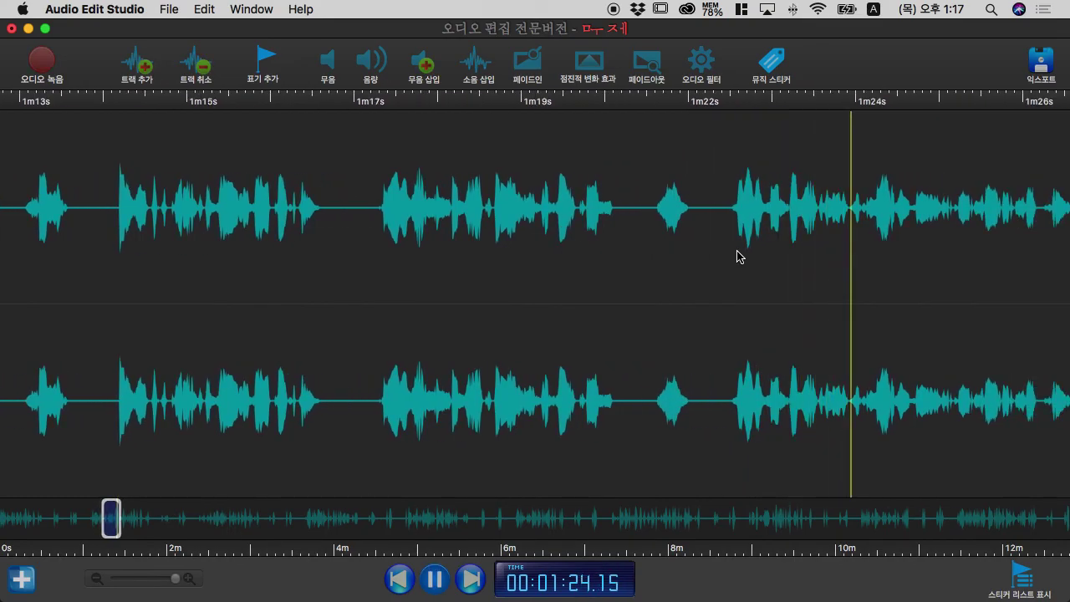
pyautogui.press('space')
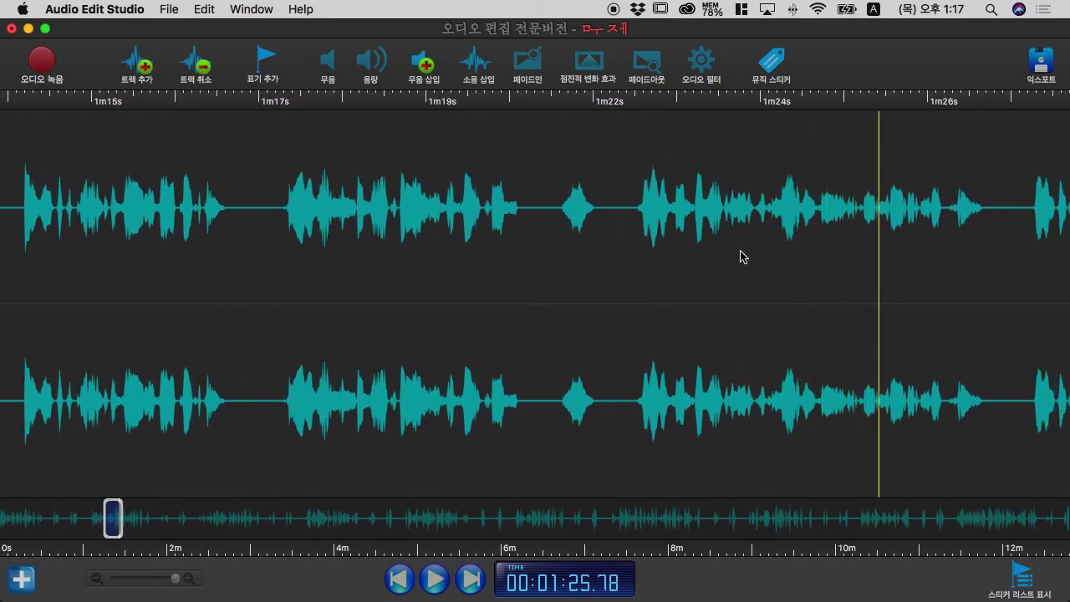
pyautogui.click(740, 257)
pyautogui.press('space')
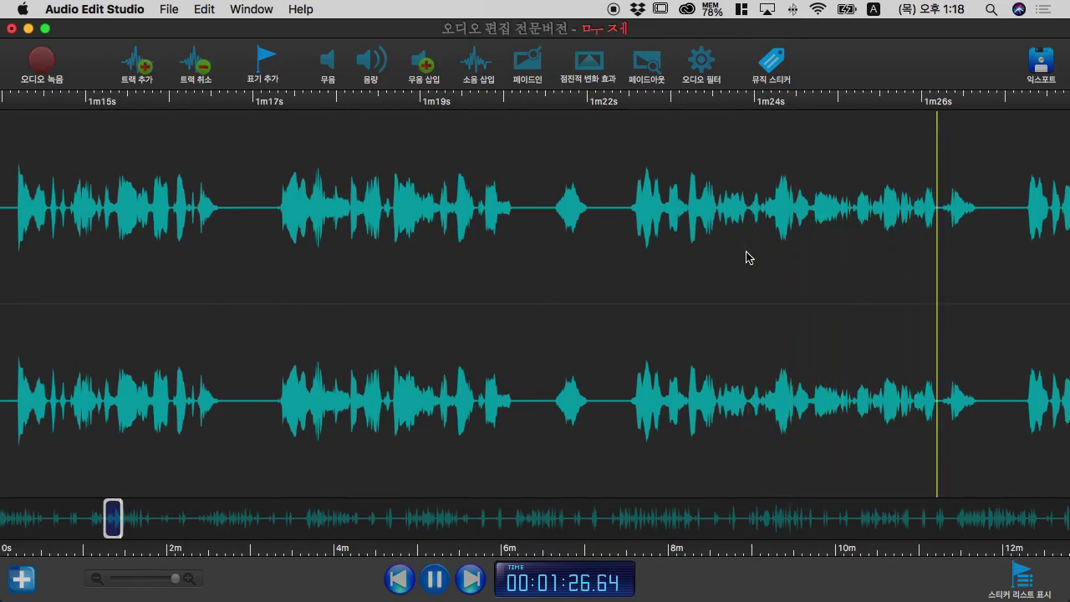
pyautogui.press('space')
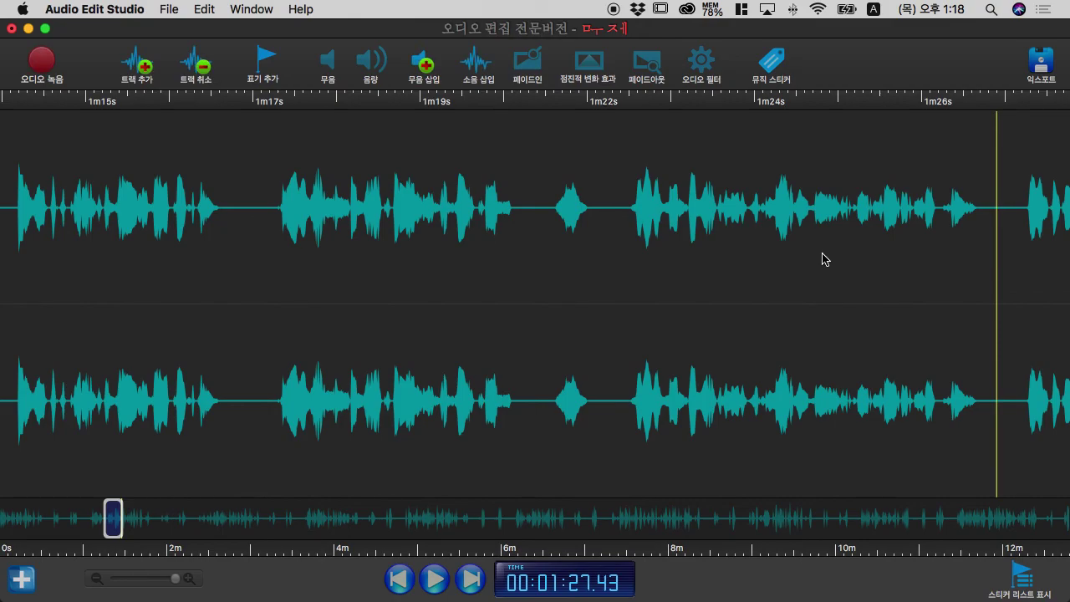
# Replay the end of the phrase from about 1:25.1 and pause at about 1:27.7, before the following phrase
pyautogui.click(824, 258)
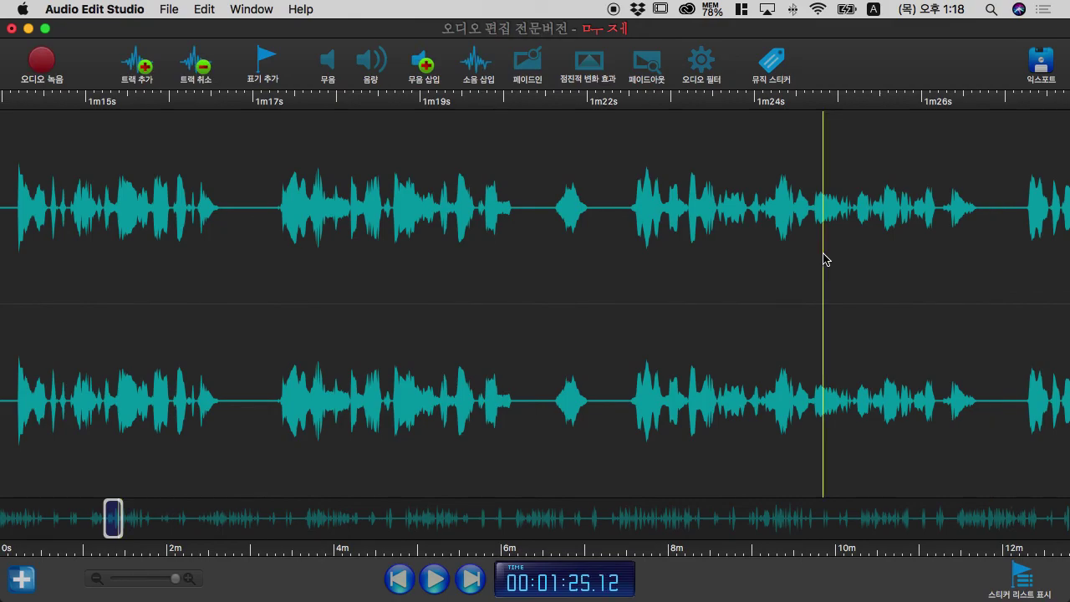
pyautogui.press('space')
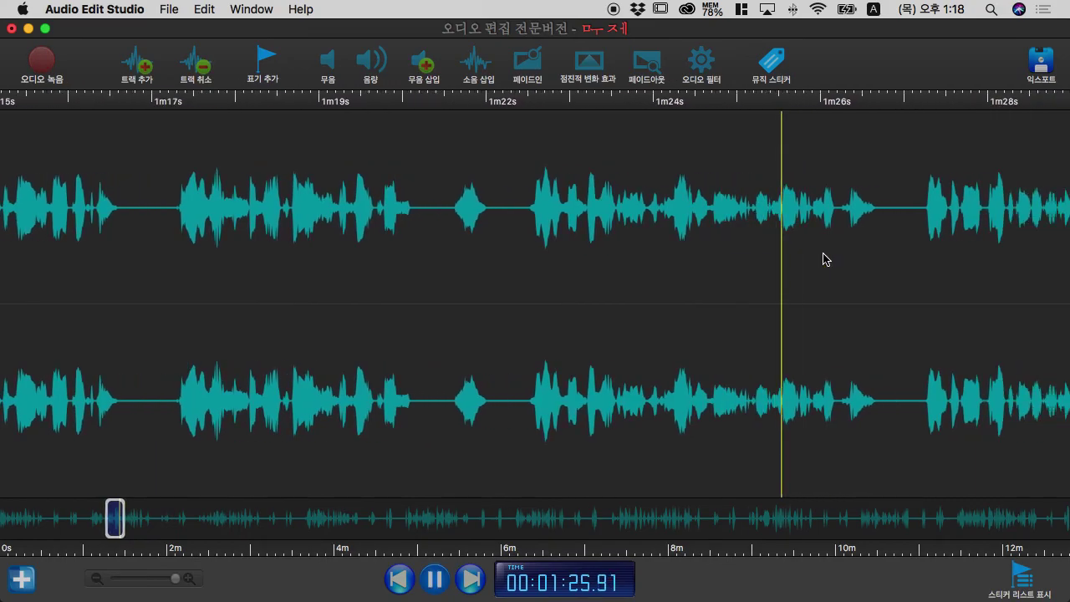
pyautogui.press('space')
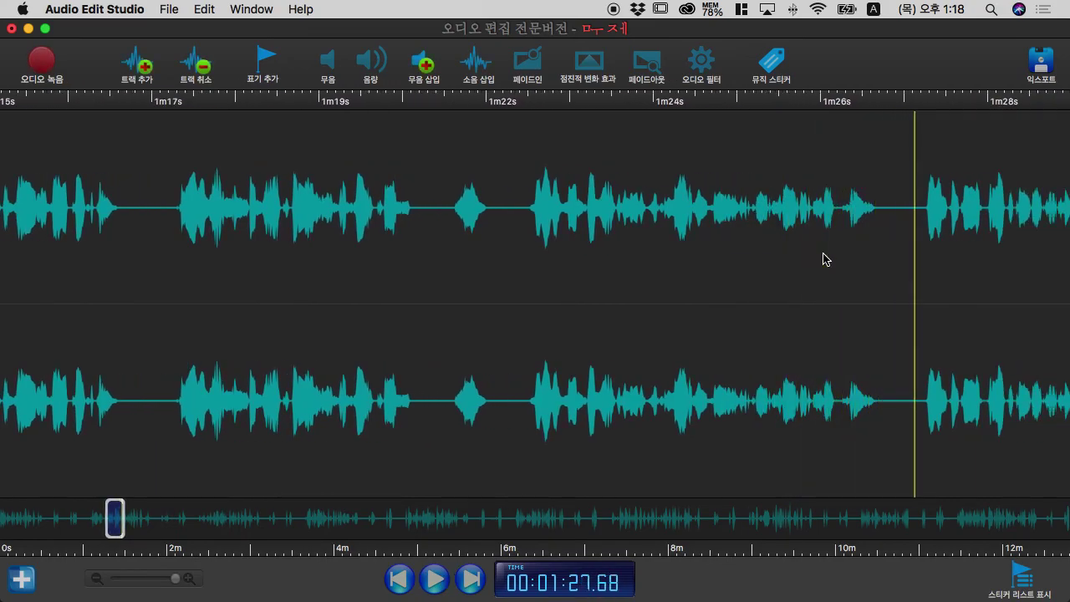
# Play the phrase starting just before 1:28 in sections, pausing at about 1:30.1, 1:31.3 and 1:32.6
pyautogui.press('space')
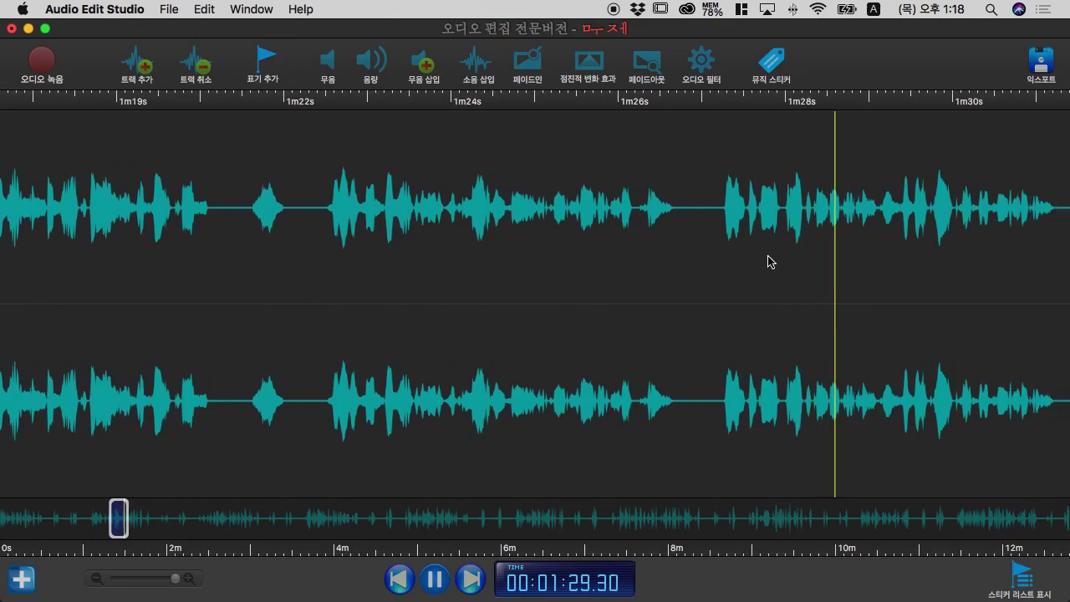
pyautogui.press('space')
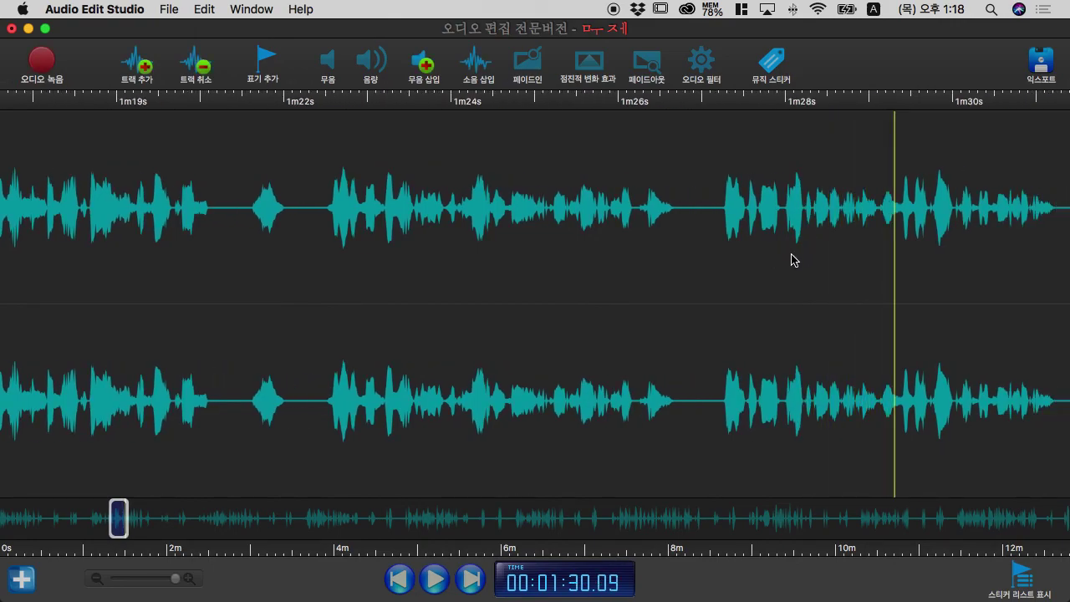
pyautogui.press('space')
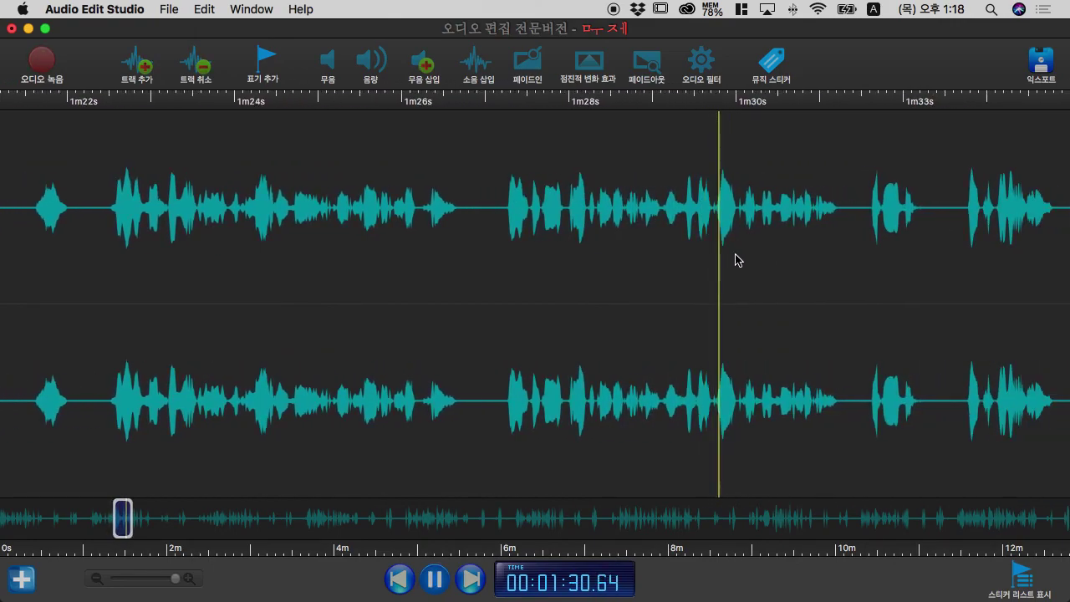
pyautogui.press('space')
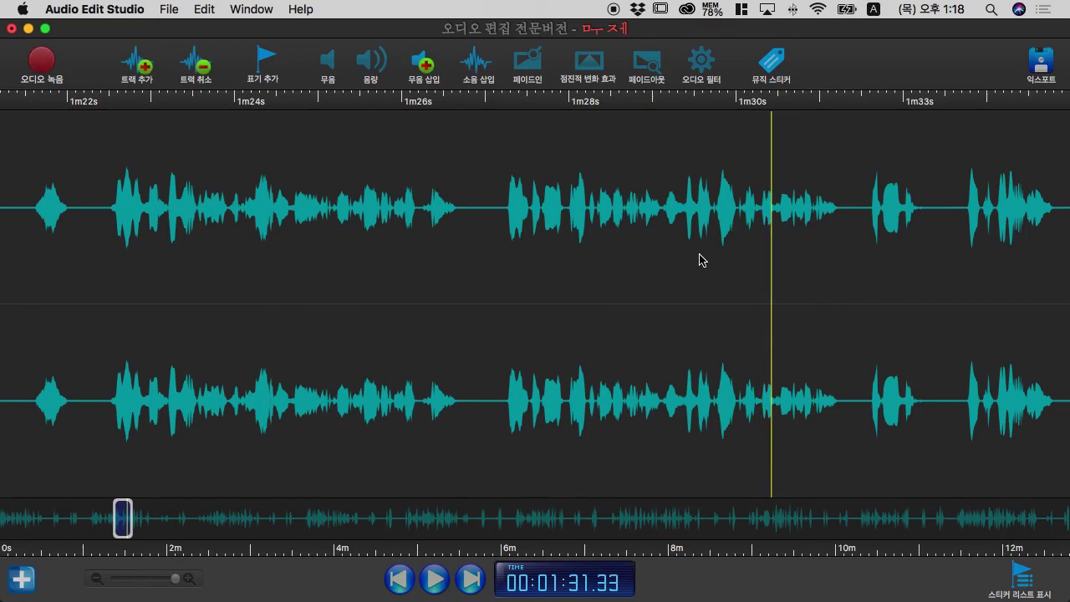
pyautogui.press('space')
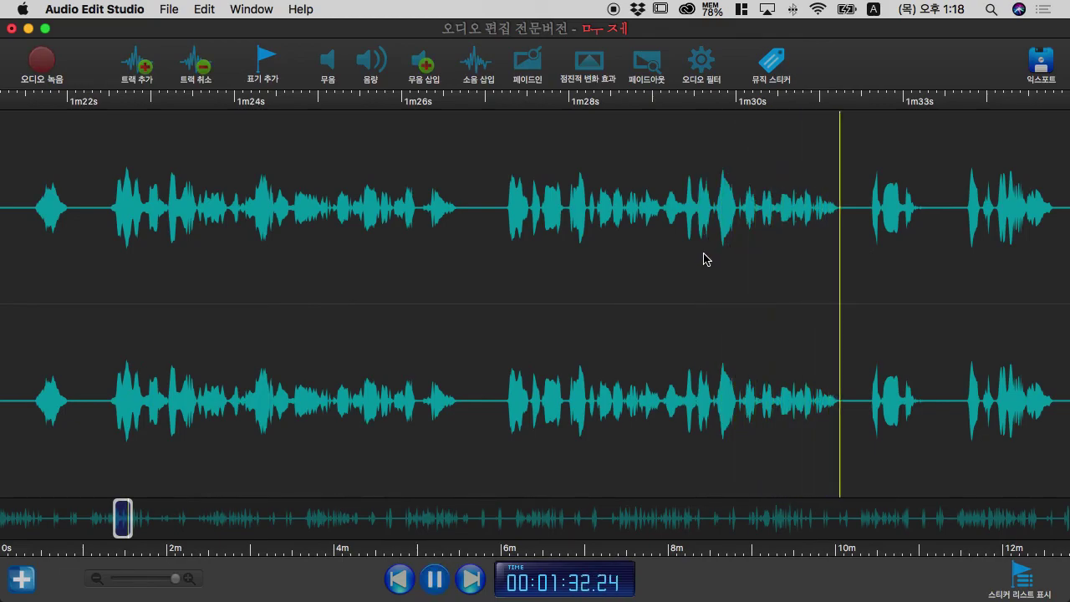
pyautogui.press('space')
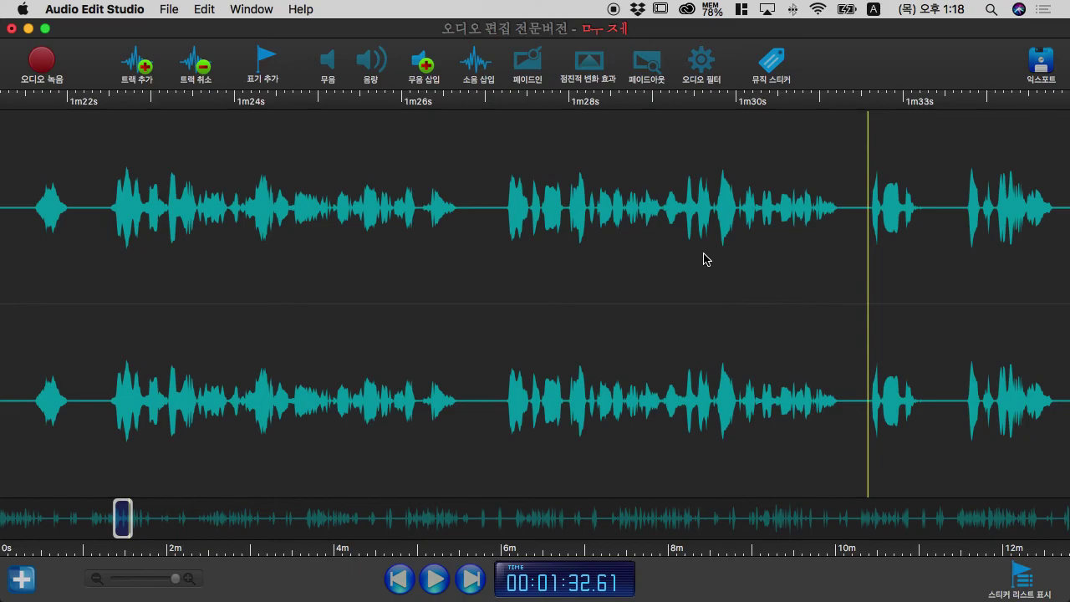
# Play on from about 1:32.6 in sections, pausing at about 1:33.8 and within the phrase after 1:36
pyautogui.press('space')
pyautogui.press('space')
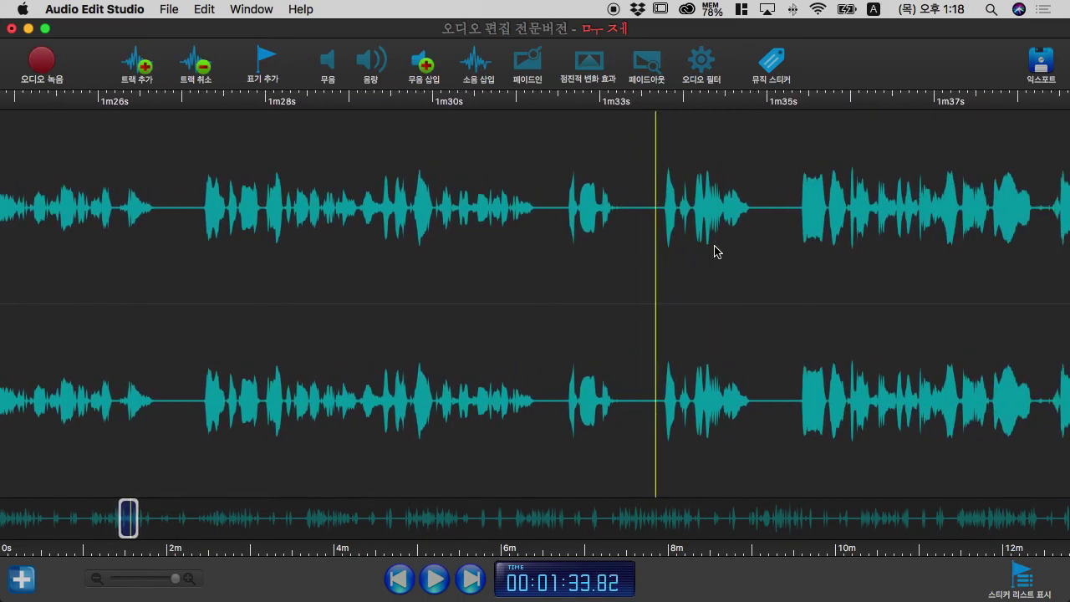
pyautogui.press('space')
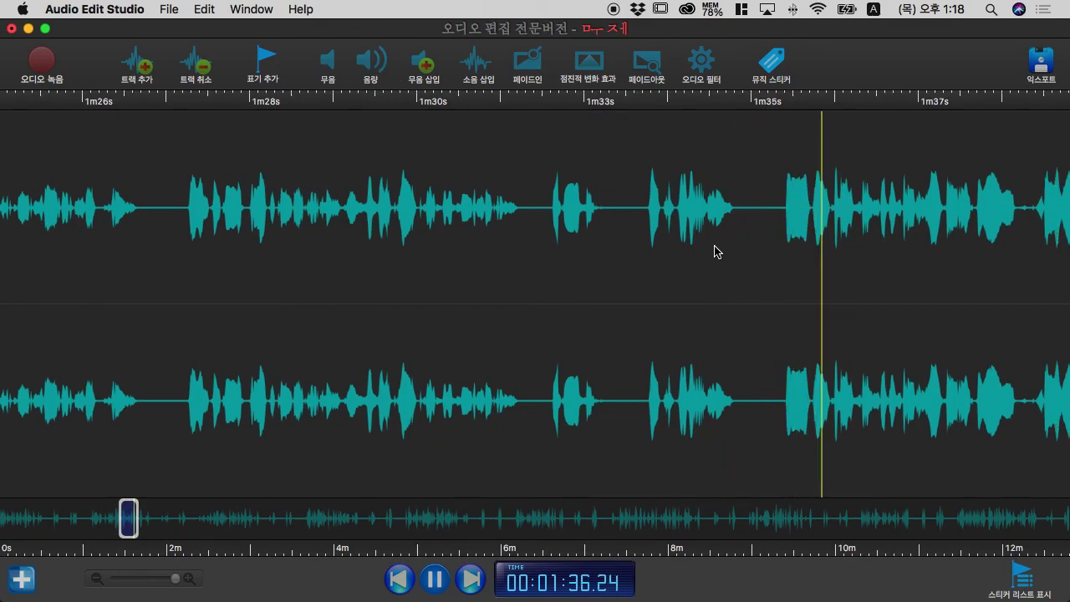
pyautogui.press('space')
# Replay the start of the phrase after 1:36, then play it from about 1:36.5 and pause at about 1:42.5
pyautogui.click(809, 242)
pyautogui.press('space')
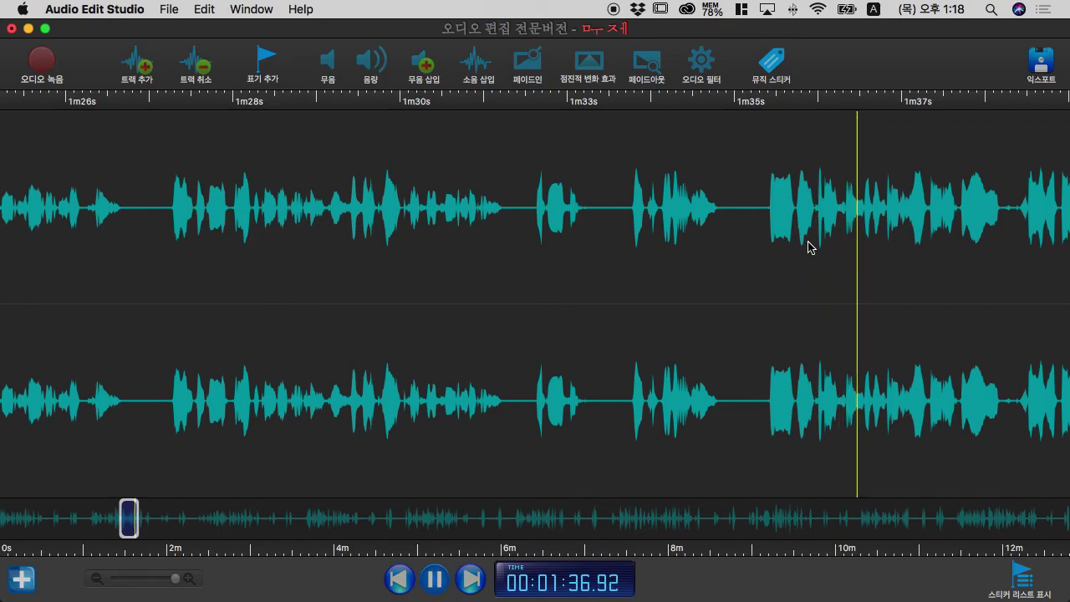
pyautogui.press('space')
pyautogui.click(828, 244)
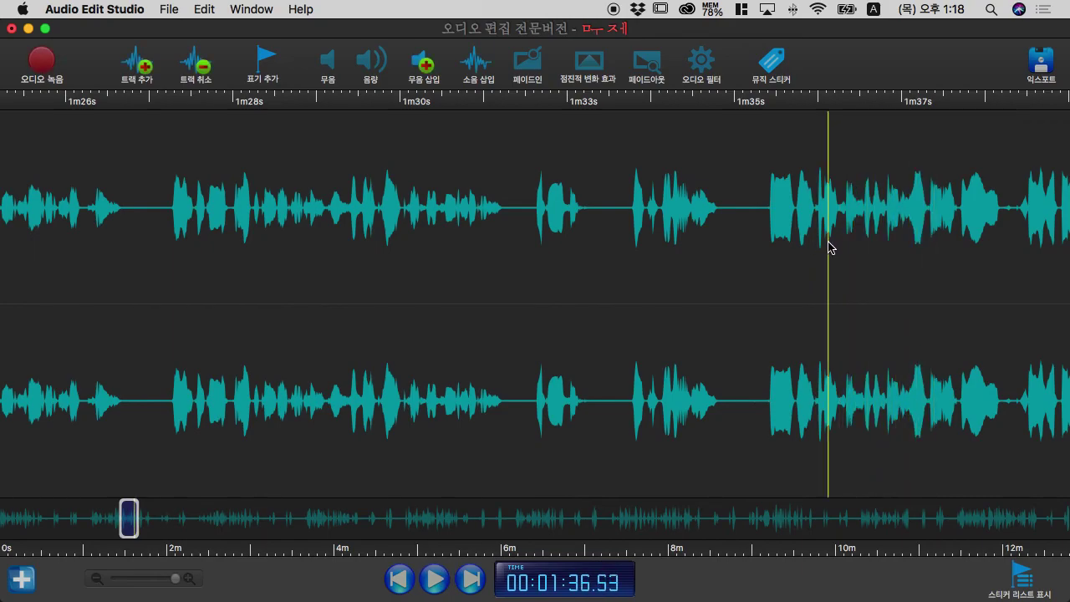
pyautogui.press('space')
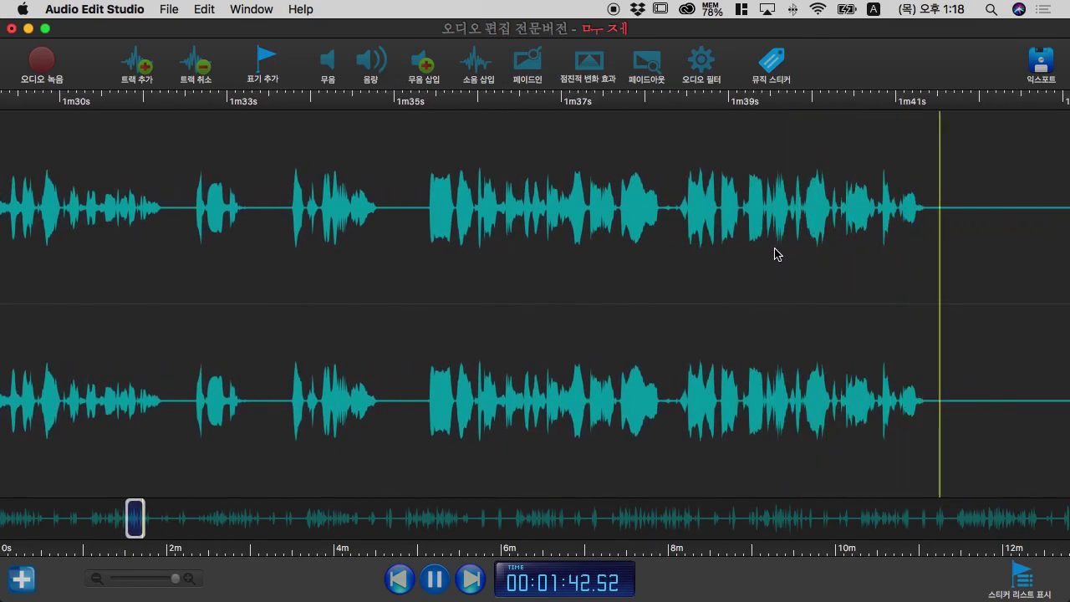
pyautogui.press('space')
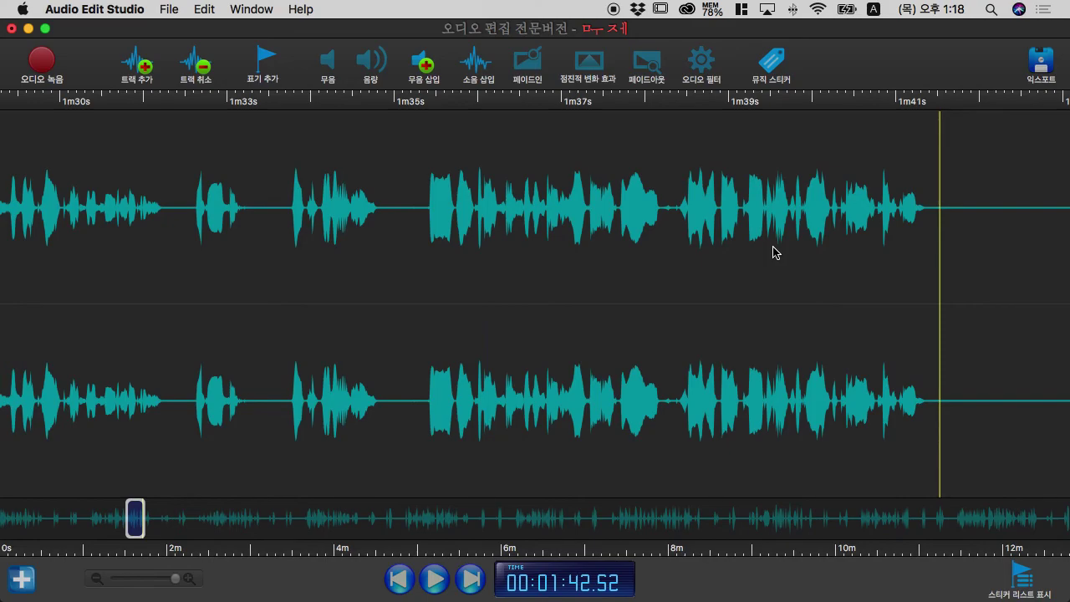
# Switch to GoodNotes and read through questions 4 to 8 with their answer options
pyautogui.press('super+Tab')
pyautogui.scroll(-3, 538, 244)
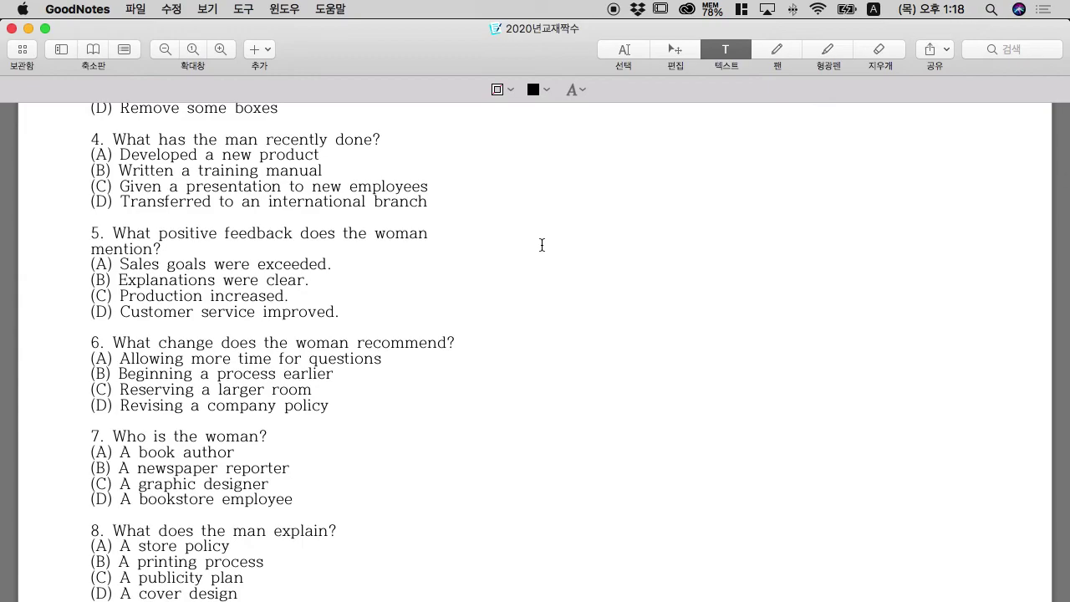
pyautogui.scroll(-4, 541, 244)
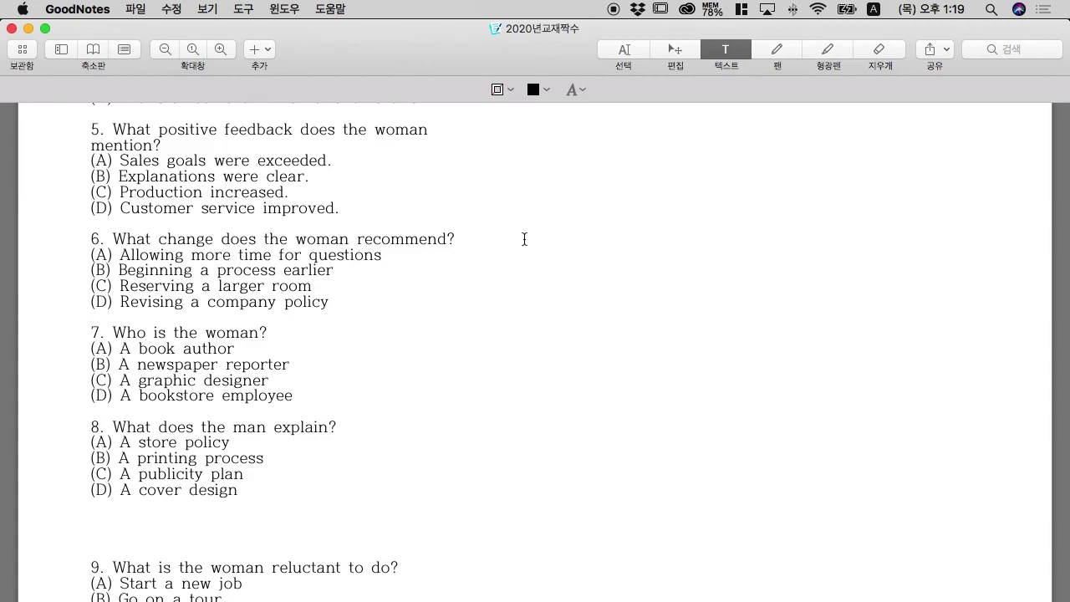
pyautogui.scroll(-5, 525, 240)
# Switch back to Audio Edit Studio and play the conversation from about 1:05 through to about 1:44
pyautogui.hotkey('ctrl', 'Right')
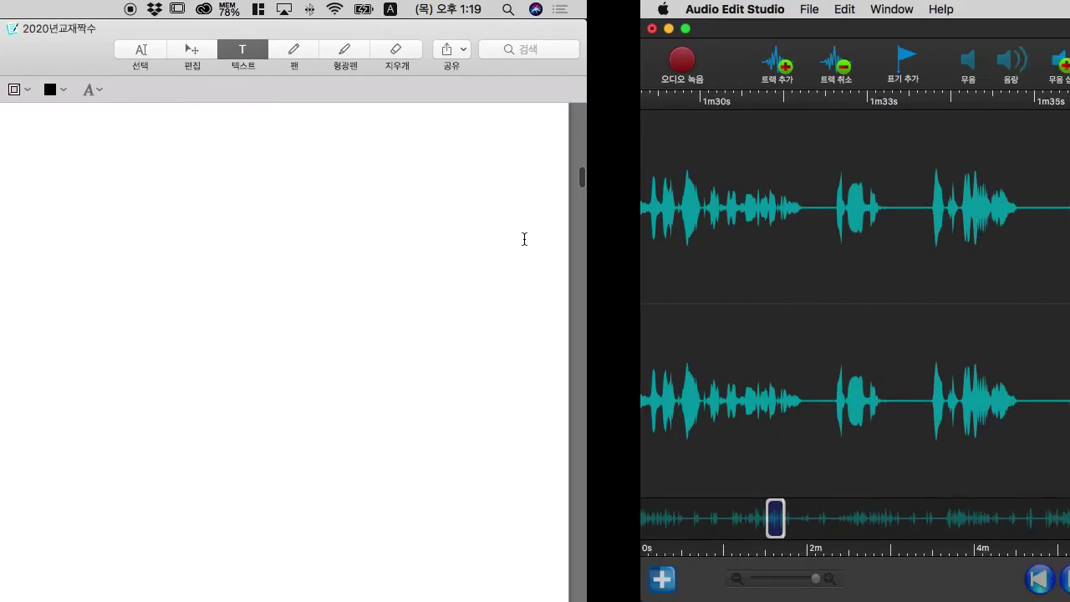
pyautogui.hscroll(-10, 397, 239)
pyautogui.hscroll(-5, 397, 239)
pyautogui.hscroll(4, 555, 249)
pyautogui.click(439, 277)
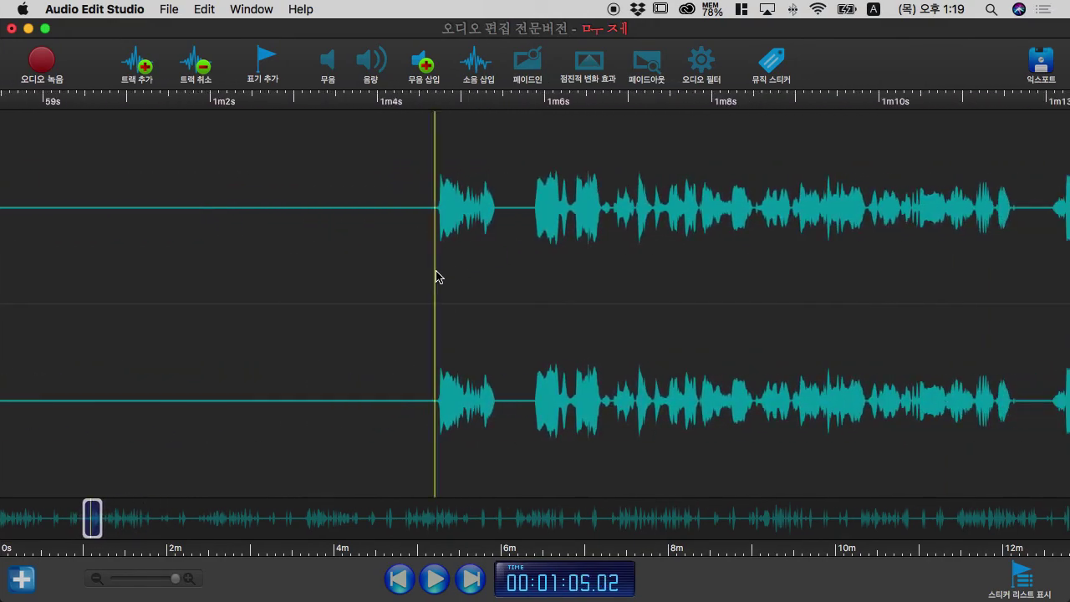
pyautogui.press('space')
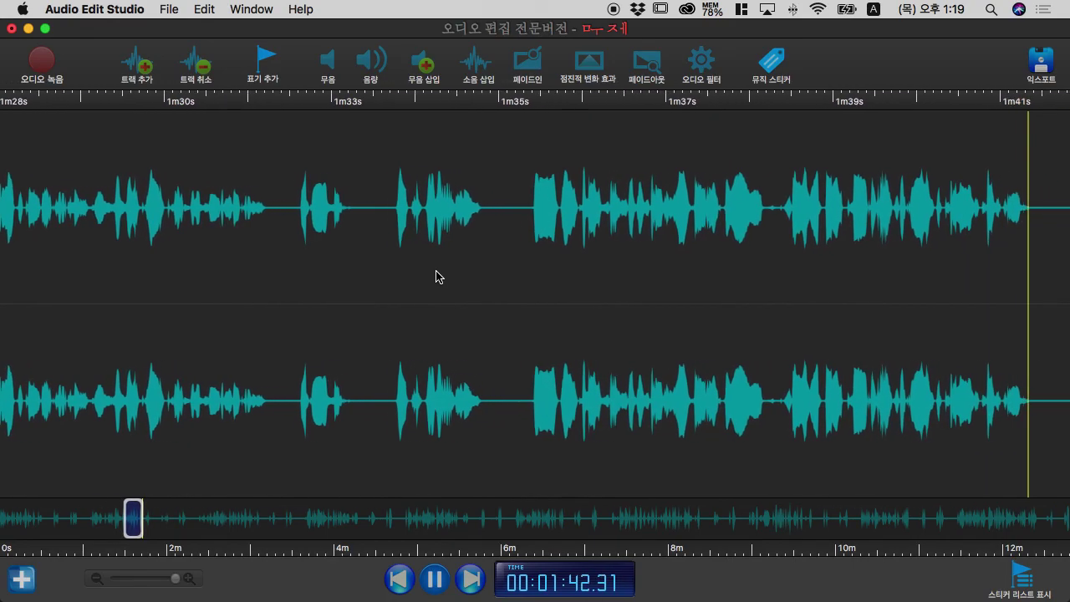
pyautogui.press('space')
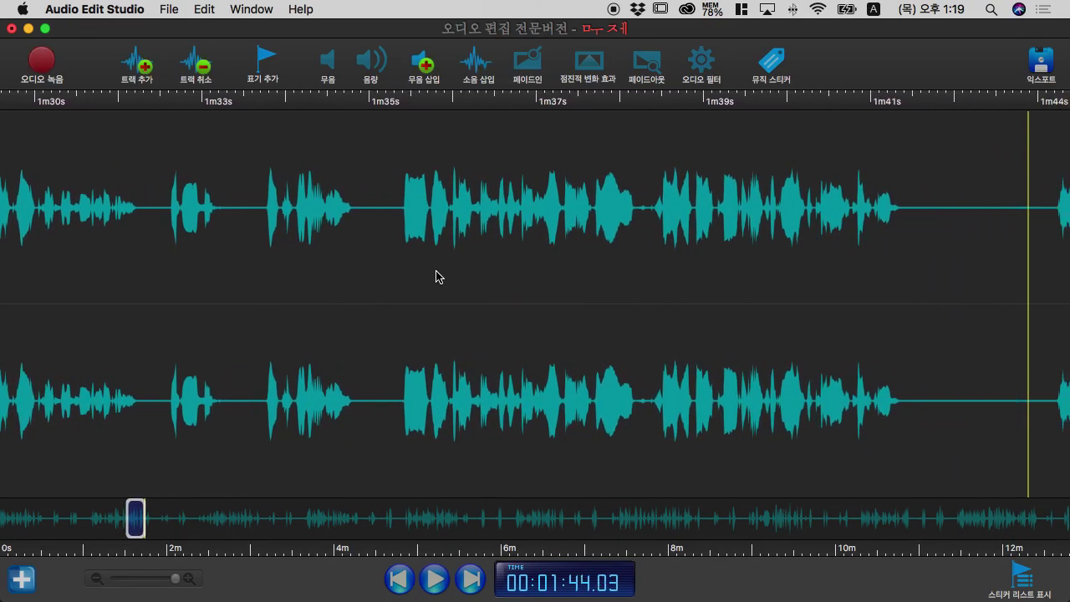
# Skip ahead to the conversation starting around 2:23 and play its opening, pausing at about 2:26.1
pyautogui.hscroll(15, 545, 317)
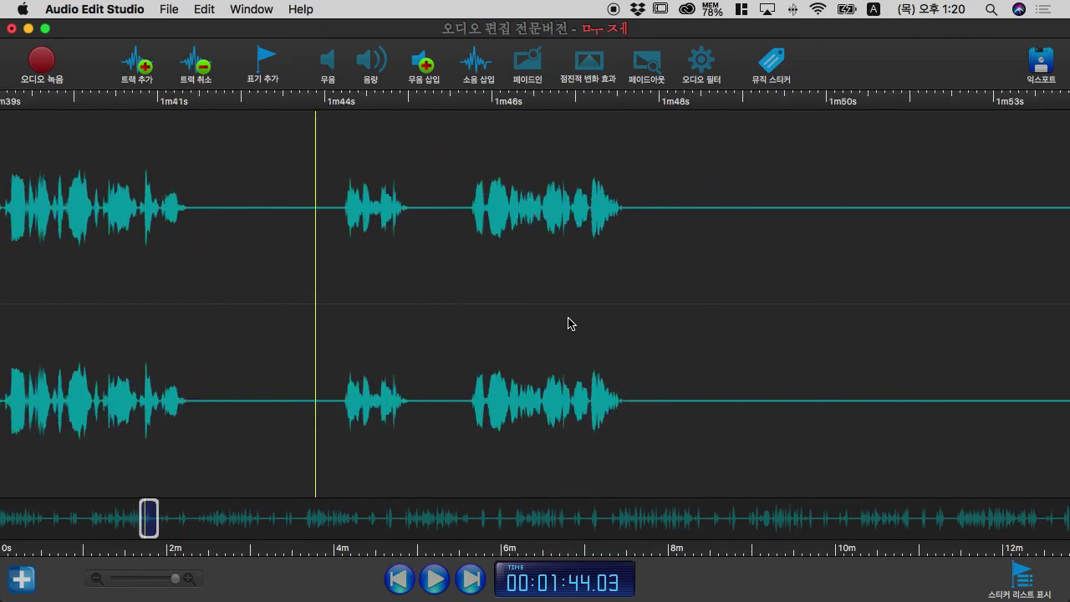
pyautogui.hscroll(15, 568, 322)
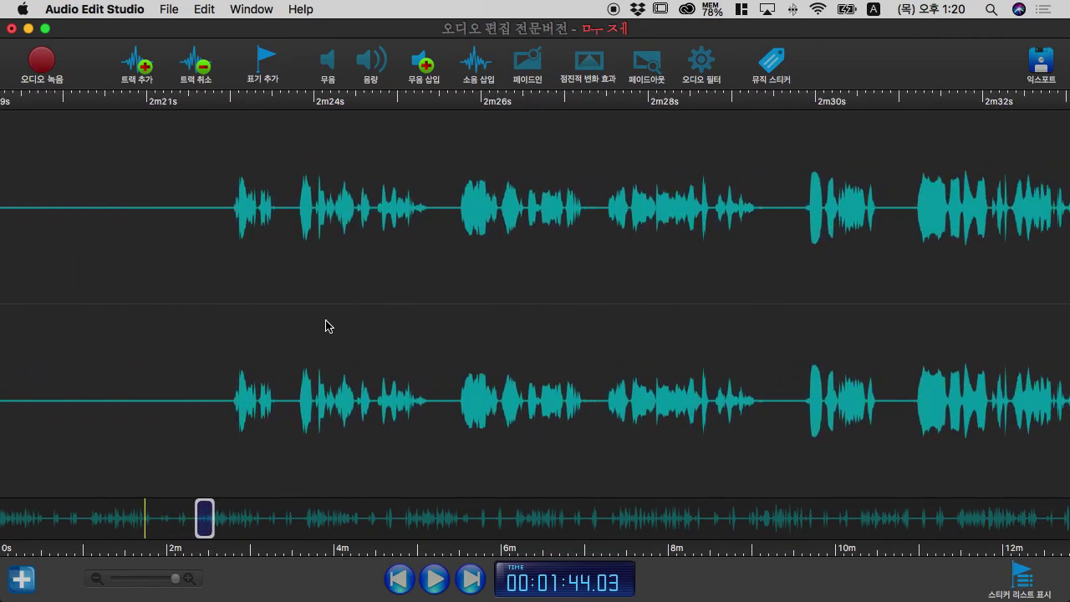
pyautogui.click(226, 355)
pyautogui.press('space')
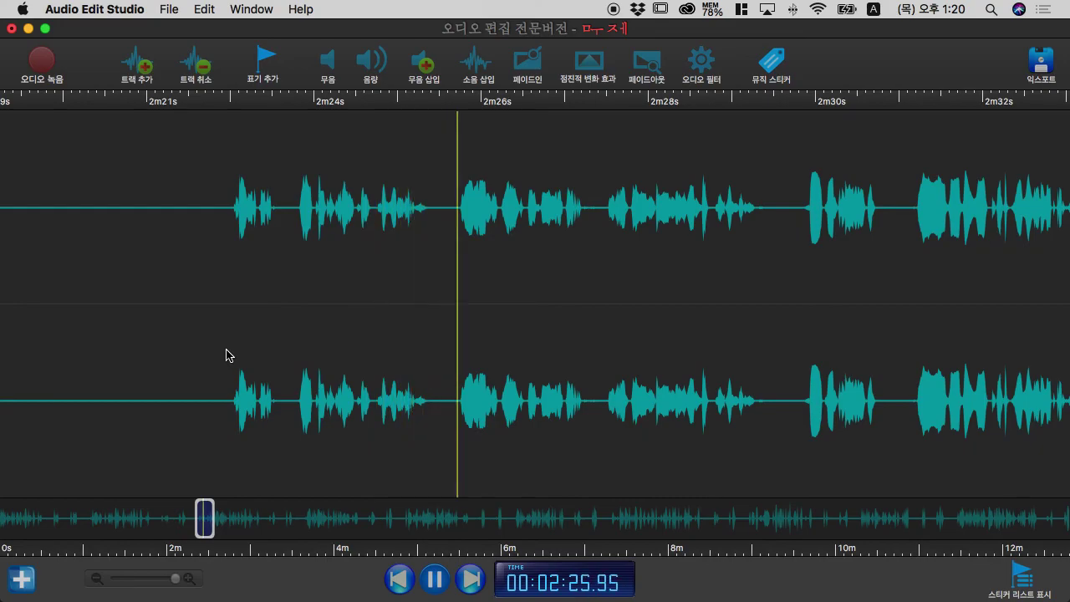
pyautogui.press('space')
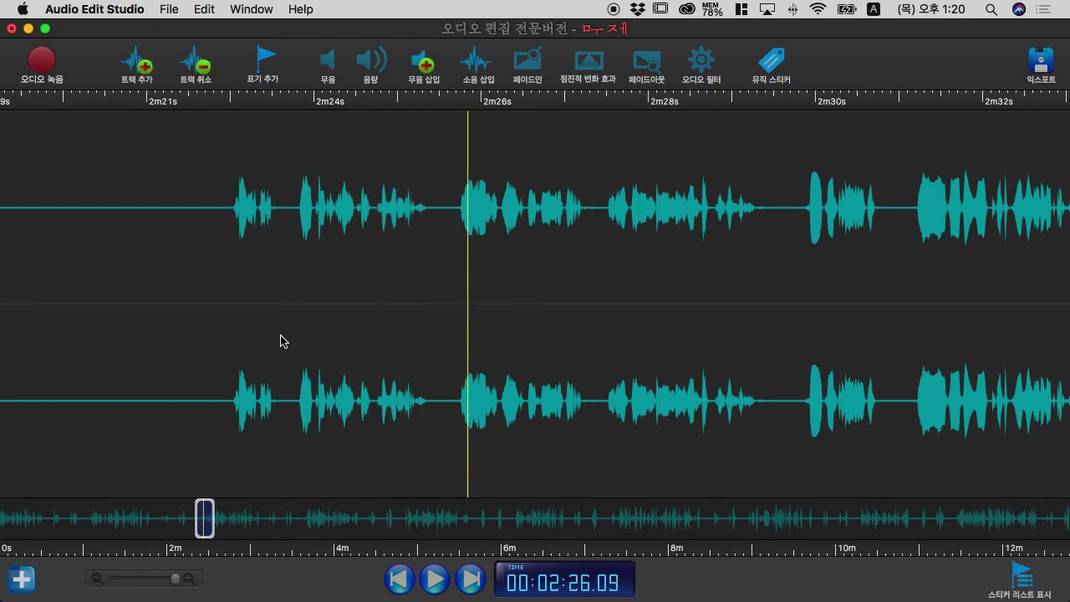
# Play on from about 2:26.1 to 2:29.4, then replay the phrase starting near 2:28 and pause at about 2:30.3
pyautogui.press('space')
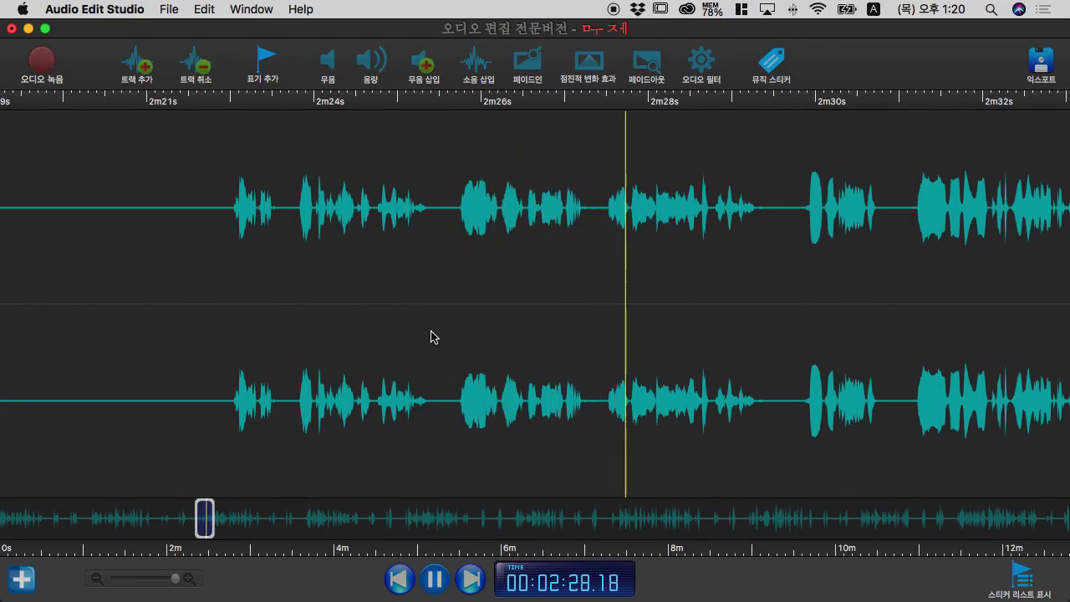
pyautogui.press('space')
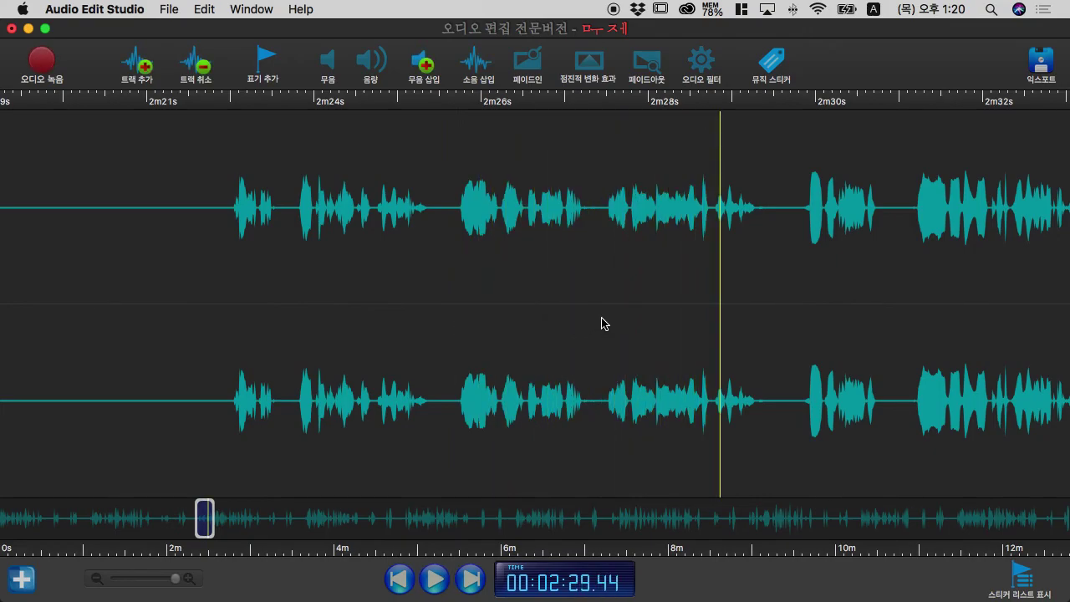
pyautogui.click(602, 319)
pyautogui.press('space')
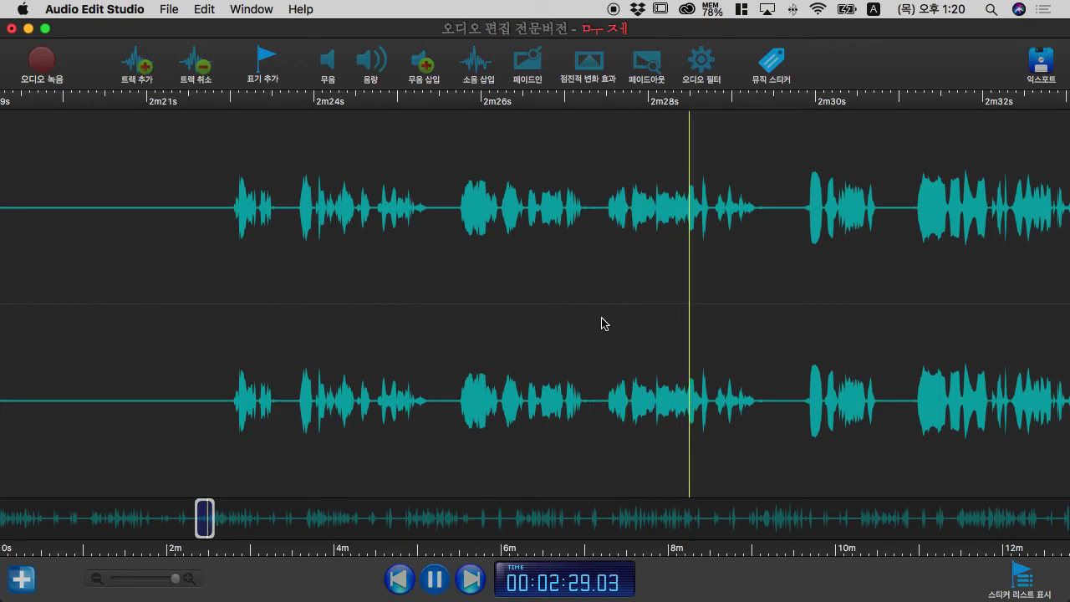
pyautogui.press('space')
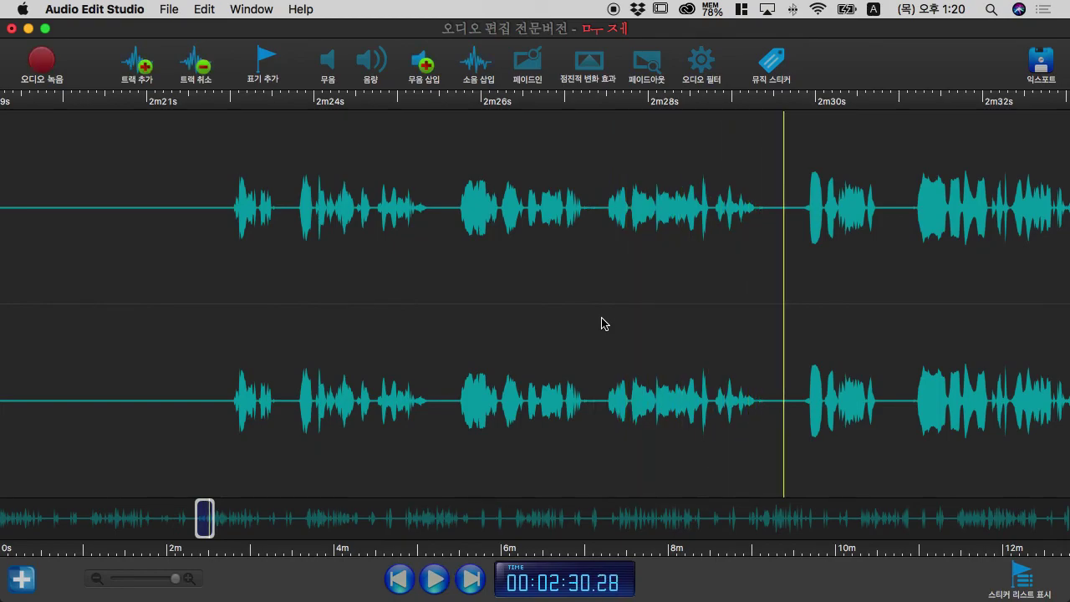
# Replay from about 2:27.9 through the following phrases and pause at about 2:34.8
pyautogui.click(603, 318)
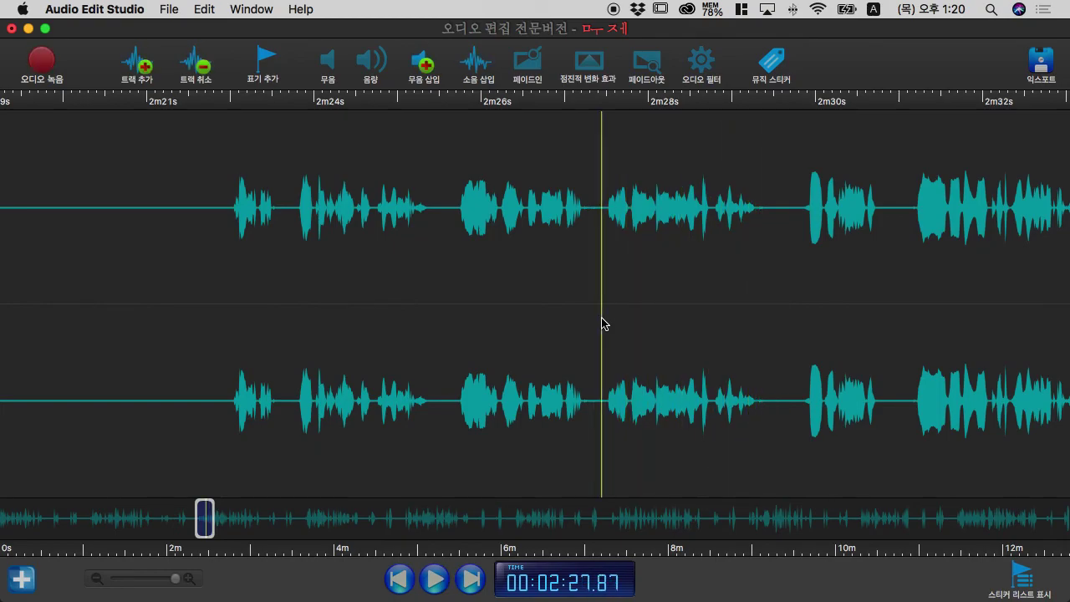
pyautogui.press('space')
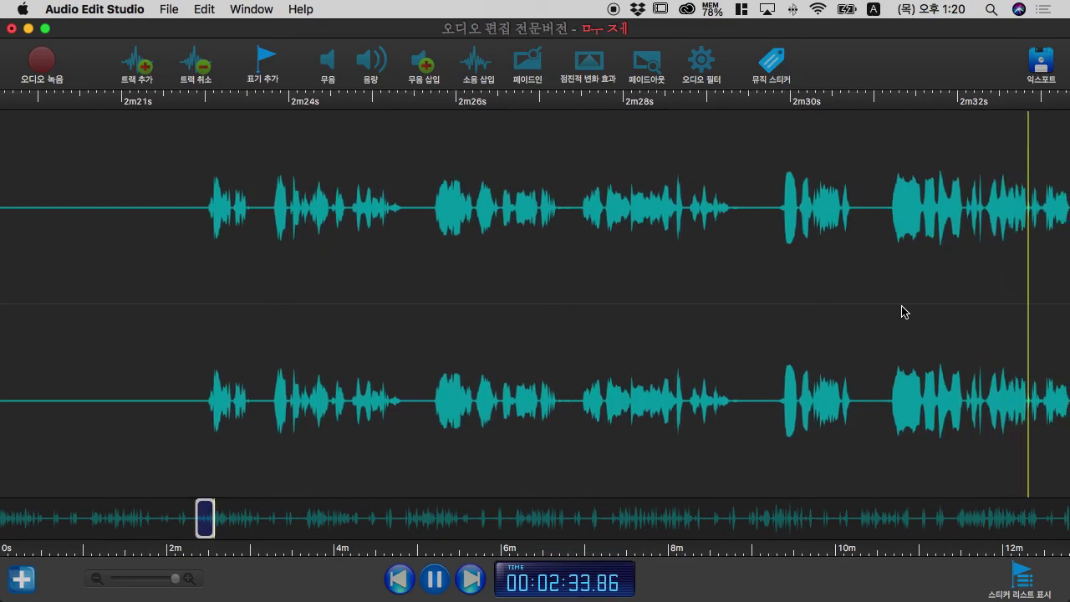
pyautogui.press('space')
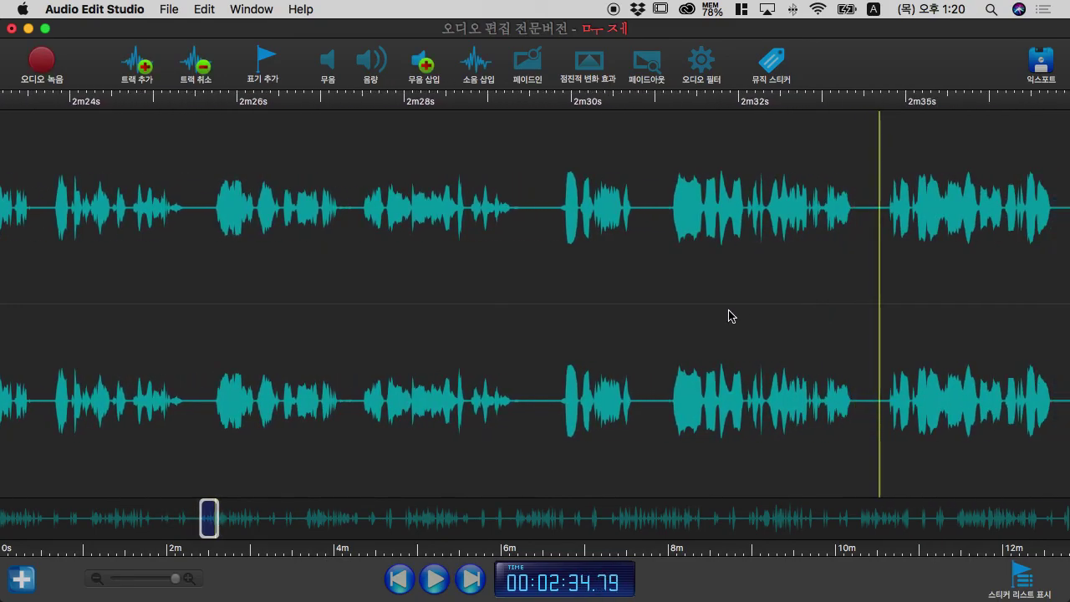
# Replay from the gap just before 2:32 and pause at about 2:37.4
pyautogui.click(654, 318)
pyautogui.press('space')
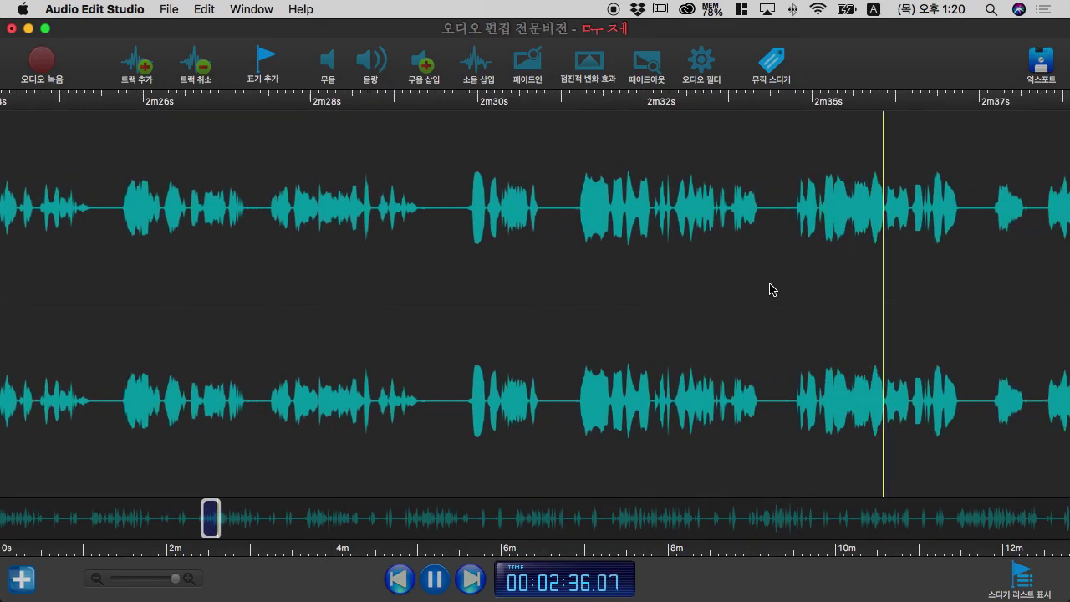
pyautogui.press('space')
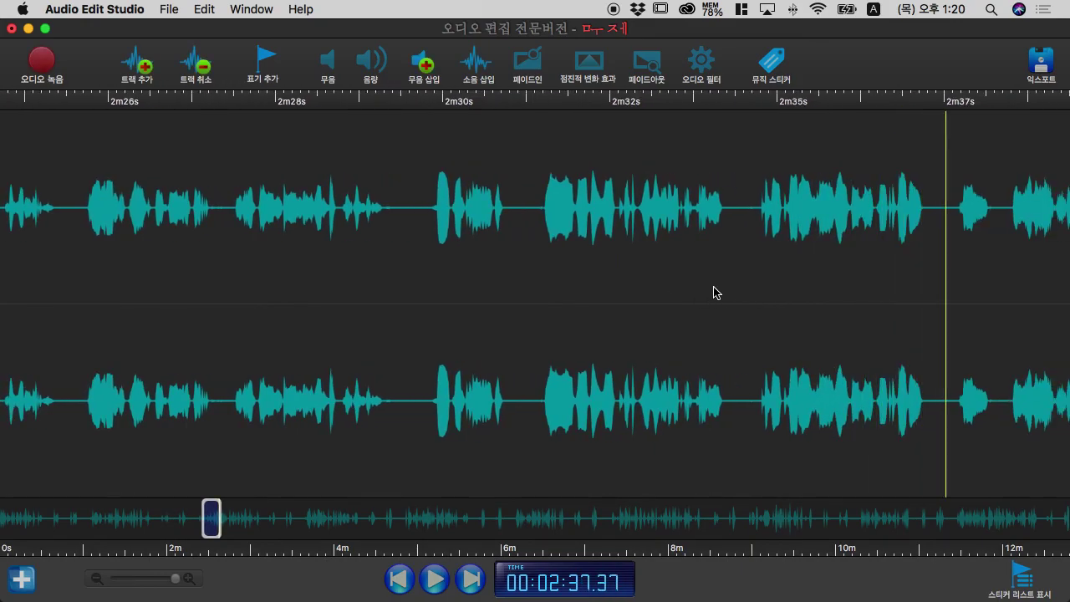
# Replay the phrase starting just before 2:35 with a pause partway, and continue to about 2:39.7
pyautogui.click(757, 292)
pyautogui.press('space')
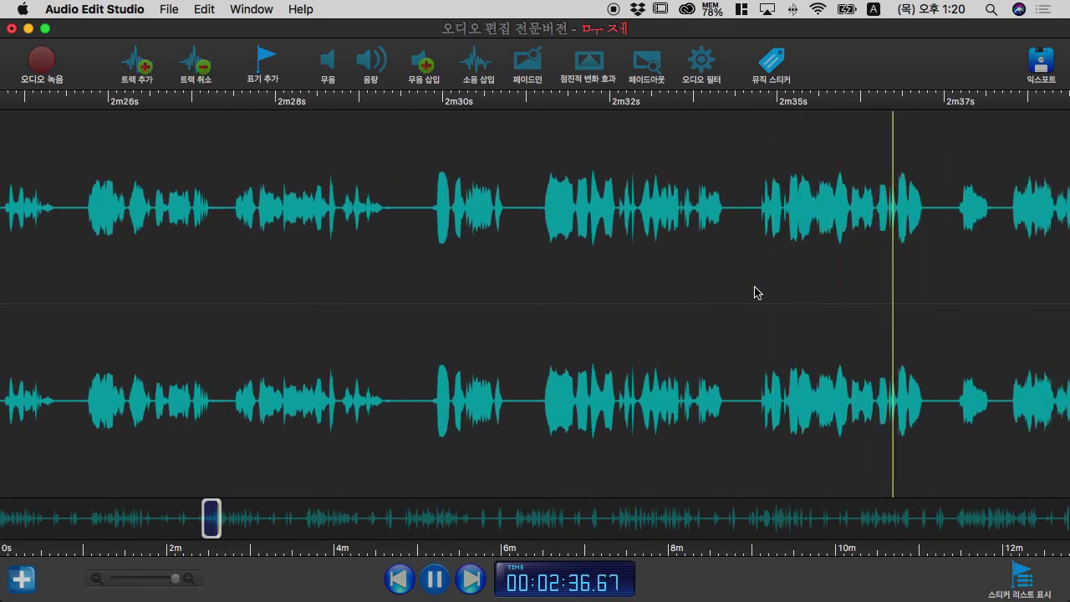
pyautogui.press('space')
pyautogui.press('space')
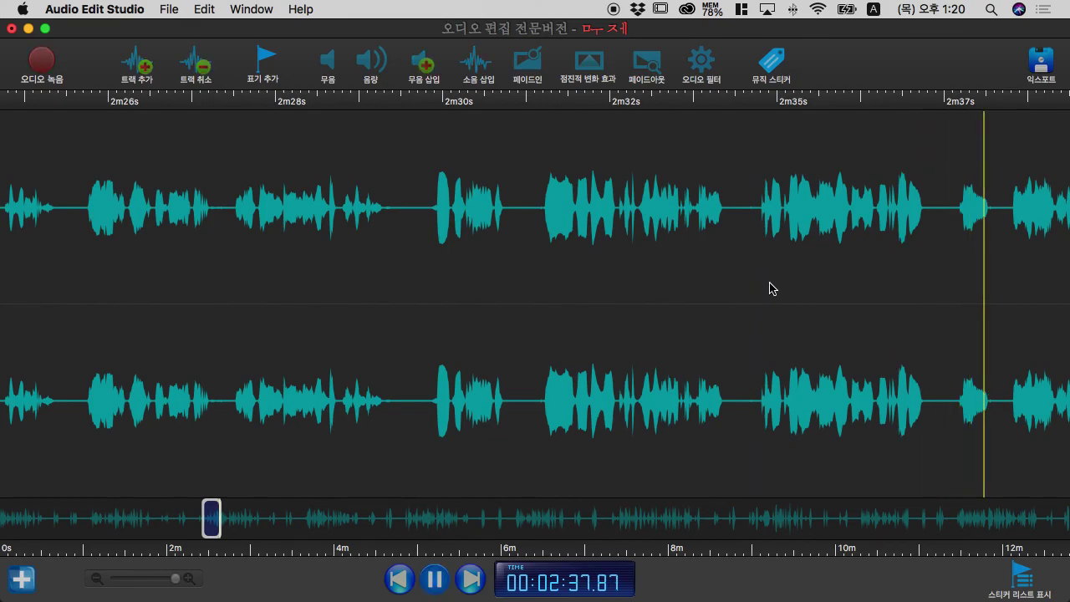
pyautogui.press('space')
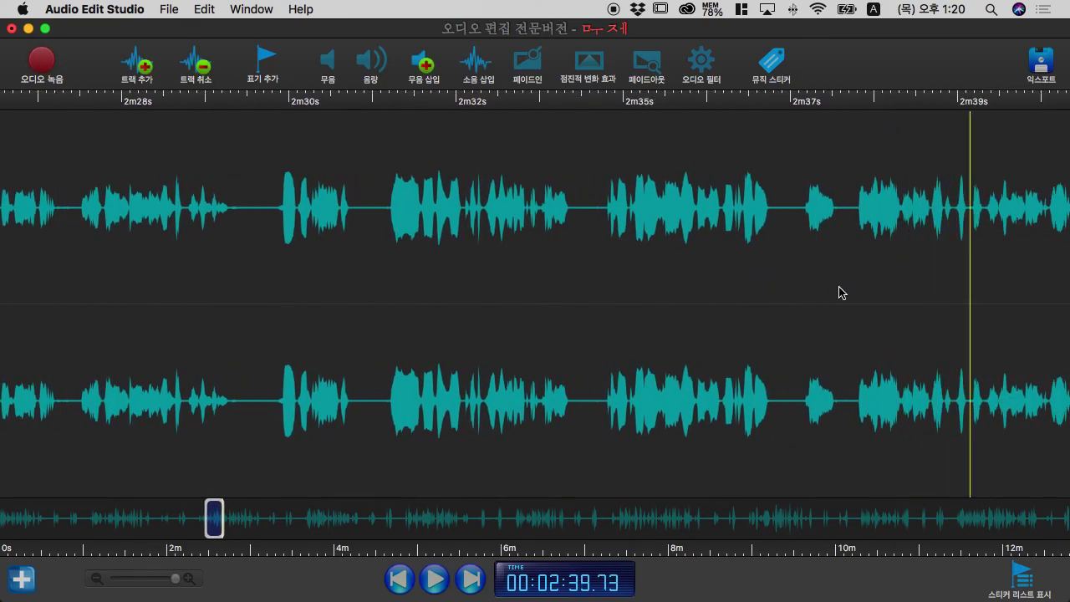
# Play on from about 2:39.7, pausing at about 2:41.5 and again just after 2:43
pyautogui.press('space')
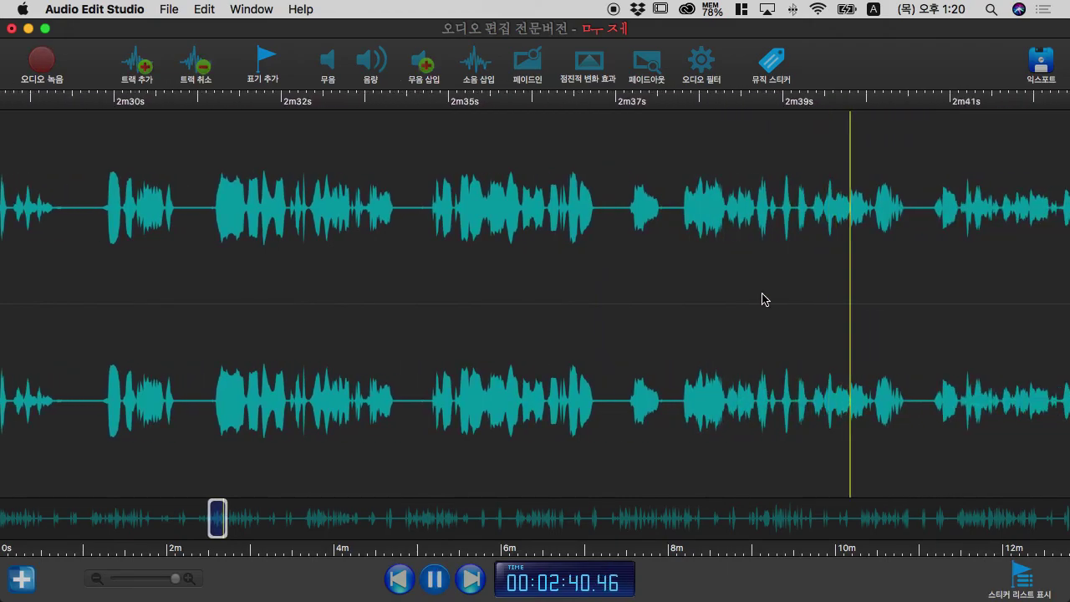
pyautogui.press('space')
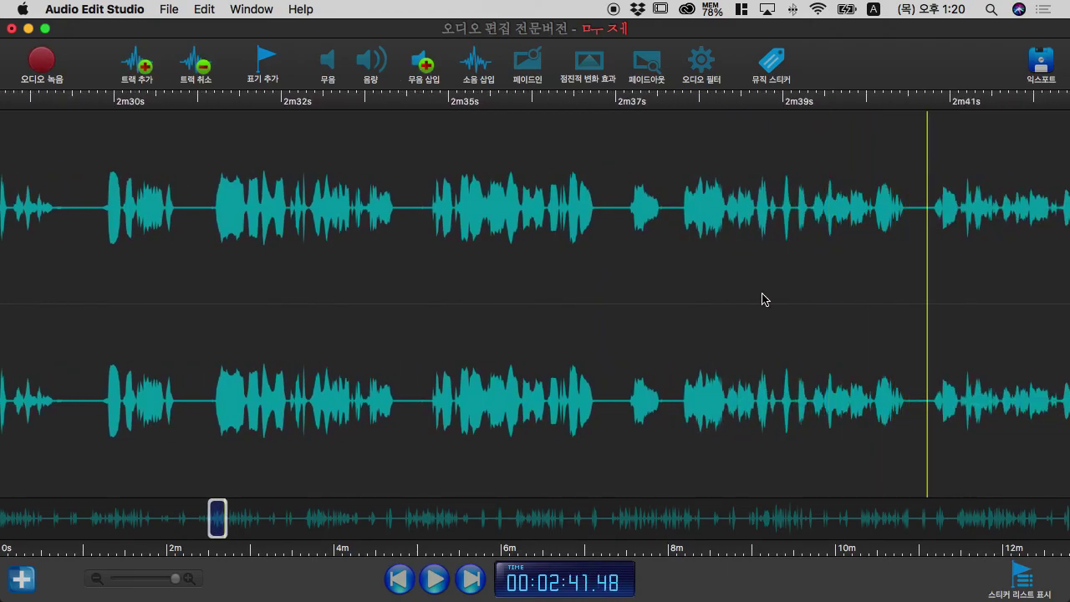
pyautogui.press('space')
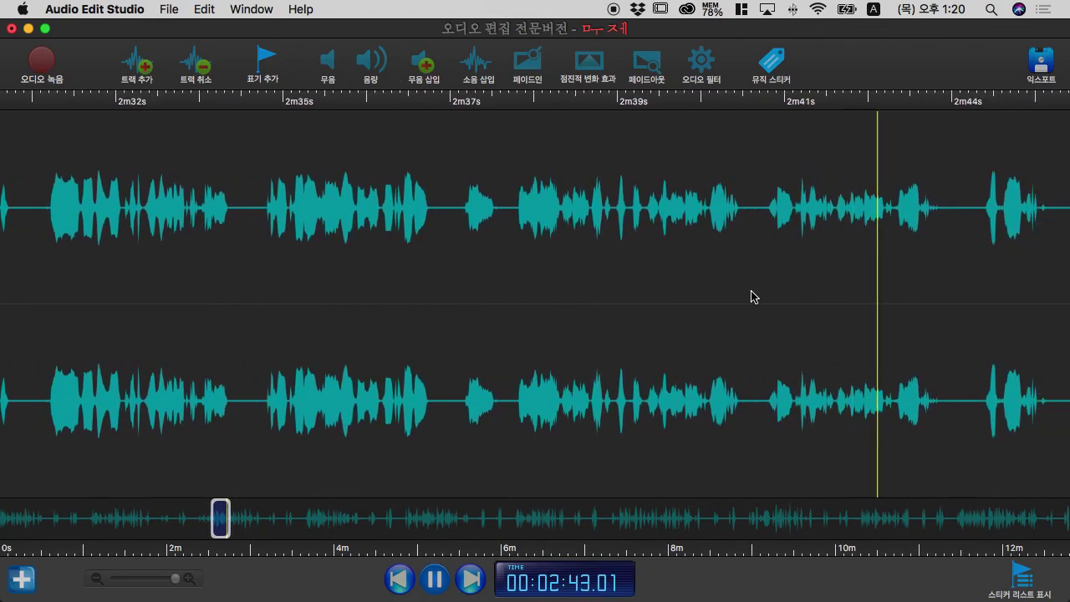
pyautogui.press('space')
# Replay the phrase from about 2:41.6 to a pause at about 2:44.3, and continue to about 2:48.6
pyautogui.click(770, 297)
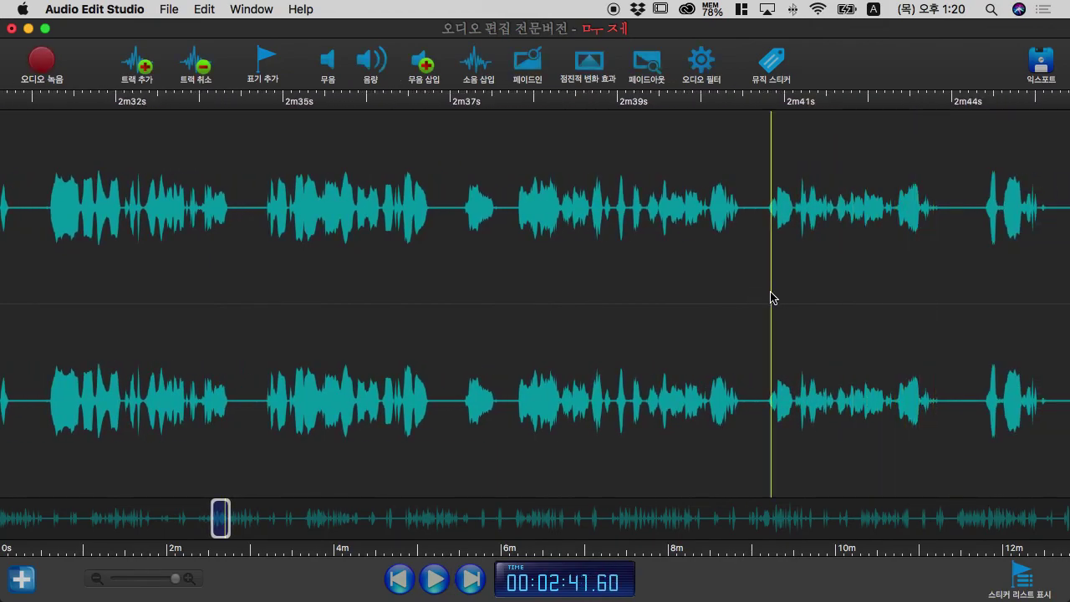
pyautogui.press('space')
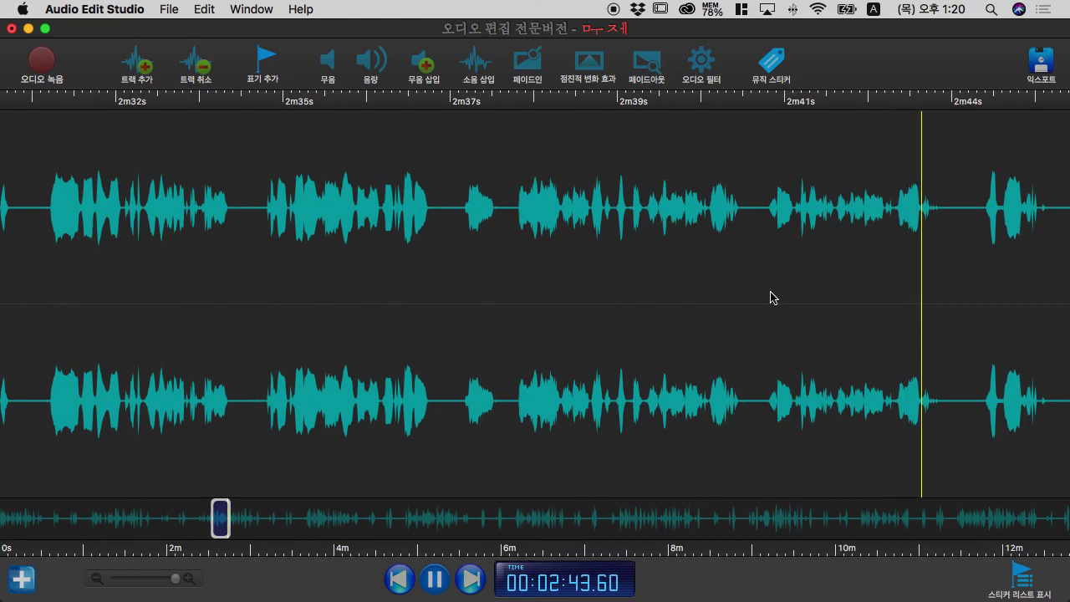
pyautogui.press('space')
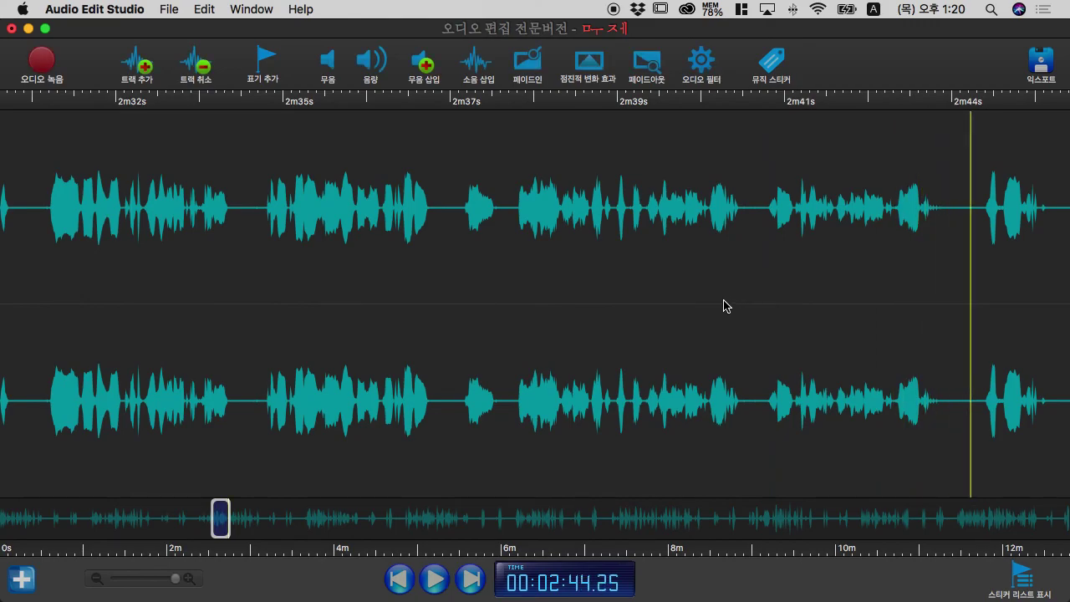
pyautogui.press('space')
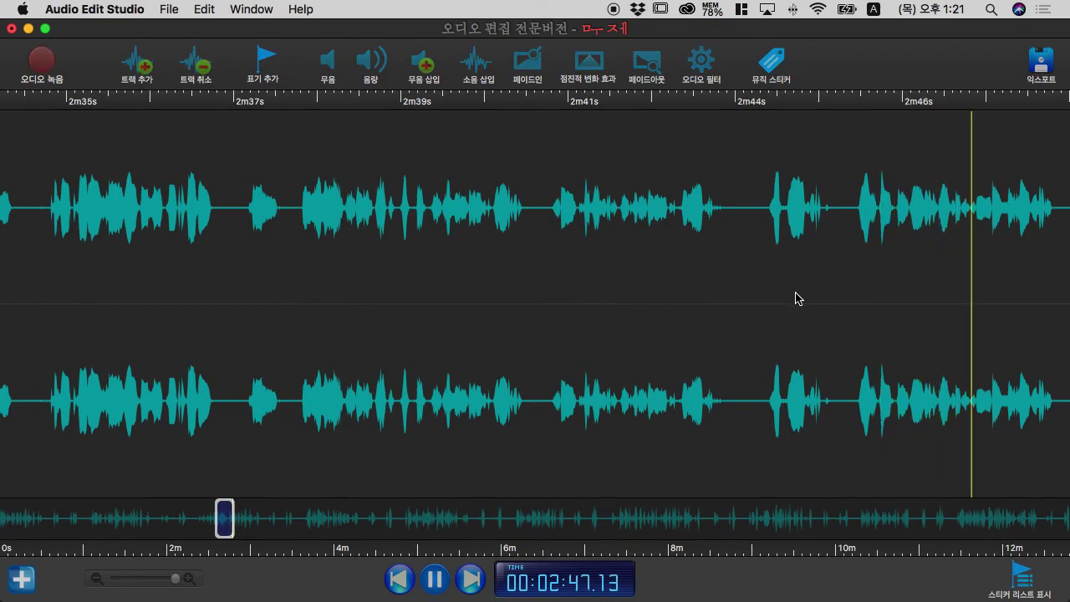
pyautogui.press('space')
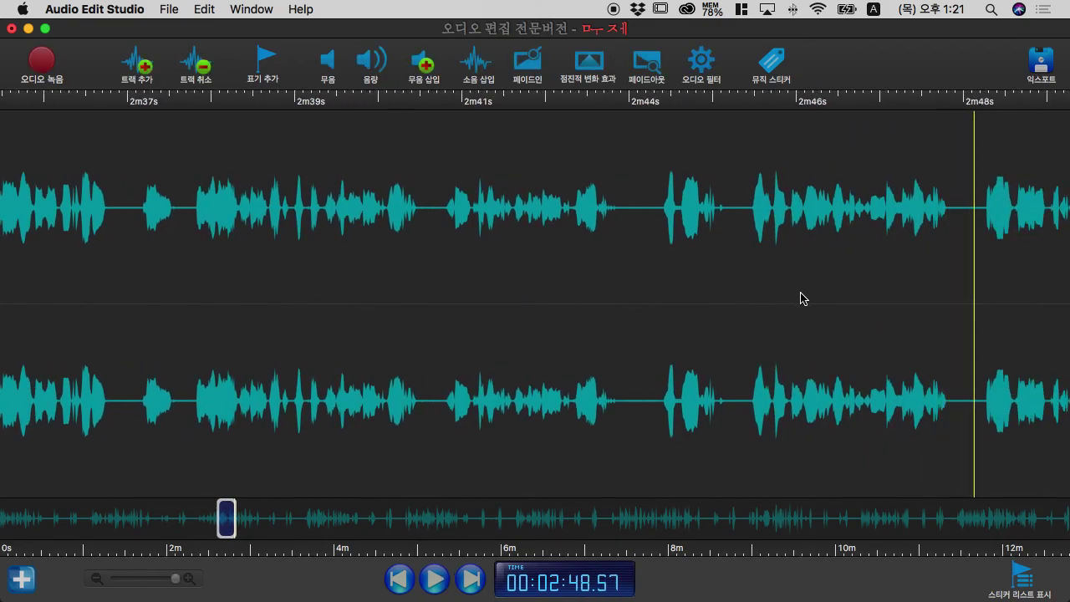
# Play on from about 2:48.6 phrase by phrase, pausing between phrases until about 2:55.4
pyautogui.press('space')
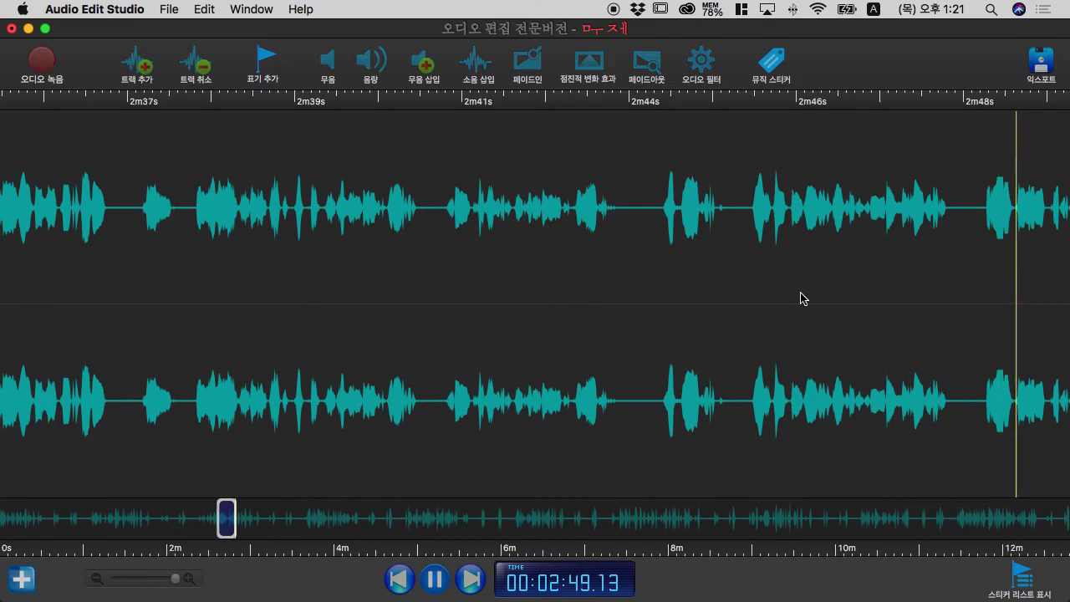
pyautogui.press('space')
pyautogui.press('space')
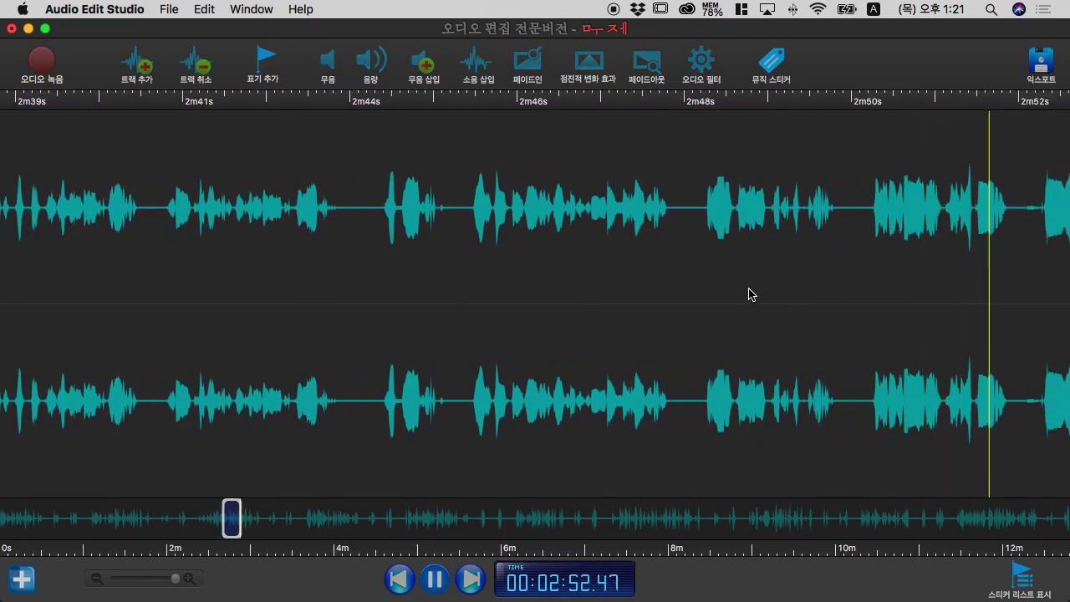
pyautogui.press('space')
pyautogui.press('space')
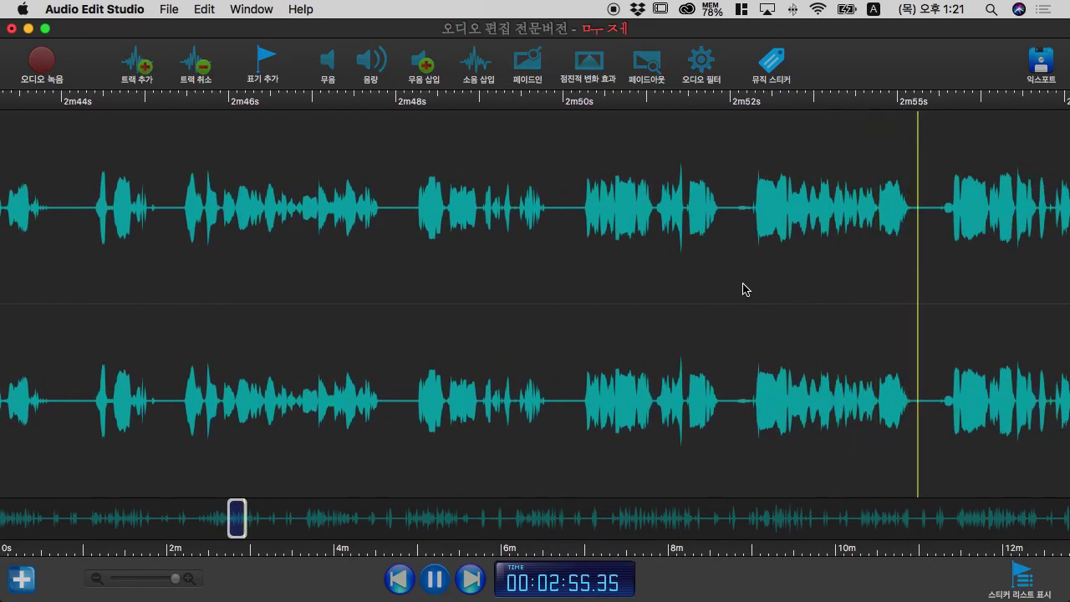
pyautogui.press('space')
# Play into the phrase after 2:55, replay it from the gap before it, and pause at about 3:01.3
pyautogui.press('space')
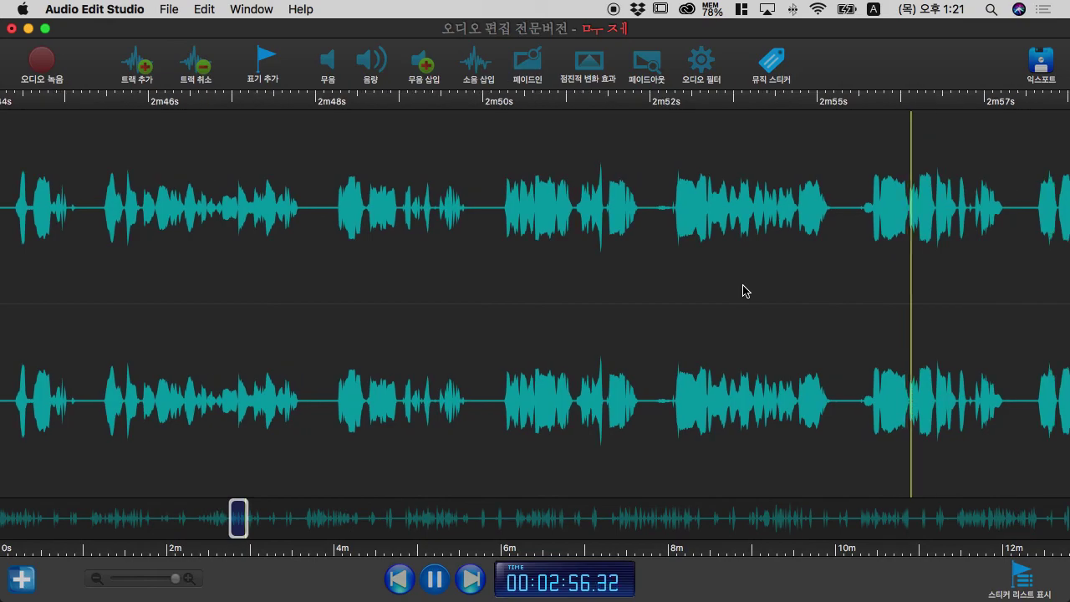
pyautogui.press('space')
pyautogui.click(839, 303)
pyautogui.press('space')
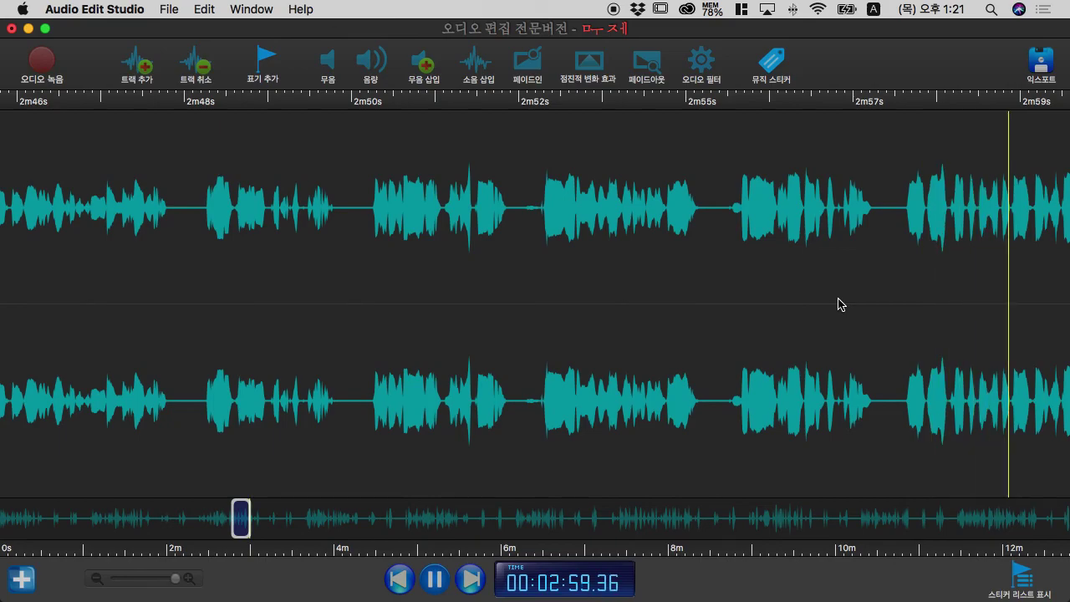
pyautogui.press('space')
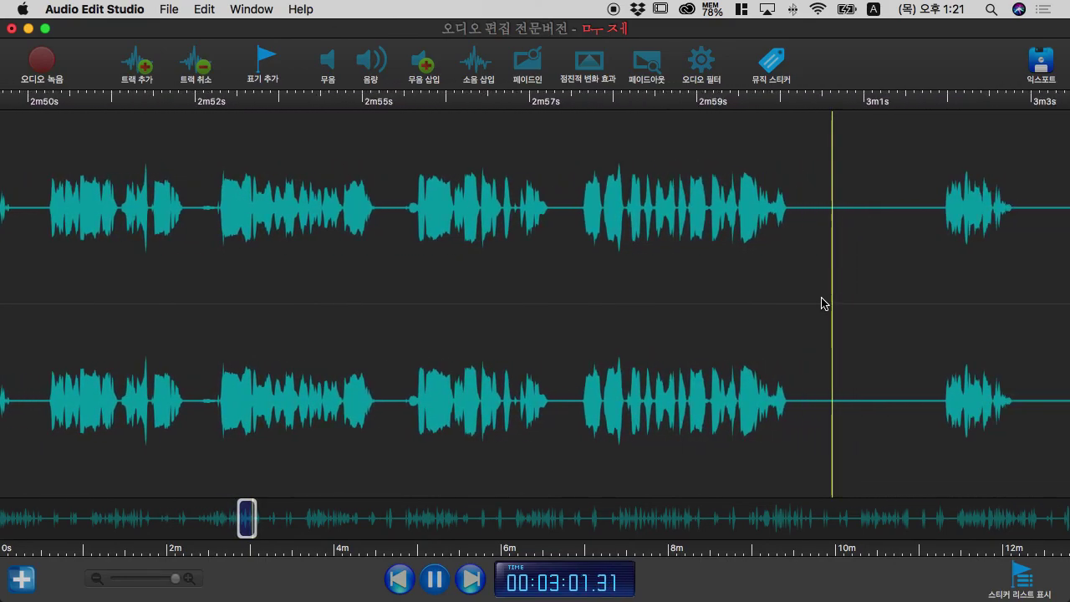
# Switch to GoodNotes and read on through the multiple-choice questions from number 9 onward
pyautogui.hotkey('ctrl', 'Left')
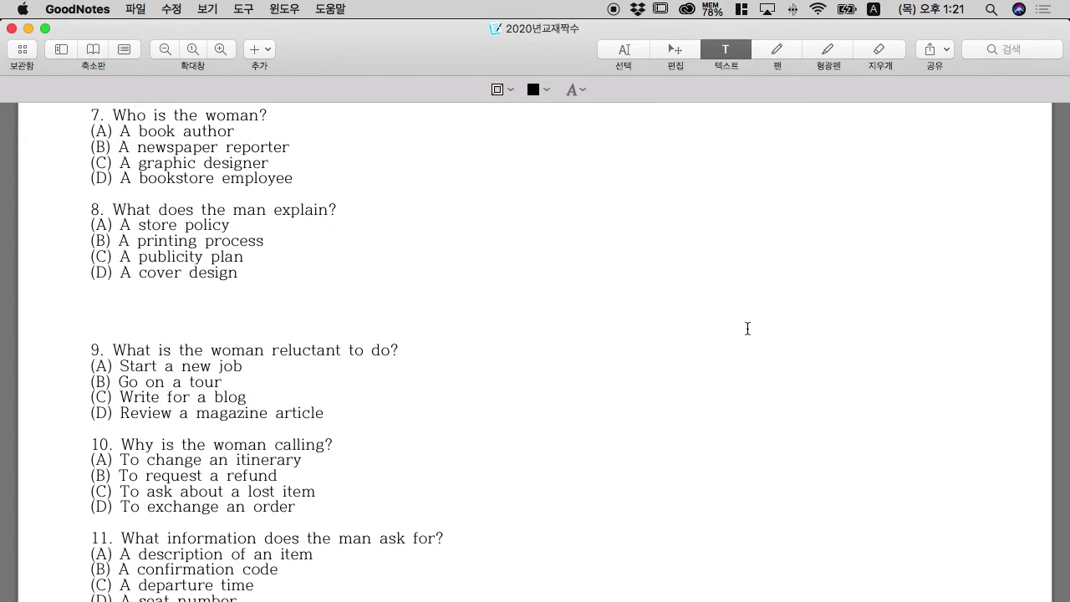
pyautogui.scroll(-5, 739, 409)
pyautogui.scroll(-1, 739, 409)
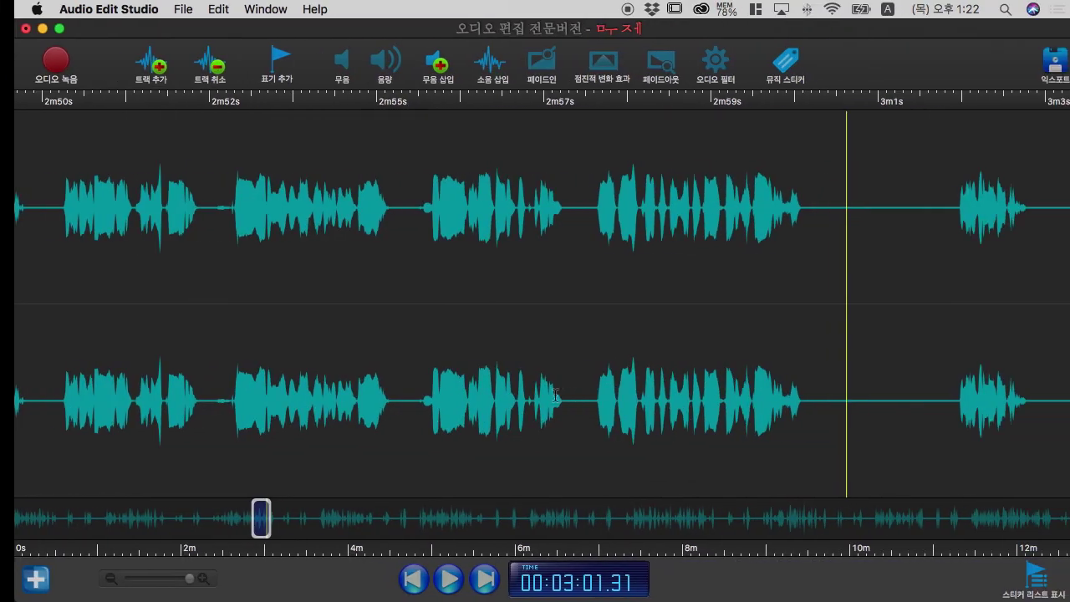
# Return to Audio Edit Studio, replay the conversation from an earlier point, and pause at about 3:02.8
pyautogui.hscroll(-10, 555, 395)
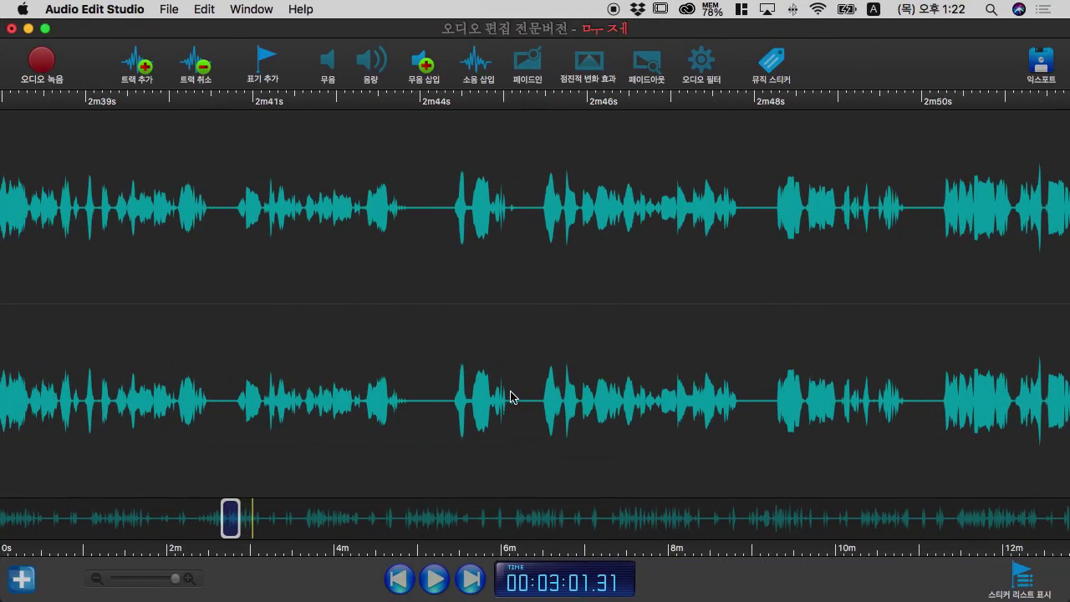
pyautogui.hscroll(-5, 372, 403)
pyautogui.click(777, 350)
pyautogui.press('space')
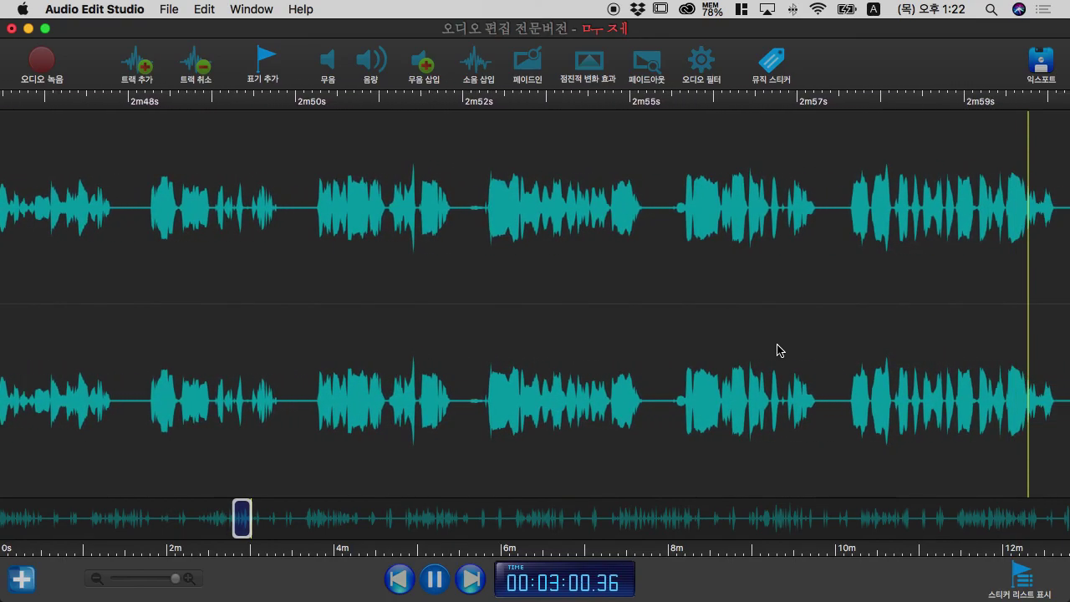
pyautogui.press('space')
# Jump ahead to the next conversation, play it from about 3:39.4, and pause at about 3:41.9
pyautogui.hscroll(15, 778, 350)
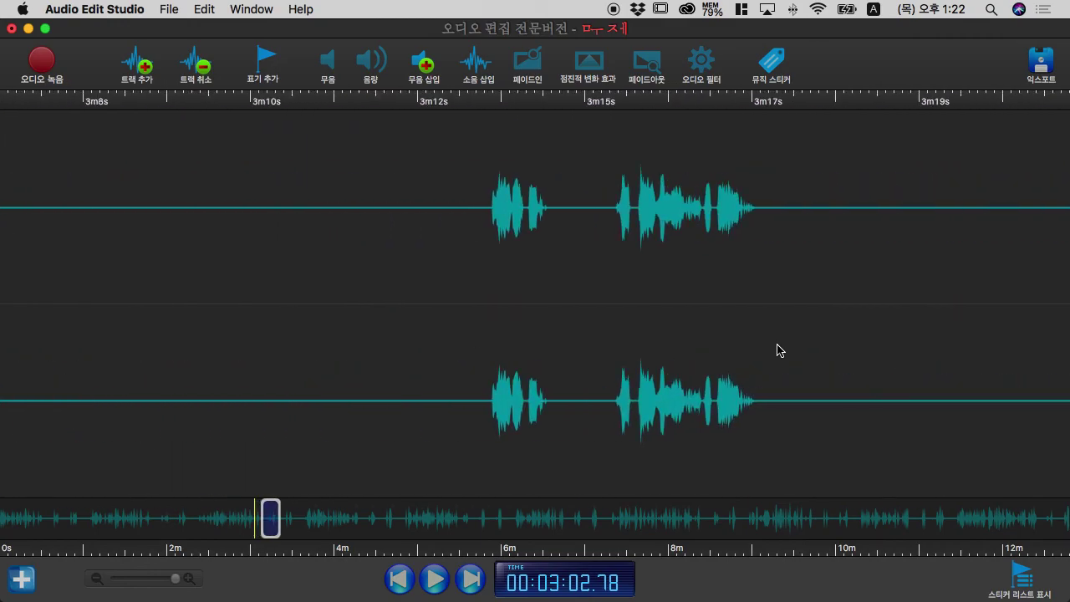
pyautogui.hscroll(6, 778, 351)
pyautogui.click(641, 345)
pyautogui.press('space')
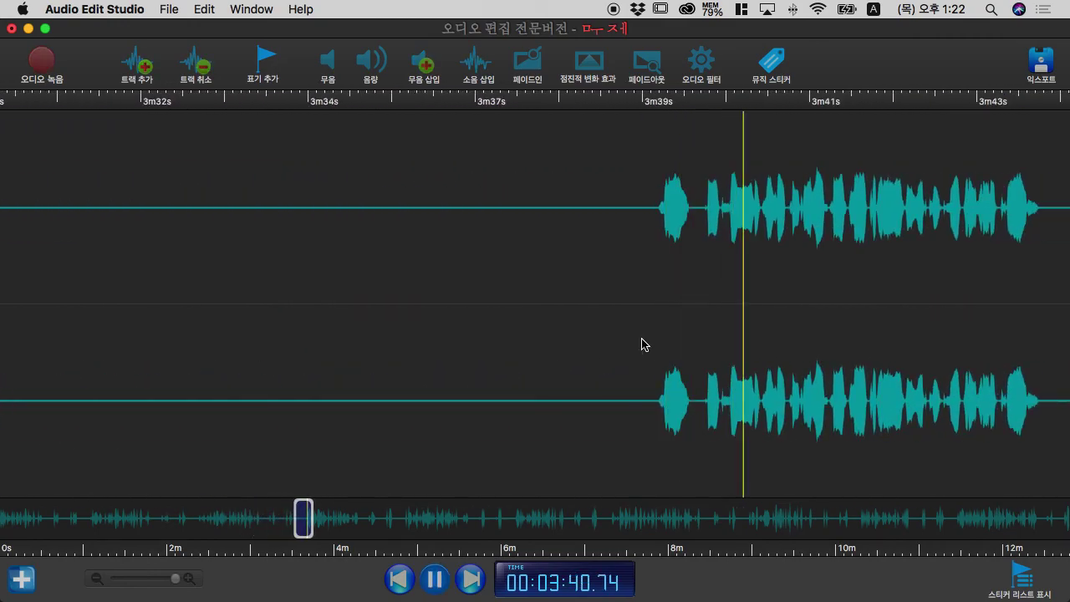
pyautogui.press('space')
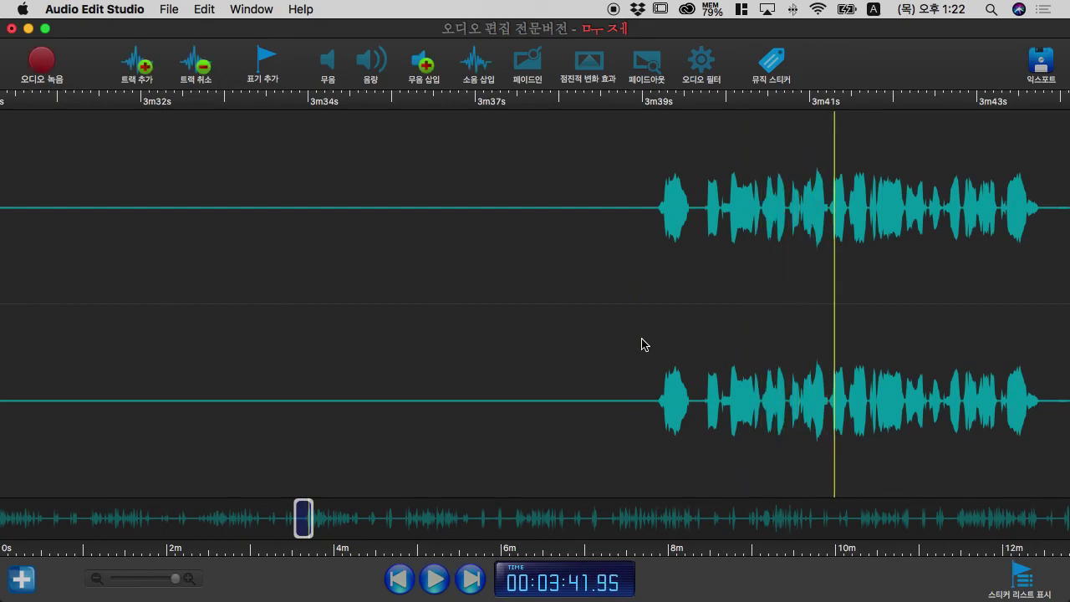
# Replay the opening sentence from about 3:40.3 and again from about 3:41.6, pausing each time at about 3:45
pyautogui.click(710, 354)
pyautogui.press('space')
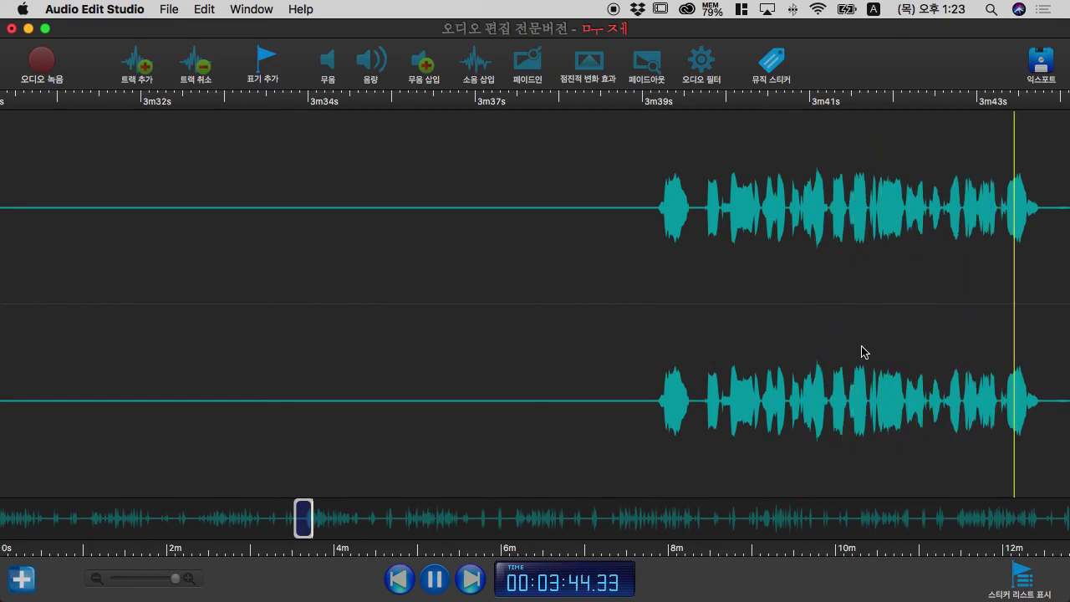
pyautogui.press('space')
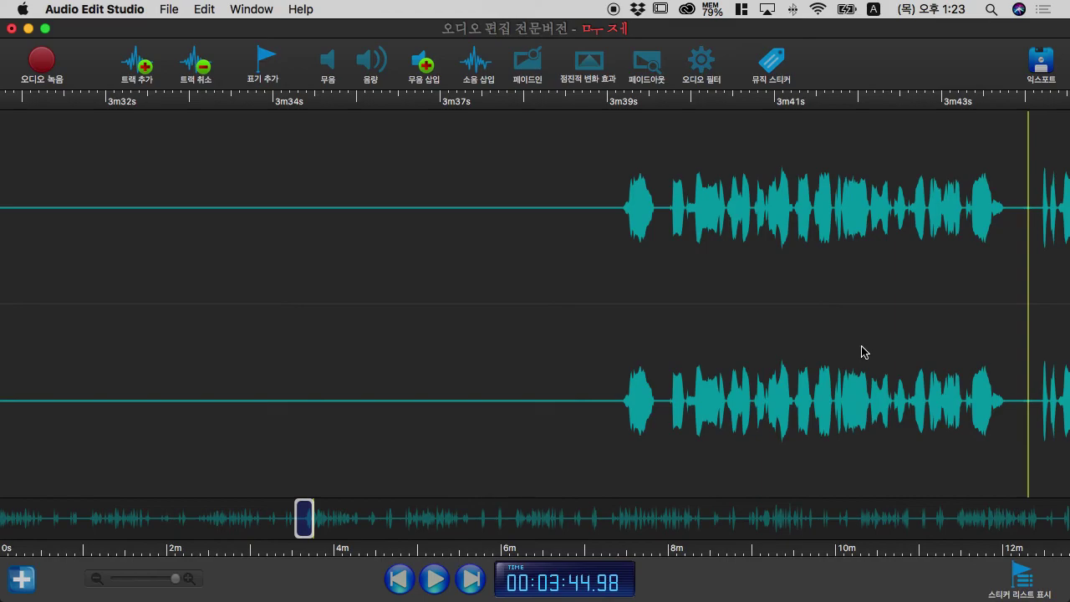
pyautogui.click(774, 349)
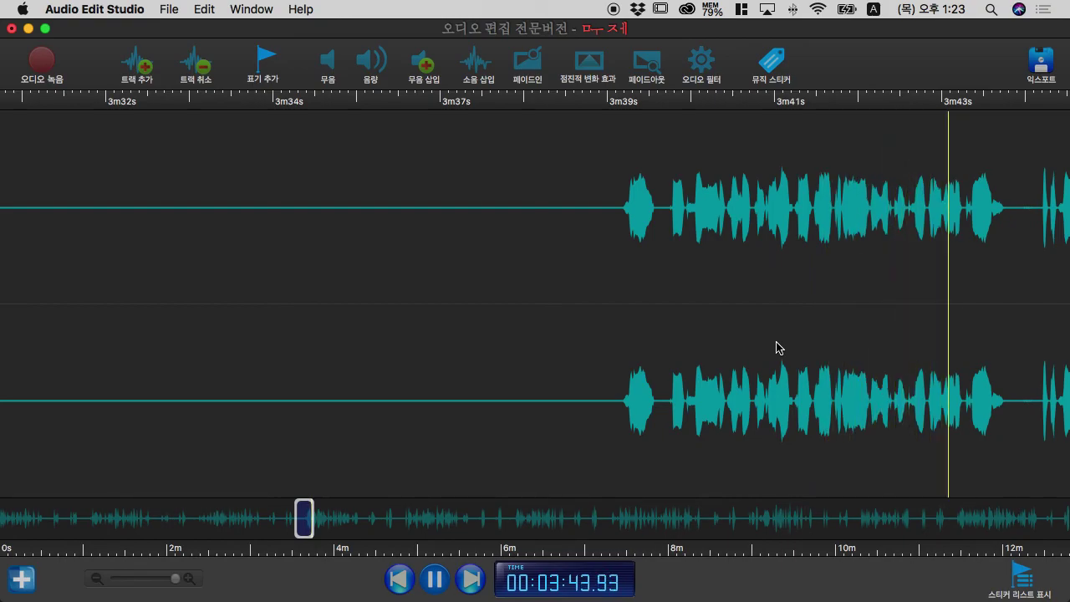
pyautogui.press('space')
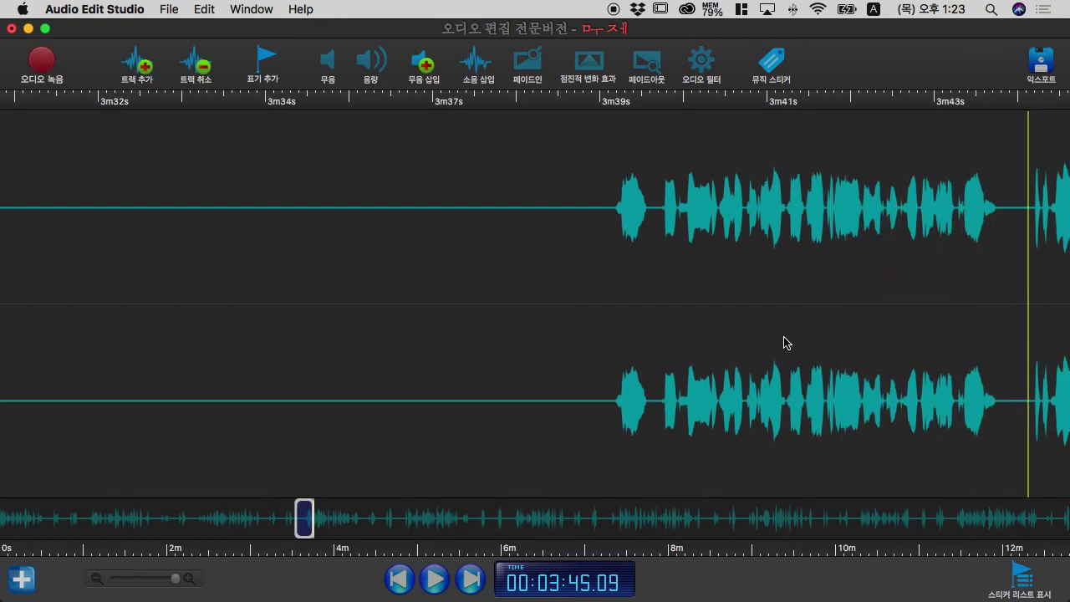
# Play on from about 3:45.1, pausing at about 3:47.4 and again at about 3:55.5
pyautogui.press('space')
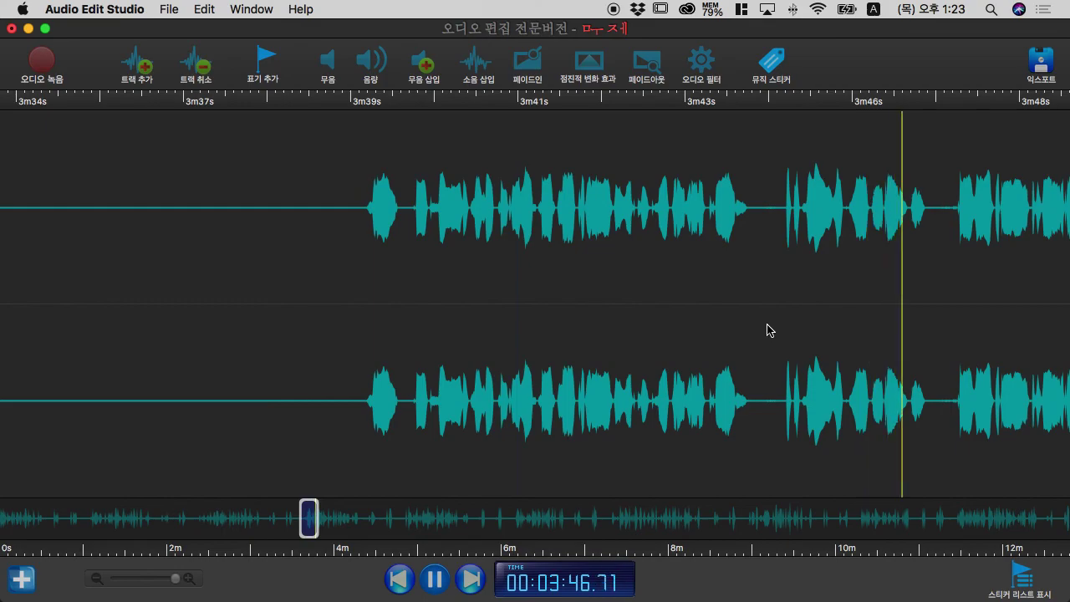
pyautogui.press('space')
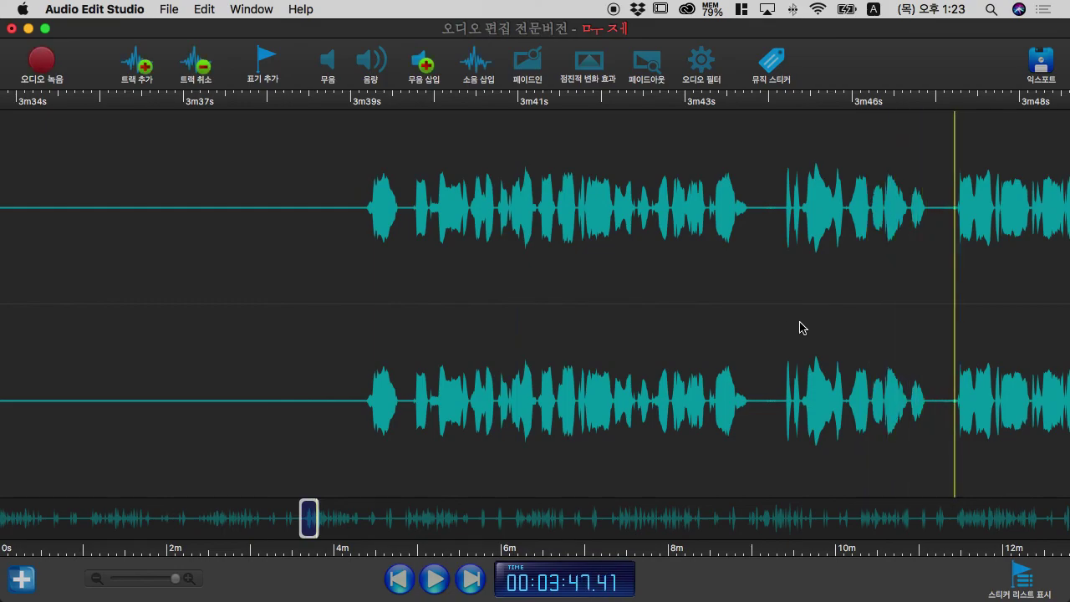
pyautogui.press('space')
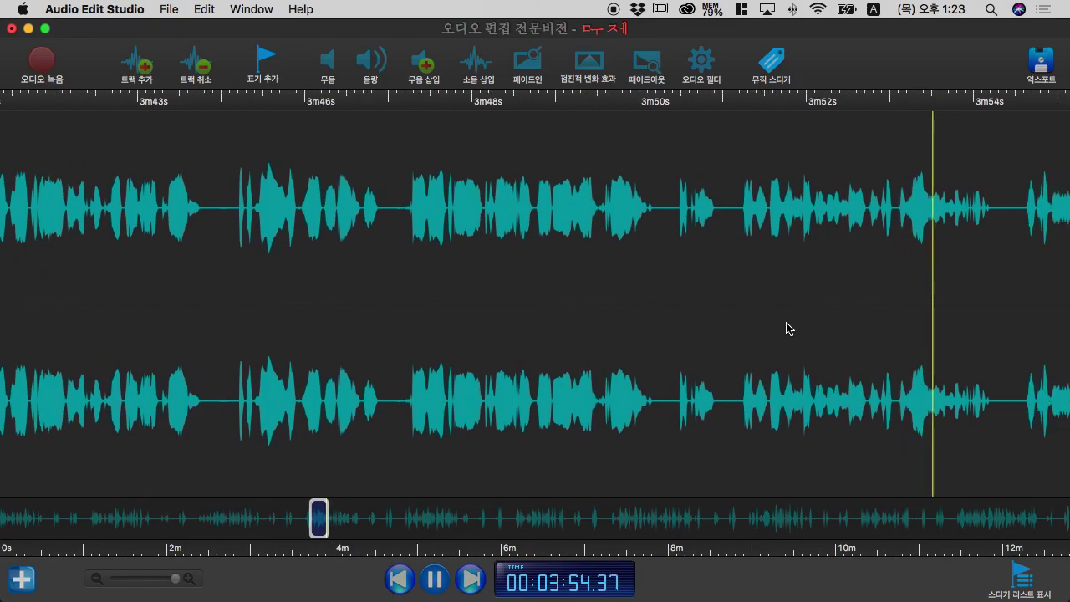
pyautogui.press('space')
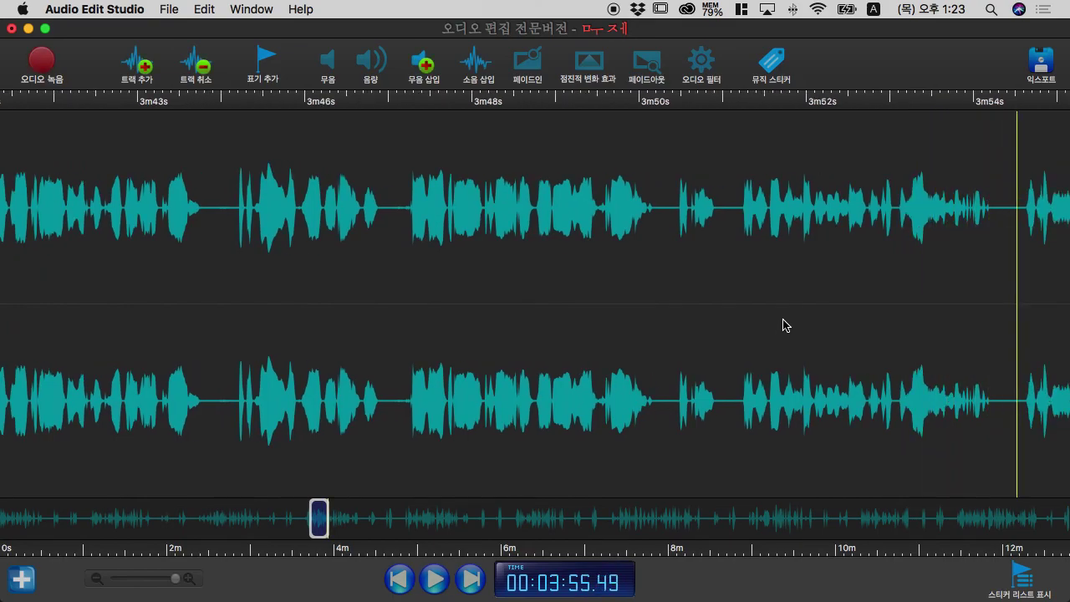
# Play the phrase after 3:55.5, replay it from its start, and pause at about 3:58.3
pyautogui.press('space')
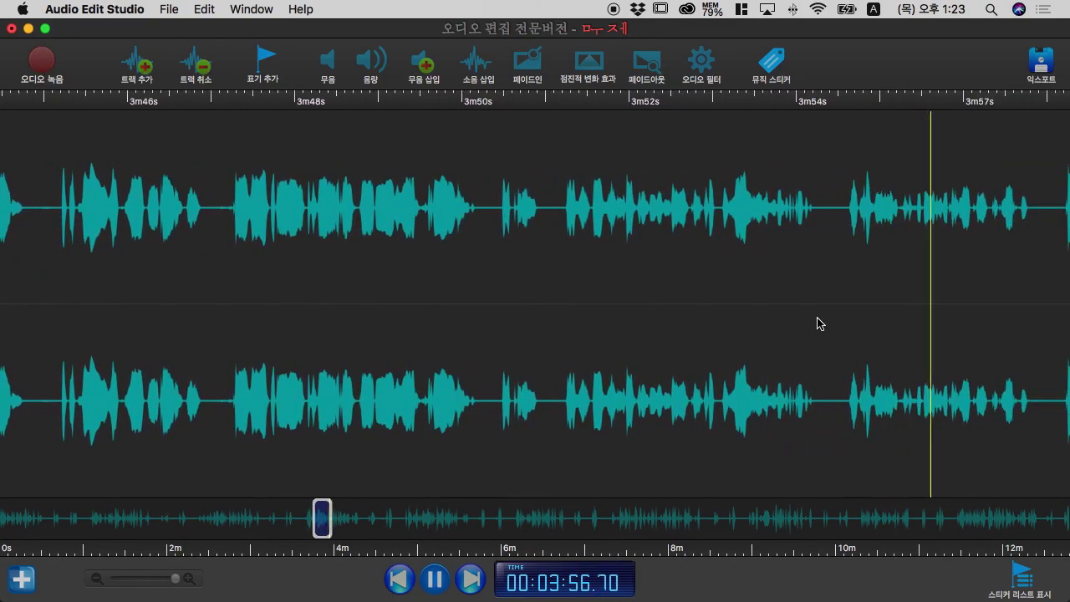
pyautogui.click(848, 318)
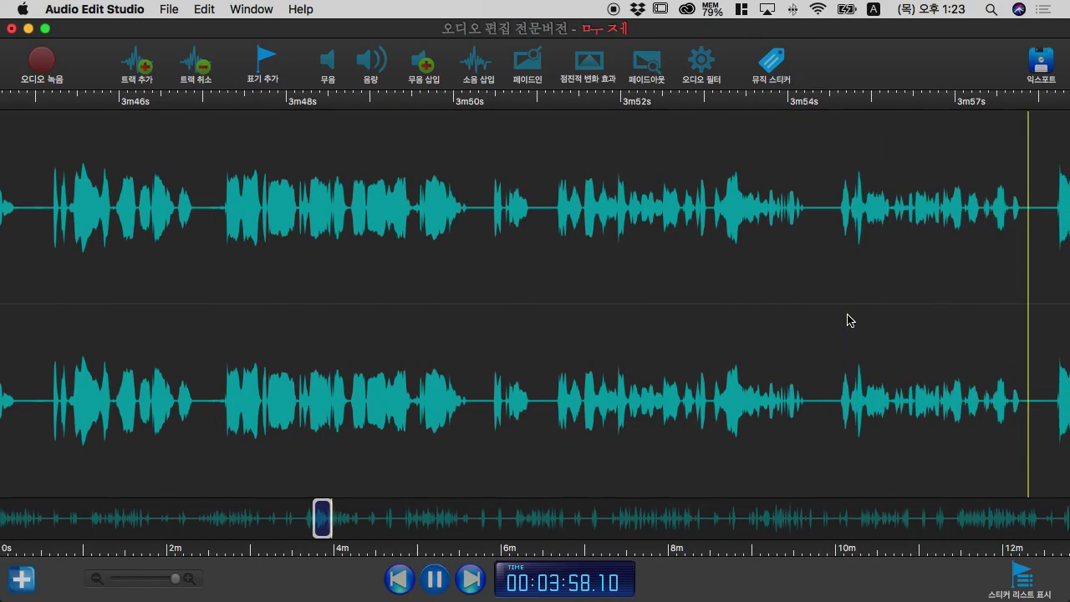
pyautogui.press('space')
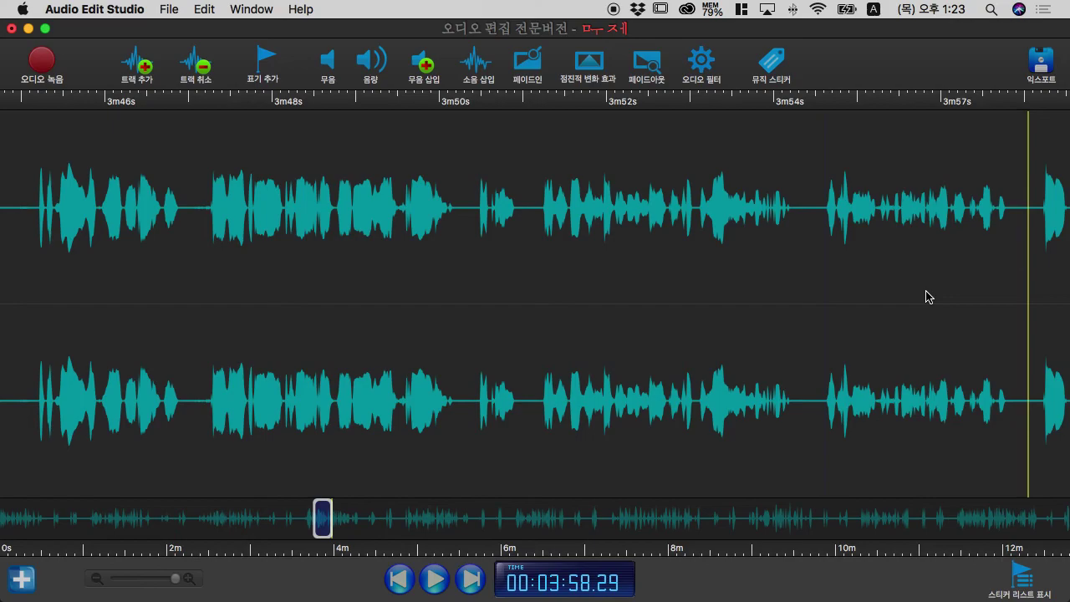
pyautogui.click(926, 297)
pyautogui.press('space')
pyautogui.press('space')
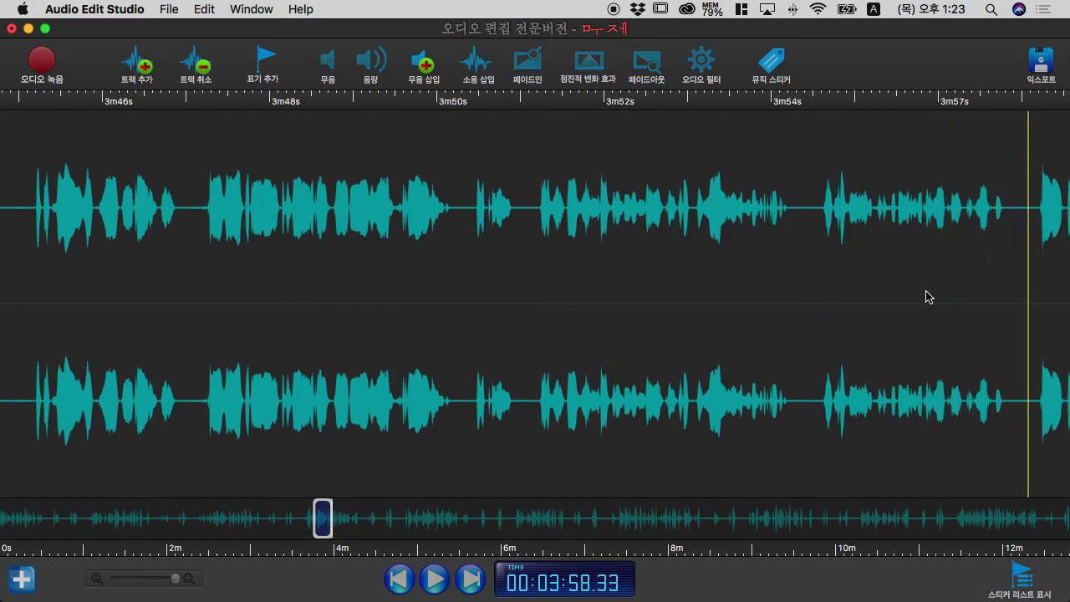
# Play on from about 3:58.3, pausing between phrases and again at about 4:05
pyautogui.press('space')
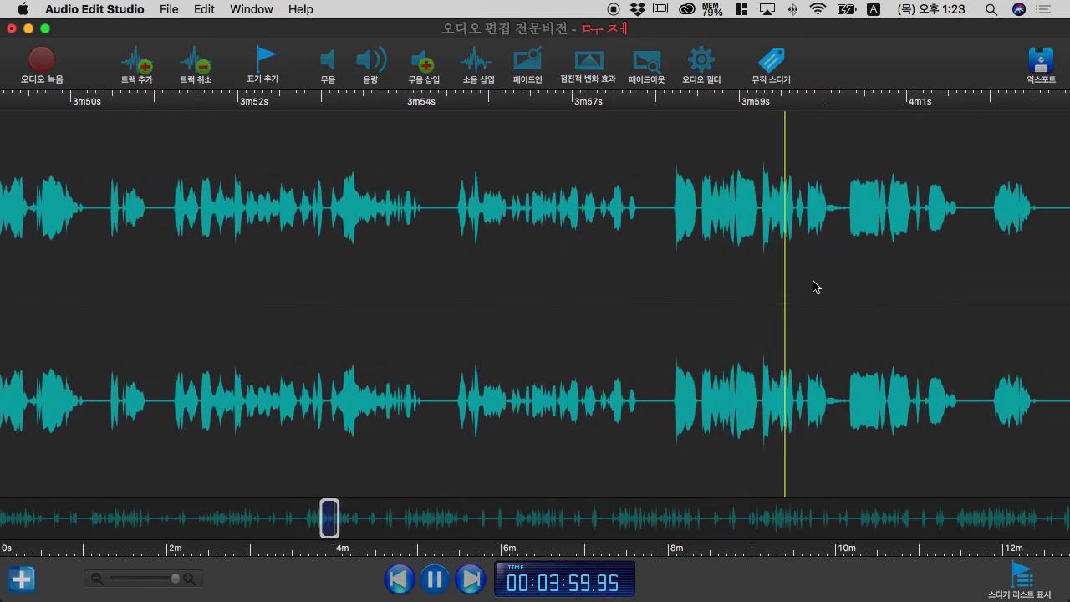
pyautogui.press('space')
pyautogui.press('space')
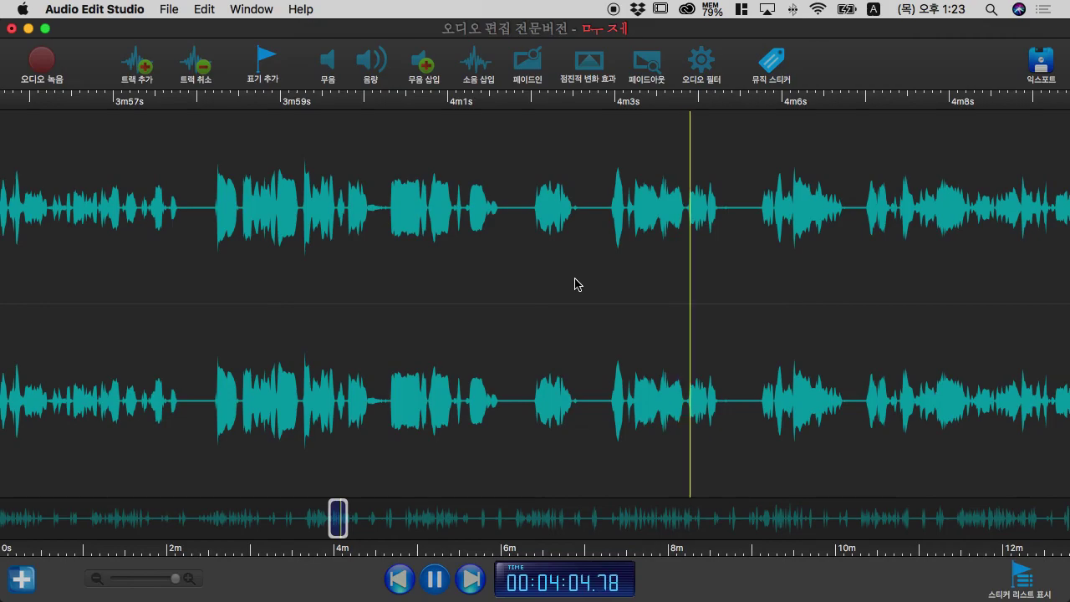
pyautogui.press('space')
# Continue playing from about 4:05 with a pause partway, and stop at about 4:11.3
pyautogui.press('space')
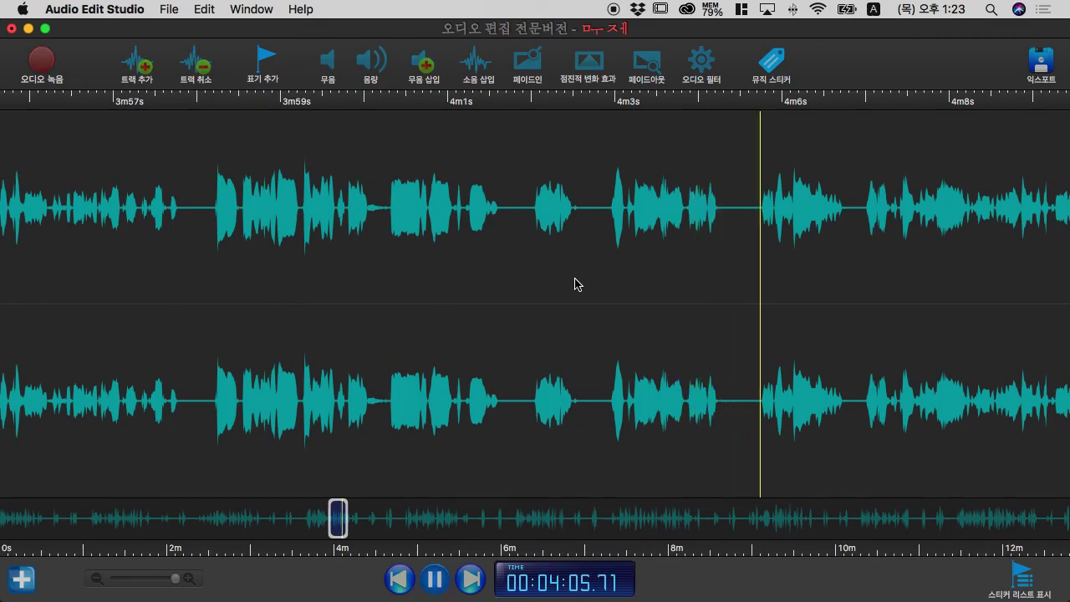
pyautogui.press('space')
pyautogui.press('space')
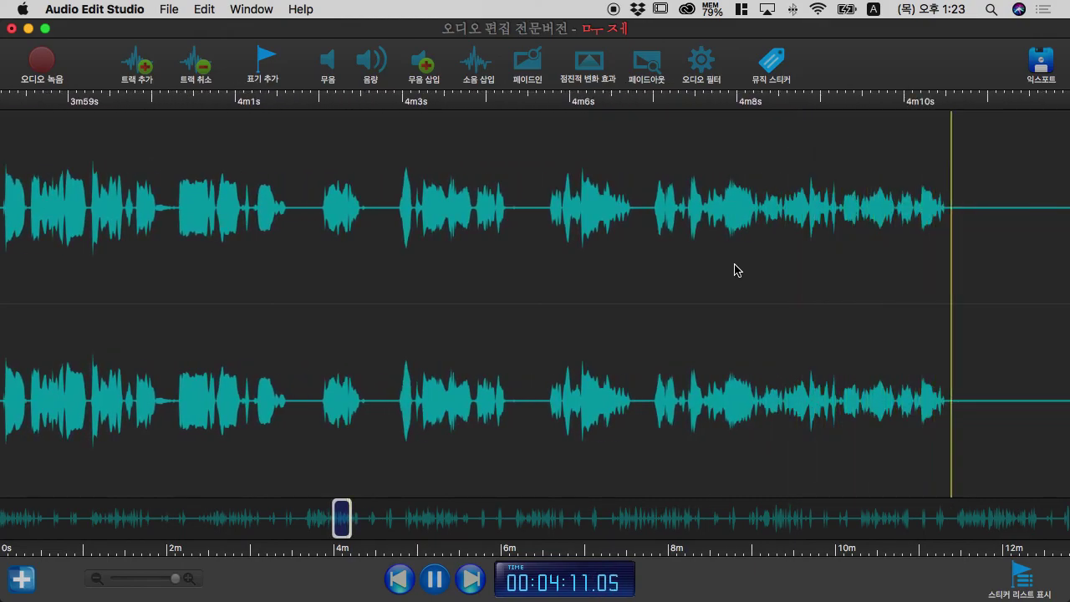
pyautogui.press('space')
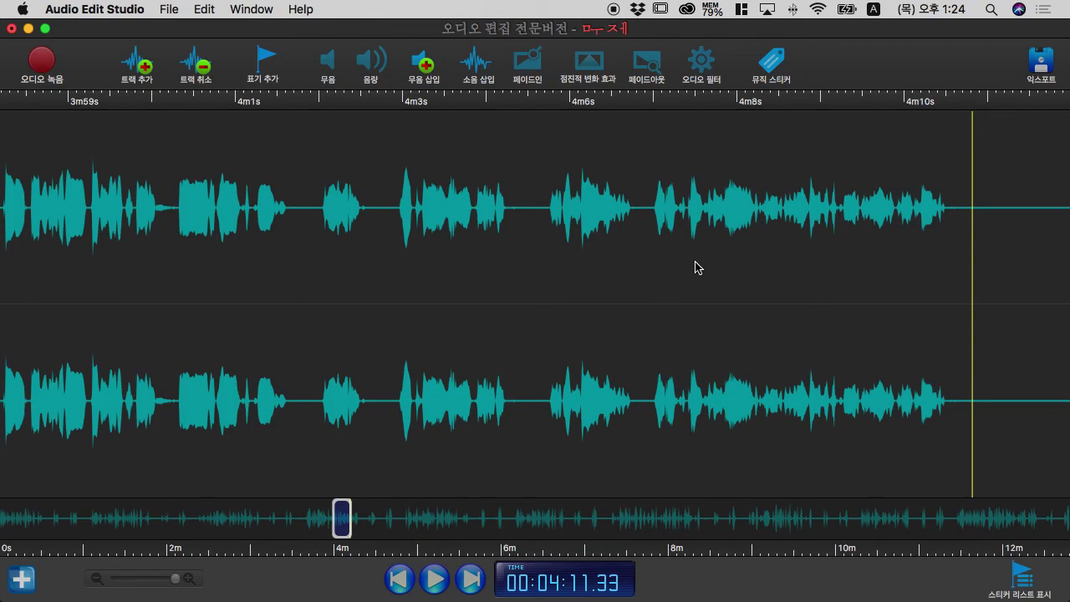
# Switch to GoodNotes to read questions 10 to 12 on page 49, and return to the audio editor
pyautogui.hotkey('ctrl', 'Left')
pyautogui.scroll(-5, 696, 262)
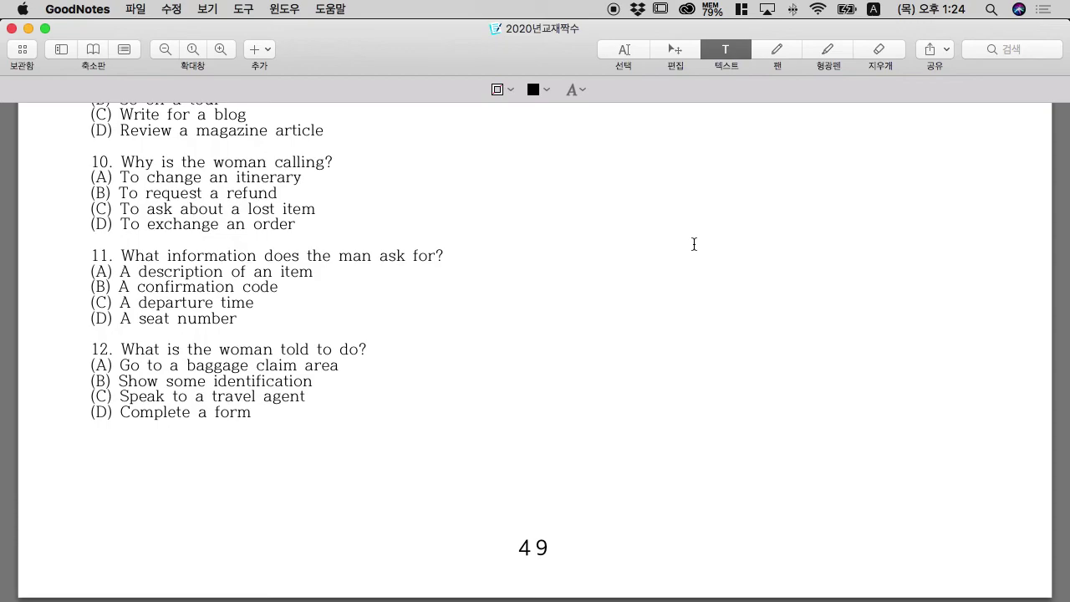
pyautogui.hotkey('ctrl', 'Right')
# Replay the conversation from its start at about 3:39 without breaks, and stop at about 4:11.7
pyautogui.hscroll(-15, 593, 201)
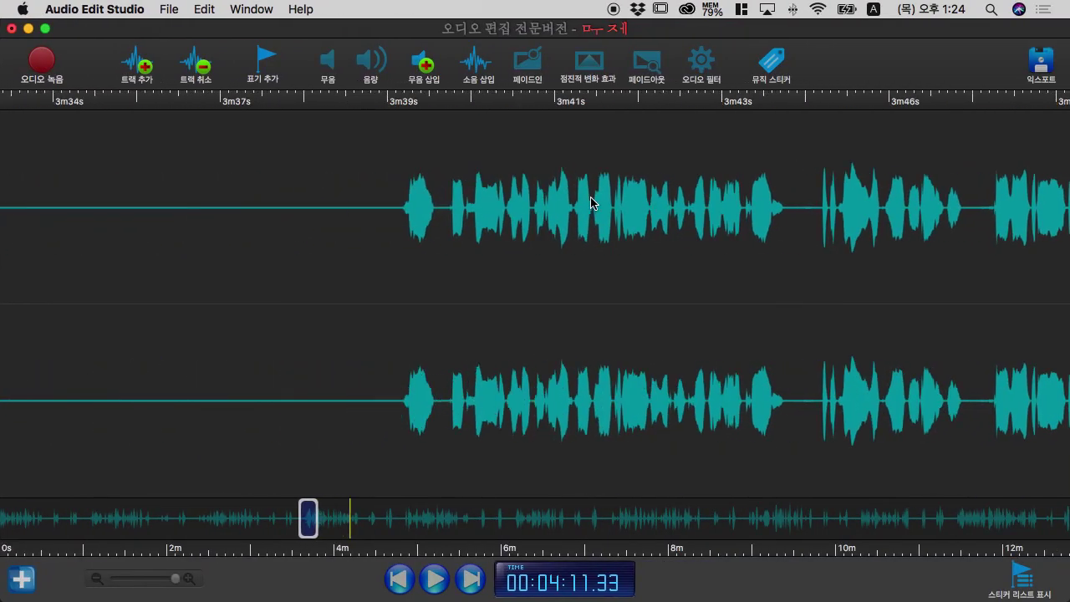
pyautogui.click(850, 246)
pyautogui.press('space')
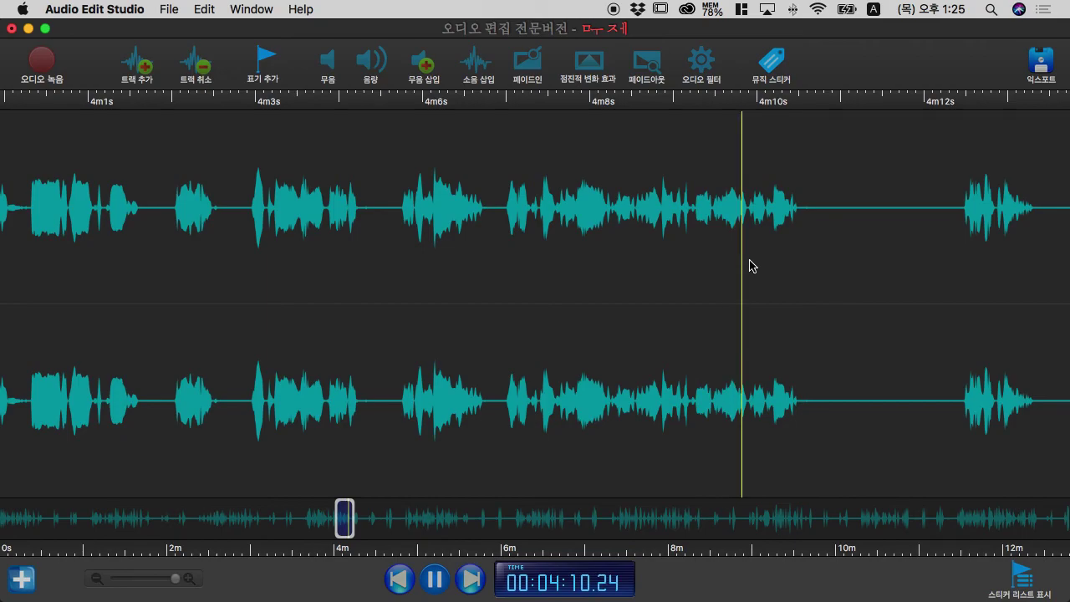
pyautogui.press('space')
# Play the opening of the next conversation, replay from an earlier point, and pause at about 4:57.6
pyautogui.hscroll(20, 750, 268)
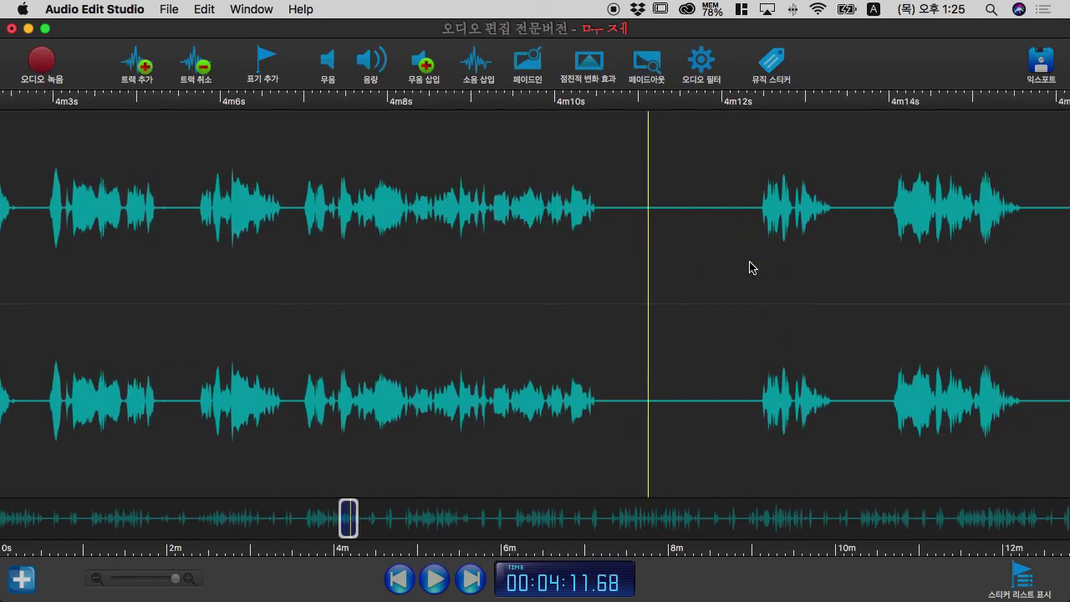
pyautogui.hscroll(20, 751, 268)
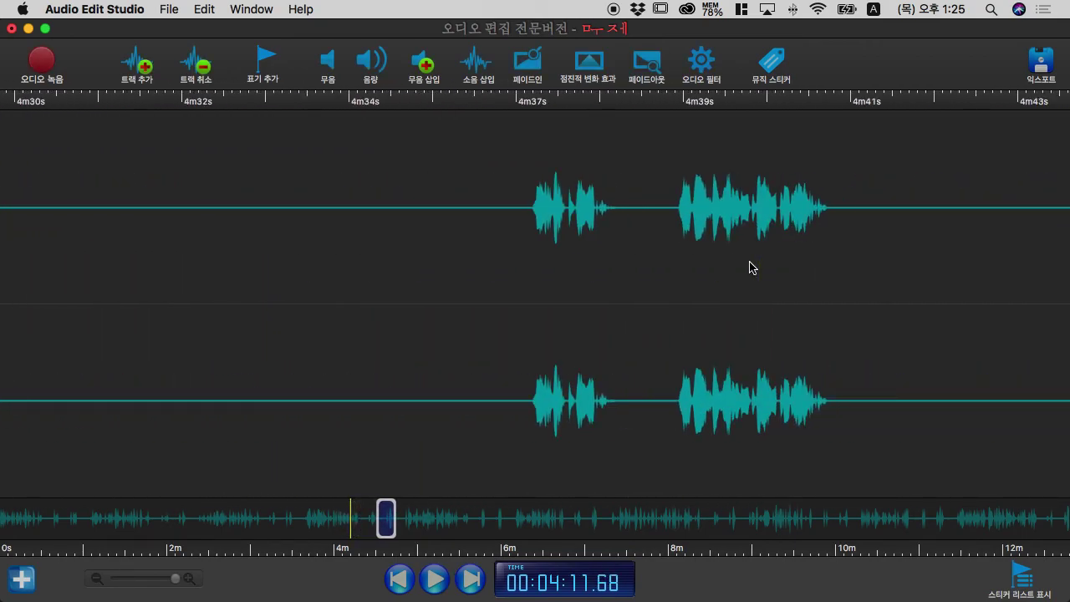
pyautogui.click(669, 302)
pyautogui.press('space')
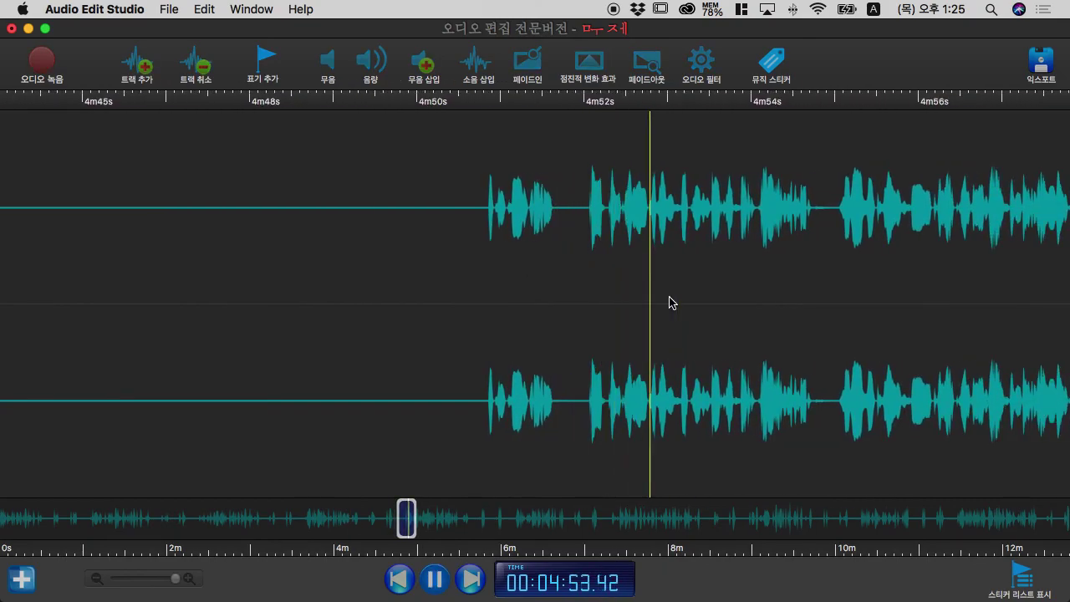
pyautogui.click(602, 276)
pyautogui.press('space')
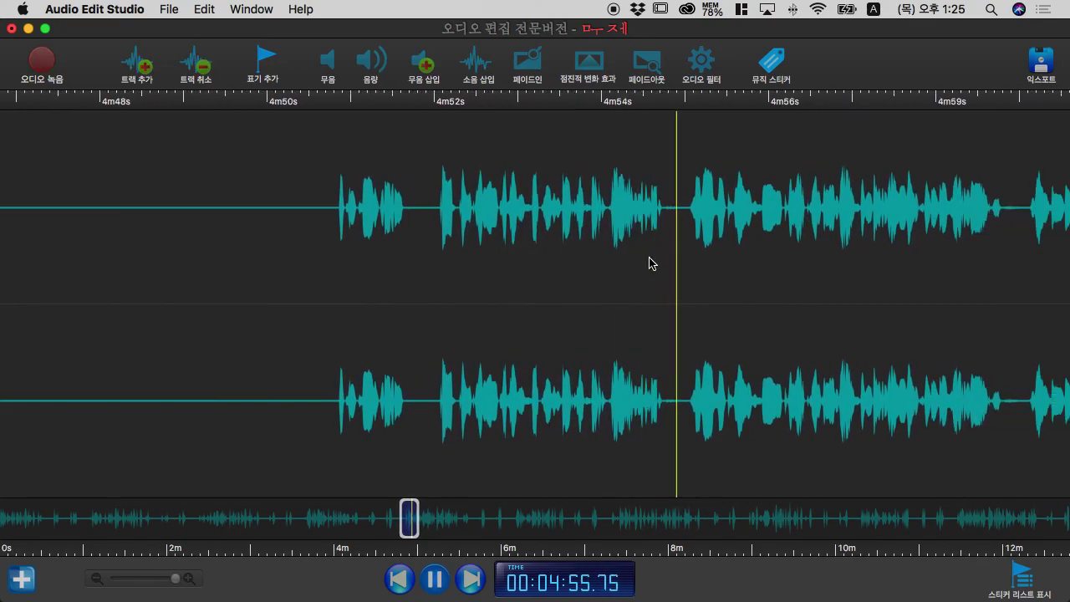
pyautogui.press('space')
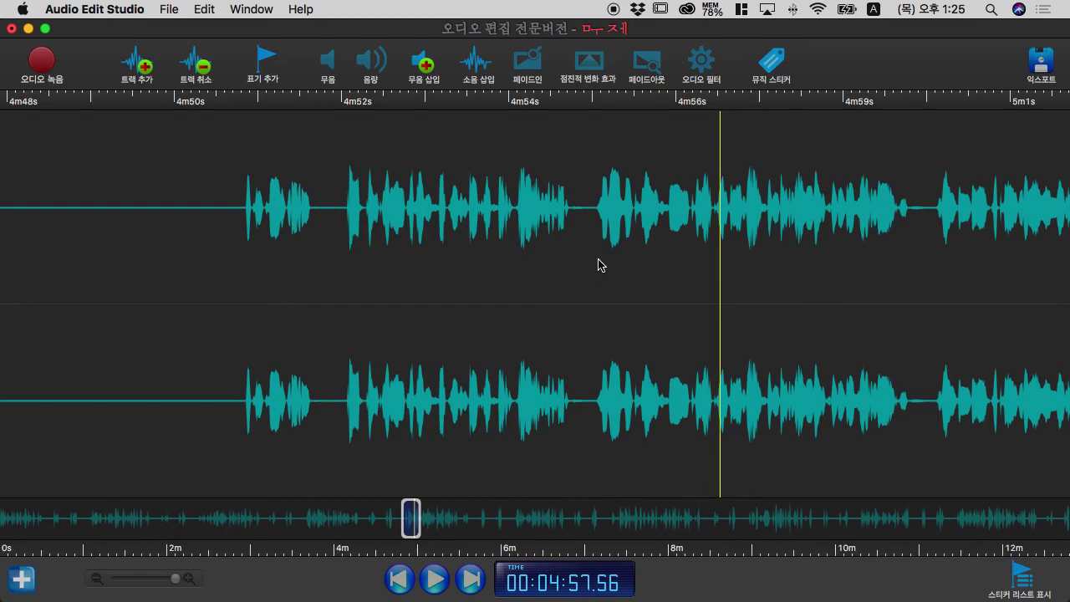
# Play on from about 4:57.6, pausing between phrases just after 5:00 and again at about 5:02.9
pyautogui.press('space')
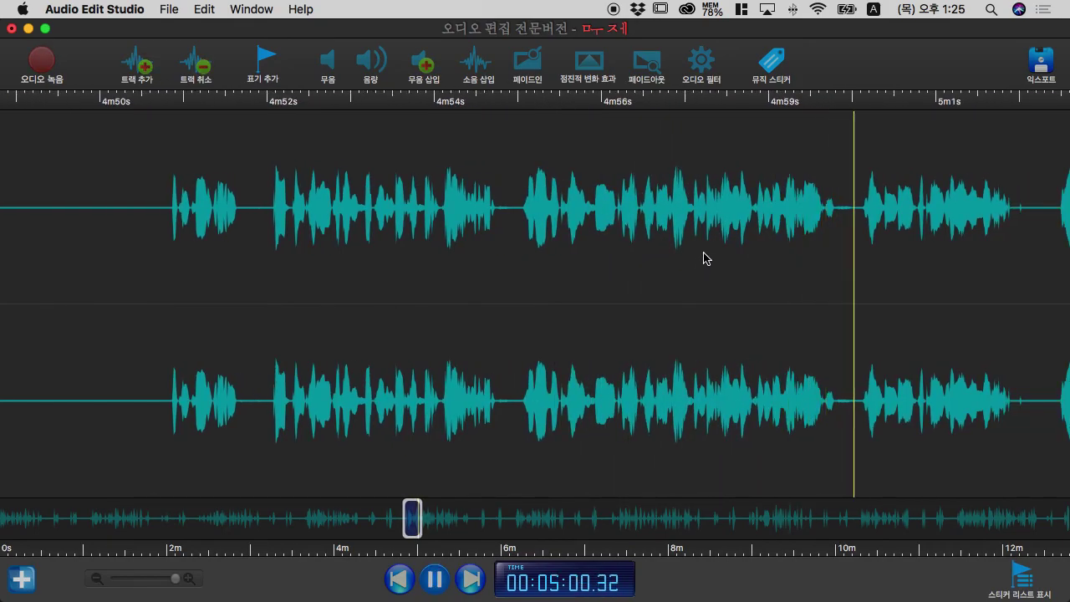
pyautogui.press('space')
pyautogui.press('space')
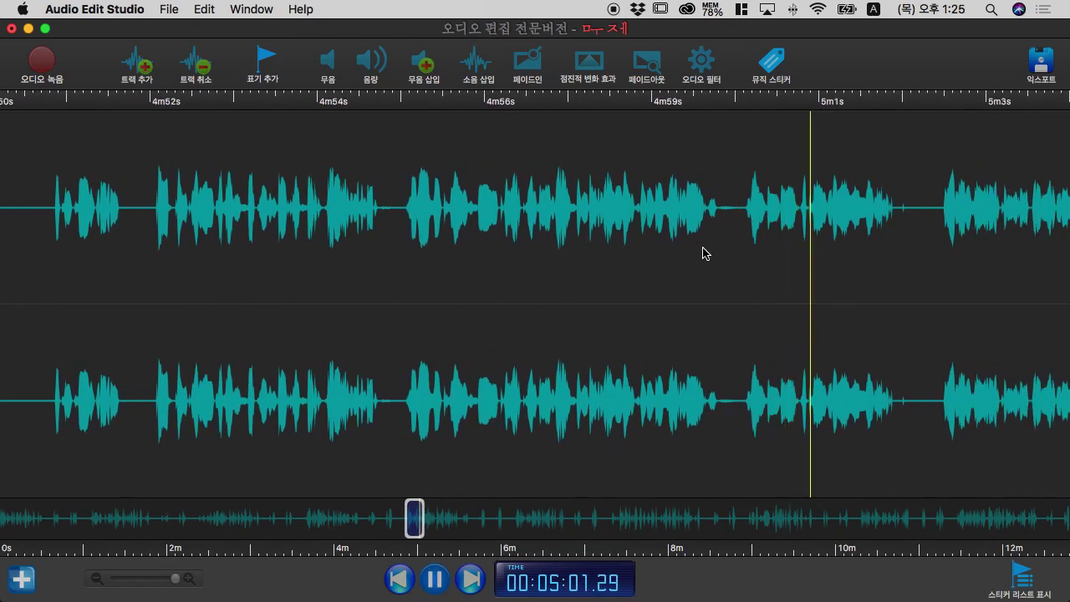
pyautogui.press('space')
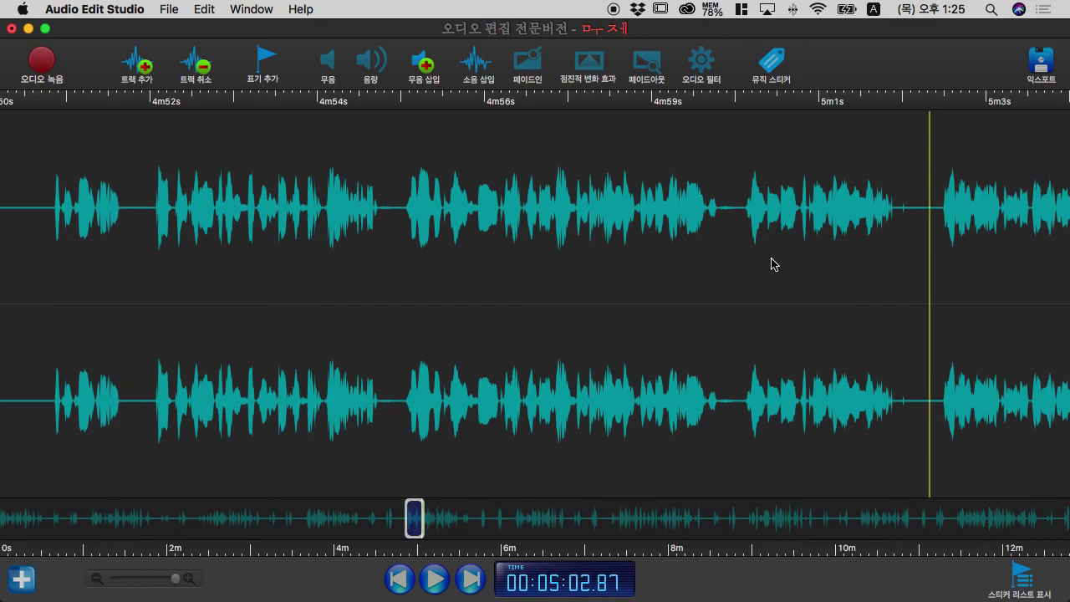
# Play the phrase after about 5:02.9, pause within it, and replay it from an earlier point
pyautogui.hscroll(5, 771, 265)
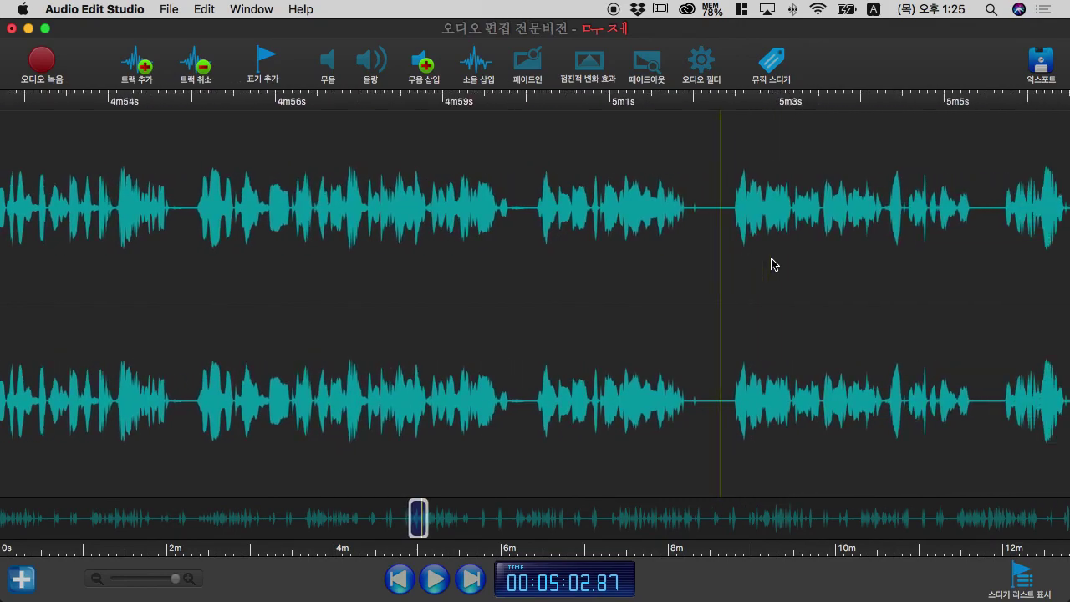
pyautogui.press('space')
pyautogui.press('space')
pyautogui.click(687, 282)
pyautogui.press('space')
pyautogui.hscroll(4, 718, 280)
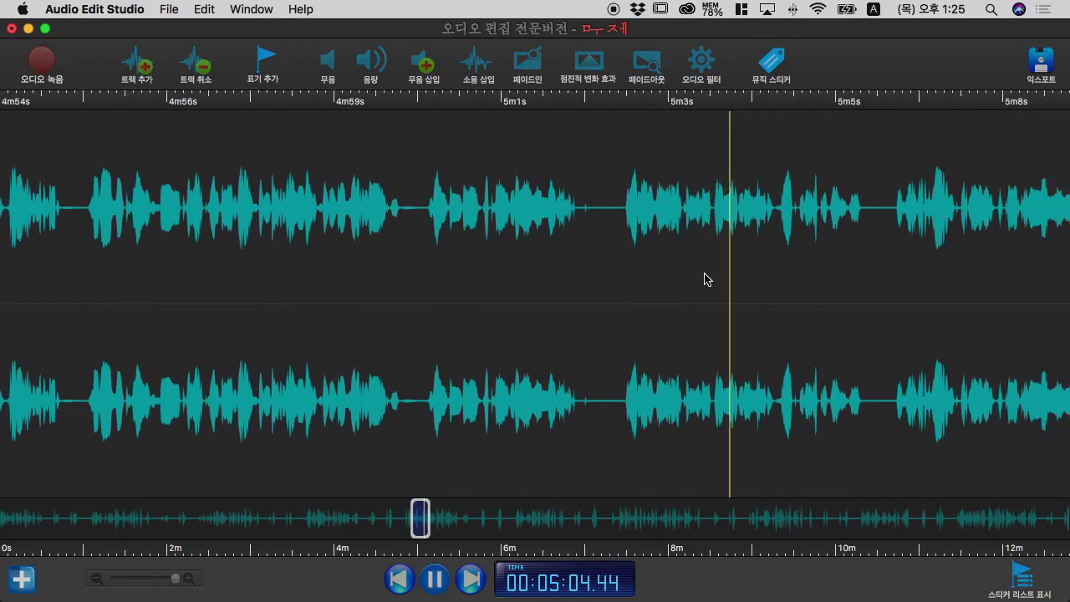
# Replay the words around 5:04 several times, and play on to a pause at about 5:06.6
pyautogui.press('space')
pyautogui.click(665, 281)
pyautogui.press('space')
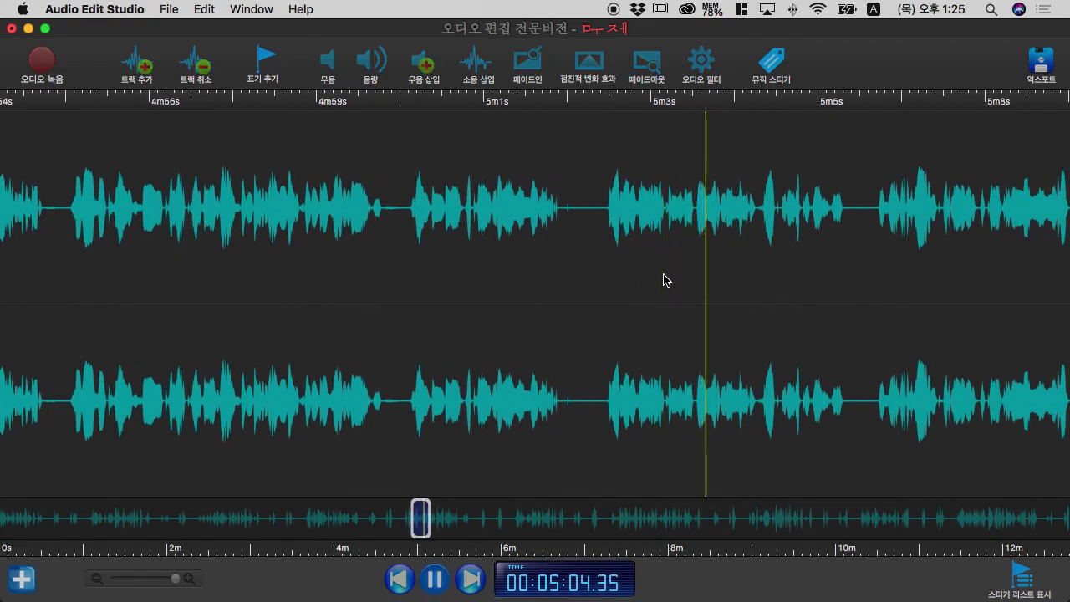
pyautogui.press('space')
pyautogui.click(676, 280)
pyautogui.press('space')
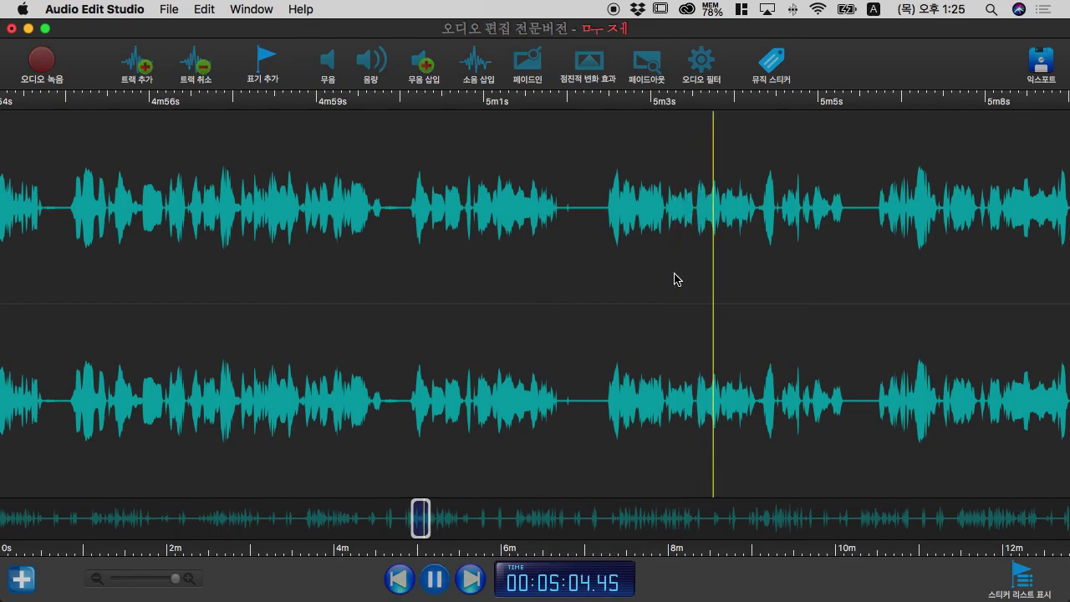
pyautogui.press('space')
pyautogui.click(675, 280)
pyautogui.press('space')
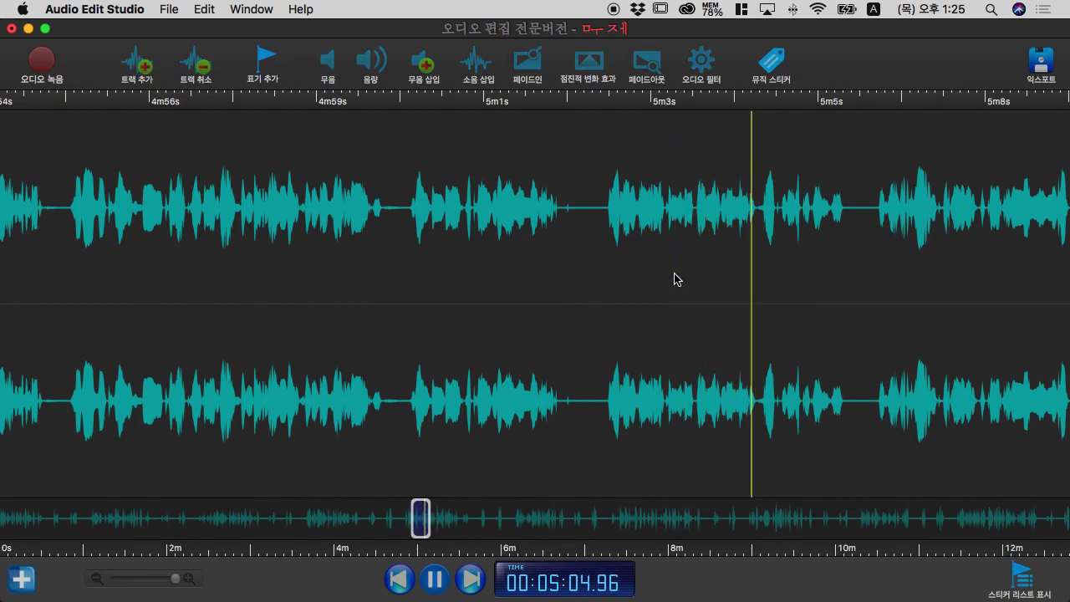
pyautogui.press('space')
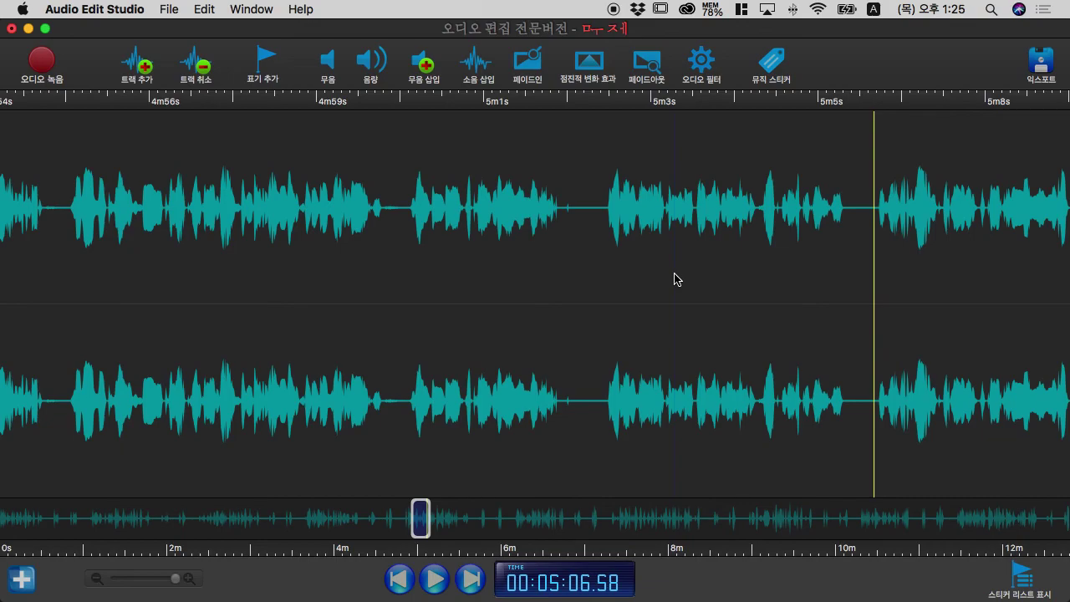
# Continue playing from about 5:06.6 with a pause partway, and stop at about 5:11.2
pyautogui.press('space')
pyautogui.press('space')
pyautogui.press('space')
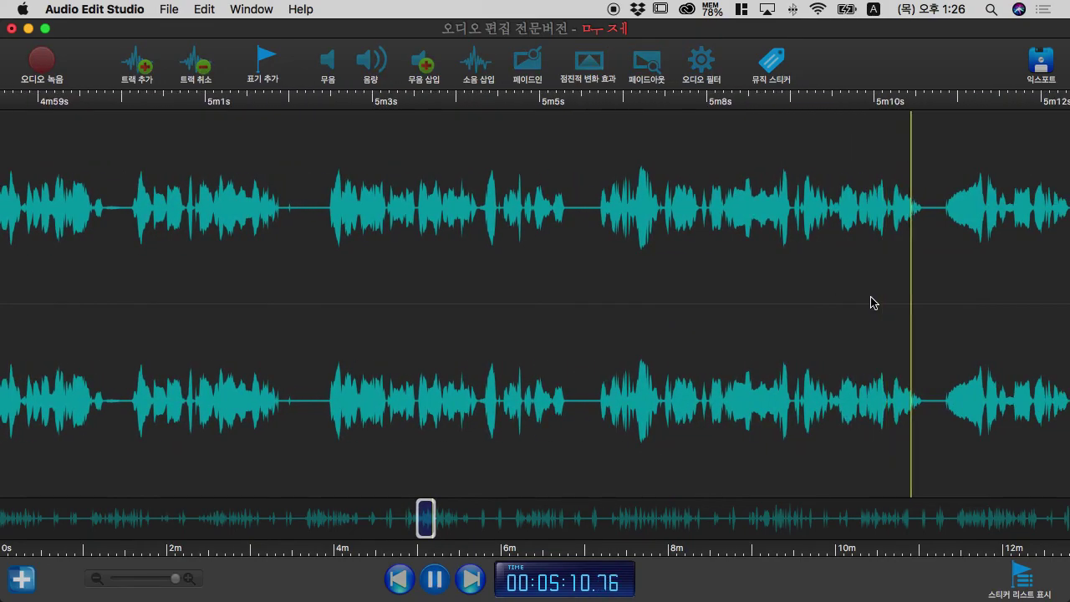
pyautogui.press('space')
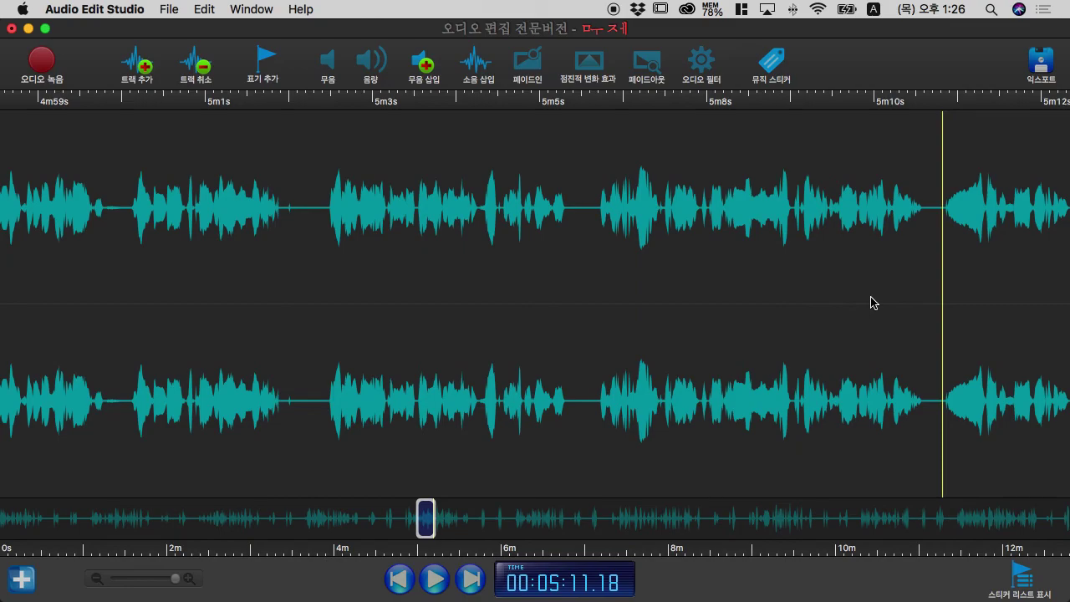
# Play on from about 5:11.2, pausing between phrases at about 5:13.1 and again at about 5:16
pyautogui.press('space')
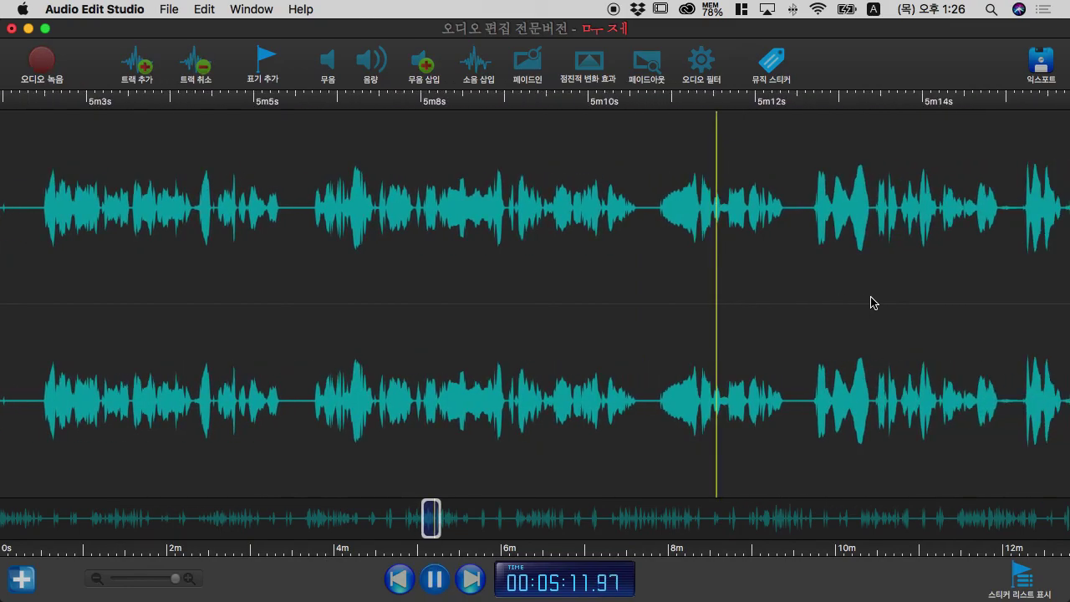
pyautogui.press('space')
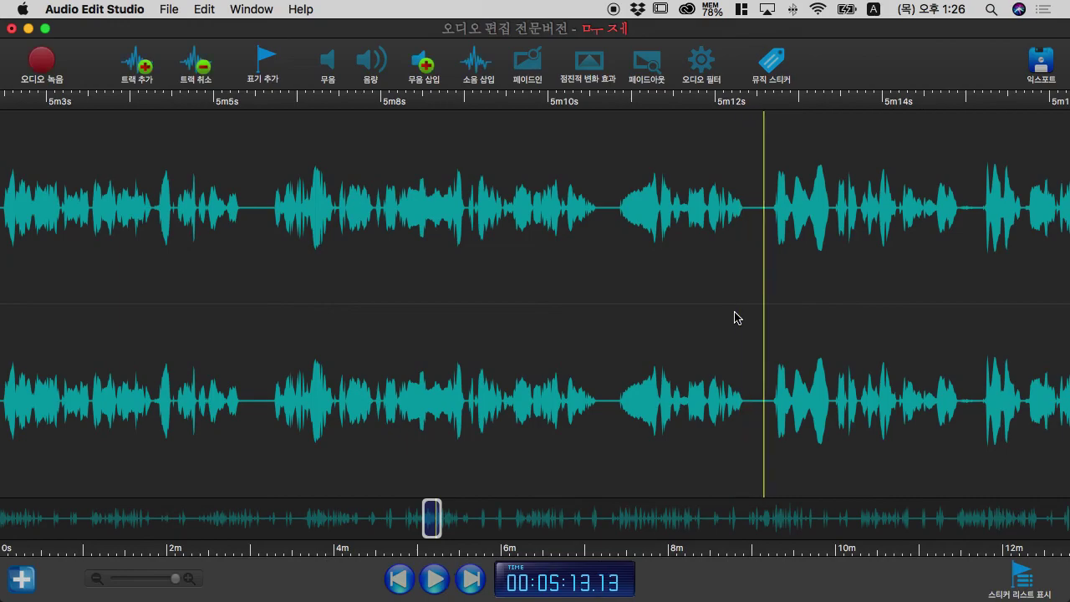
pyautogui.press('space')
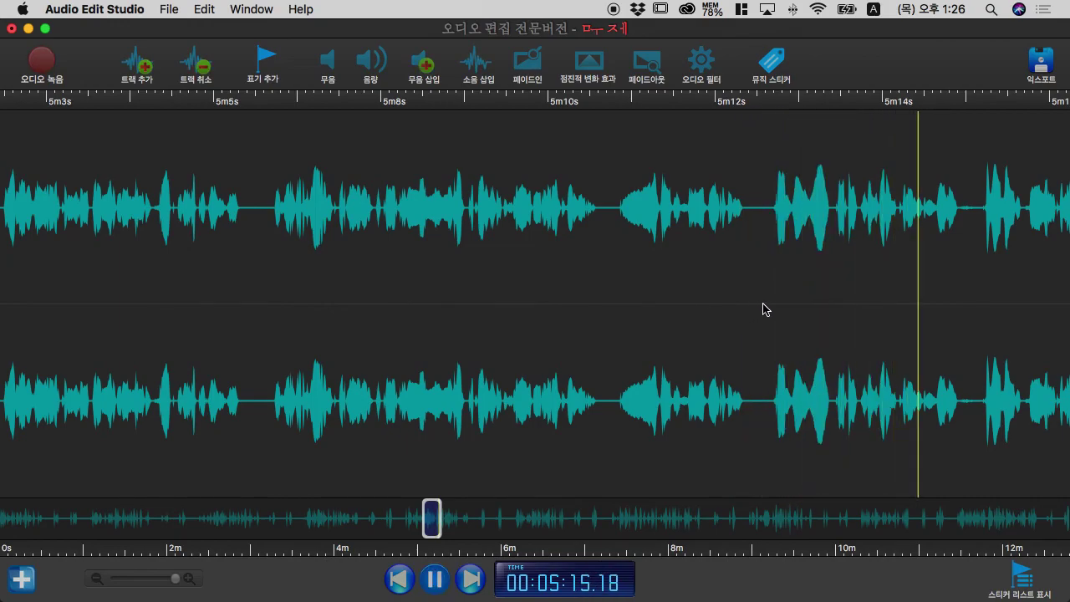
pyautogui.press('space')
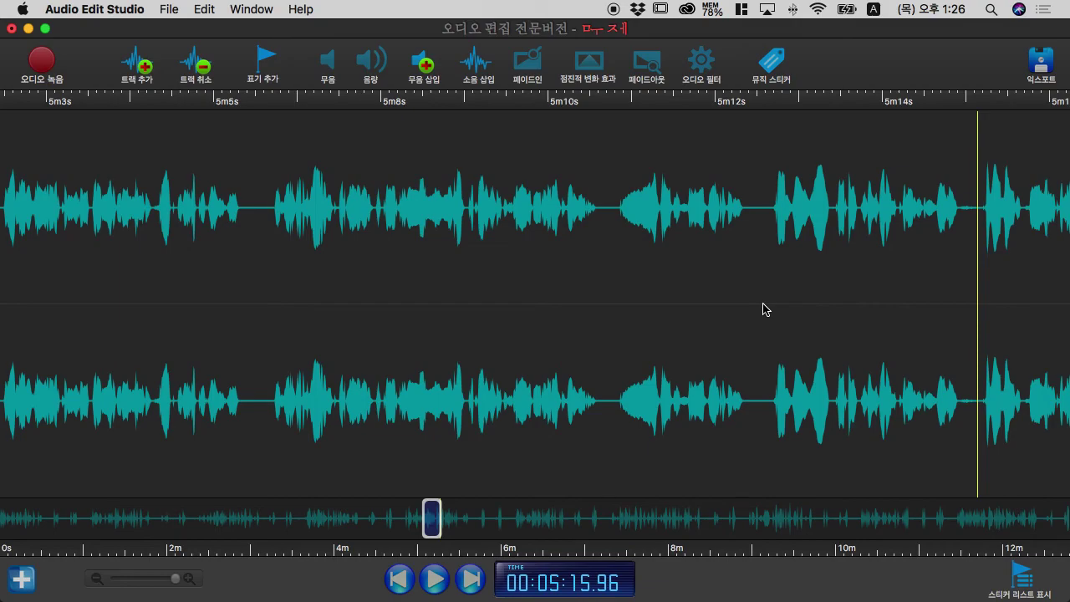
# Play the phrase after about 5:16, replay it from about 5:16.6, and pause at about 5:19.6
pyautogui.press('space')
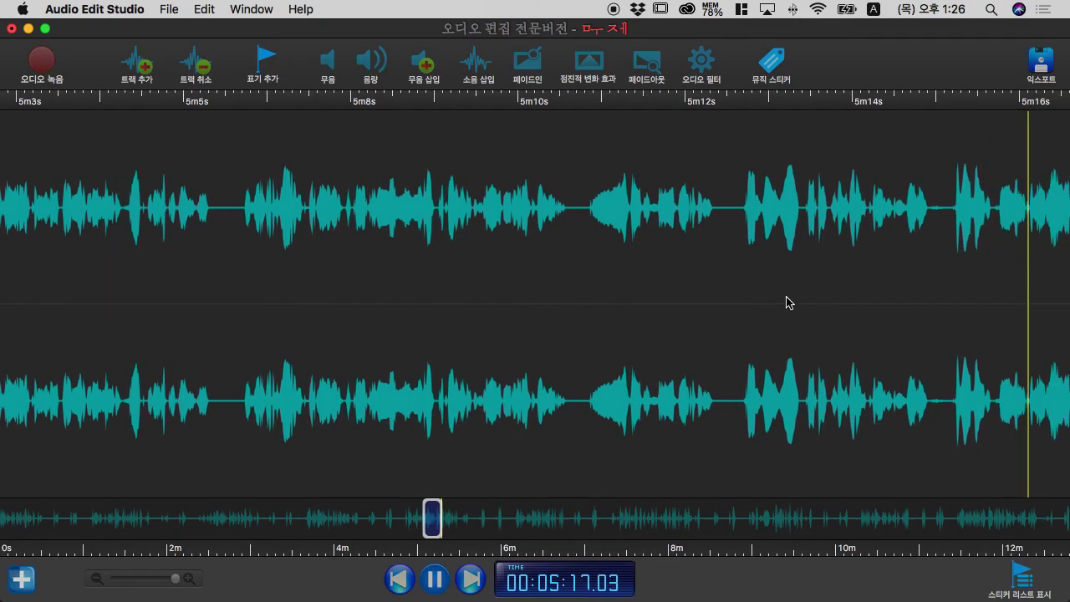
pyautogui.click(908, 292)
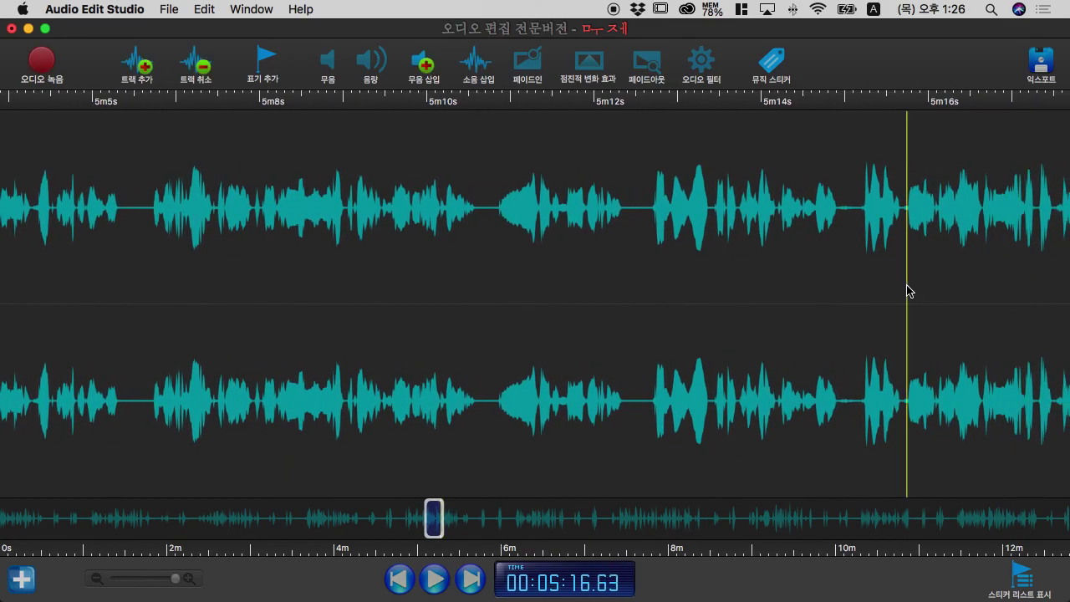
pyautogui.press('space')
pyautogui.click(910, 291)
pyautogui.press('space')
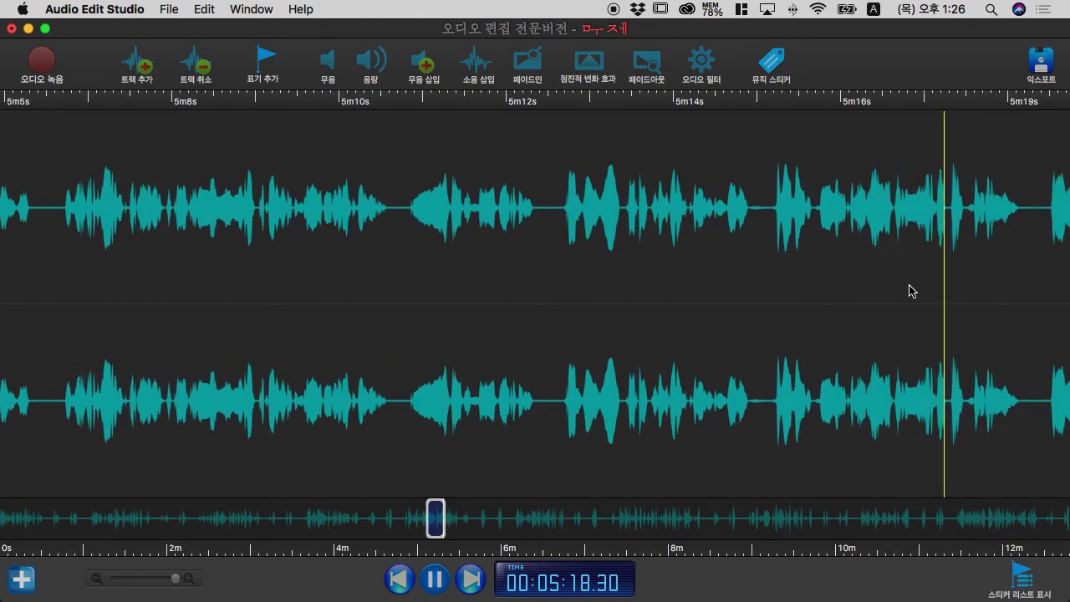
pyautogui.press('space')
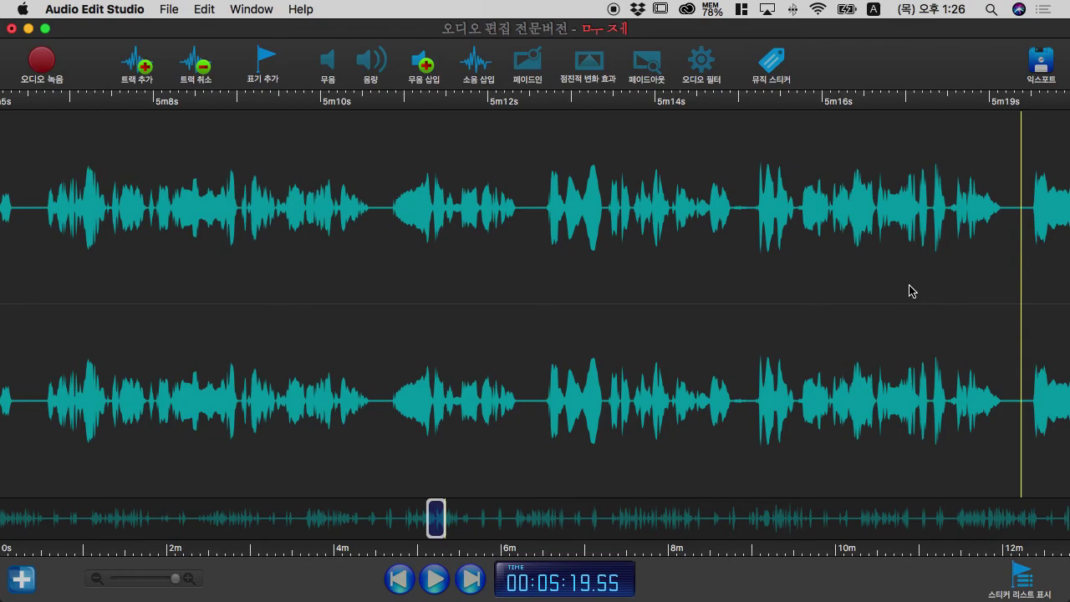
# Play and replay the phrase after 5:19.6, pause at about 5:24.1, and play to the conversation's end at about 5:29.1
pyautogui.press('space')
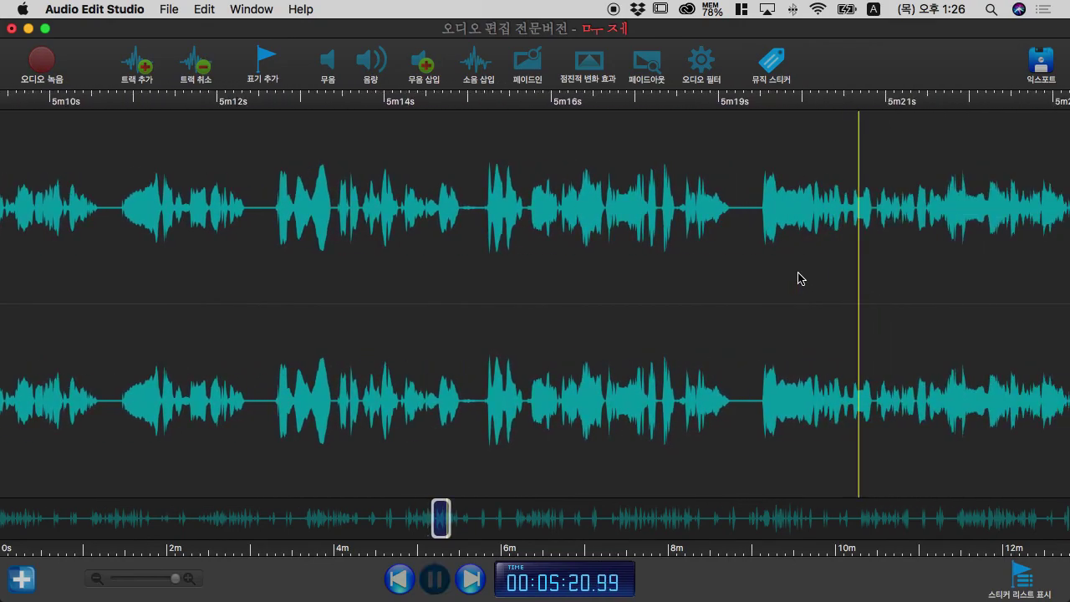
pyautogui.press('space')
pyautogui.click(733, 292)
pyautogui.press('space')
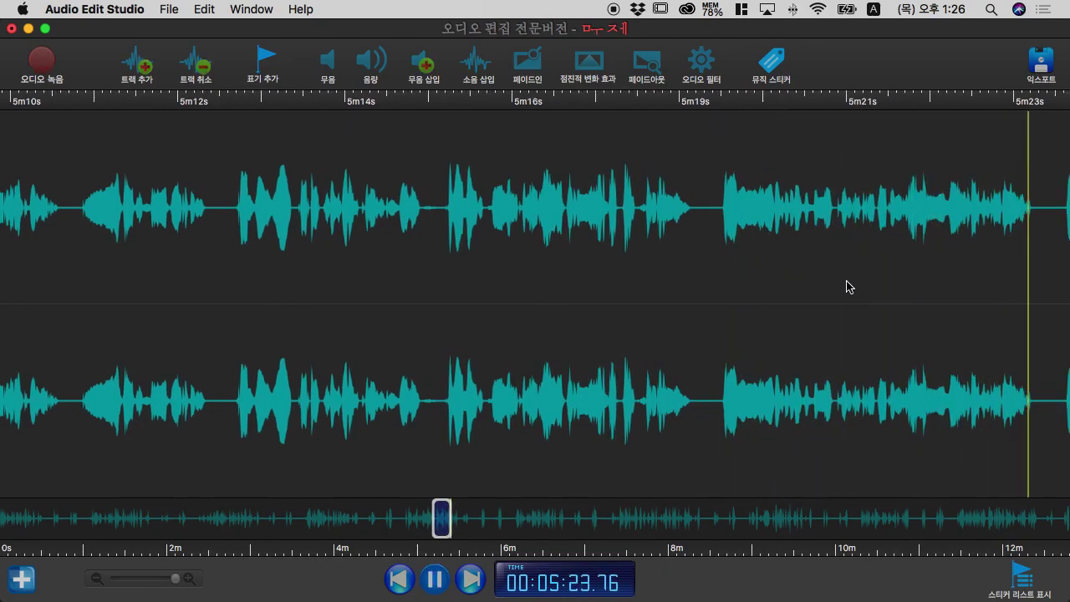
pyautogui.press('space')
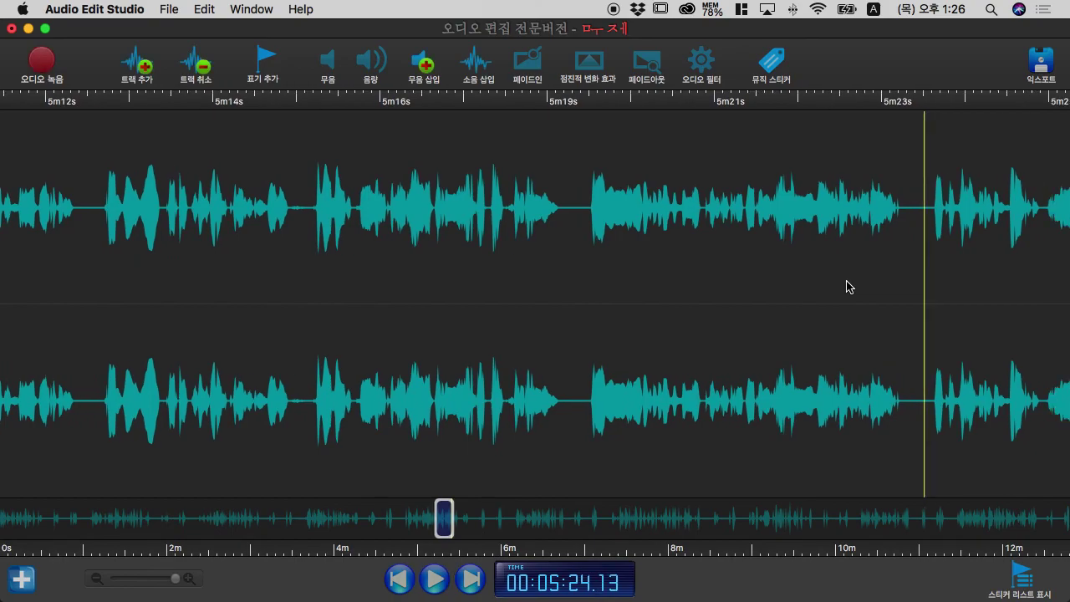
pyautogui.press('space')
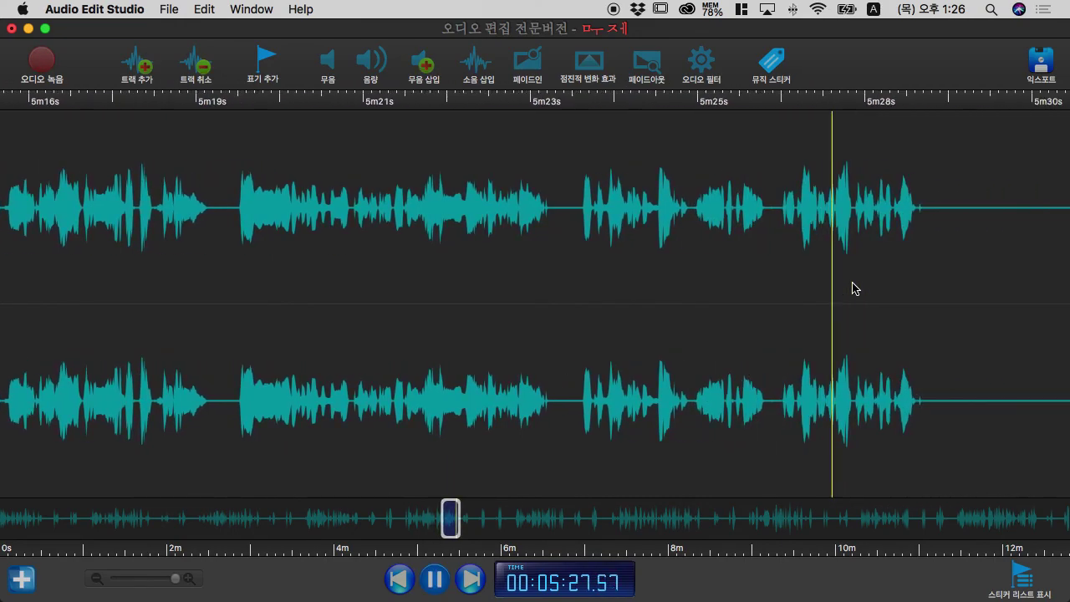
pyautogui.press('space')
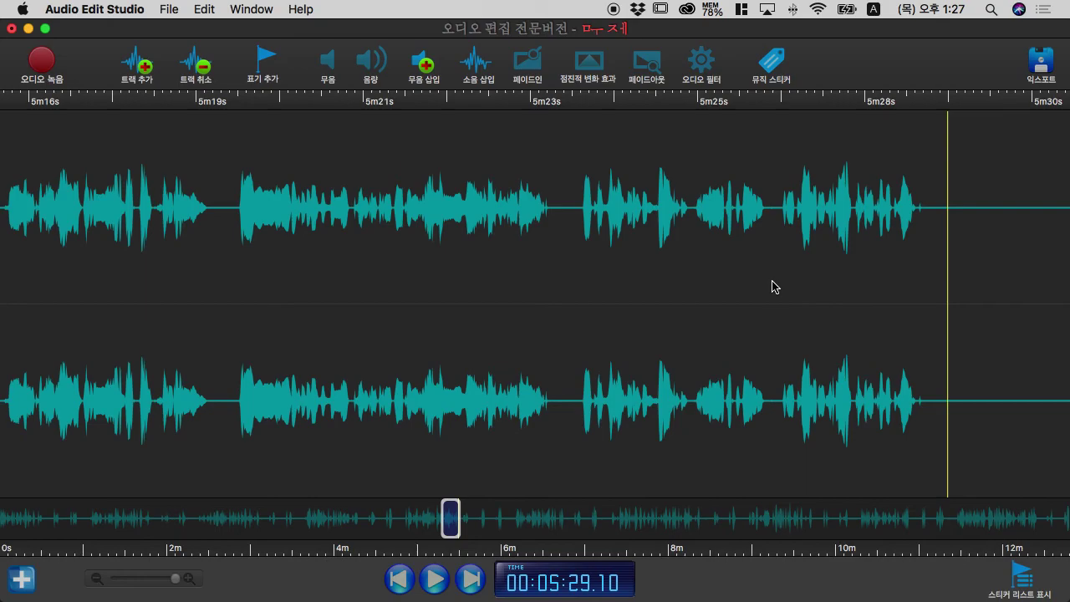
# Switch to GoodNotes and go from questions 10 to 12 to questions 13 to 15 on the following page
pyautogui.hotkey('ctrl', 'Left')
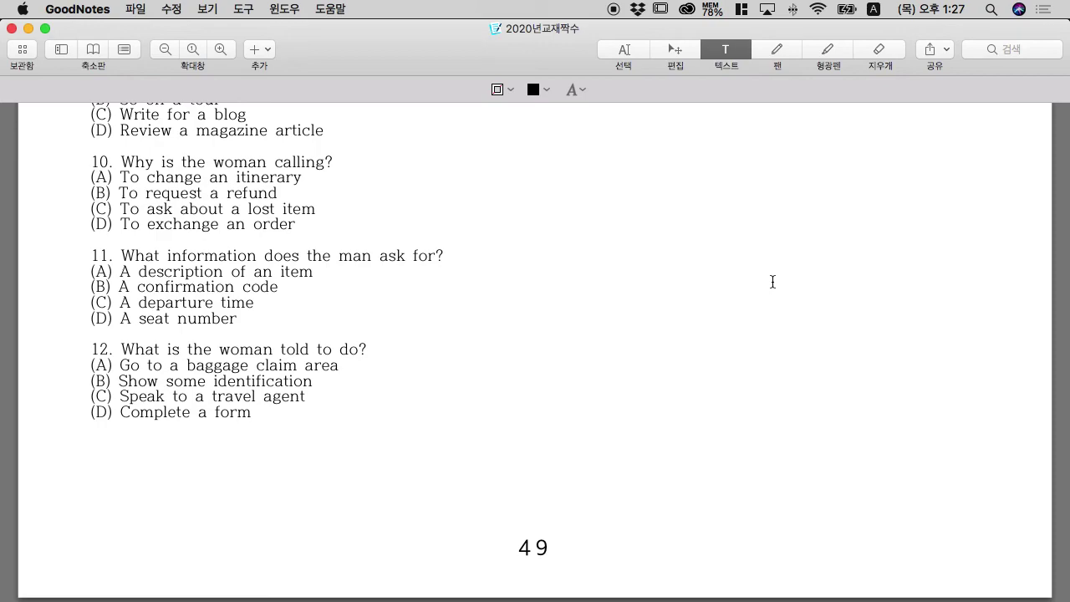
pyautogui.scroll(-10, 745, 282)
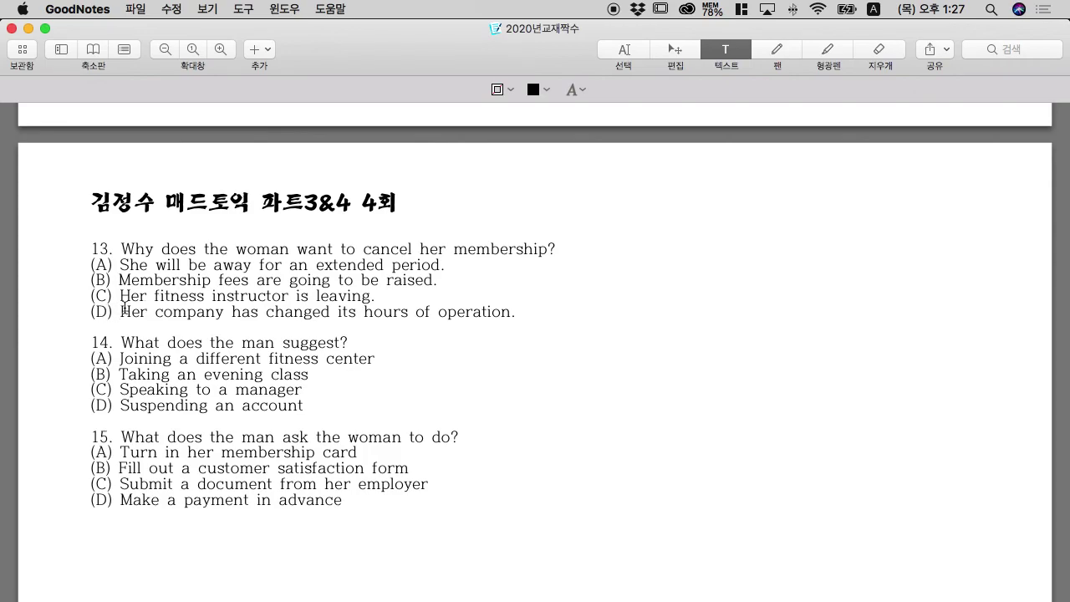
pyautogui.scroll(-2, 124, 309)
pyautogui.scroll(-3, 222, 326)
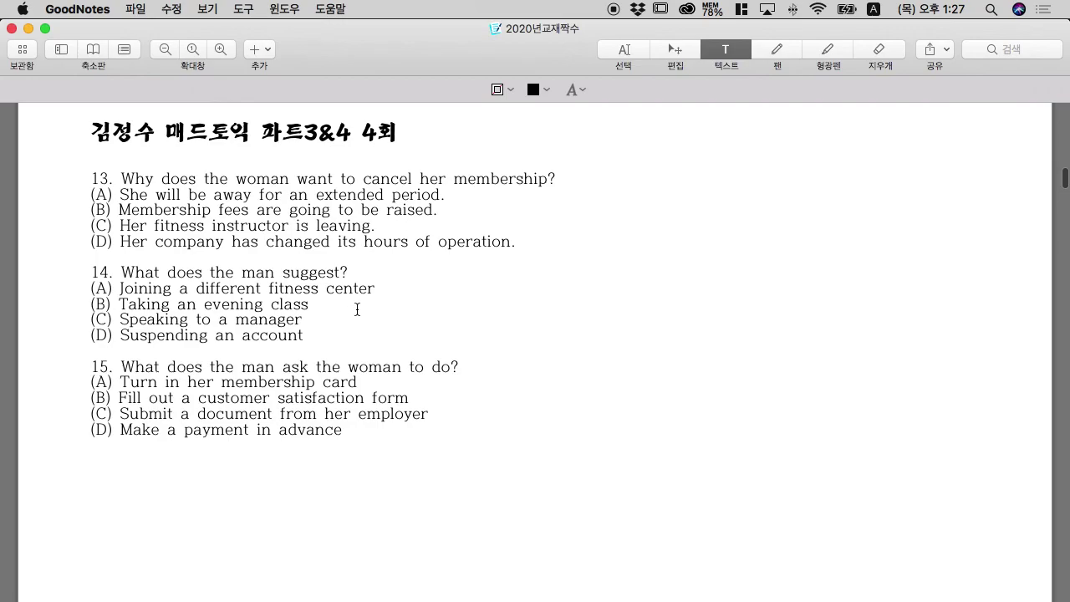
# Switch to Audio Edit Studio, play the finished conversation through from its start at about 4:51, and pause at about 5:30.7
pyautogui.press('super+Tab')
pyautogui.hscroll(-10, 417, 273)
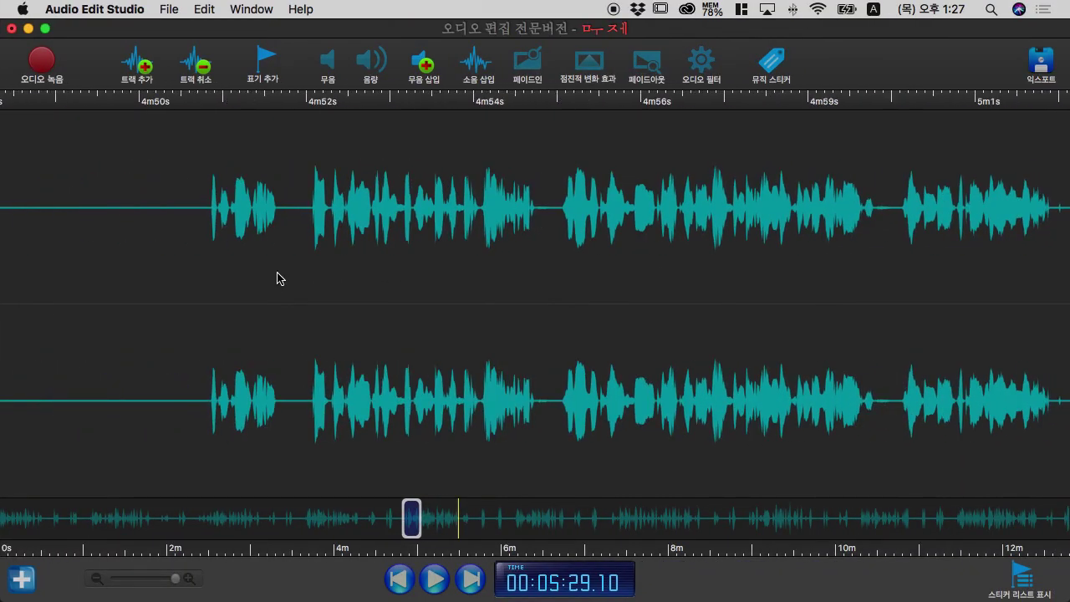
pyautogui.click(197, 295)
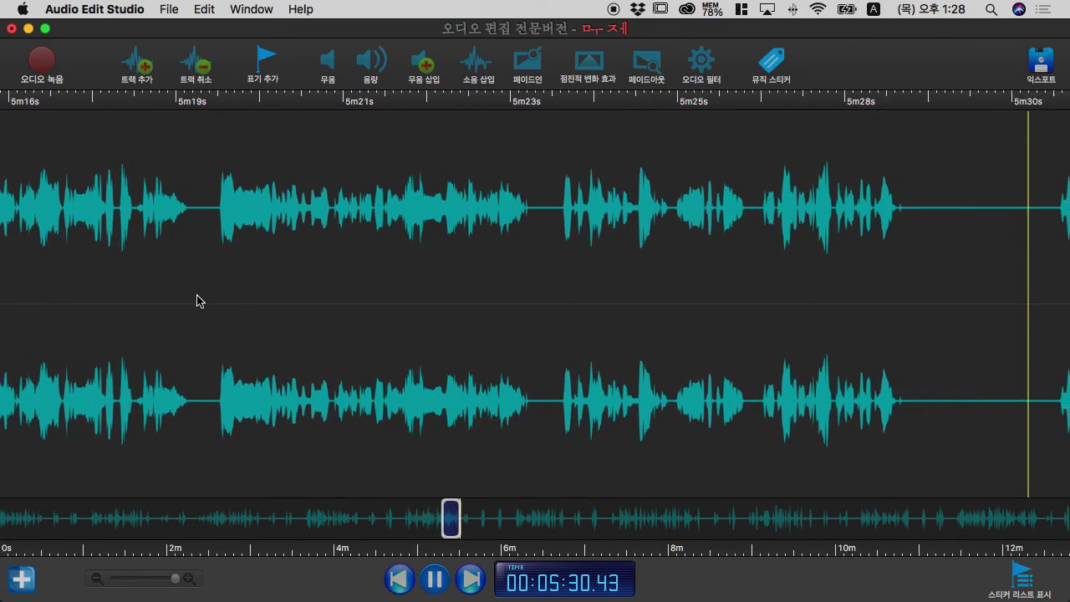
pyautogui.press('space')
# Find the next conversation in the waveform, play its first phrase from about 6:10.5, and pause at about 6:17
pyautogui.hscroll(10, 355, 294)
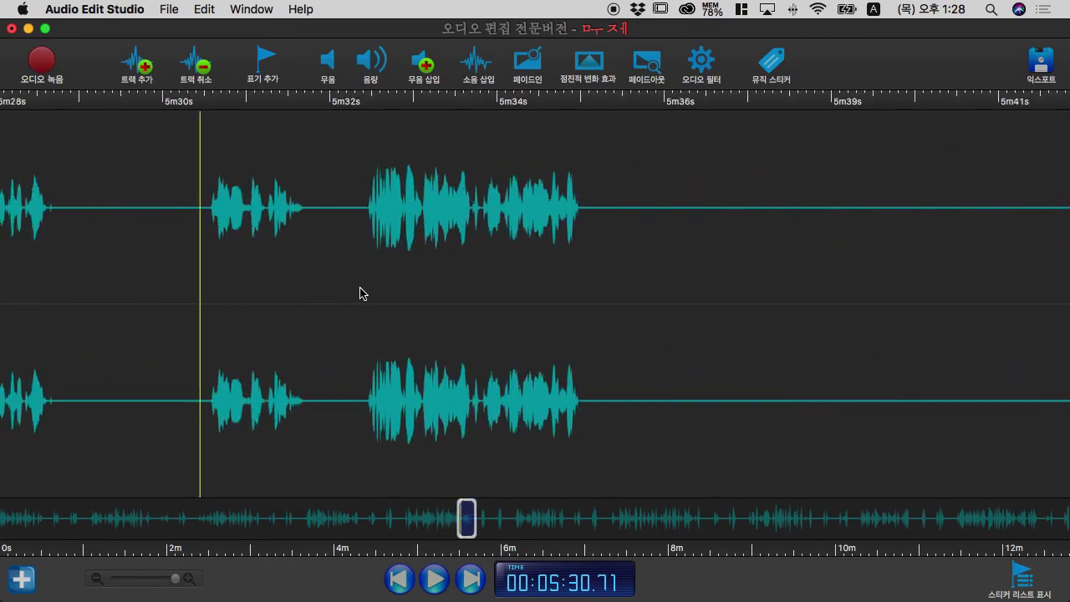
pyautogui.hscroll(10, 360, 294)
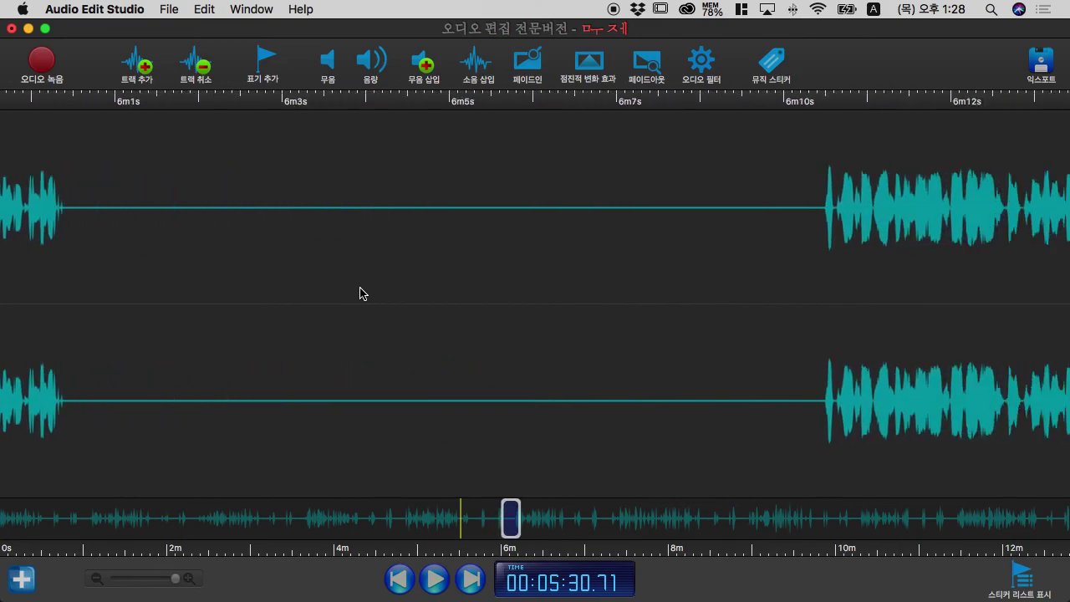
pyautogui.click(538, 344)
pyautogui.press('space')
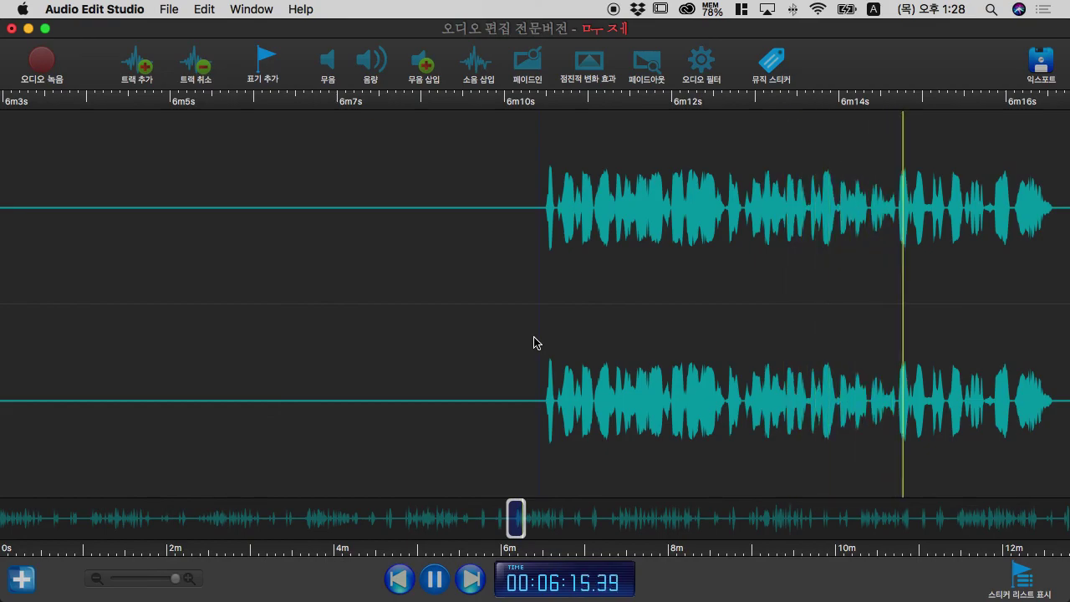
pyautogui.press('space')
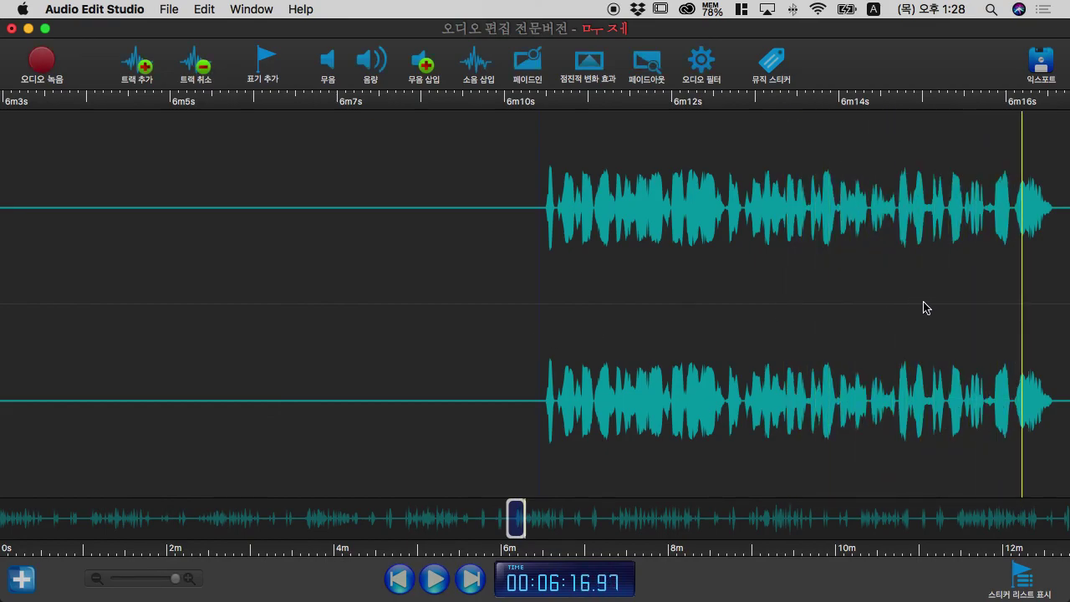
# Replay the end of the first phrase from about 6:15.4, pause, and play on until about 6:23
pyautogui.click(907, 311)
pyautogui.press('space')
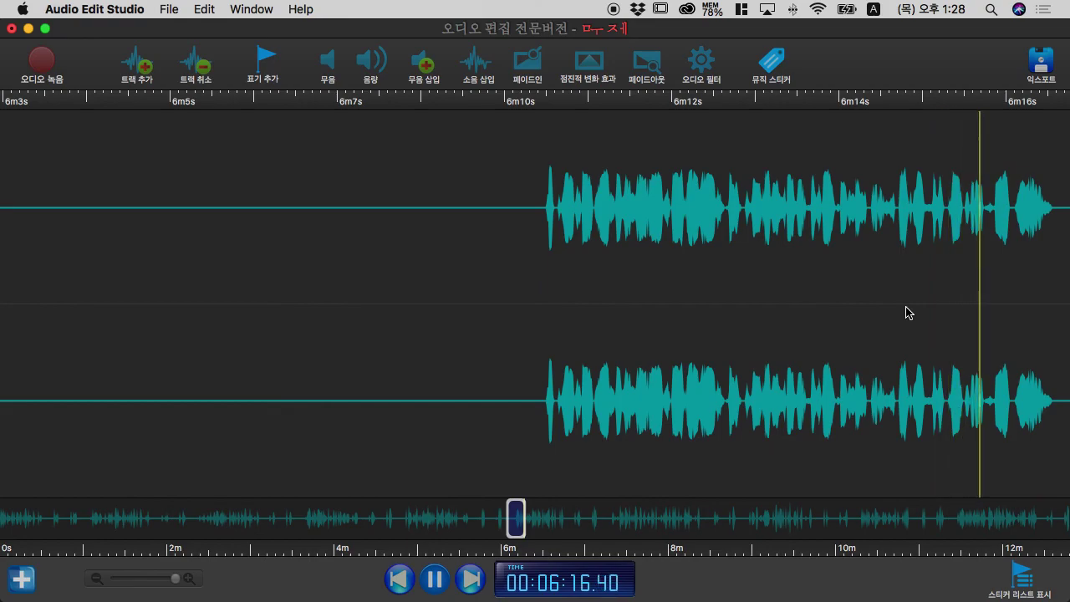
pyautogui.press('space')
pyautogui.press('space')
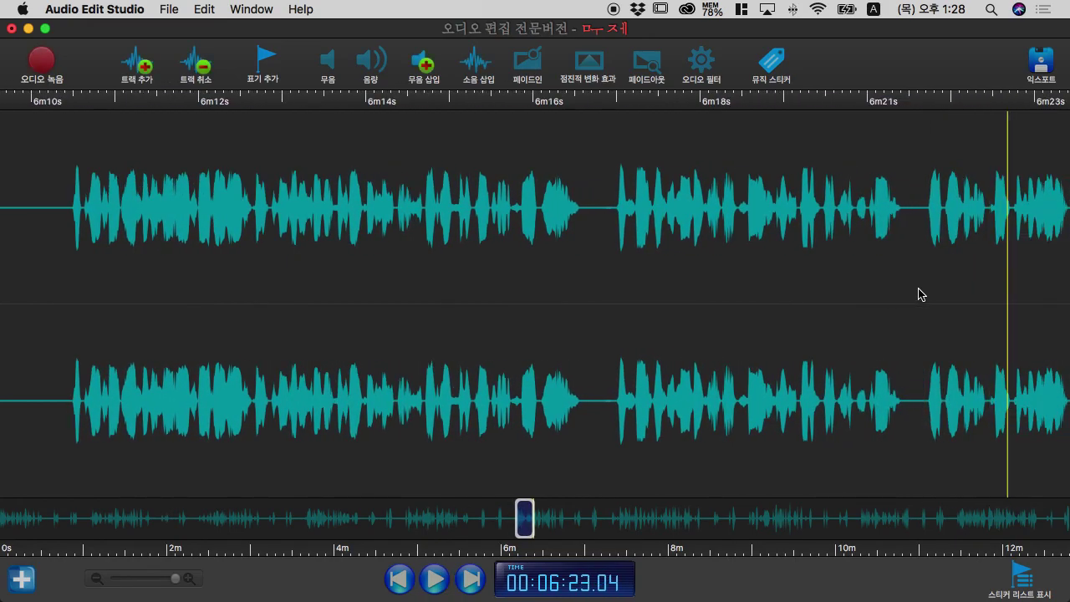
# Replay the phrase from about 6:22, repeat it from about 6:22.8, and pause at about 6:25.4
pyautogui.click(920, 294)
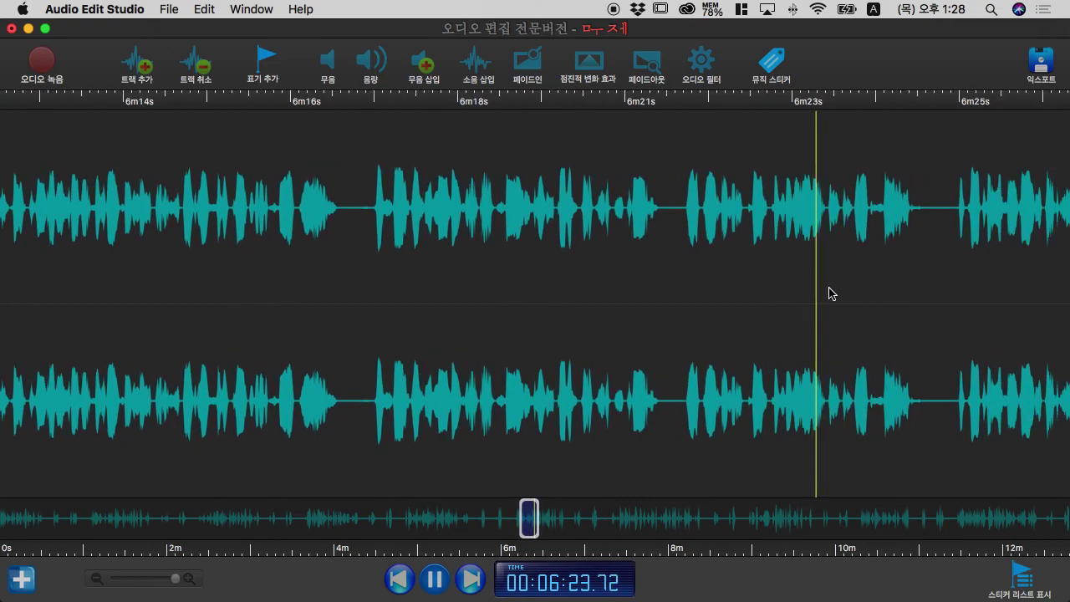
pyautogui.press('space')
pyautogui.click(747, 294)
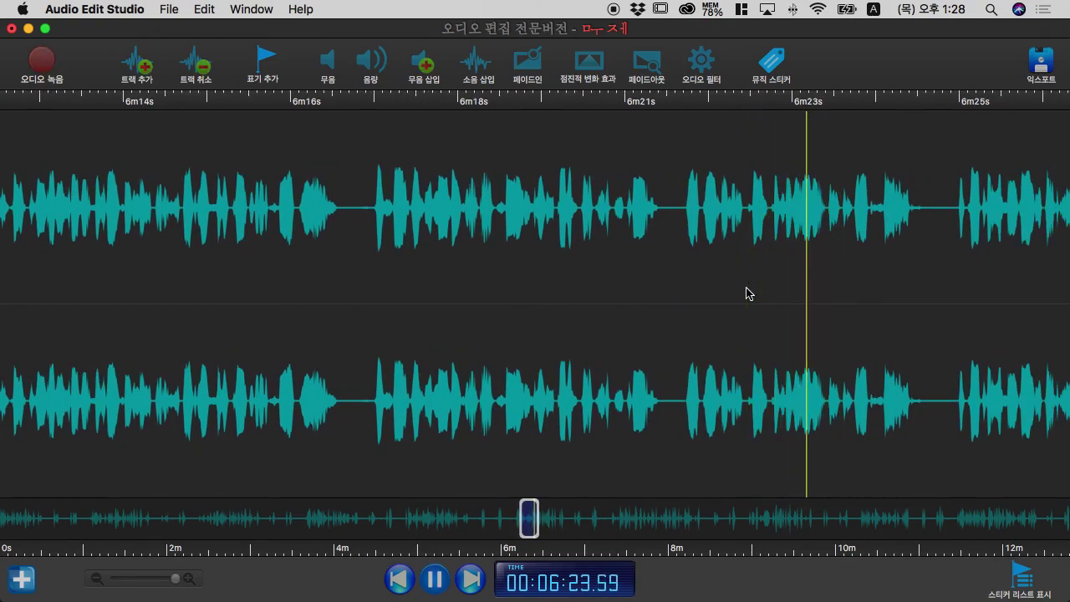
pyautogui.press('space')
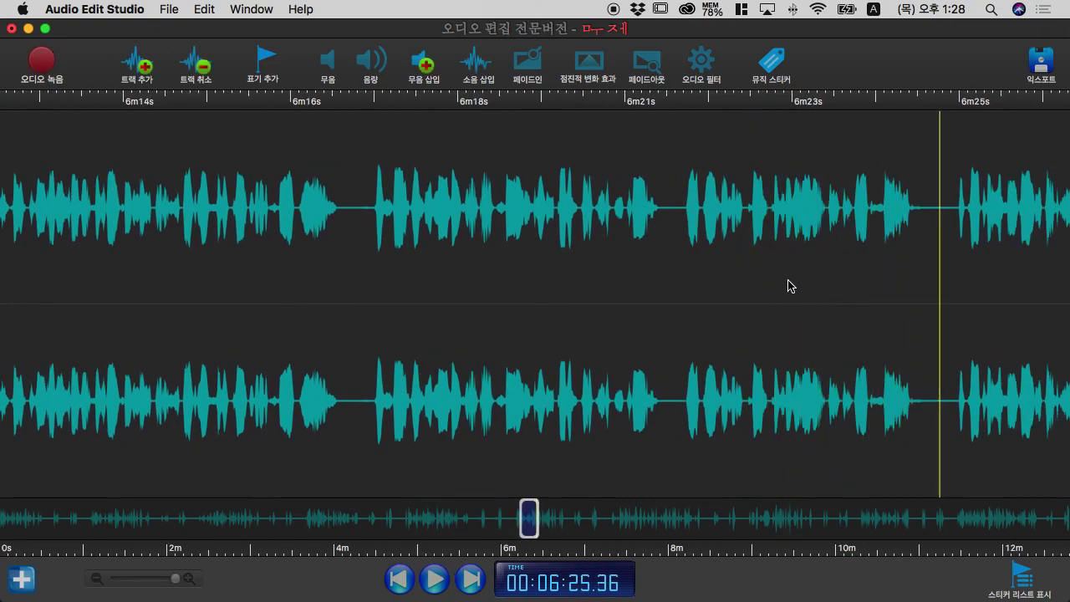
# Switch to the Pages notes document and delete all of its existing vocabulary text
pyautogui.hotkey('ctrl', 'Left')
pyautogui.hotkey('ctrl', 'Right')
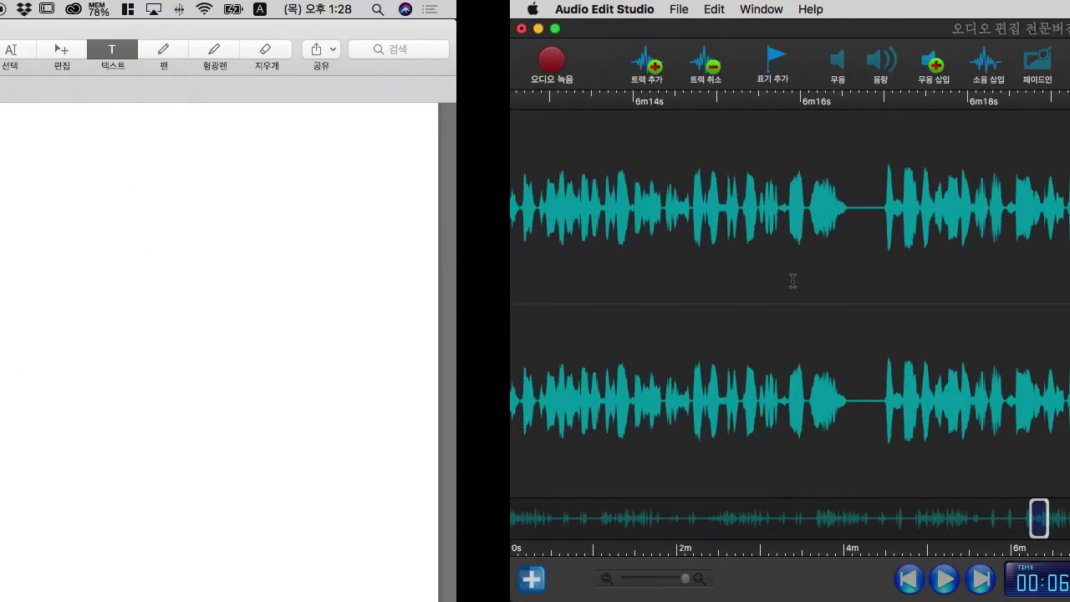
pyautogui.hotkey('ctrl', 'Right')
pyautogui.scroll(-5, 592, 410)
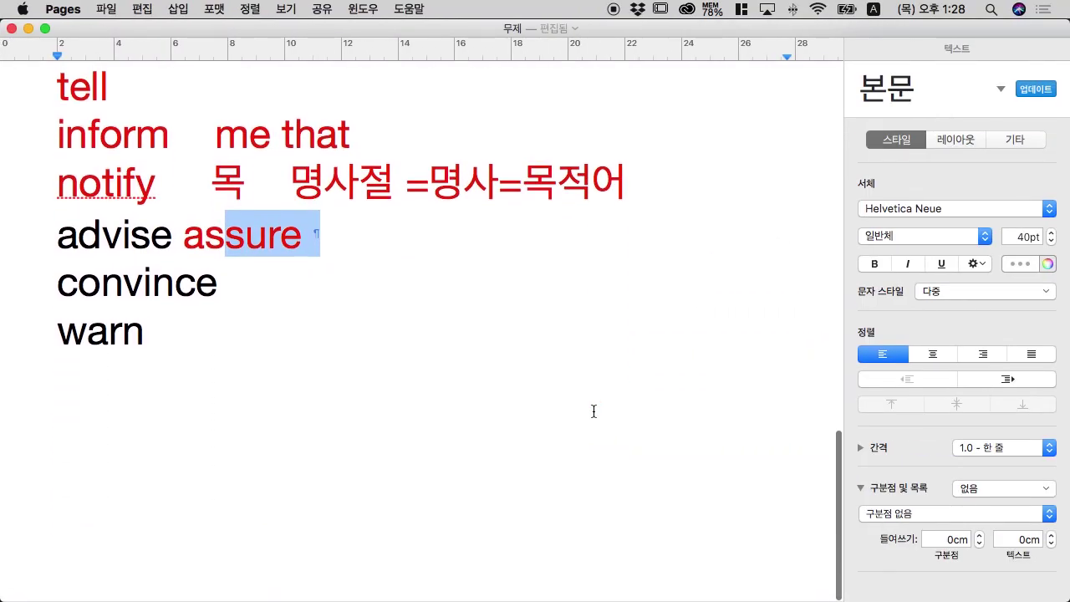
pyautogui.press('super+a')
pyautogui.press('BackSpace')
# Write "proceed to 향해가다" as the first line of the emptied notes document
pyautogui.write('pe')
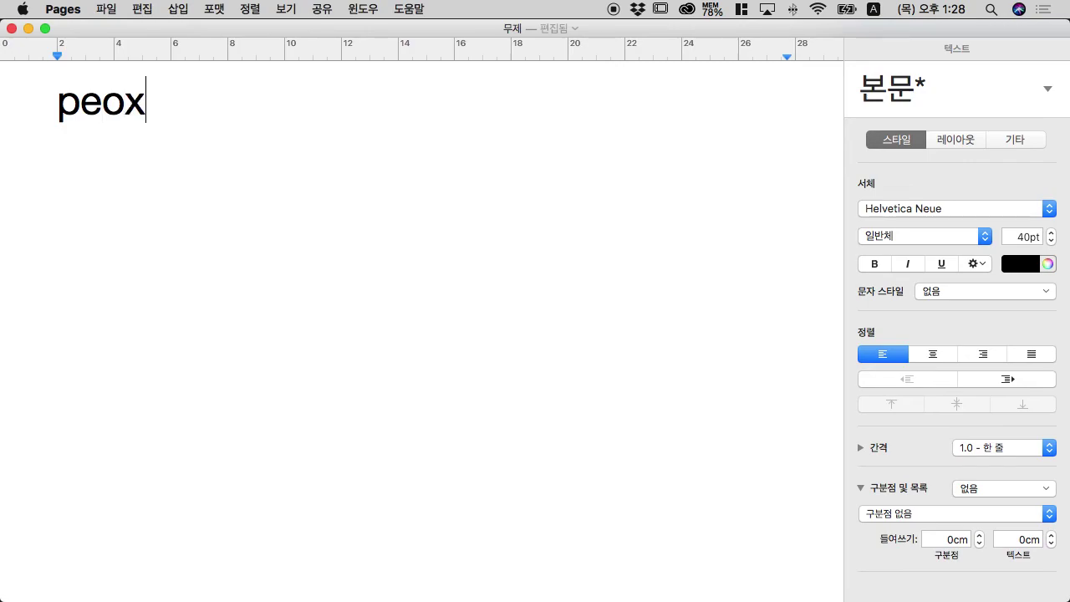
pyautogui.write('oceed to  향ㅎ')
pyautogui.write('ㅐ가')
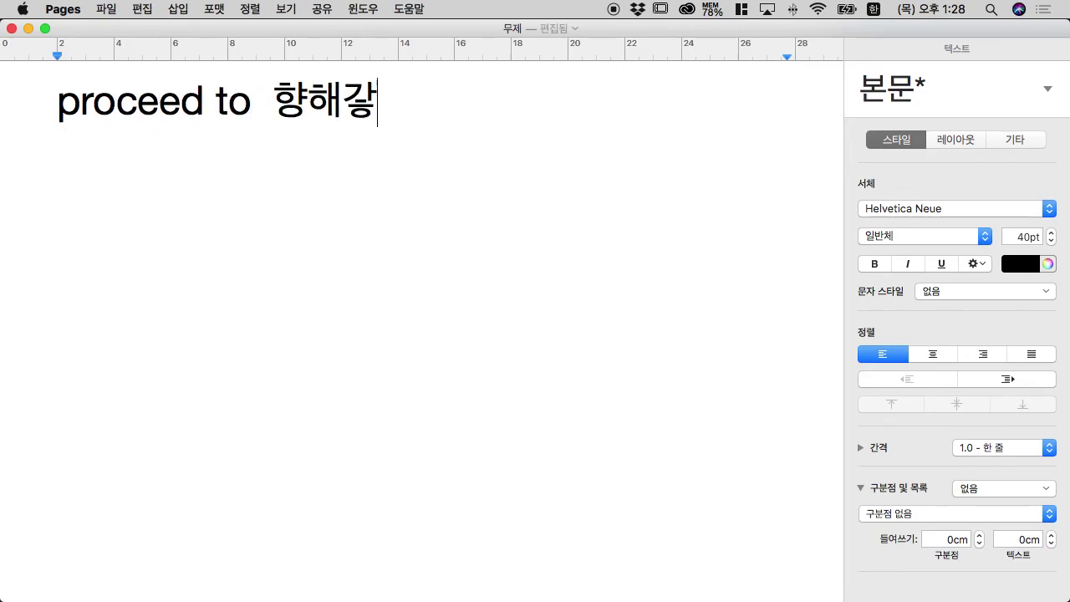
pyautogui.press('BackSpace')
pyautogui.press('BackSpace')
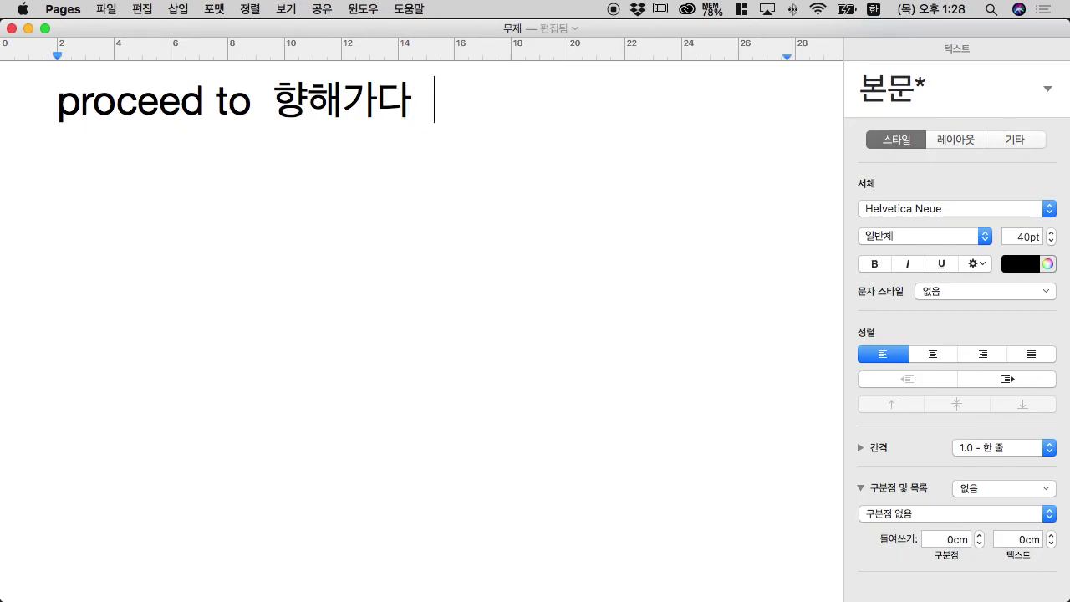
# Add a second line reading "proceed with 진행하다", correcting the misspelled verb along the way
pyautogui.write('ed with')
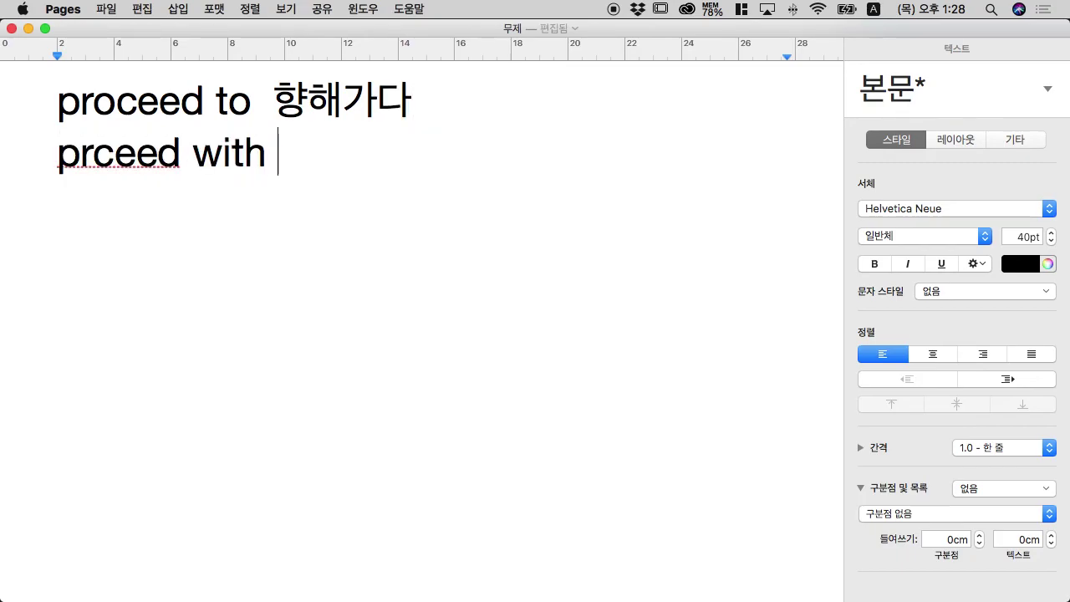
pyautogui.press('BackSpace')
pyautogui.press('BackSpace')
pyautogui.press('BackSpace')
pyautogui.press('BackSpace')
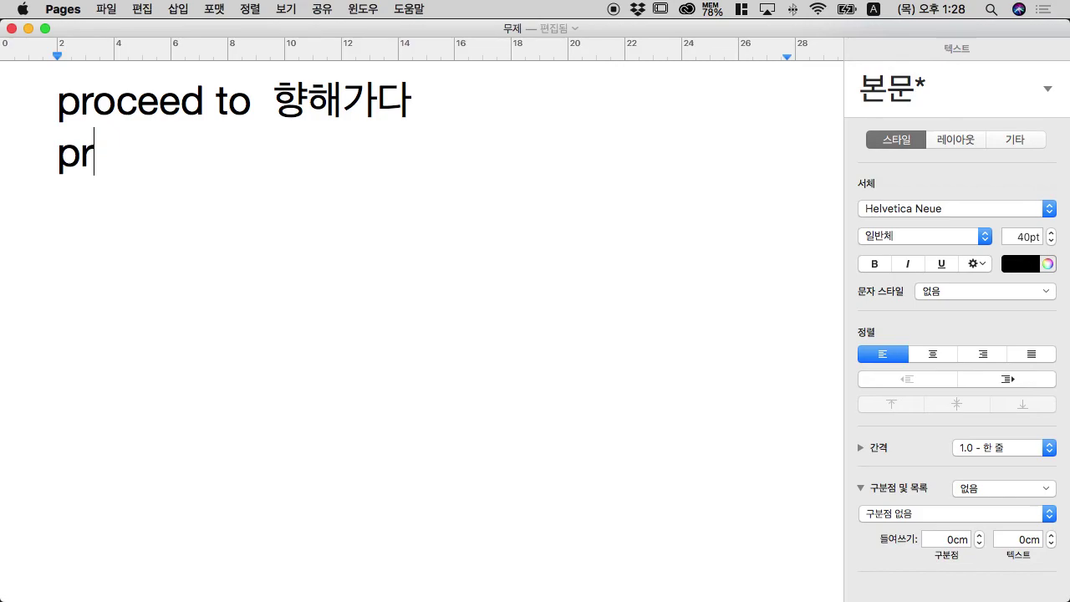
pyautogui.write('eed  ')
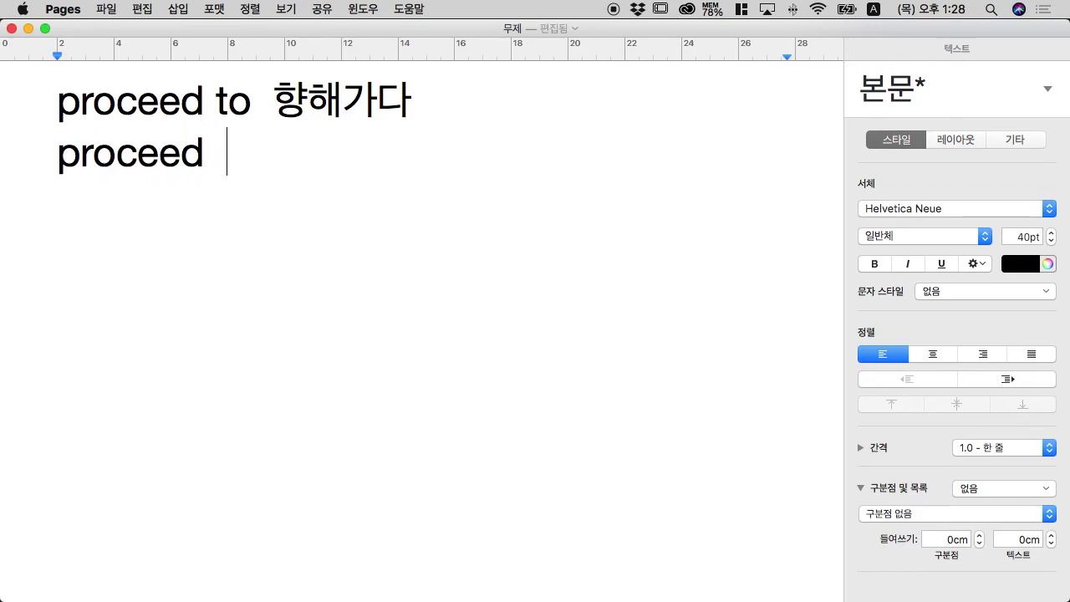
pyautogui.write('w')
pyautogui.hotkey('ctrl', 'space')
pyautogui.write('ㅑㅅ')
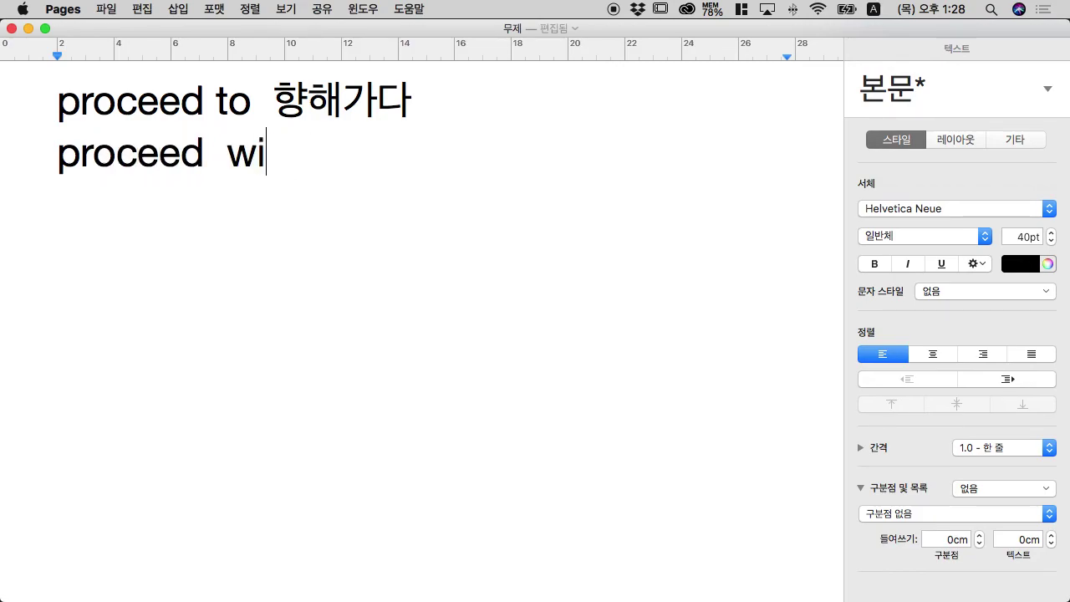
pyautogui.hotkey('ctrl', 'space')
pyautogui.write('진행하ㅏㄷ')
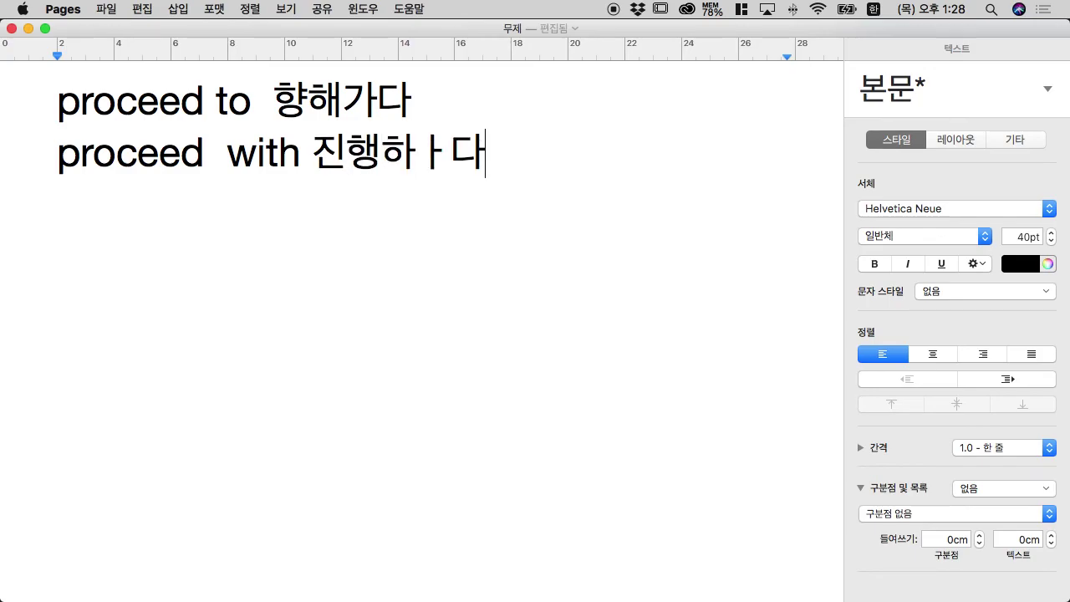
pyautogui.write('ㅏ')
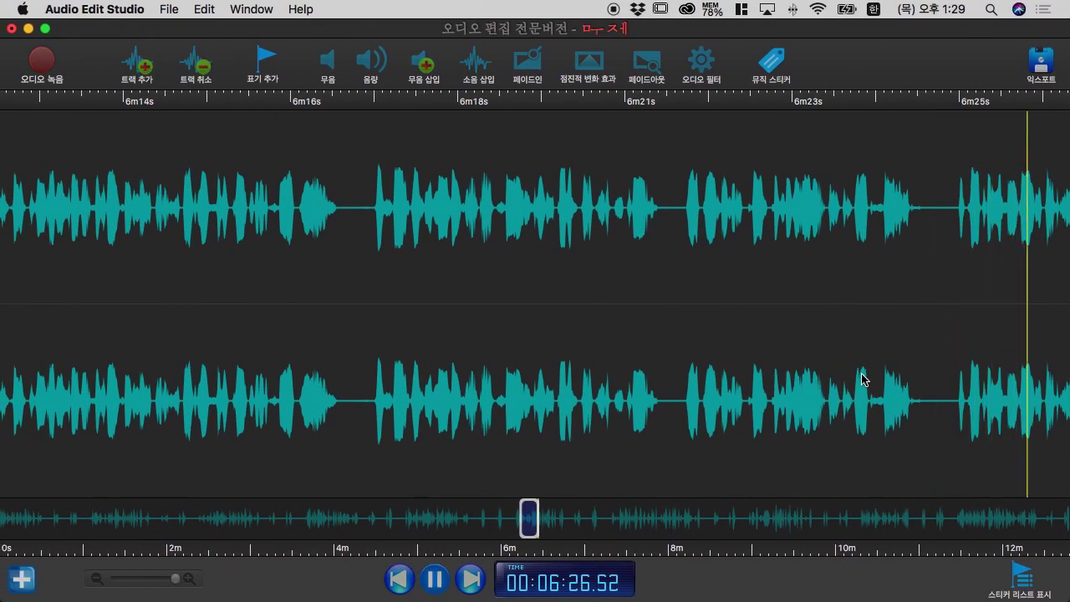
# Back in Audio Edit Studio, replay the phrase from about 6:25.6 with pauses between phrases, stopping at about 6:30.5
pyautogui.press('space')
pyautogui.click(666, 353)
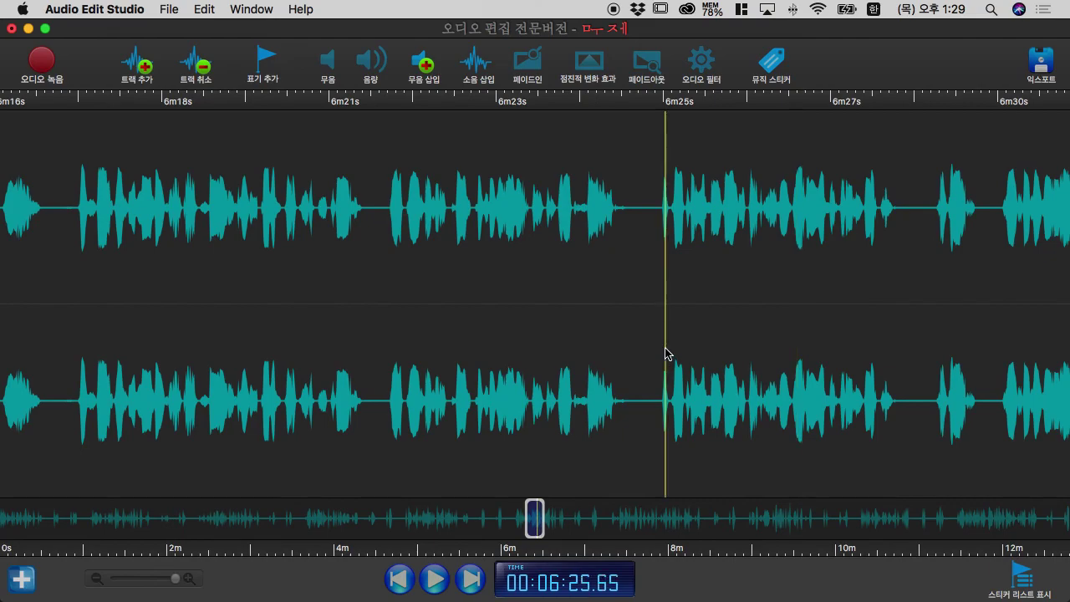
pyautogui.press('space')
pyautogui.press('space')
pyautogui.press('space')
pyautogui.press('space')
pyautogui.press('space')
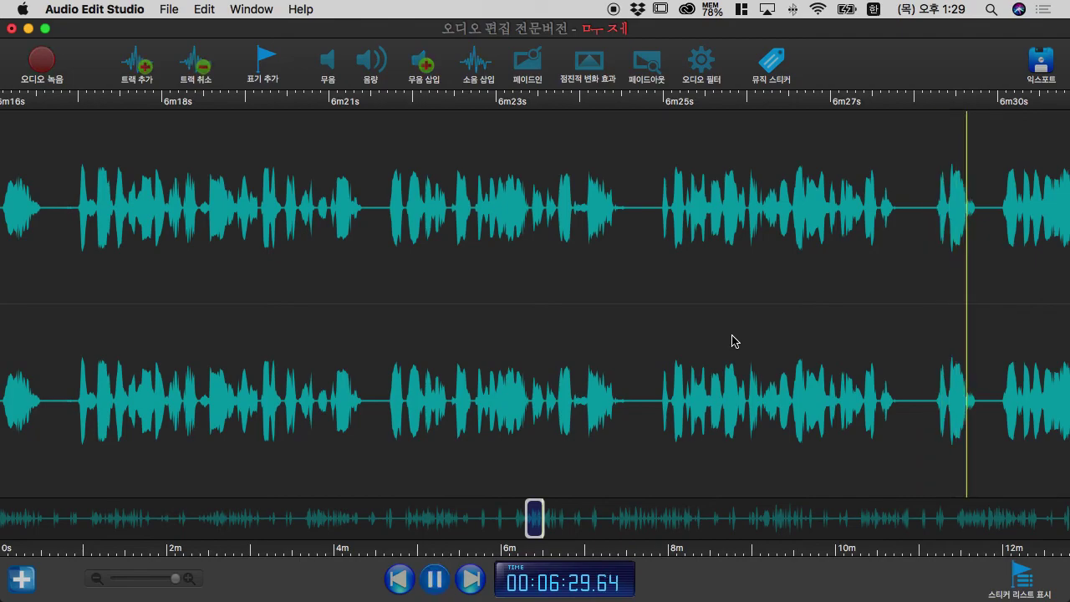
pyautogui.press('space')
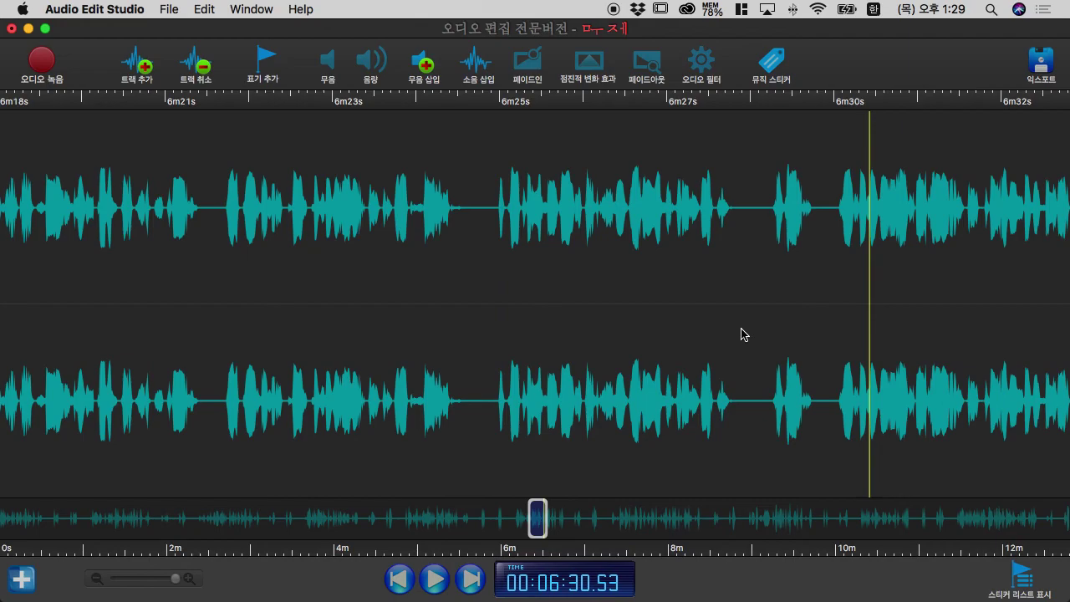
# Play on to the conversation's end at about 6:39.4, and replay the conversation, stopping at about 6:39.9
pyautogui.press('space')
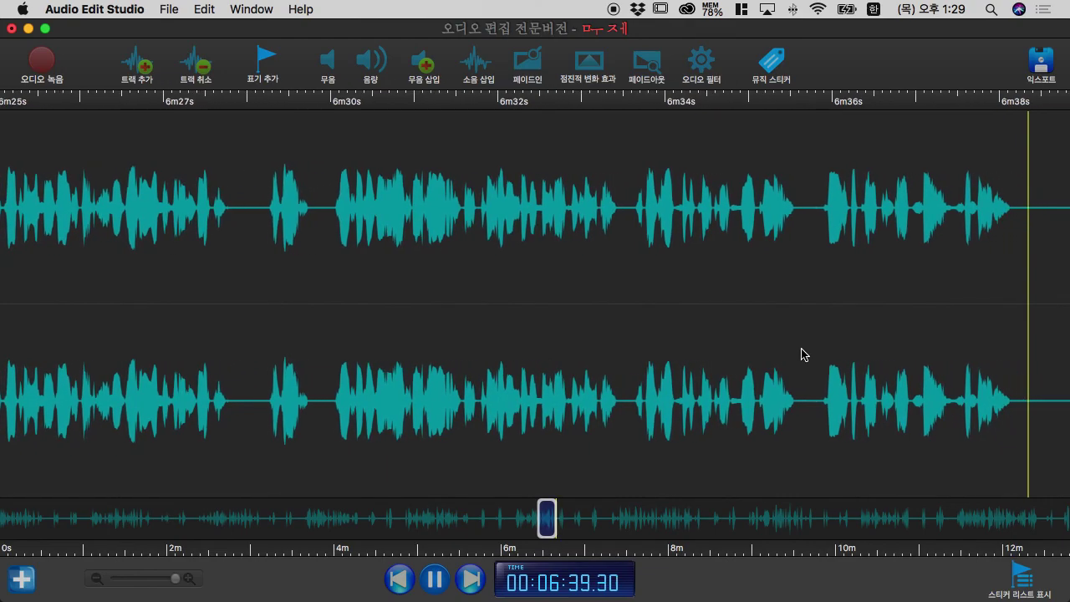
pyautogui.press('space')
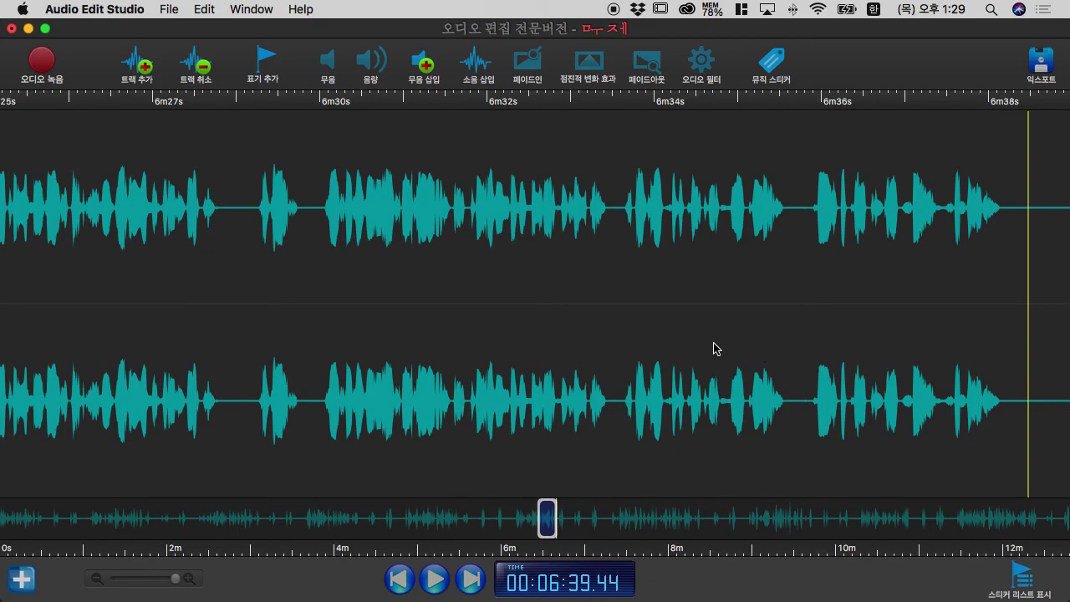
pyautogui.hscroll(-10, 714, 349)
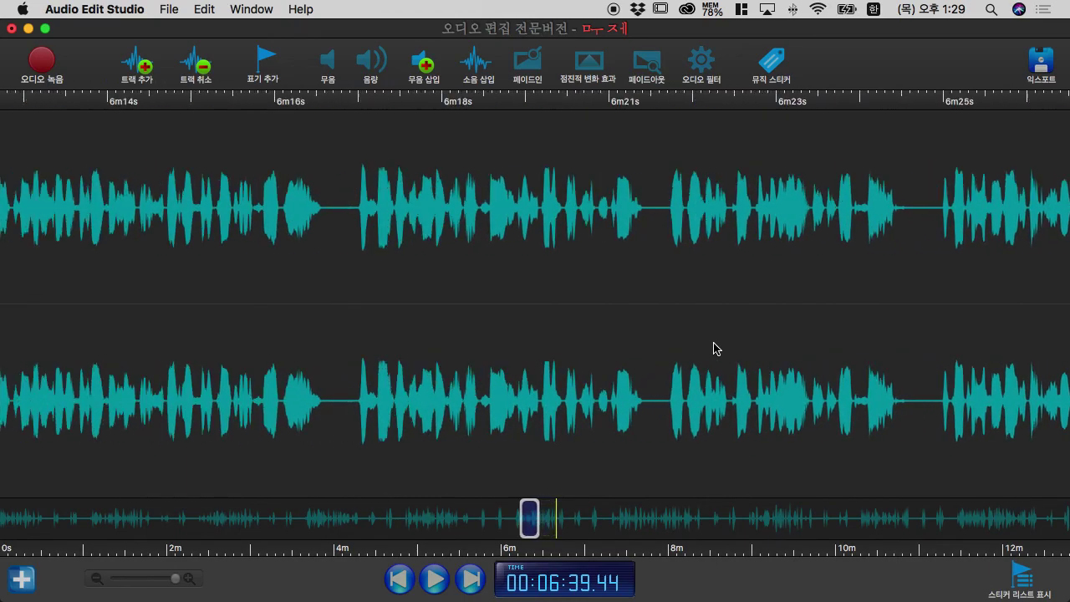
pyautogui.click(786, 351)
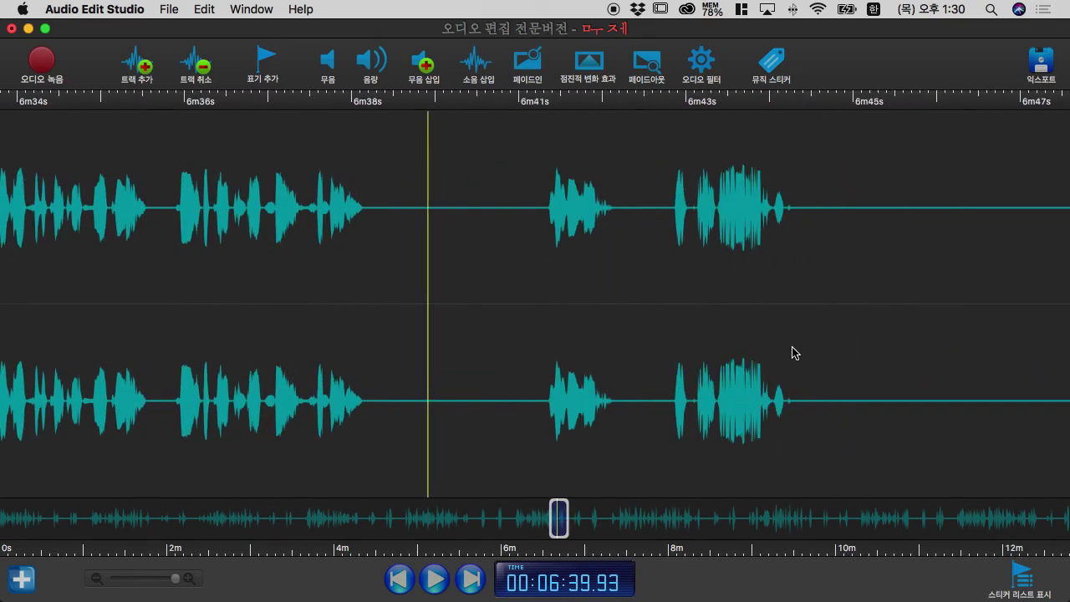
# Find the following conversation, play its opening phrase from about 7:18.9, and pause at about 7:21.5
pyautogui.hscroll(10, 794, 353)
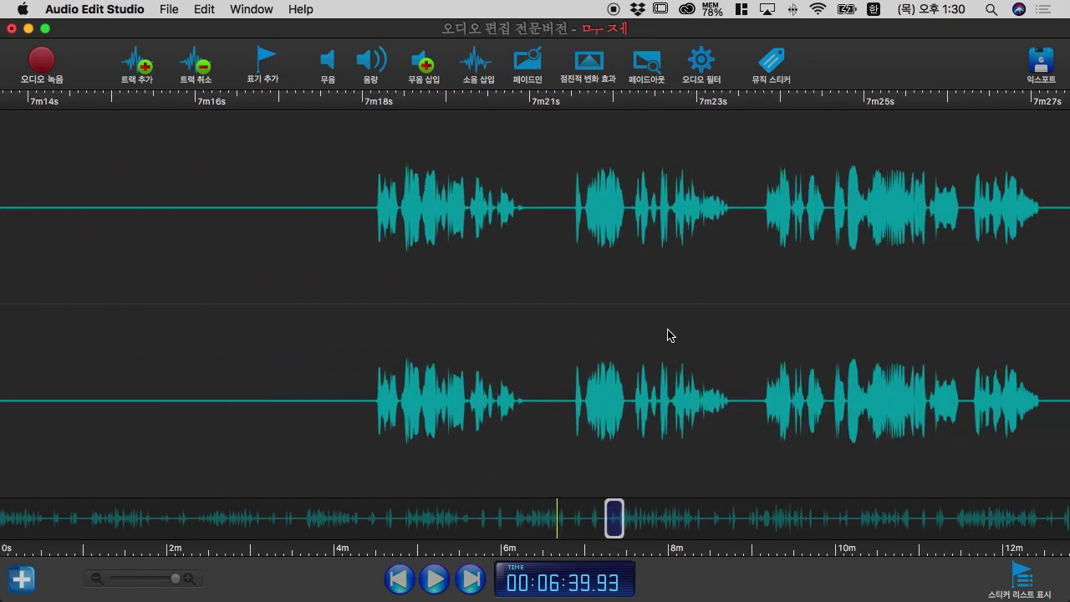
pyautogui.click(371, 331)
pyautogui.press('space')
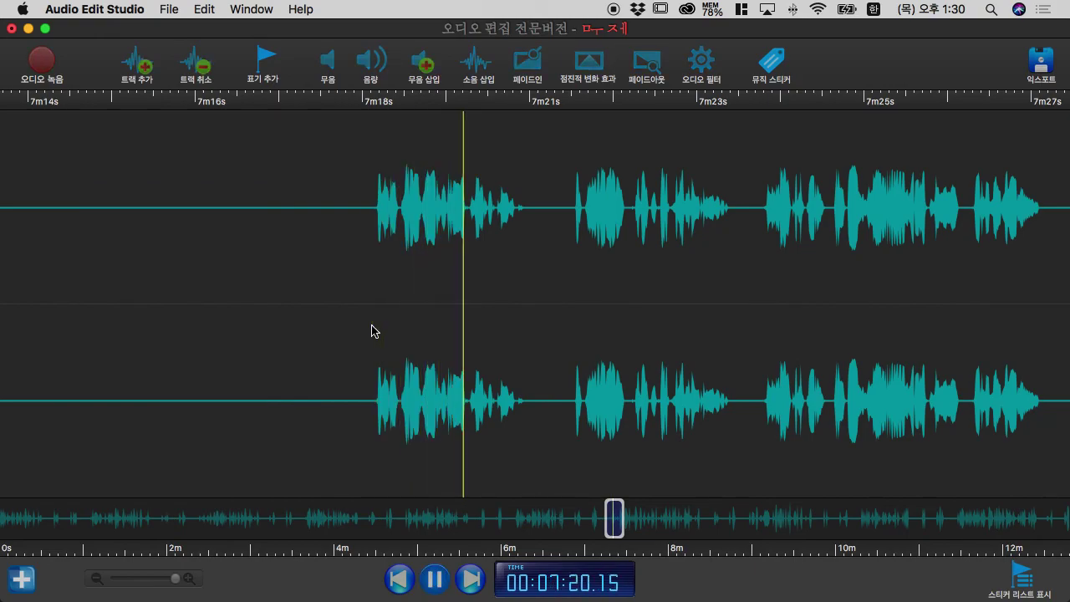
pyautogui.press('space')
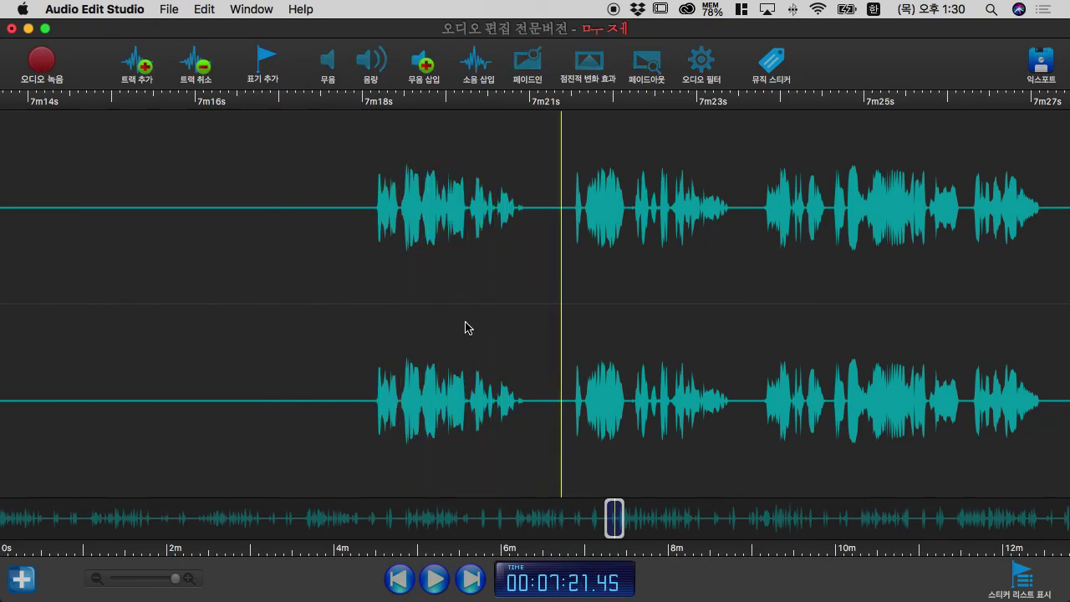
# Play on from about 7:21.5, replay from about 7:24.9 with a pause between phrases, and stop at about 7:30.5
pyautogui.press('space')
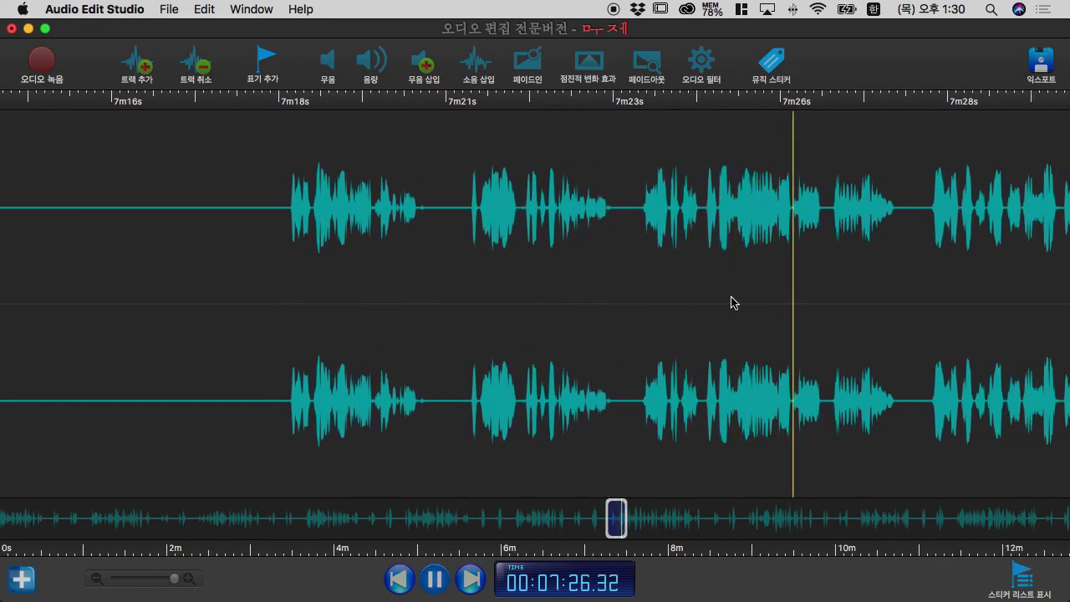
pyautogui.press('space')
pyautogui.click(693, 297)
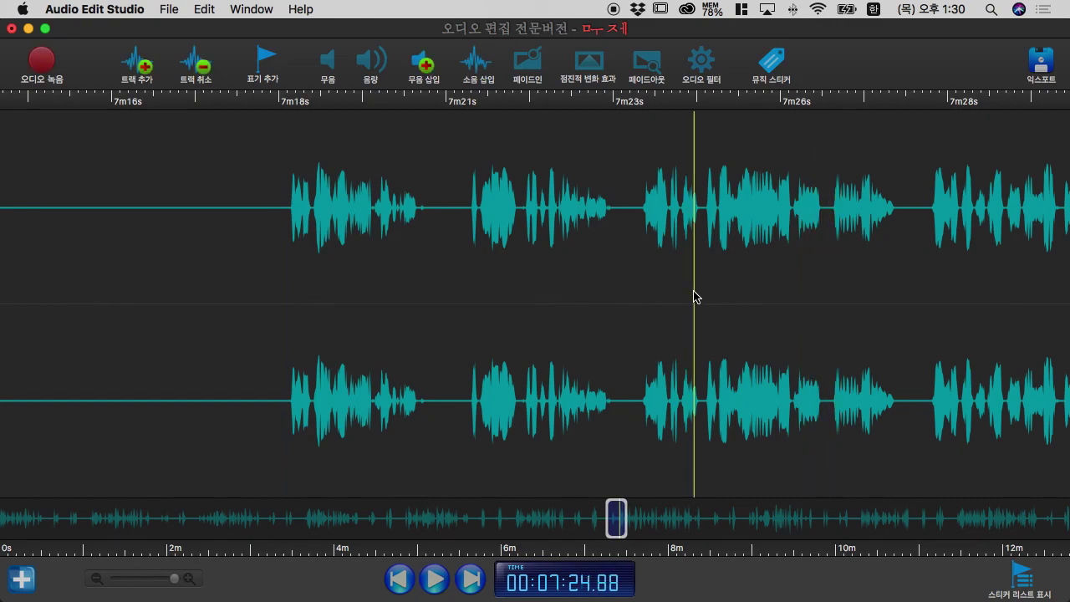
pyautogui.press('space')
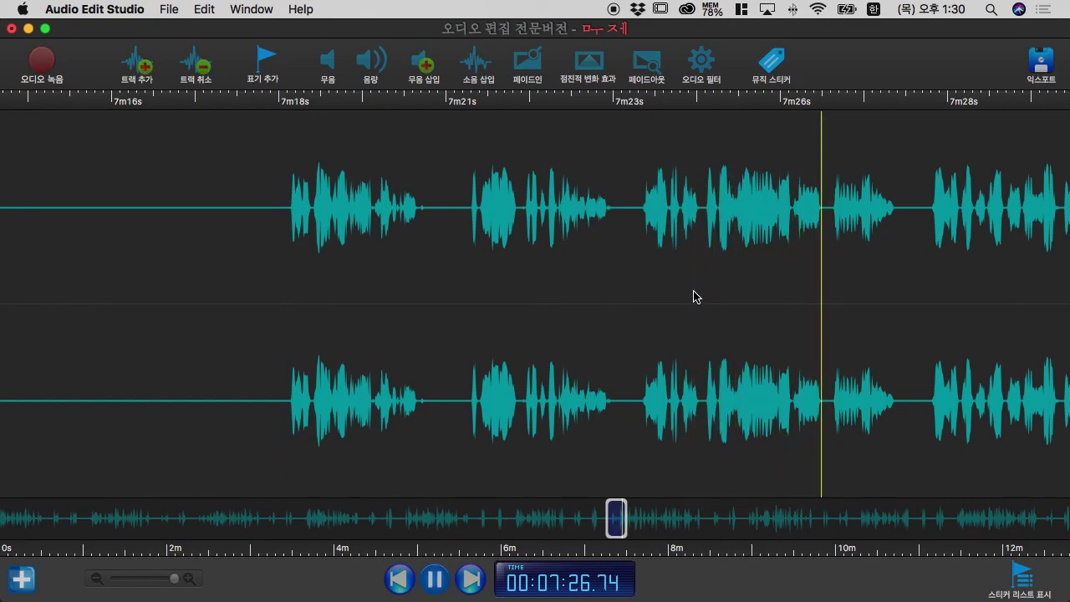
pyautogui.press('space')
pyautogui.press('space')
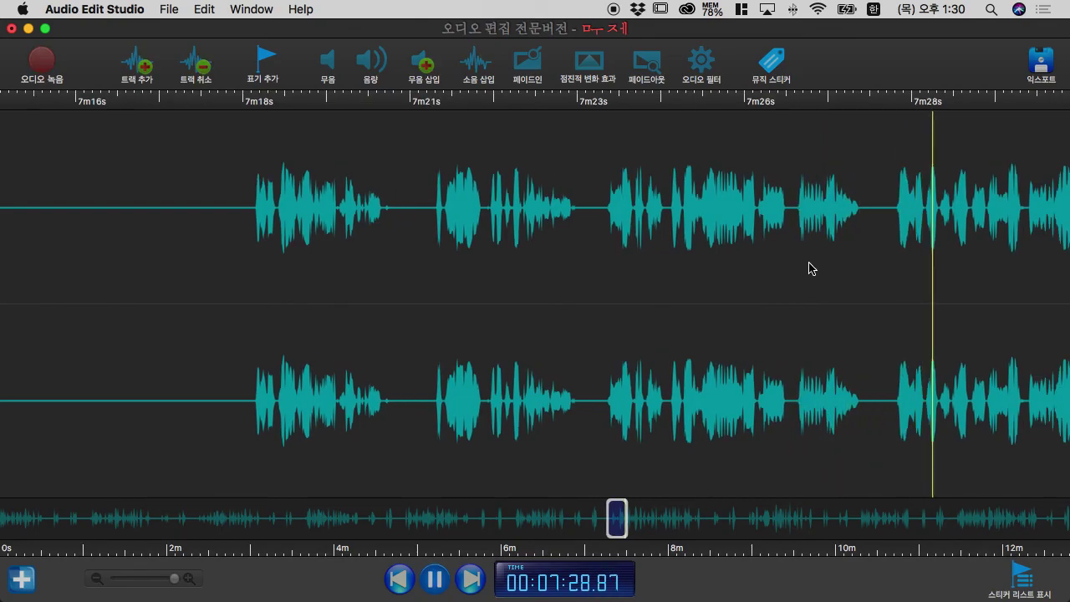
pyautogui.press('space')
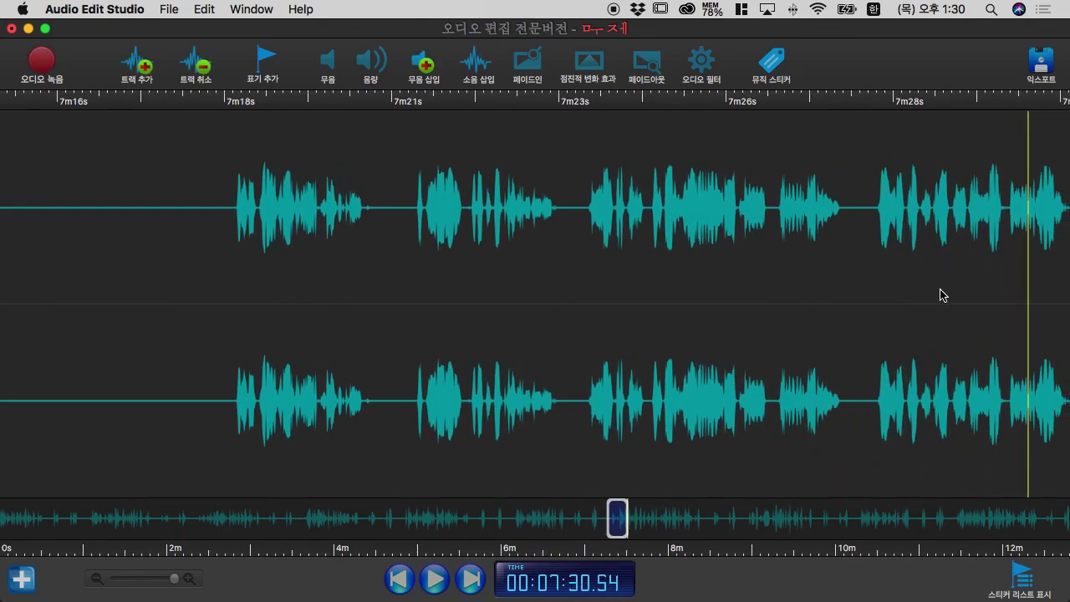
# Replay the end of the phrase before 7:30.5, and play on with a pause between phrases, stopping at about 7:35.7
pyautogui.click(943, 295)
pyautogui.press('space')
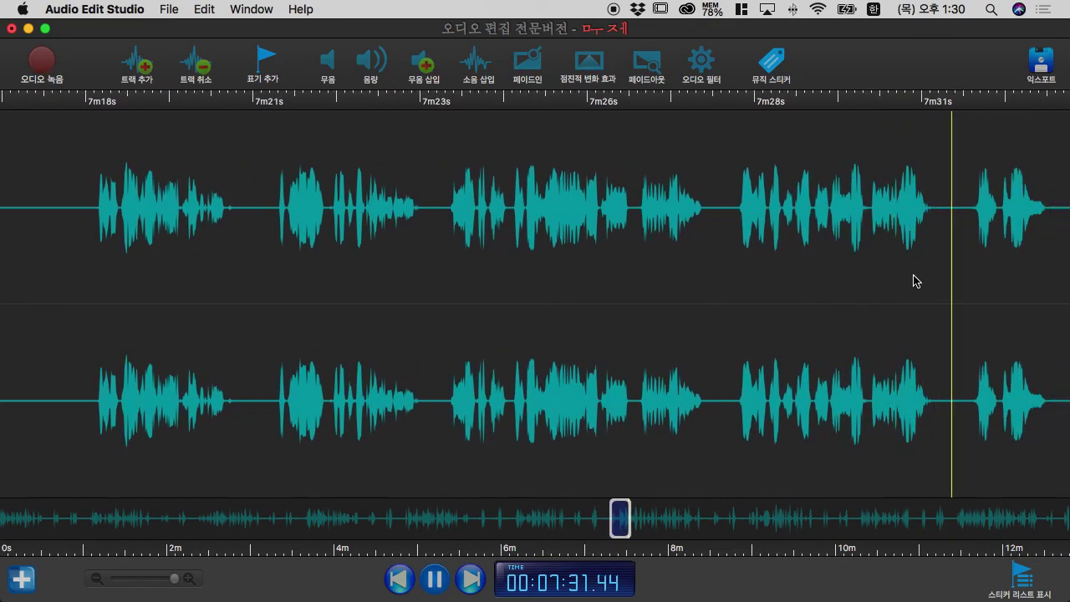
pyautogui.press('space')
pyautogui.press('space')
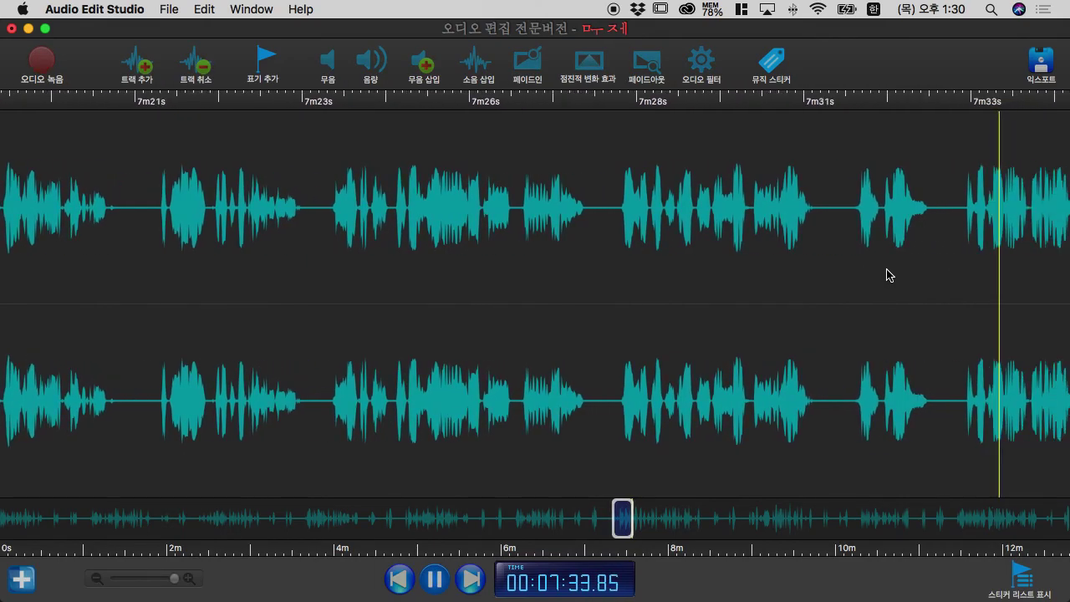
pyautogui.press('space')
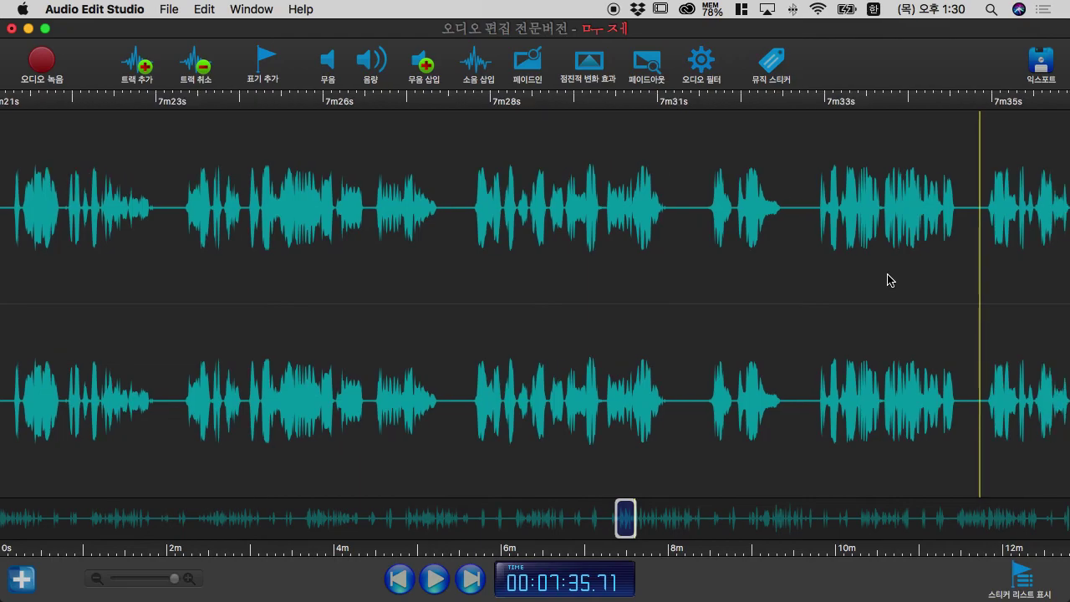
# Play the phrase from about 7:35.9, replay it from its start, and continue to about 7:41.0
pyautogui.press('space')
pyautogui.click(818, 276)
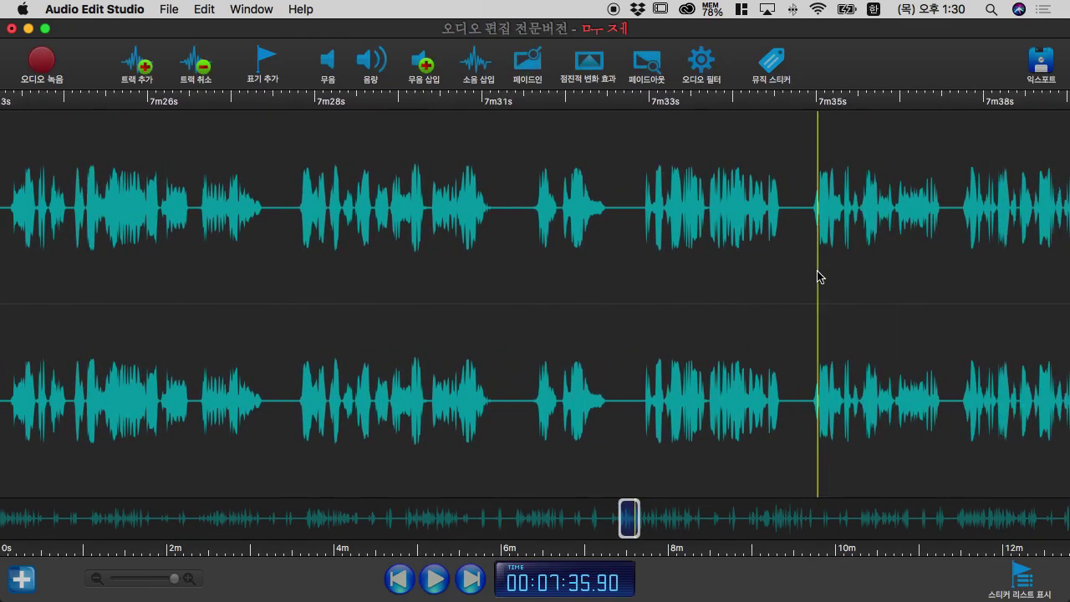
pyautogui.press('space')
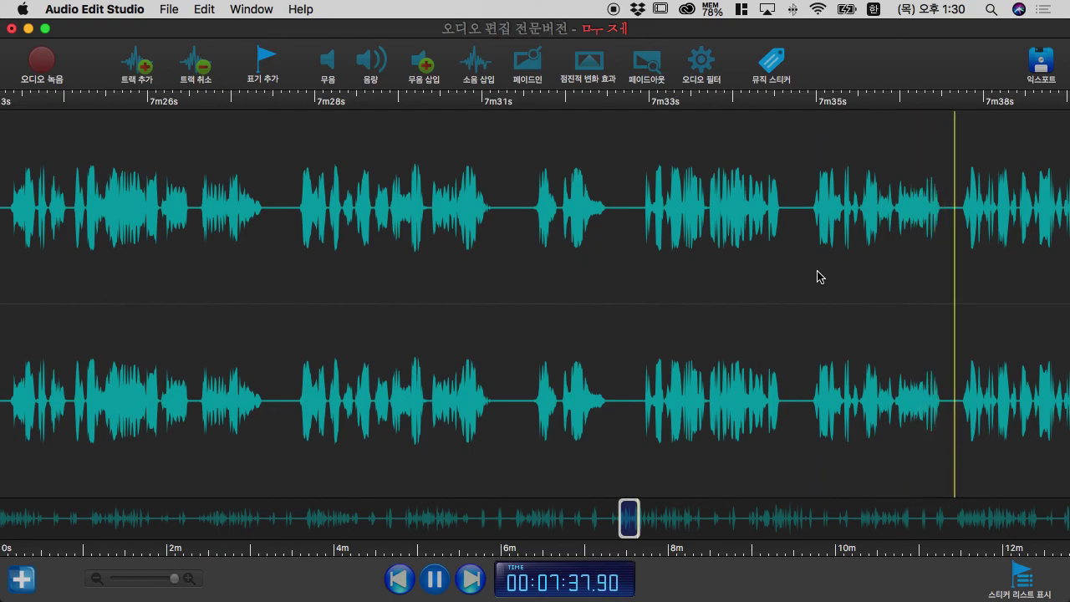
pyautogui.press('space')
pyautogui.click(820, 277)
pyautogui.press('space')
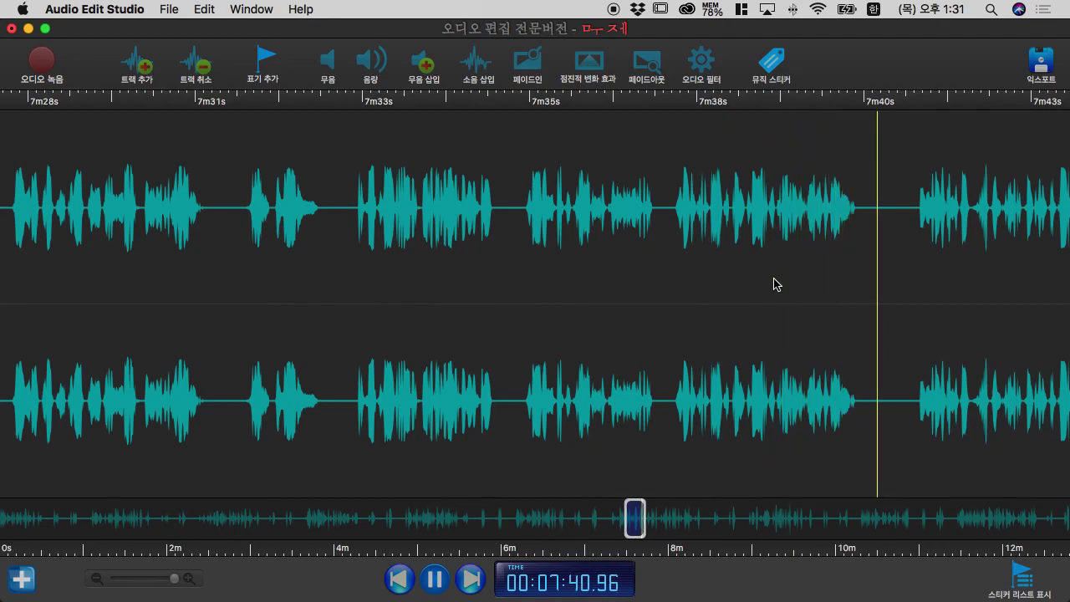
pyautogui.press('space')
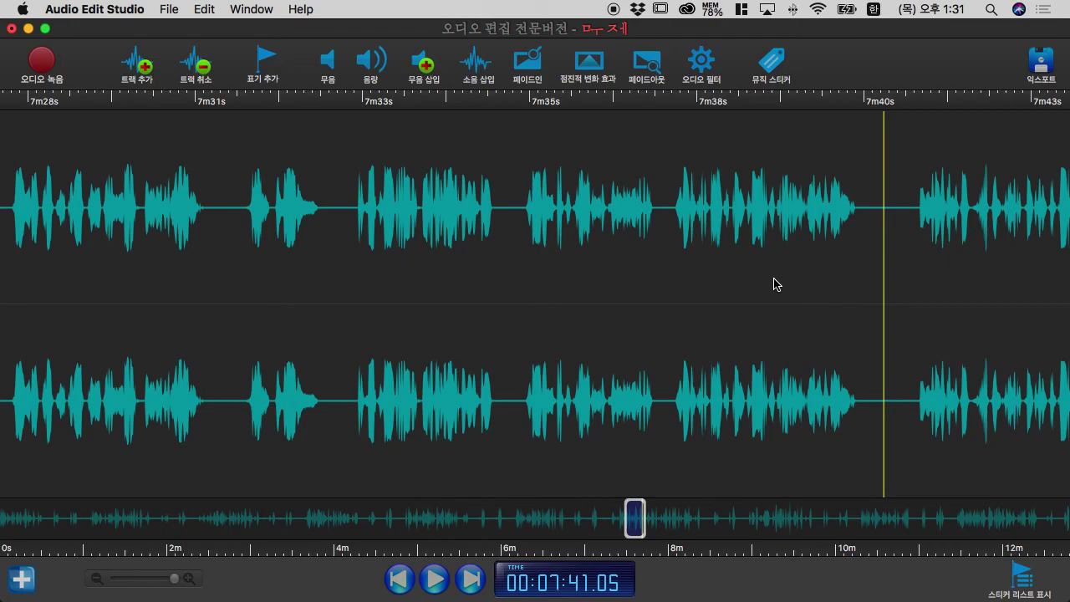
# Play on from about 7:41.0 to 7:43.4, replay the end of that phrase, and continue into the following phrase
pyautogui.press('space')
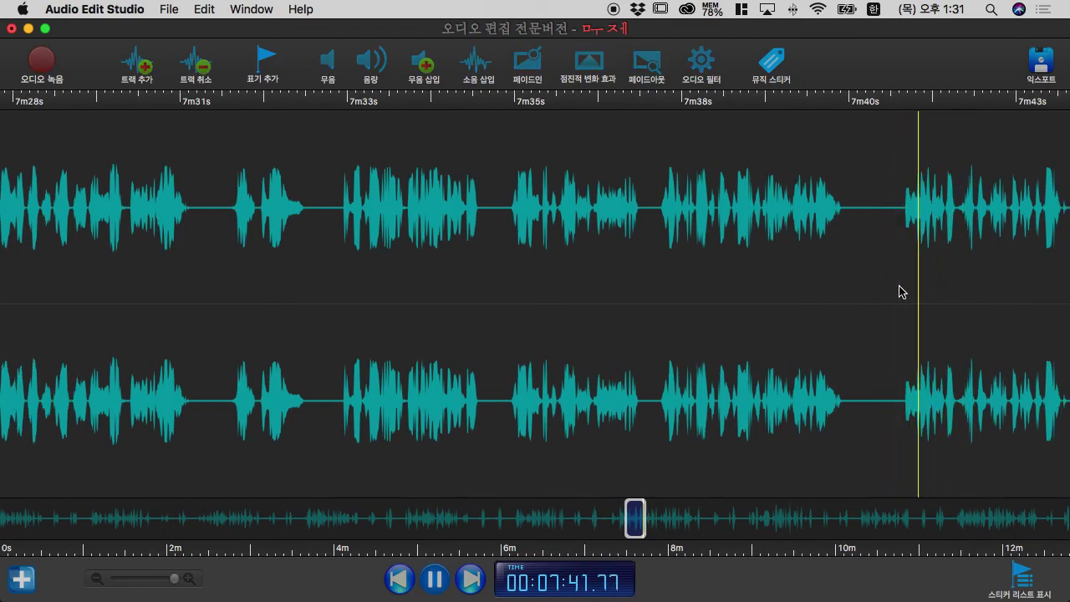
pyautogui.press('space')
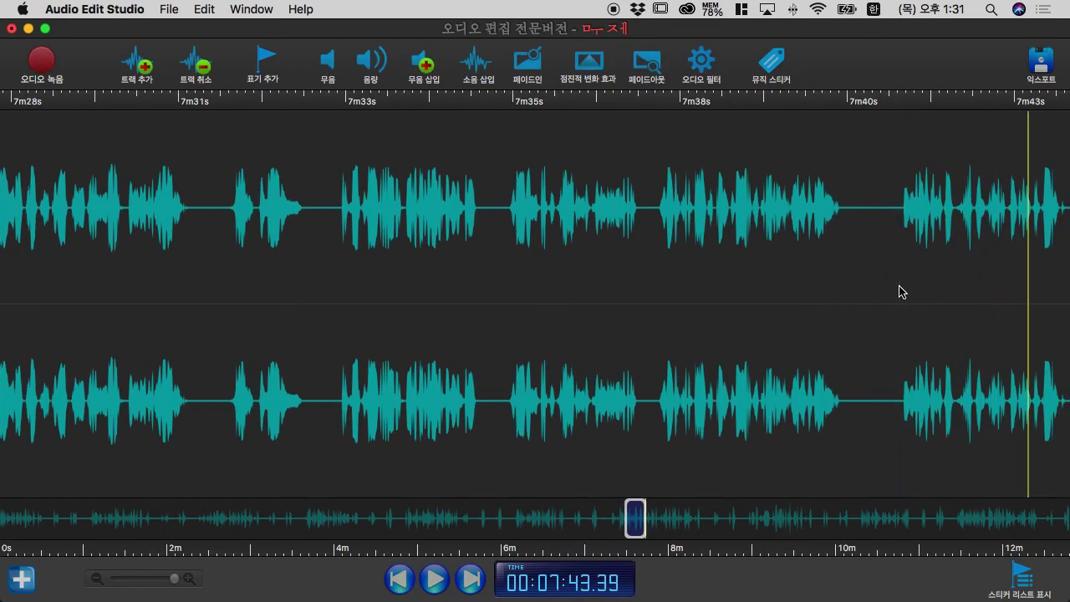
pyautogui.click(970, 295)
pyautogui.press('space')
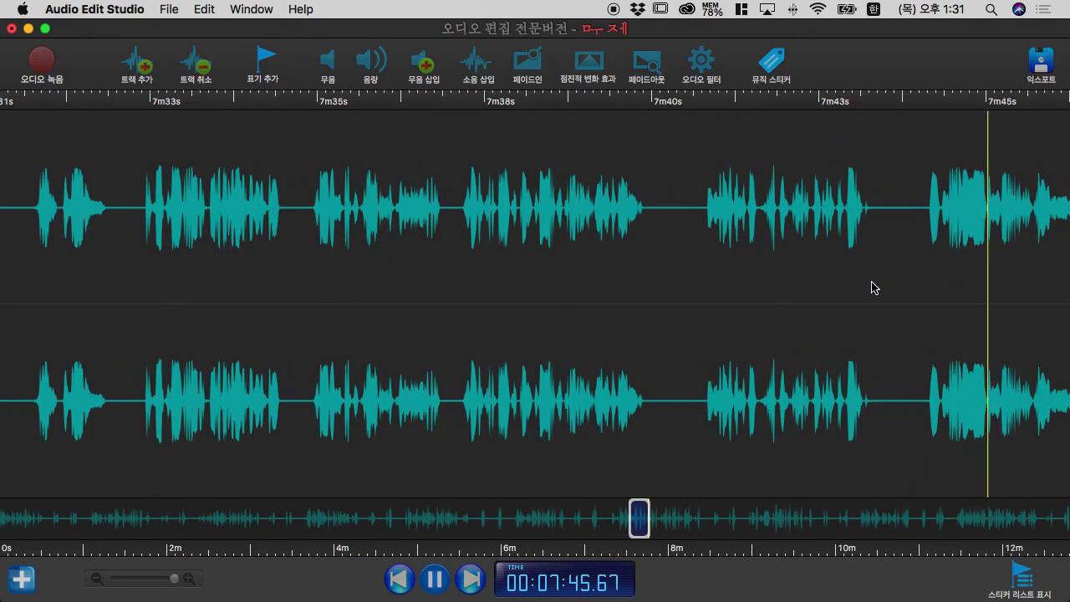
pyautogui.press('space')
# Replay the phrase beginning at about 7:44.8, and play on with pauses between phrases, stopping at about 7:50.8
pyautogui.click(934, 291)
pyautogui.press('space')
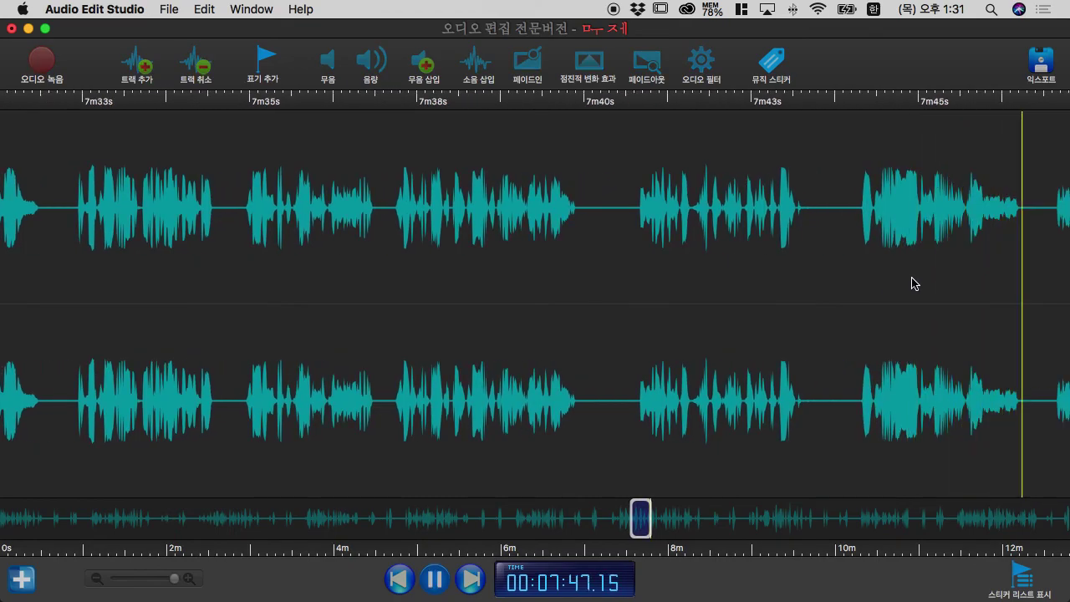
pyautogui.click(912, 284)
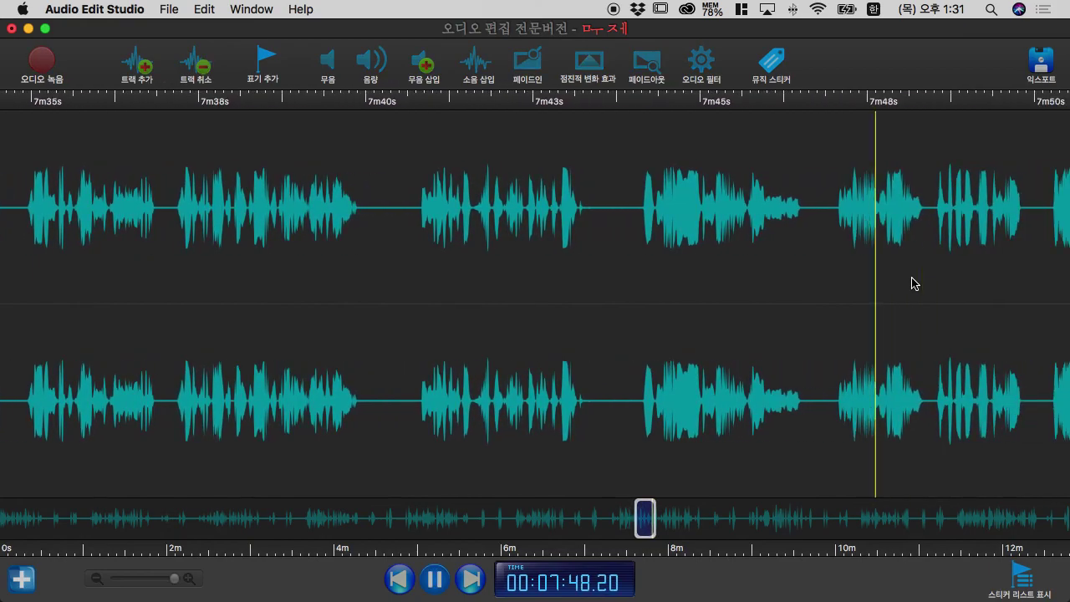
pyautogui.press('space')
pyautogui.press('space')
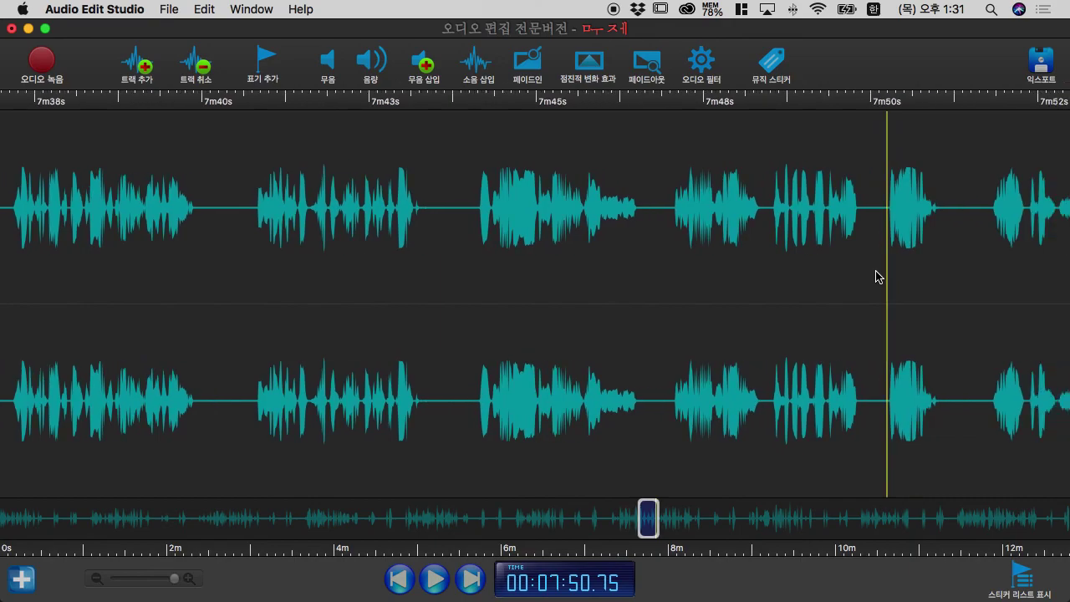
# Play on from about 7:50.8, replay the phrase beginning at about 7:54.3, and pause at about 7:57.2
pyautogui.press('space')
pyautogui.press('space')
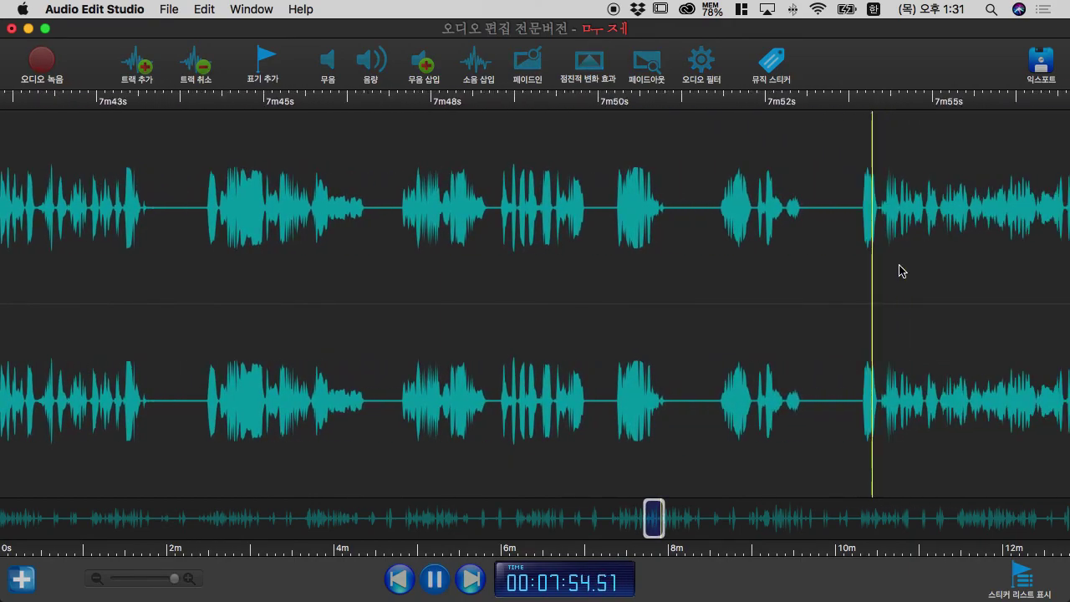
pyautogui.press('space')
pyautogui.click(792, 282)
pyautogui.press('space')
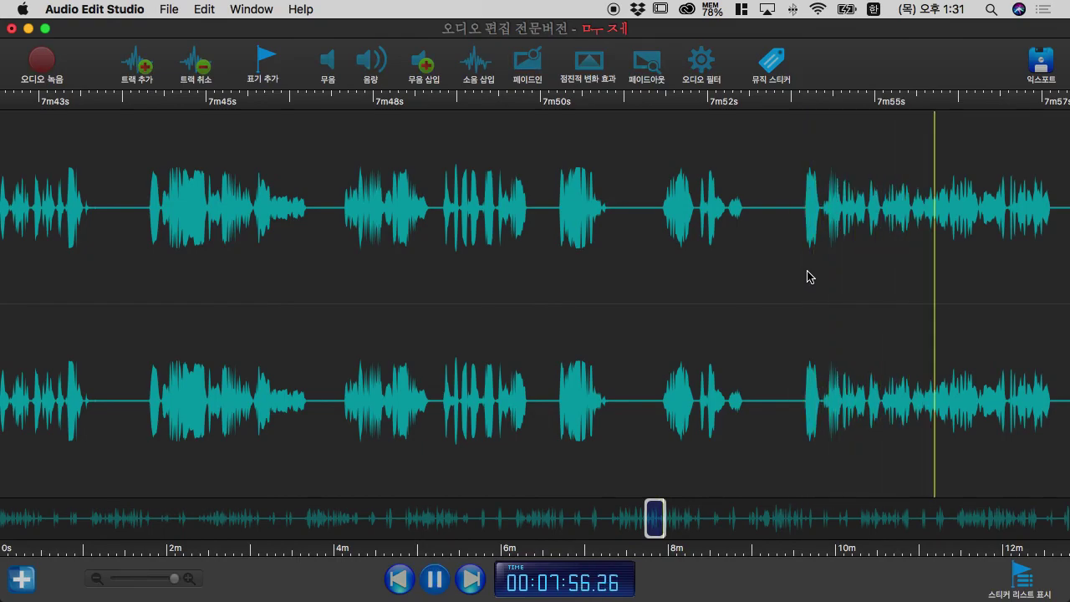
pyautogui.press('space')
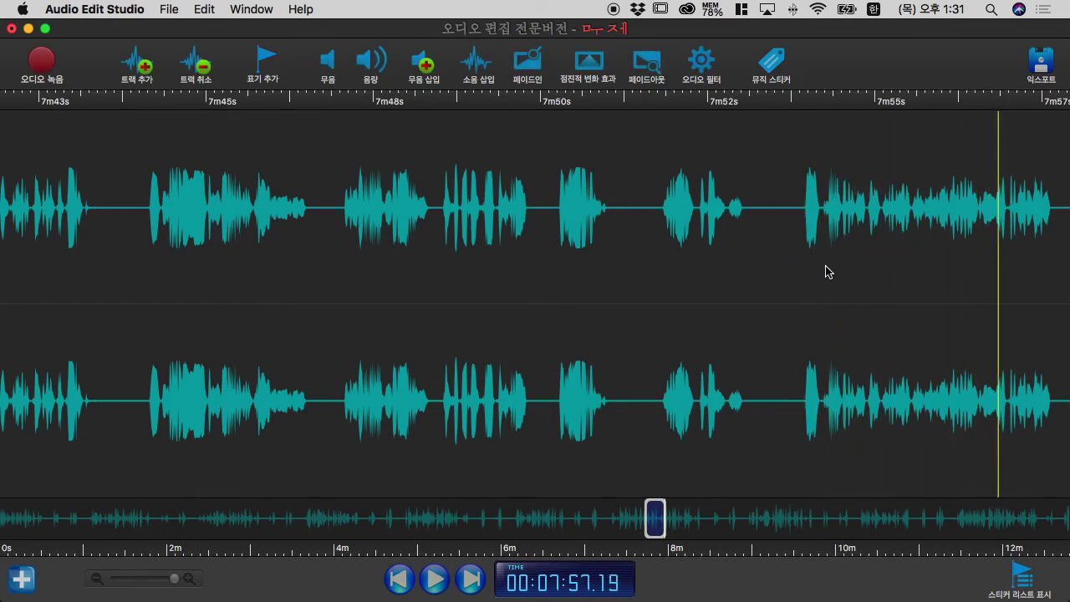
# Replay the long phrase from about 7:54.7 to 7:58.3, and play the short reply after it, stopping at about 7:59.7
pyautogui.click(825, 271)
pyautogui.press('space')
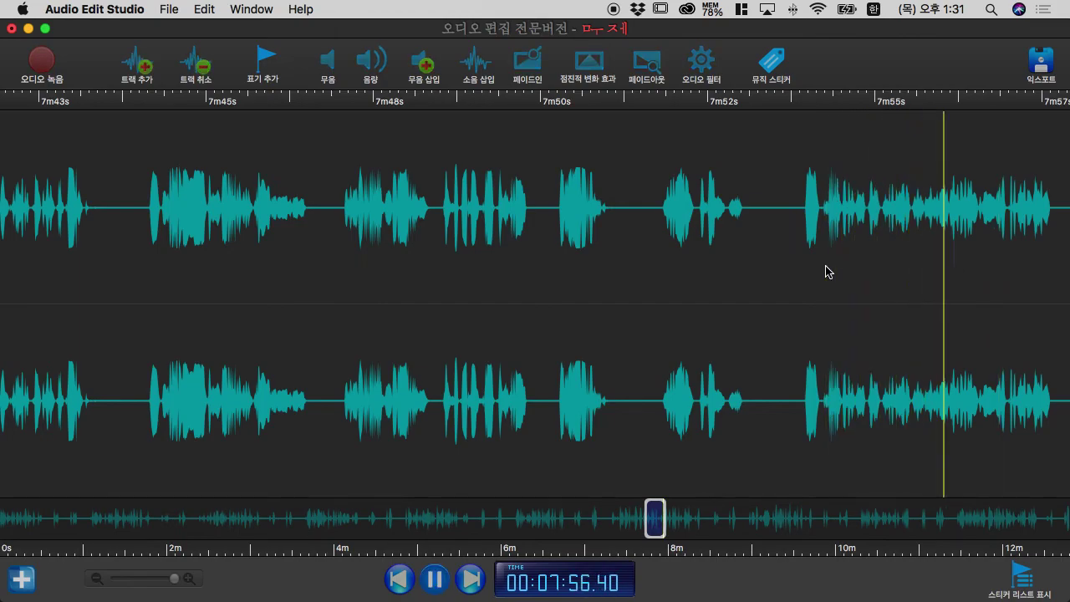
pyautogui.press('space')
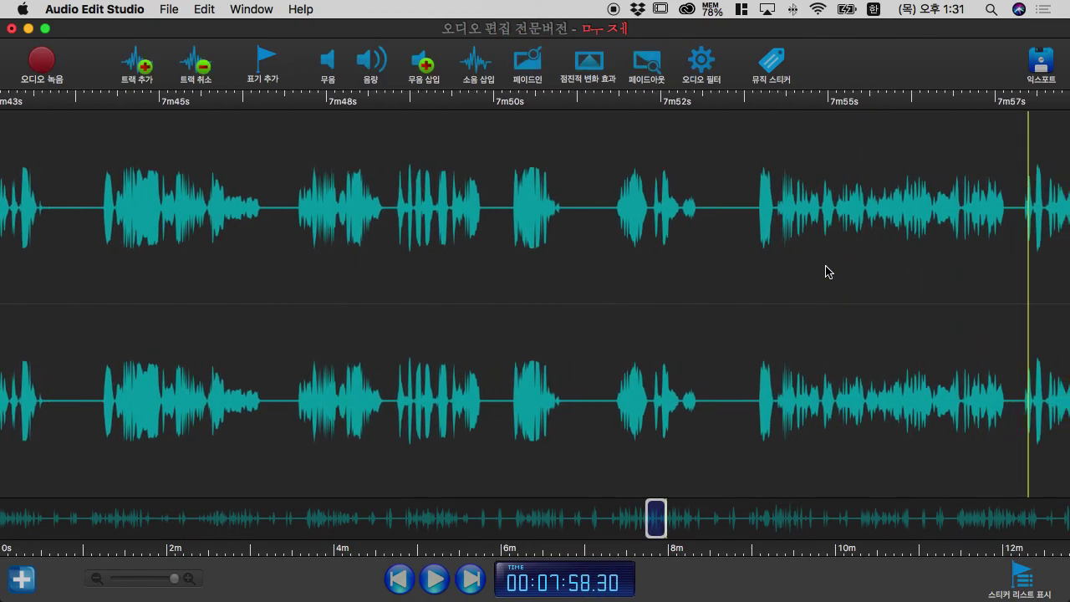
pyautogui.press('space')
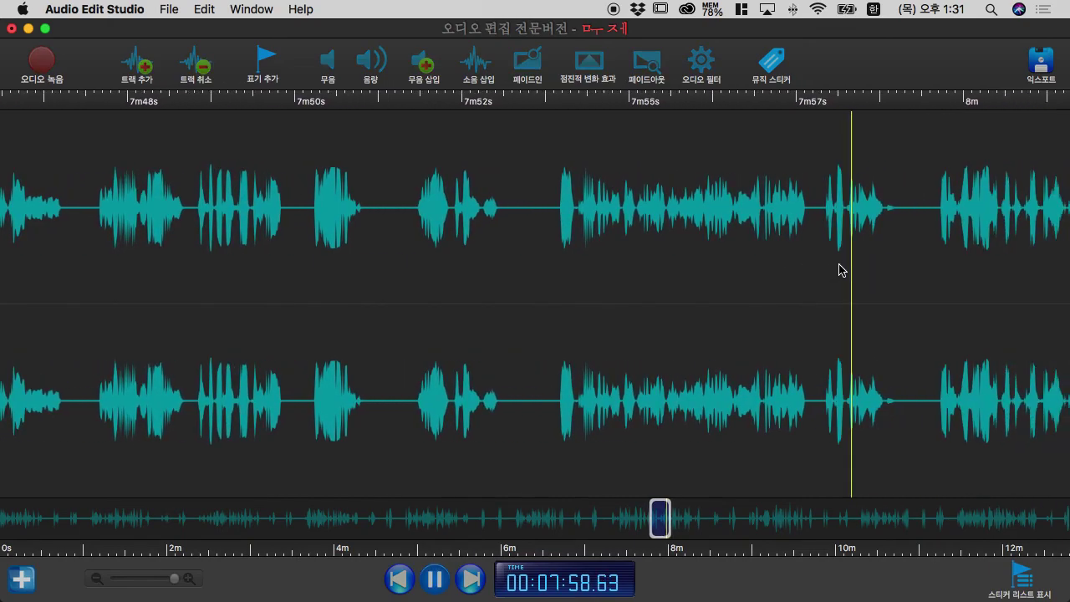
pyautogui.press('space')
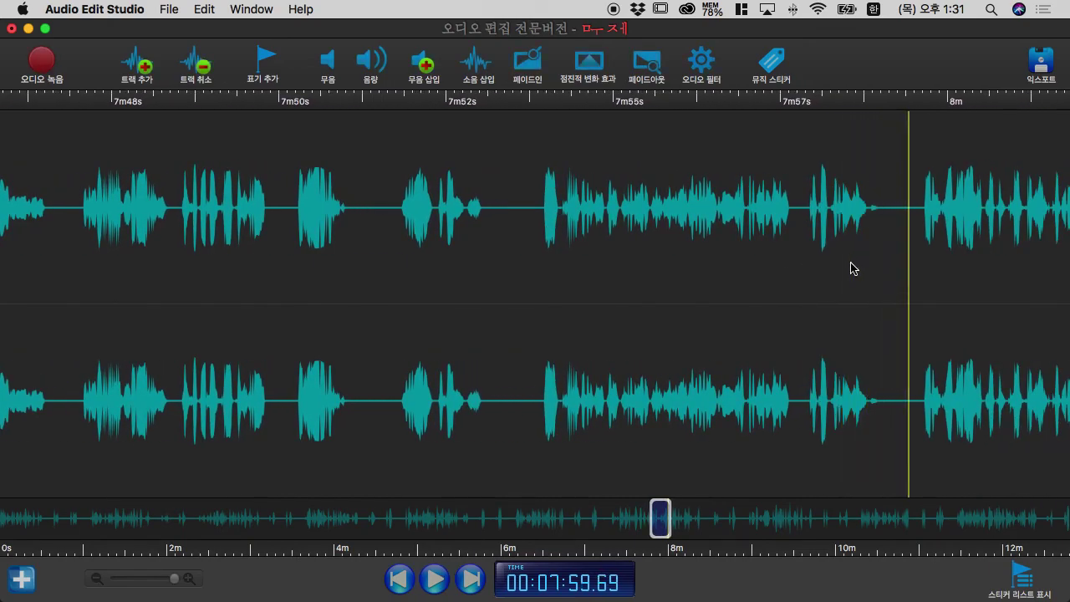
# Play on to the conversation's end at about 8:17.4, pausing after the phrases at about 8:02.9, 8:06.9 and 8:11.1
pyautogui.press('space')
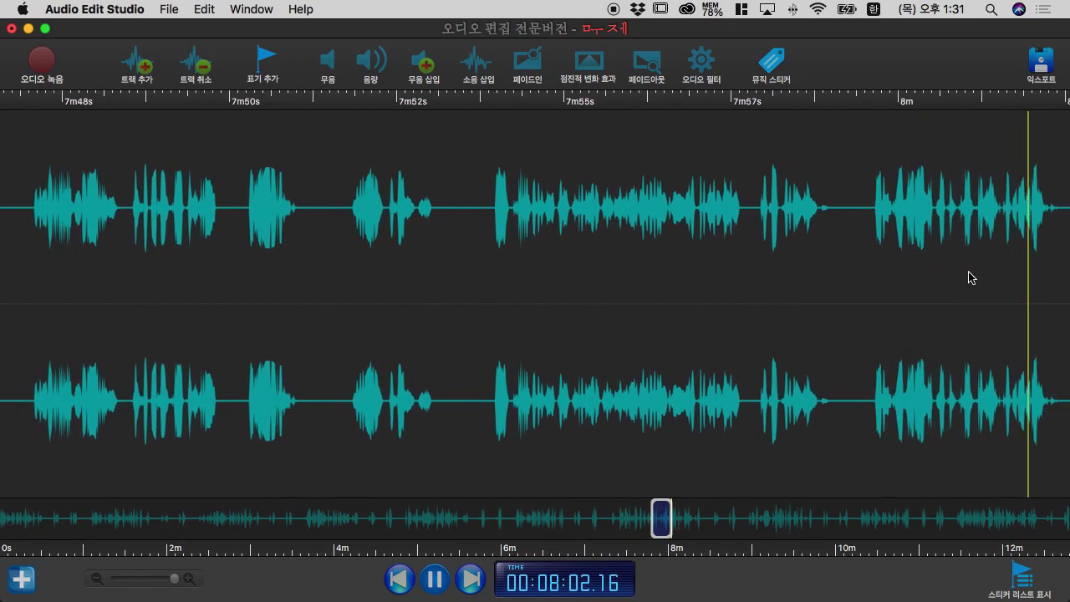
pyautogui.press('space')
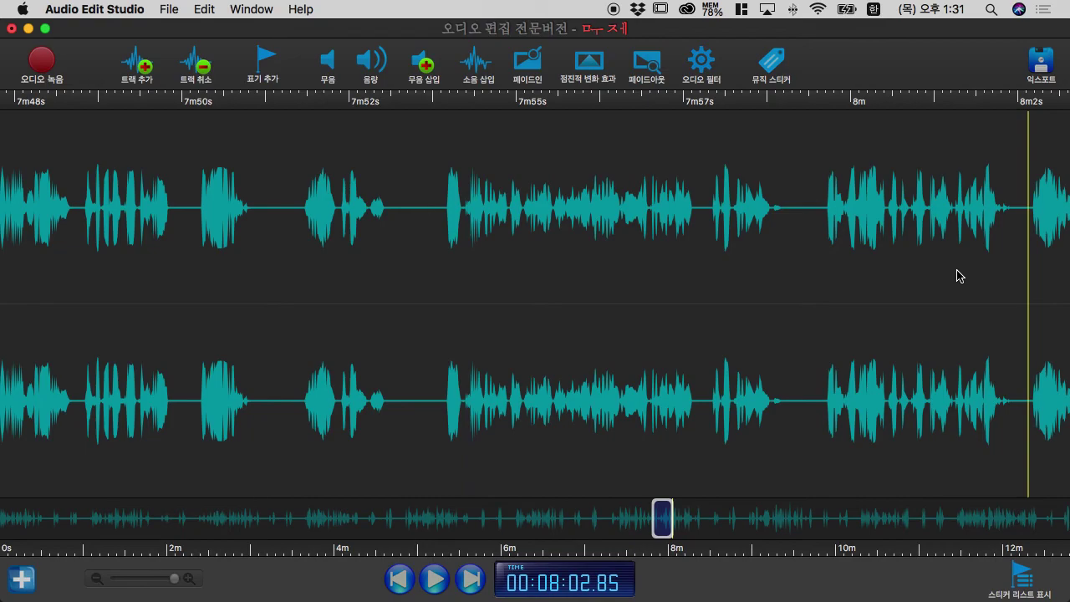
pyautogui.press('space')
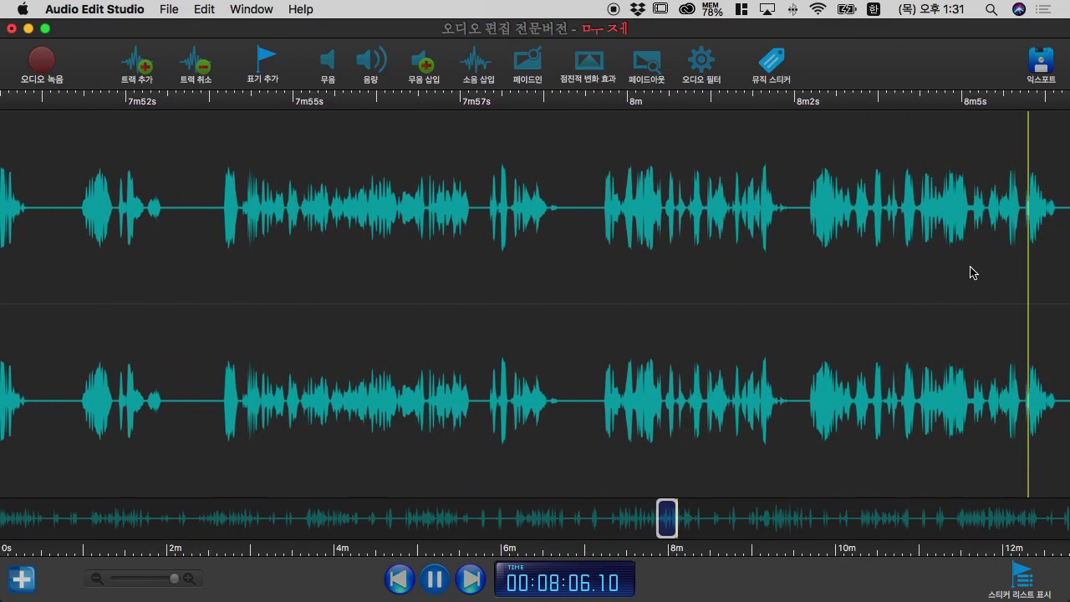
pyautogui.press('space')
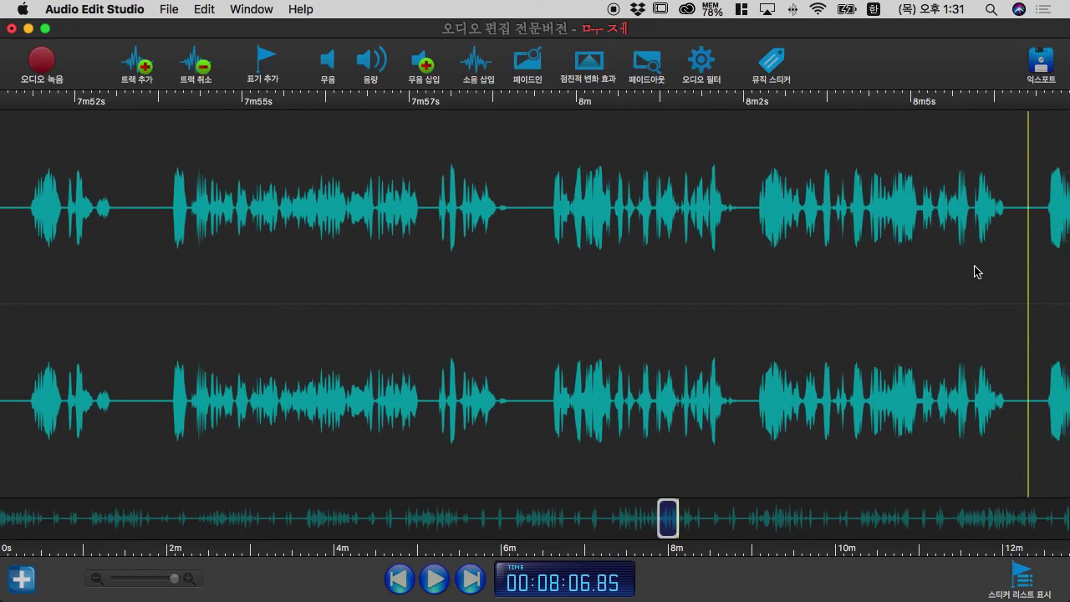
pyautogui.press('space')
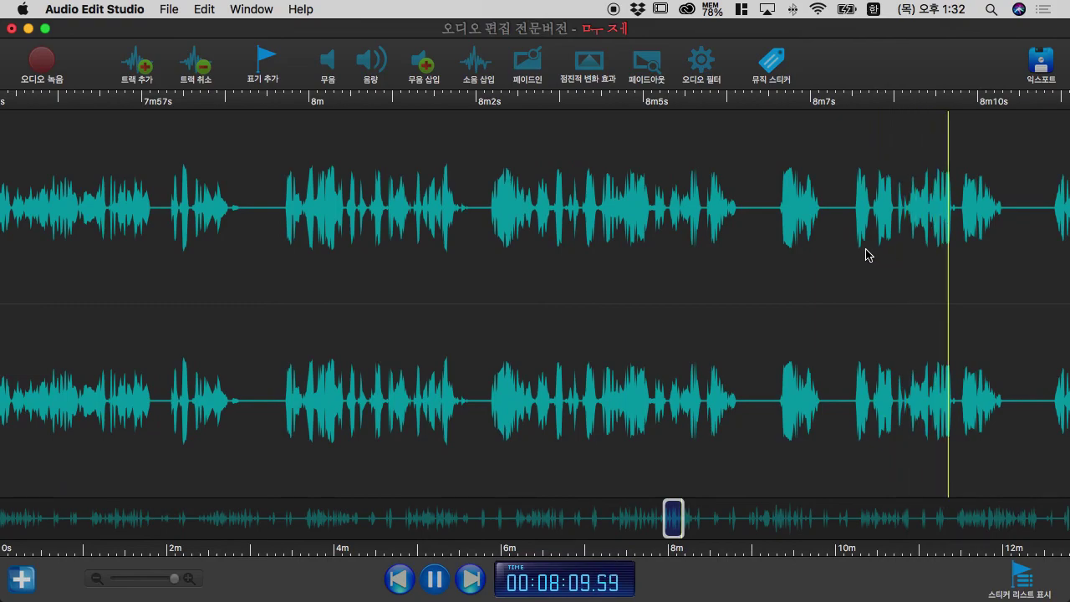
pyautogui.press('space')
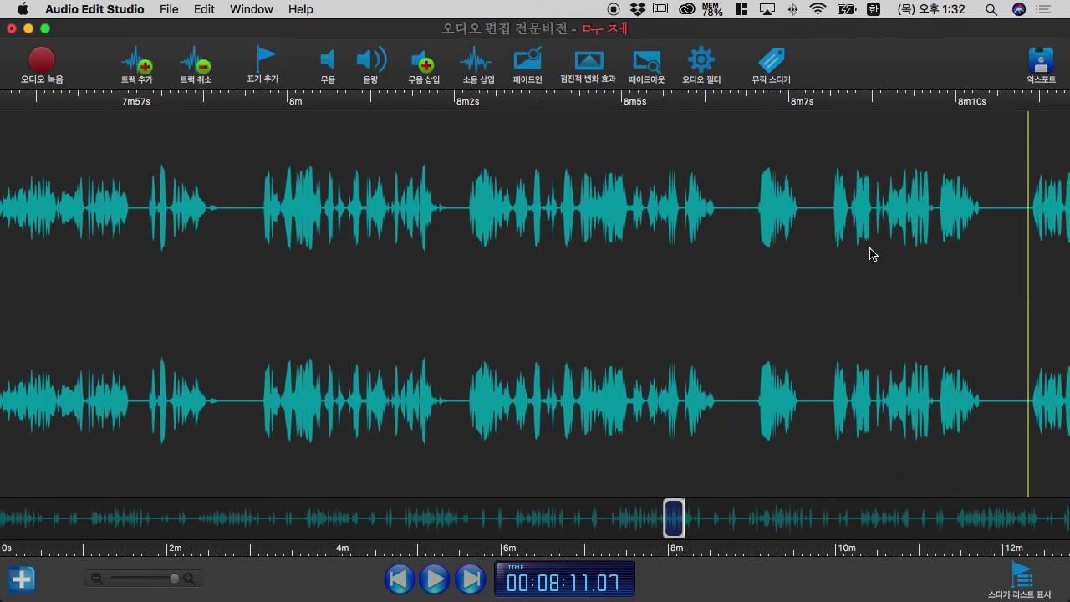
pyautogui.press('space')
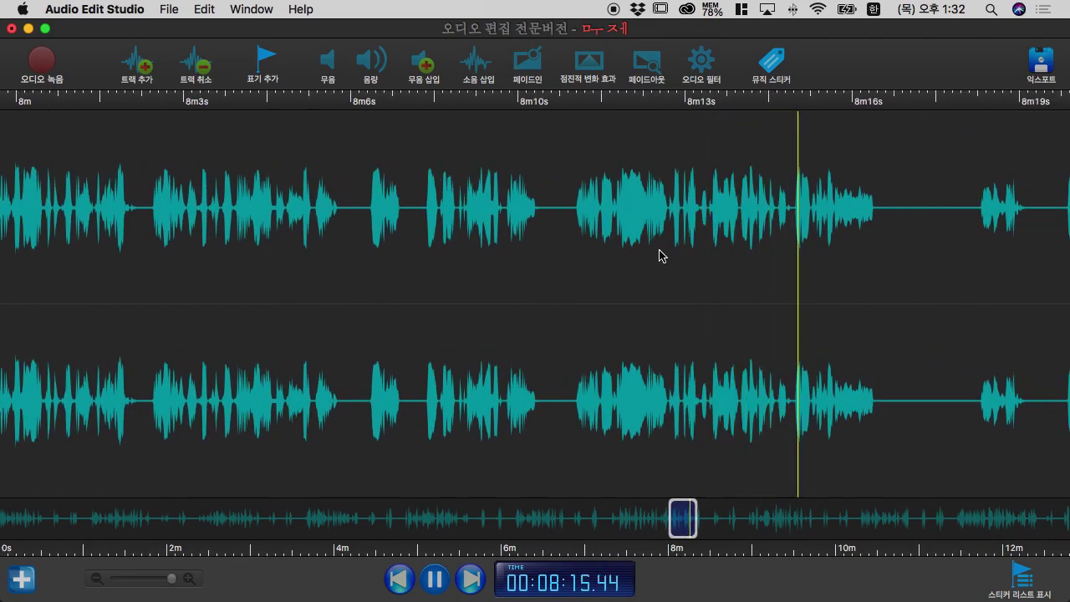
pyautogui.press('space')
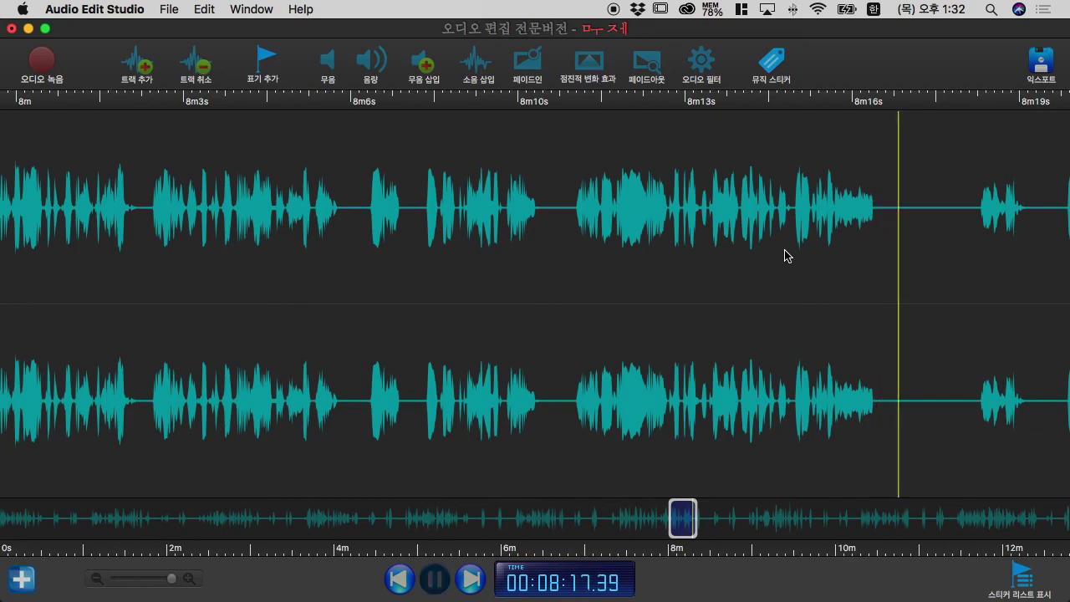
# Replay the whole conversation without pauses from its start at about 7:18, stopping at about 8:18.6
pyautogui.hscroll(3, 751, 256)
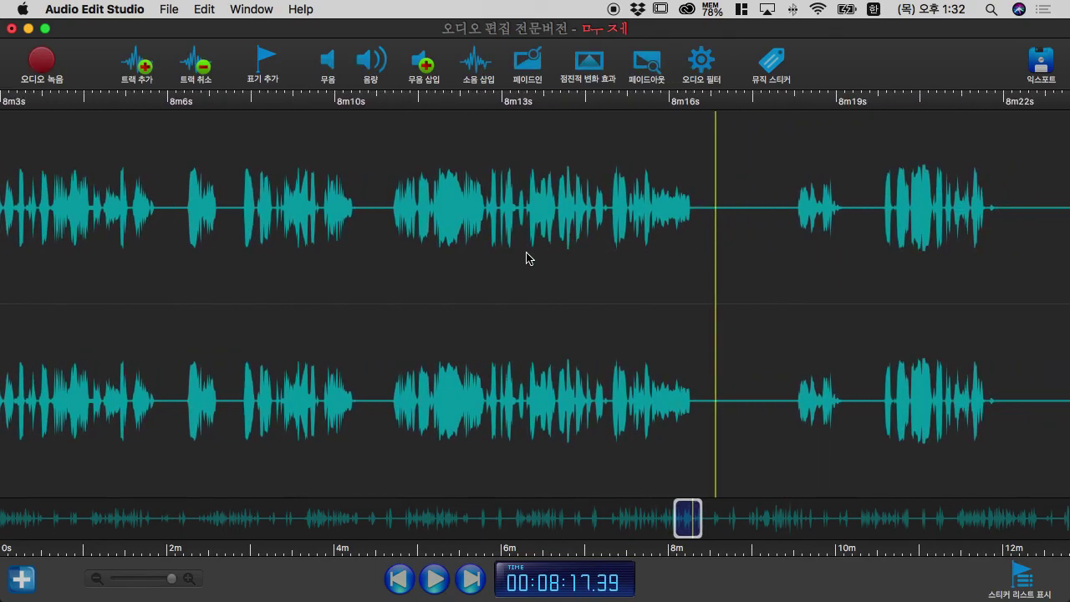
pyautogui.hscroll(-20, 535, 259)
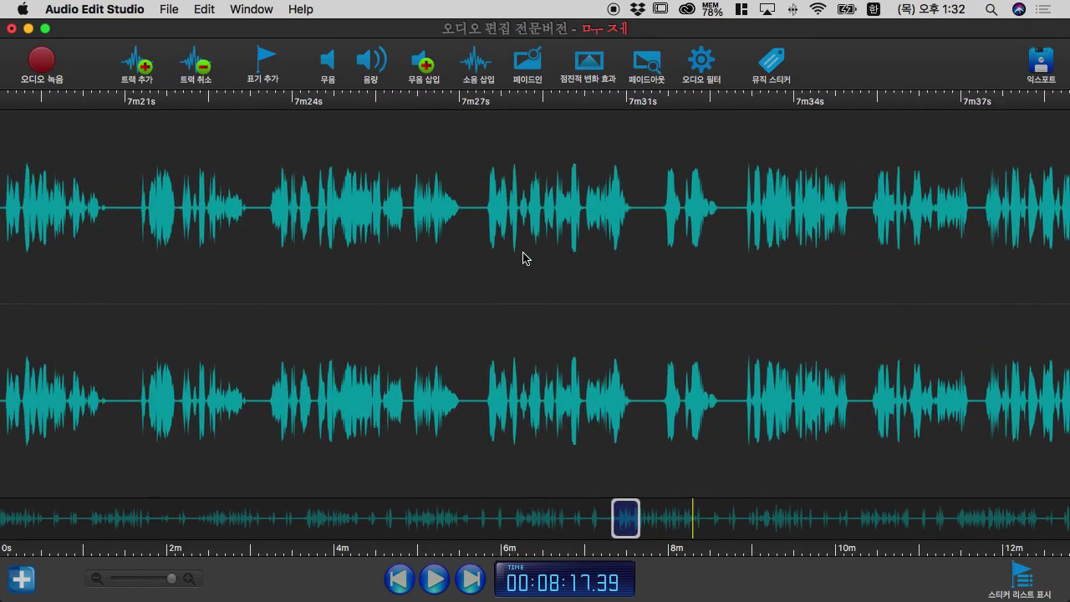
pyautogui.hscroll(-5, 525, 258)
pyautogui.hscroll(-1, 349, 280)
pyautogui.click(311, 301)
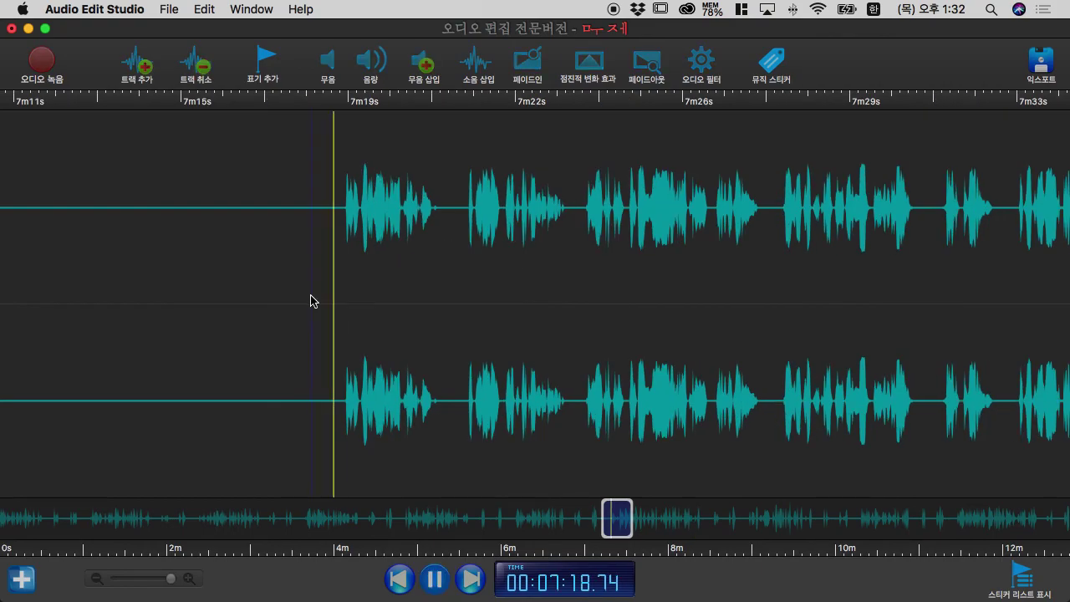
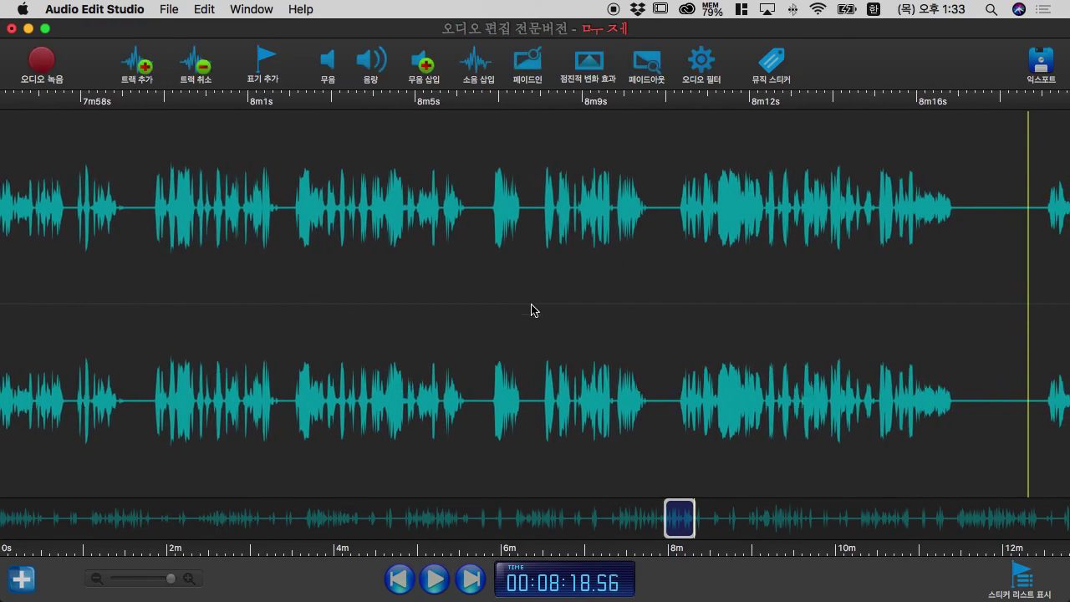
# Play the next conversation from its start at about 8:57.6, and pause during its opening phrase
pyautogui.hscroll(15, 582, 323)
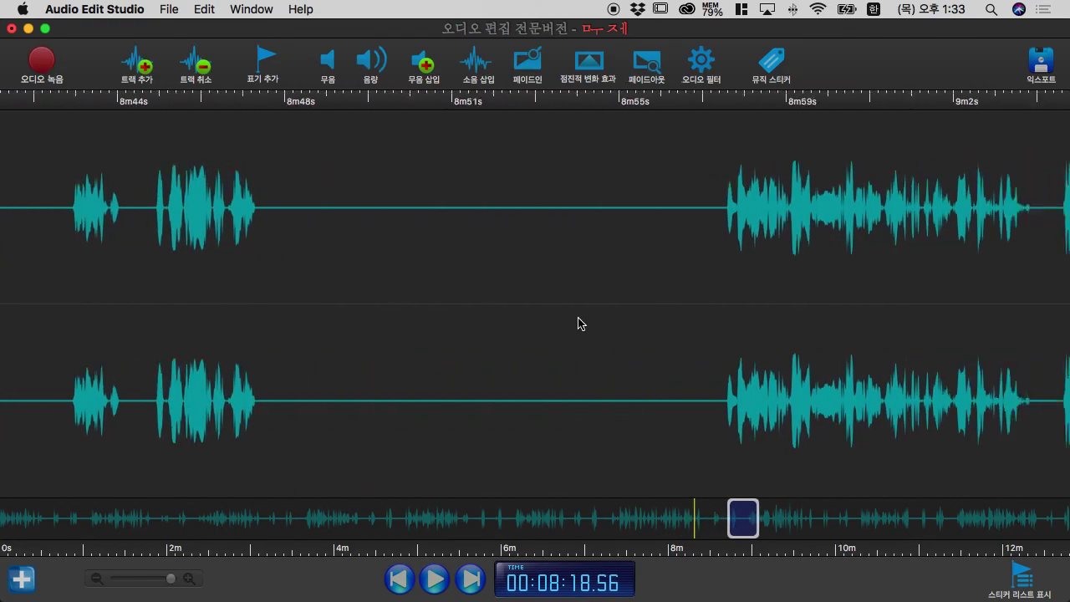
pyautogui.hscroll(-2, 581, 324)
pyautogui.click(340, 298)
pyautogui.press('space')
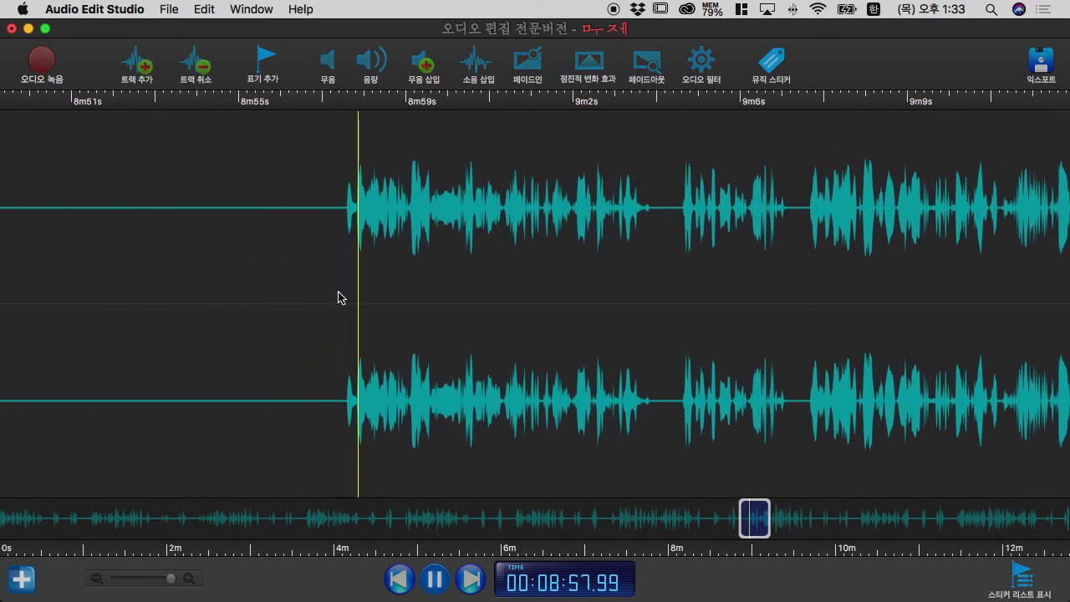
pyautogui.press('space')
# Replay the opening phrase twice from about 9:00, pausing at about 9:01.9 and at the phrase's end at about 9:04.6
pyautogui.click(453, 268)
pyautogui.press('space')
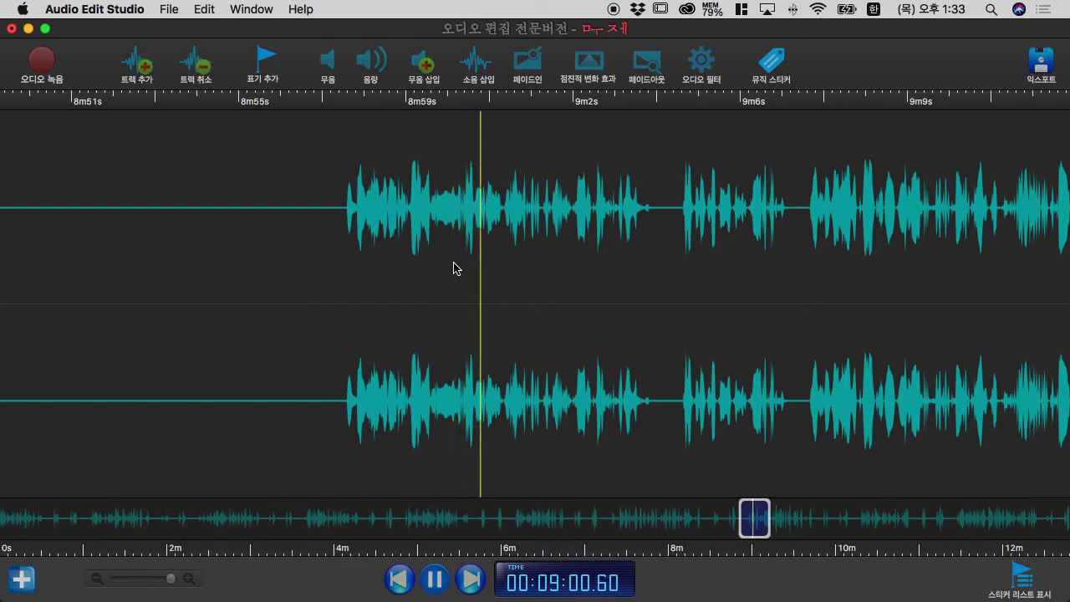
pyautogui.press('space')
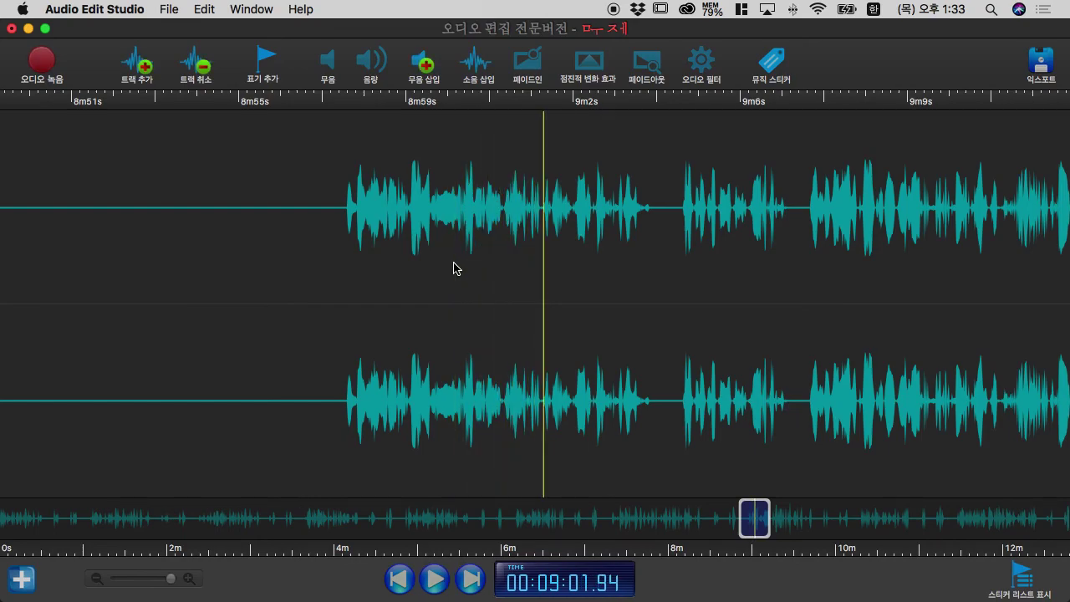
pyautogui.click(453, 263)
pyautogui.press('space')
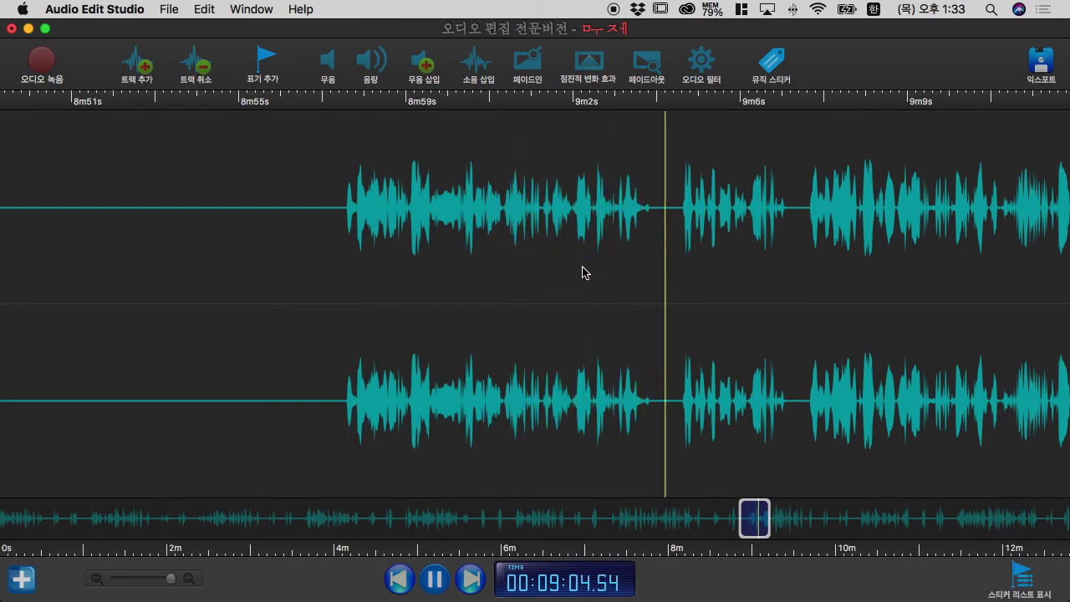
pyautogui.press('space')
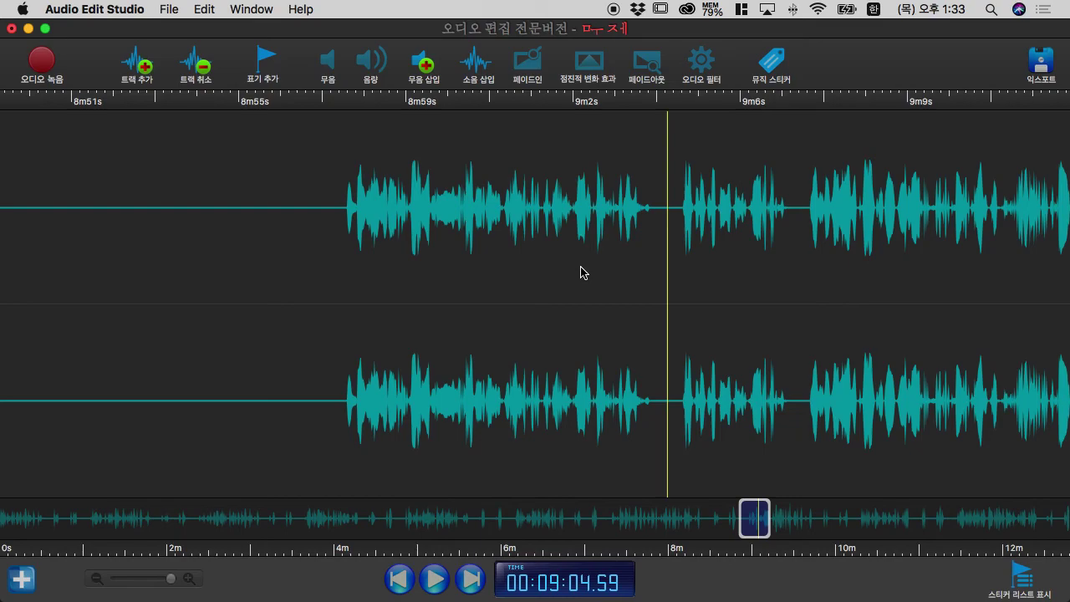
# Listen again to the phrase beginning at about 9:04.5, and replay the long one after it from about 9:08.7, pausing at about 9:12
pyautogui.press('space')
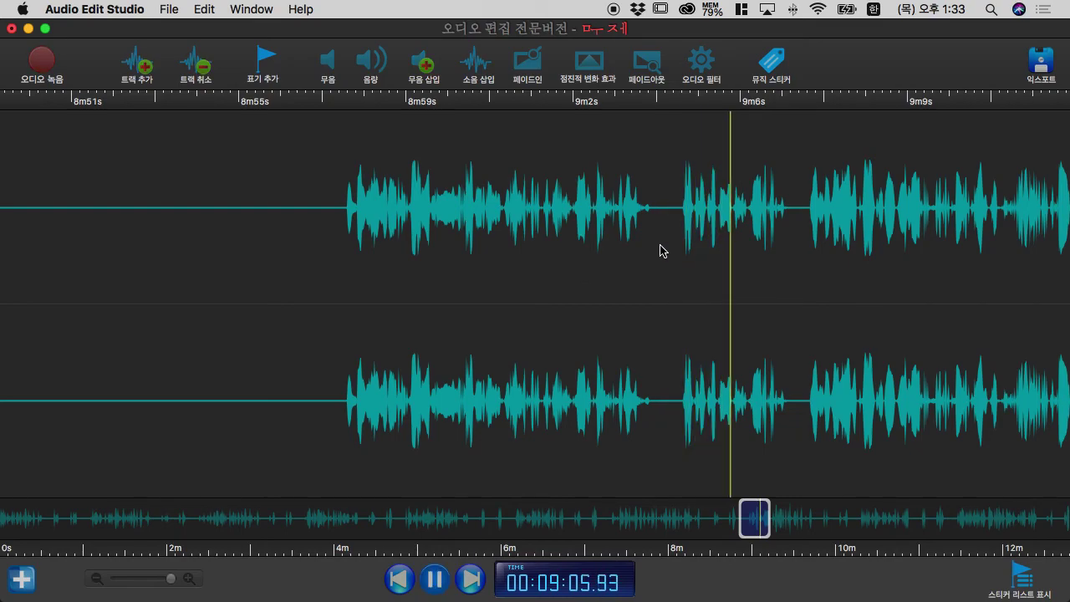
pyautogui.click(661, 249)
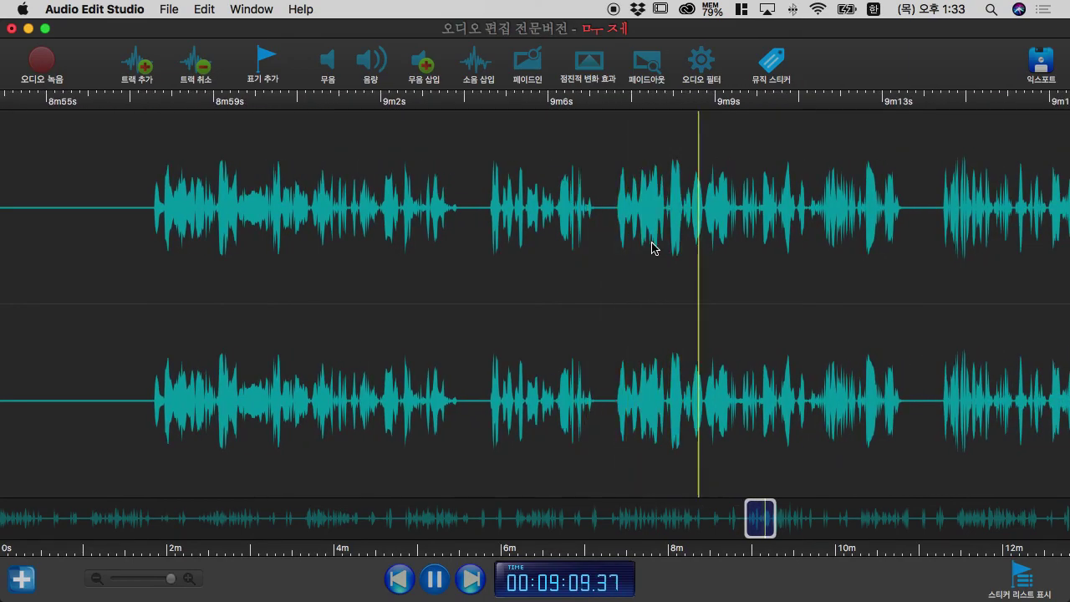
pyautogui.press('space')
pyautogui.click(667, 245)
pyautogui.press('space')
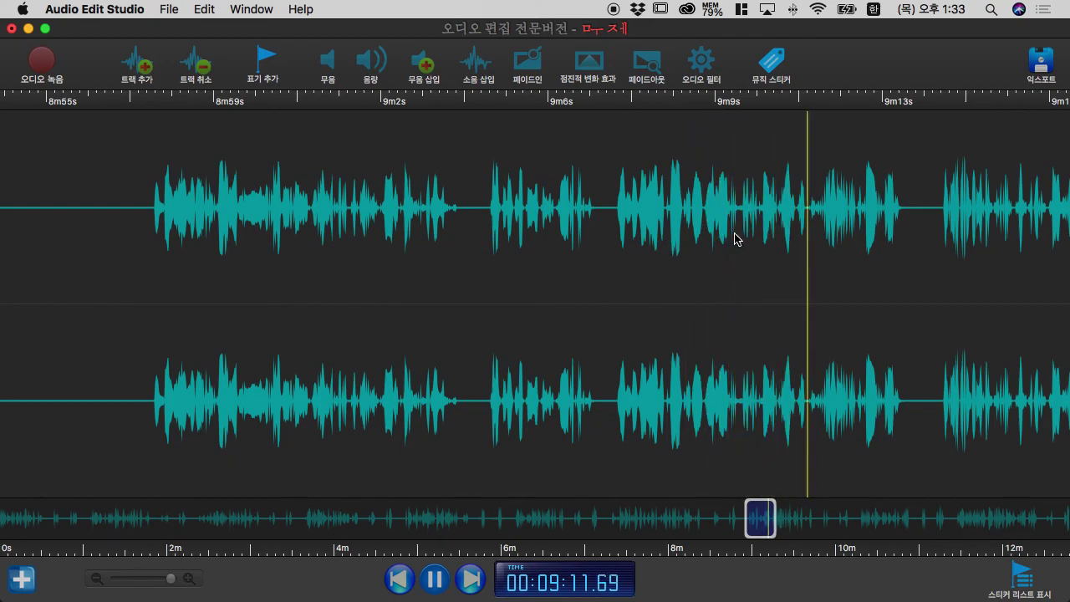
pyautogui.press('space')
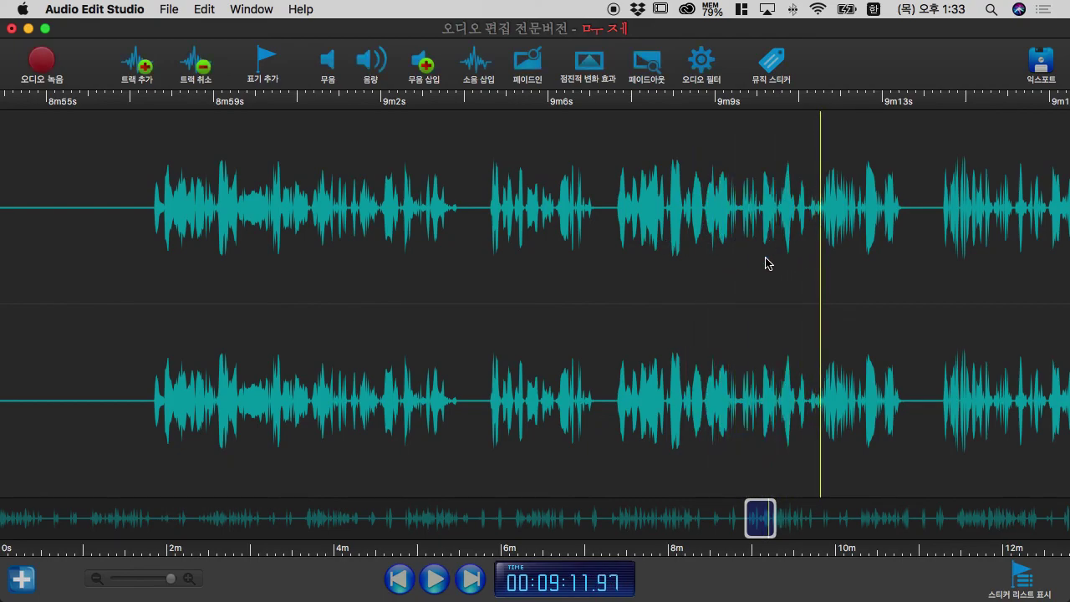
# Play on from about 9:12, pausing after the phrases at about 9:18.4 and 9:22
pyautogui.press('space')
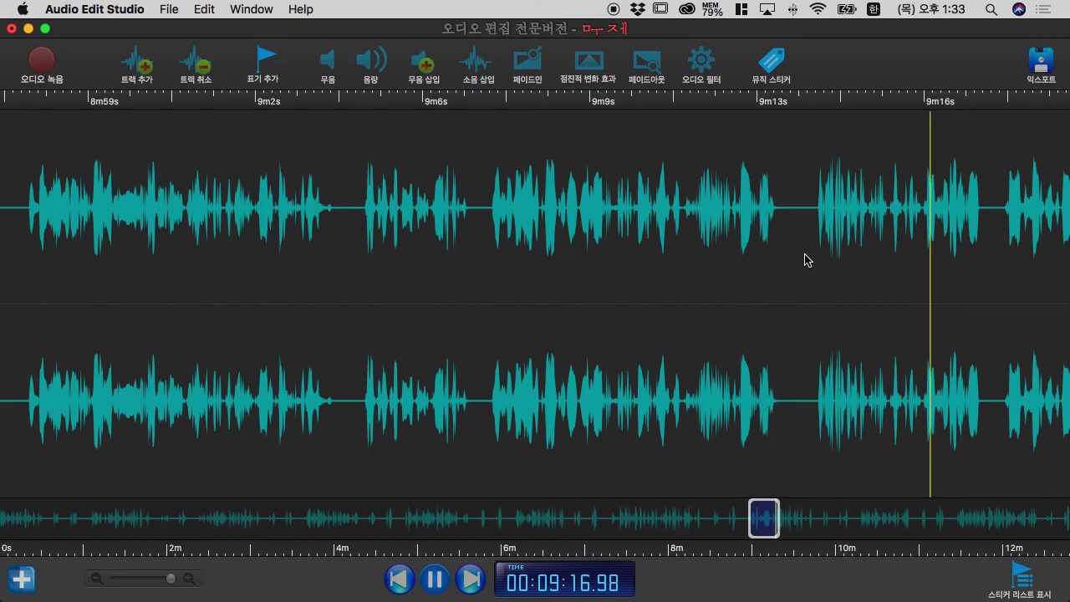
pyautogui.press('space')
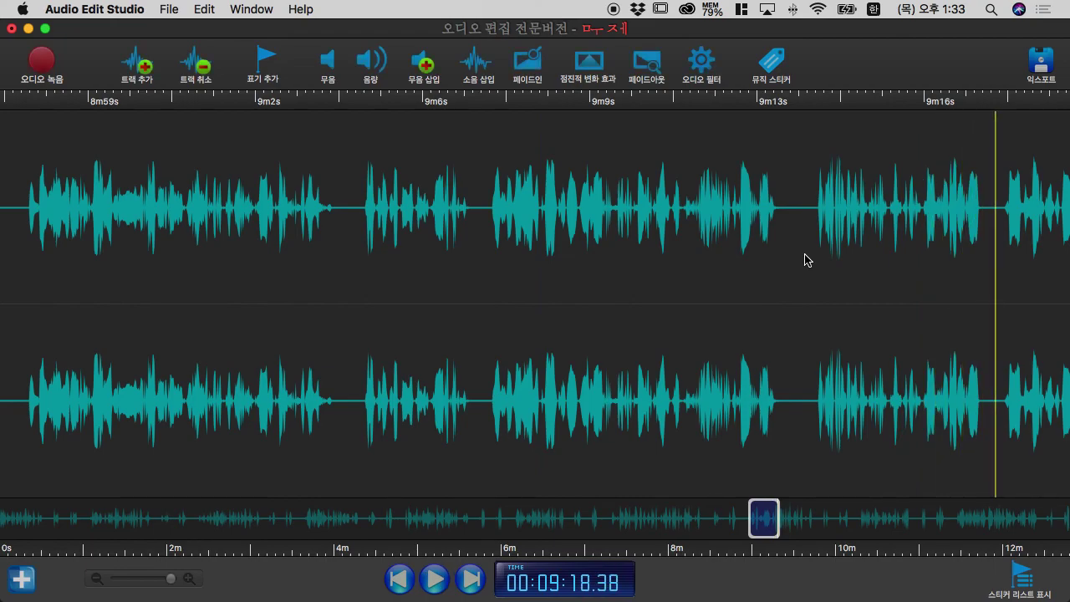
pyautogui.press('space')
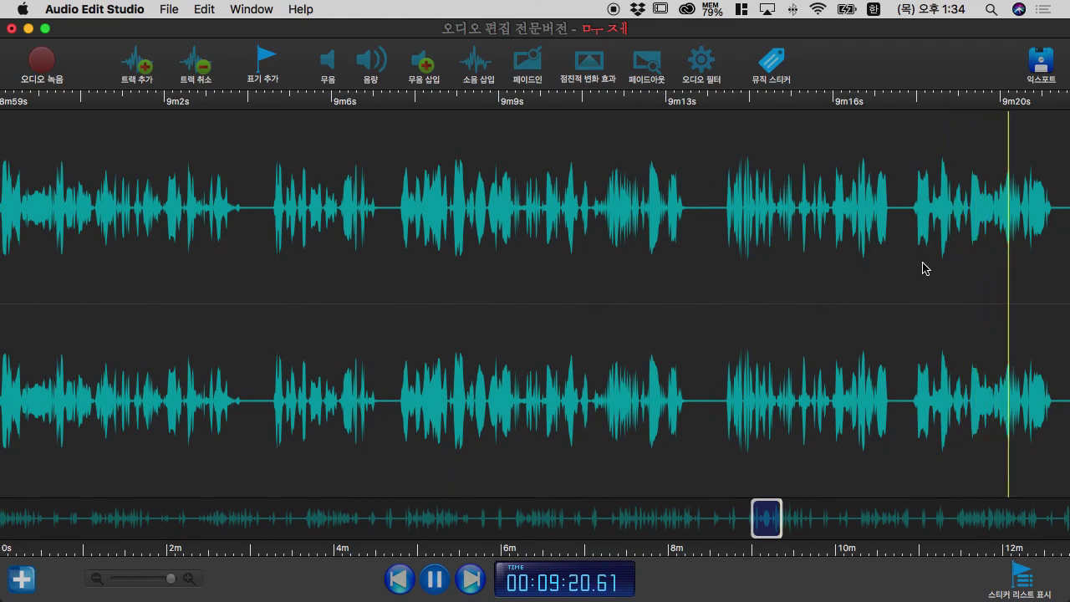
pyautogui.press('space')
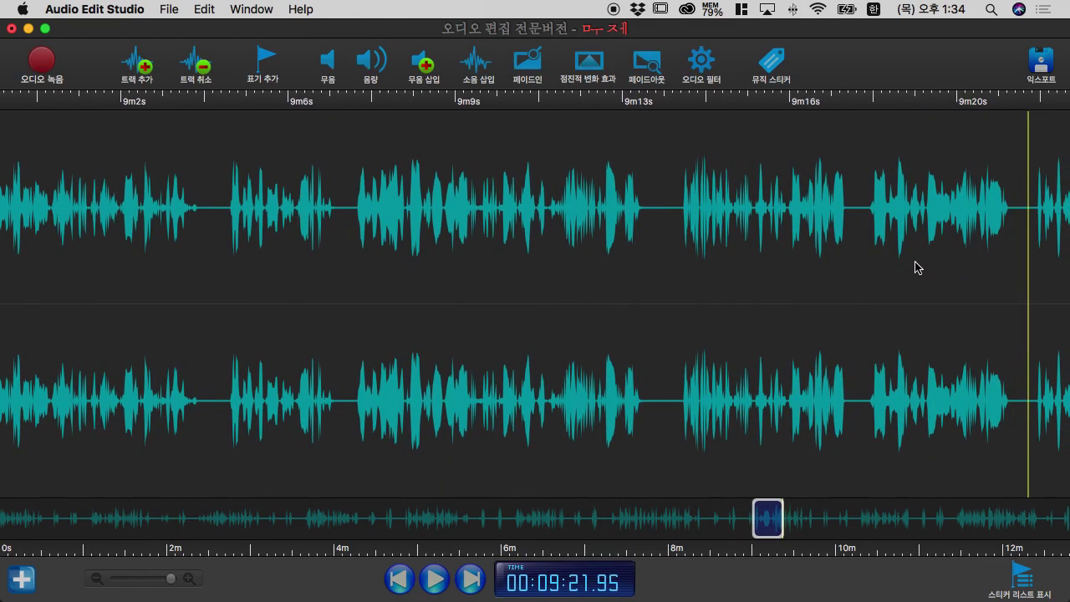
# Play on from about 9:22 with a brief pause mid-phrase, pausing after the phrases at about 9:25.6 and 9:29.5
pyautogui.press('space')
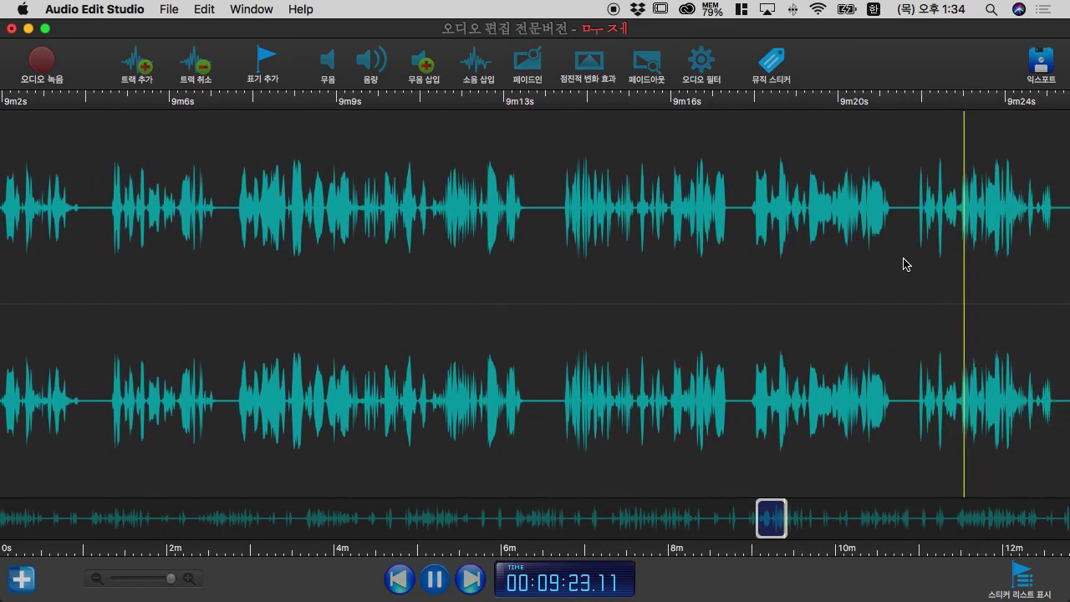
pyautogui.press('space')
pyautogui.press('space')
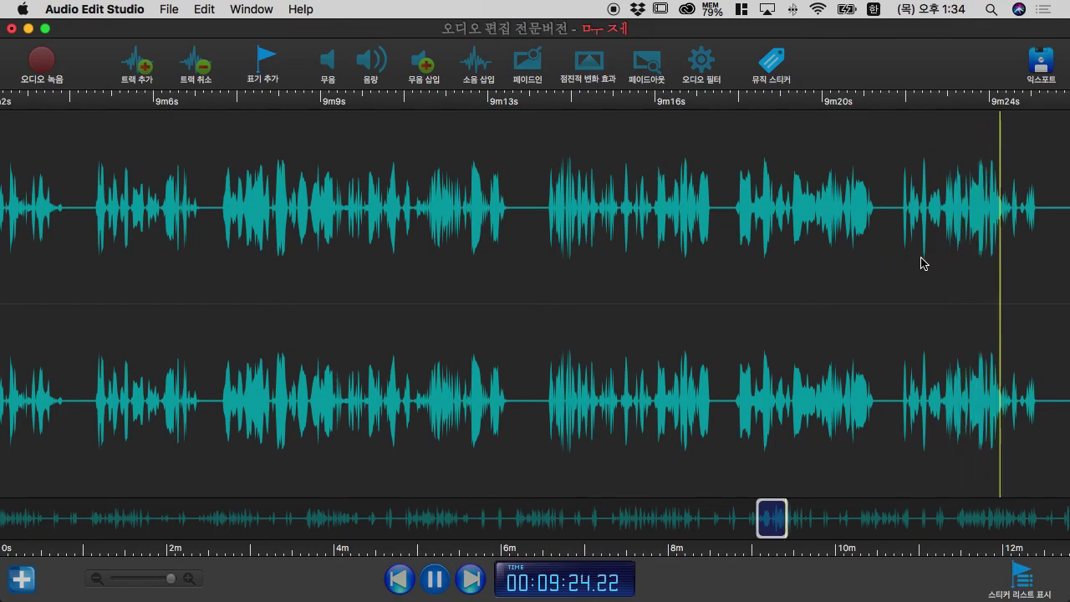
pyautogui.press('space')
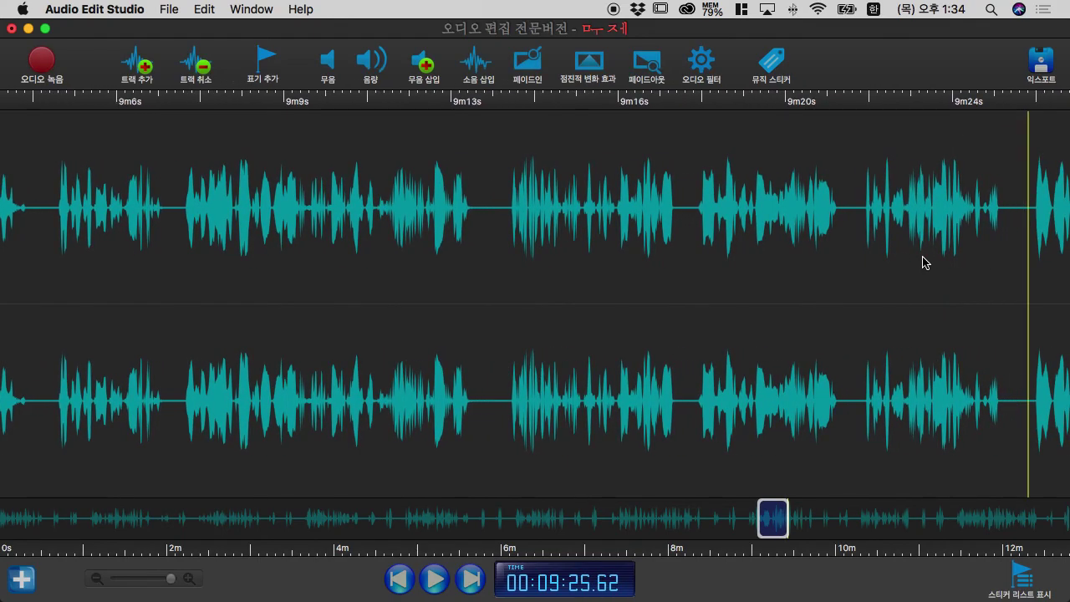
pyautogui.press('space')
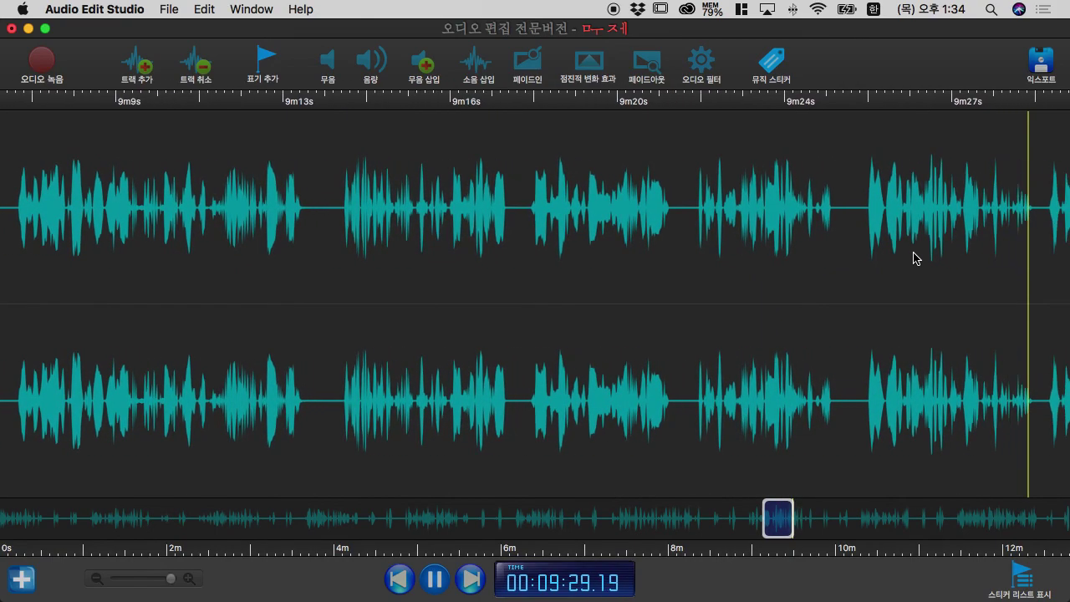
pyautogui.press('space')
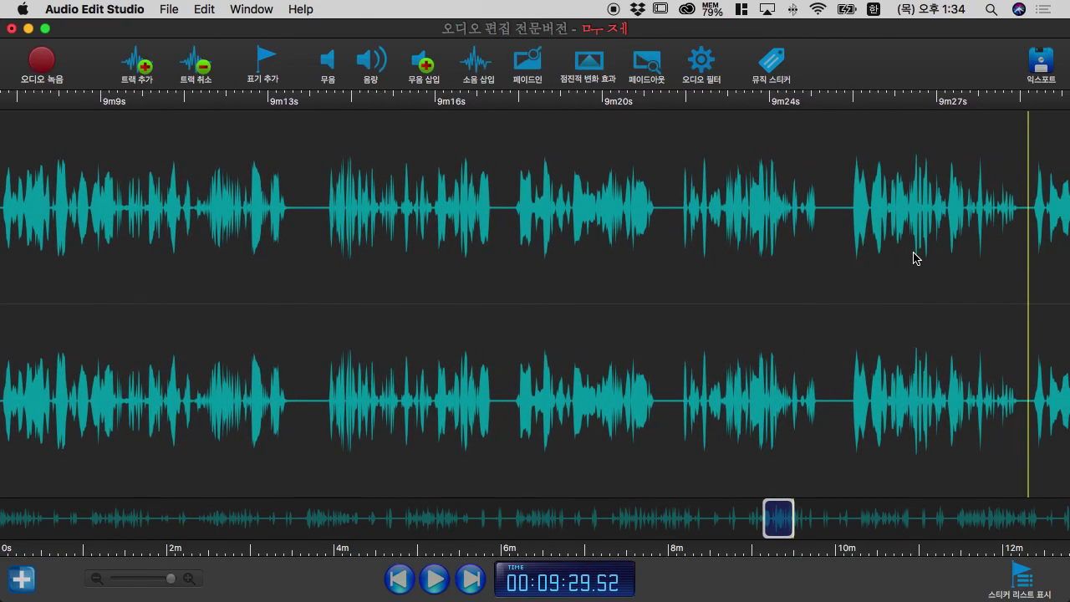
# Play and repeat the phrase beginning at about 9:29.5, and continue to the conversation's end at about 9:36.6
pyautogui.press('space')
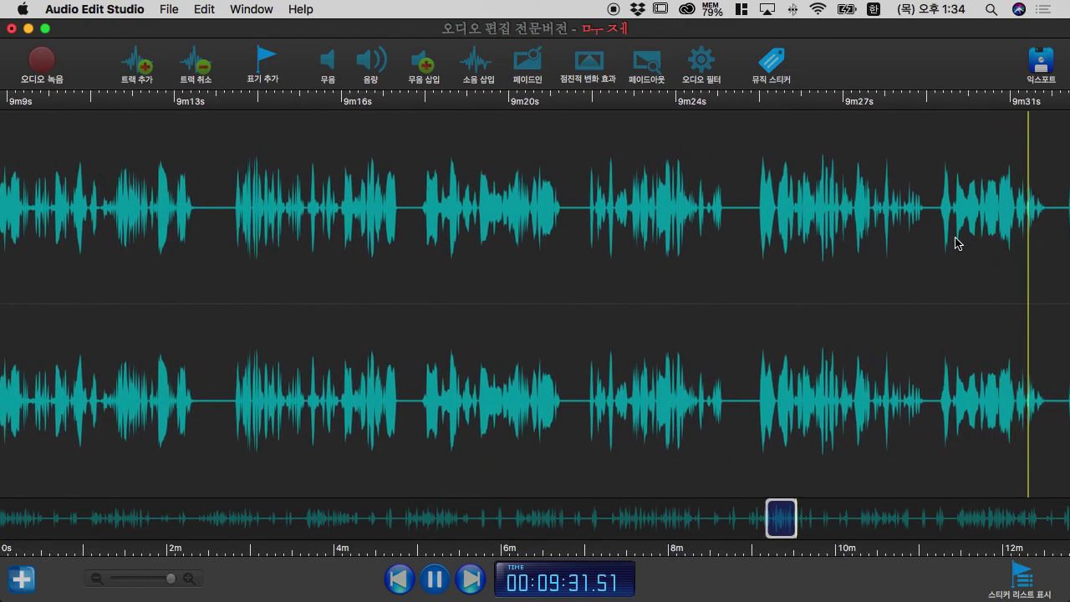
pyautogui.press('space')
pyautogui.click(929, 260)
pyautogui.press('space')
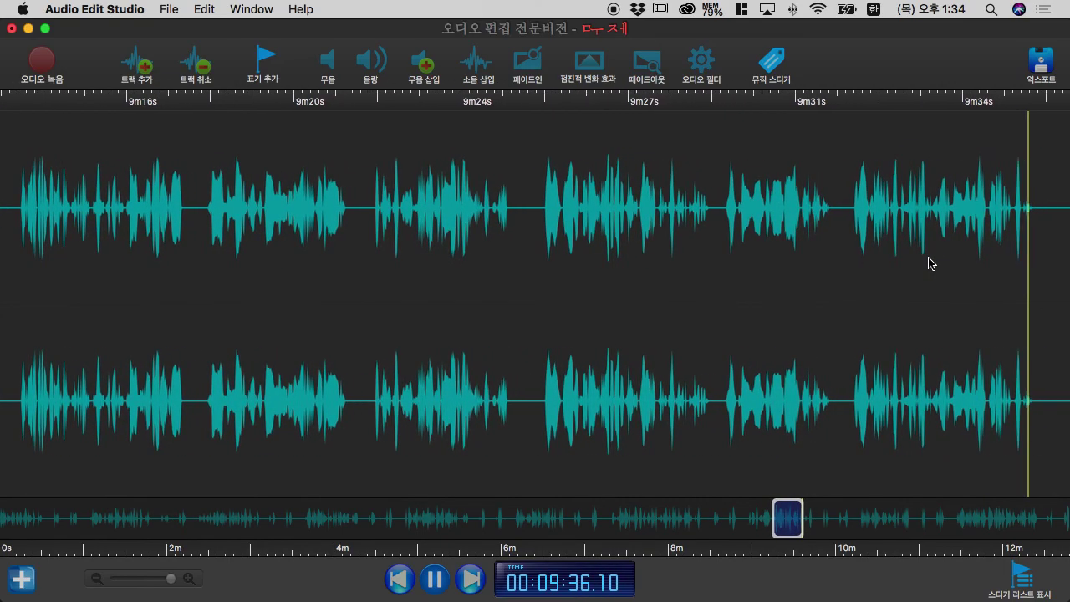
pyautogui.press('space')
# Replay the whole conversation without pauses from its start at about 8:57, stopping at about 9:37.3
pyautogui.hscroll(2, 925, 266)
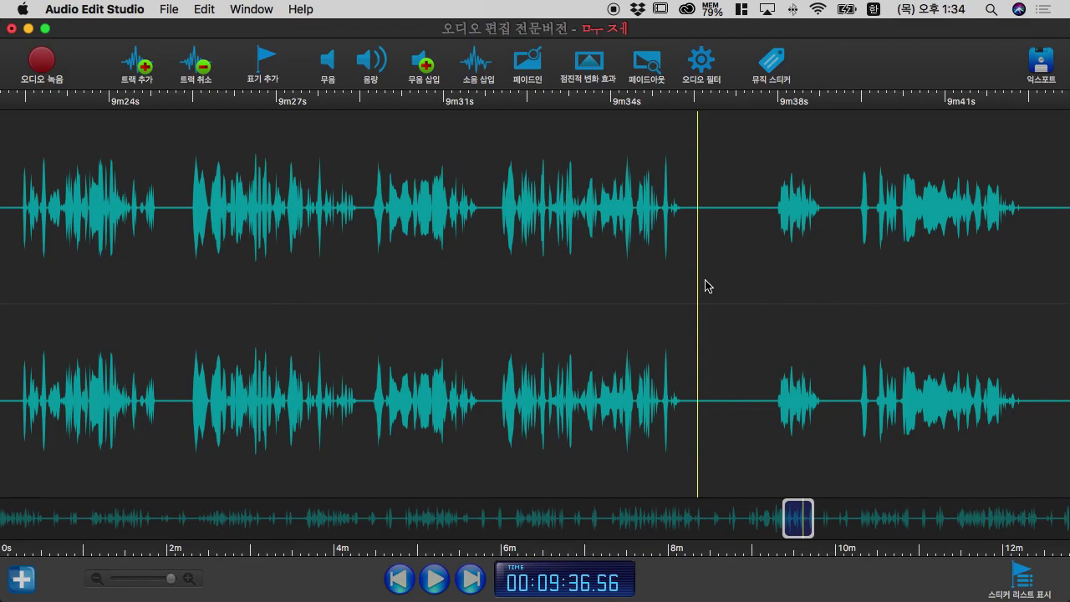
pyautogui.hscroll(-10, 705, 289)
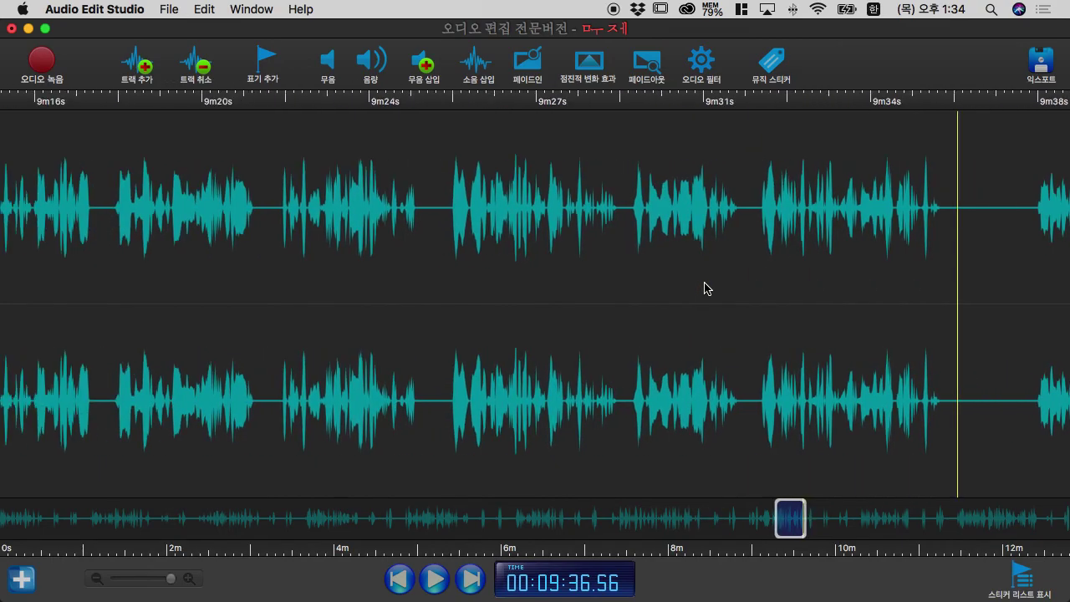
pyautogui.hscroll(-6, 705, 289)
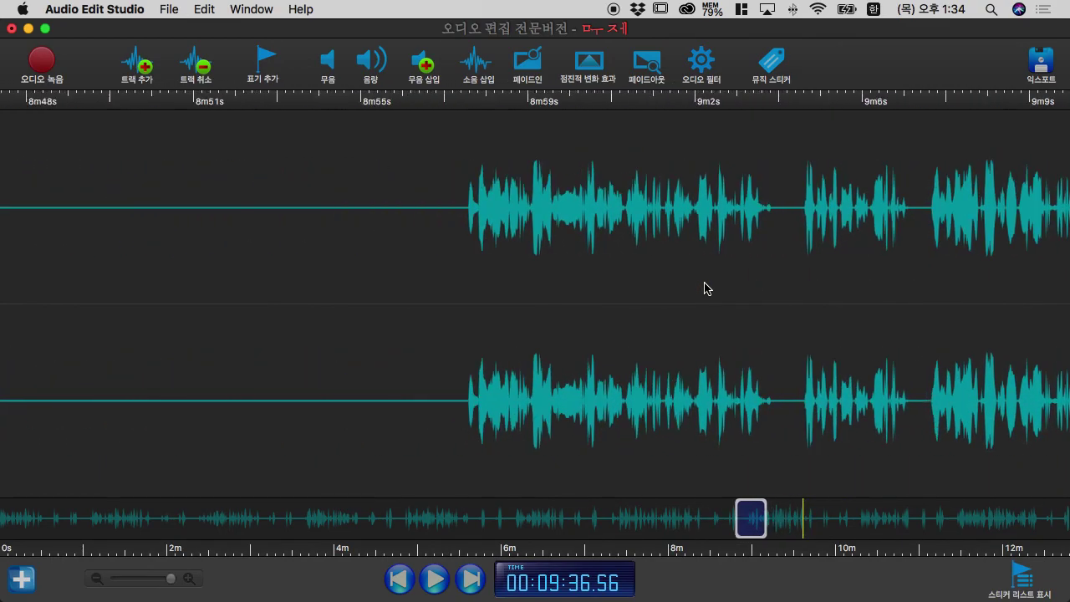
pyautogui.click(717, 313)
pyautogui.press('space')
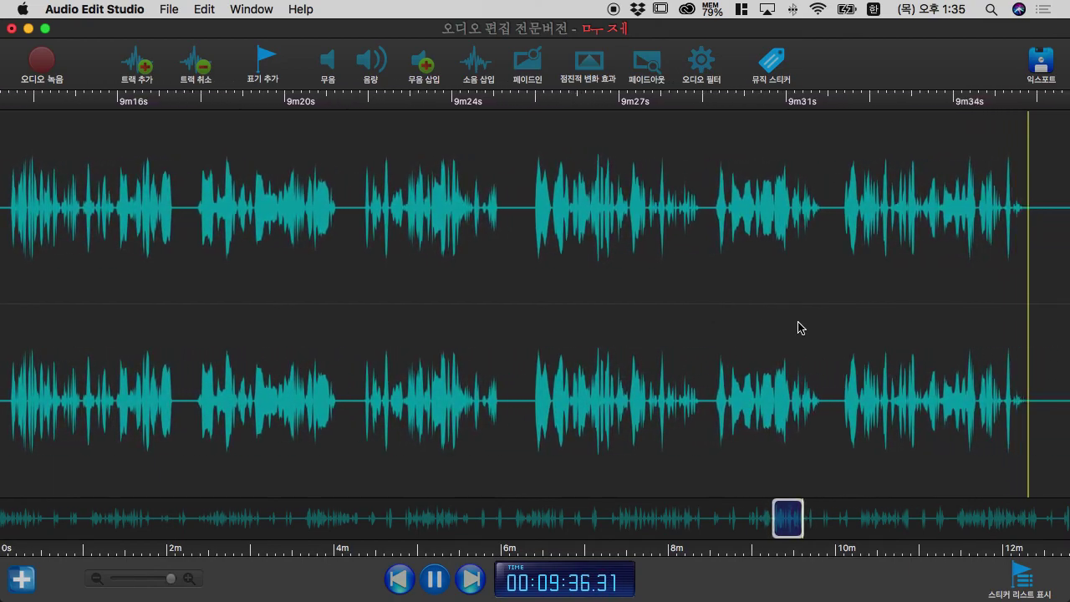
pyautogui.press('space')
# Find the next conversation's start at about 10:18.2 and play its opening, restarting once from the beginning
pyautogui.hscroll(10, 823, 337)
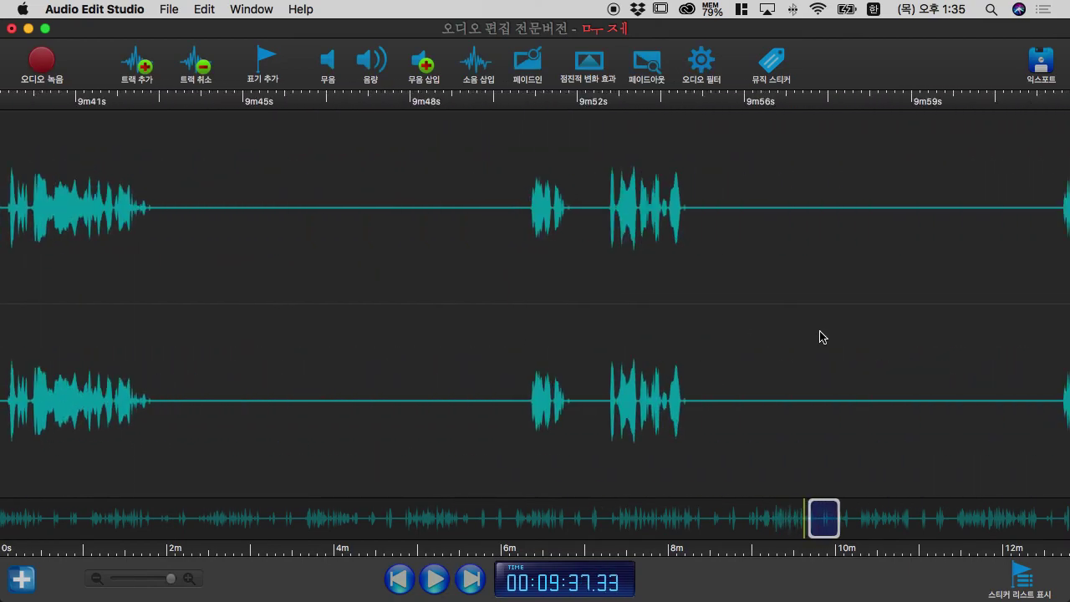
pyautogui.click(559, 313)
pyautogui.press('space')
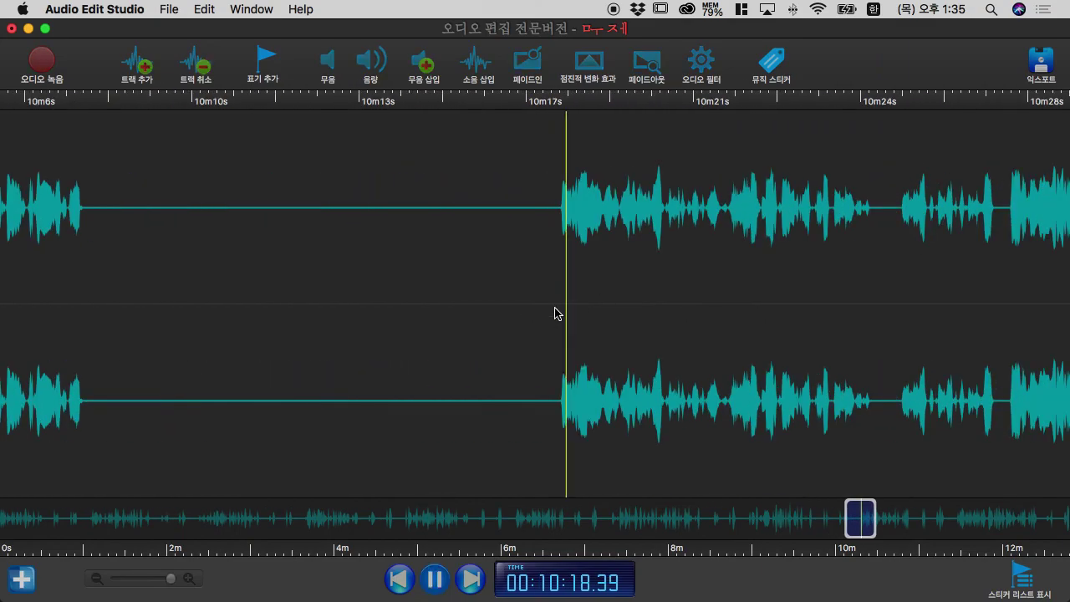
pyautogui.press('space')
pyautogui.click(559, 313)
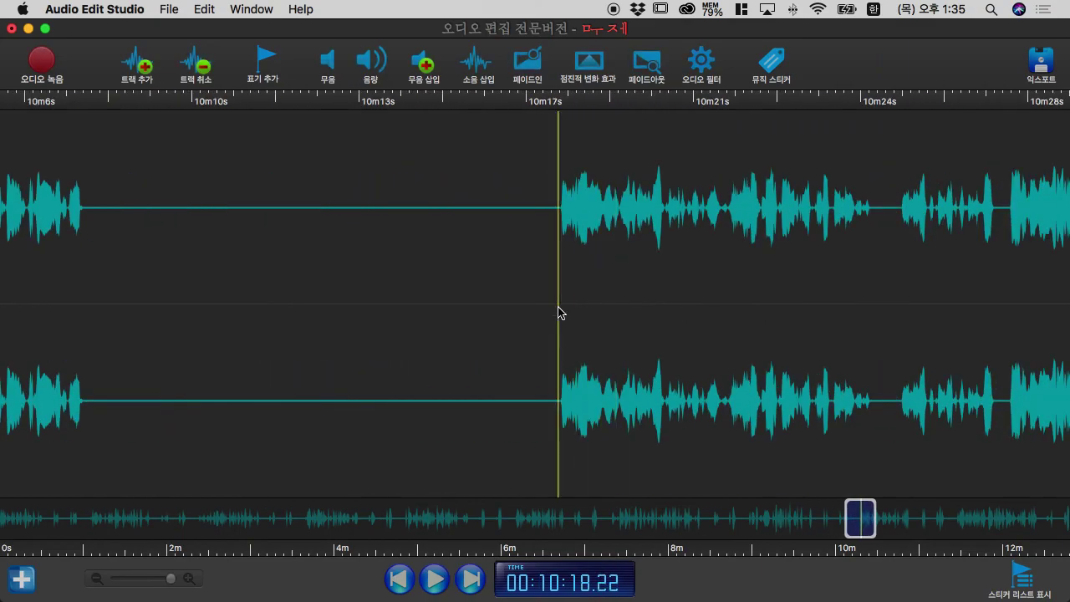
pyautogui.press('space')
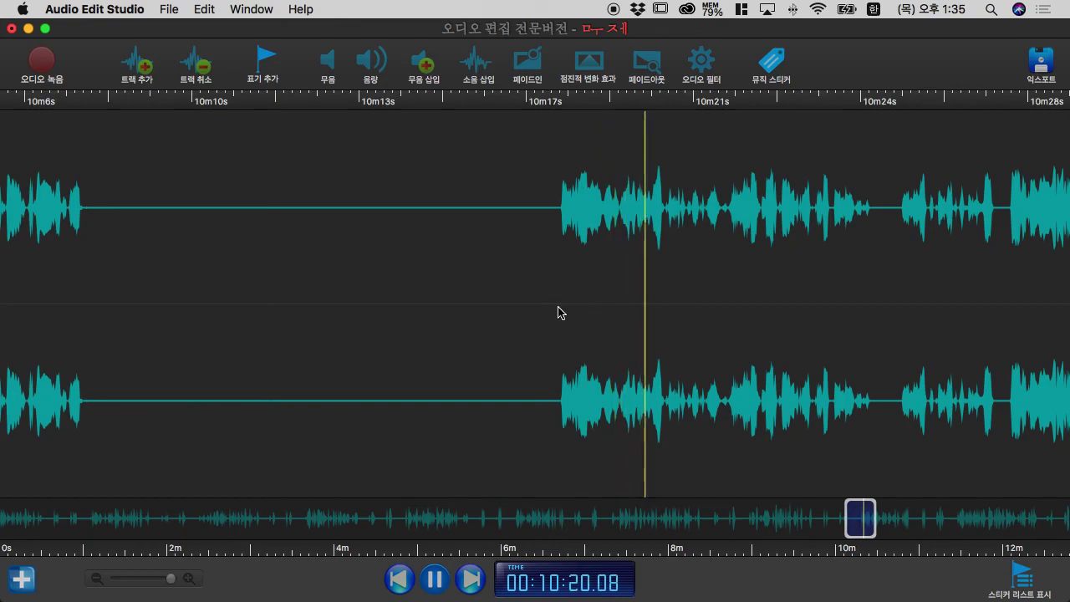
pyautogui.press('space')
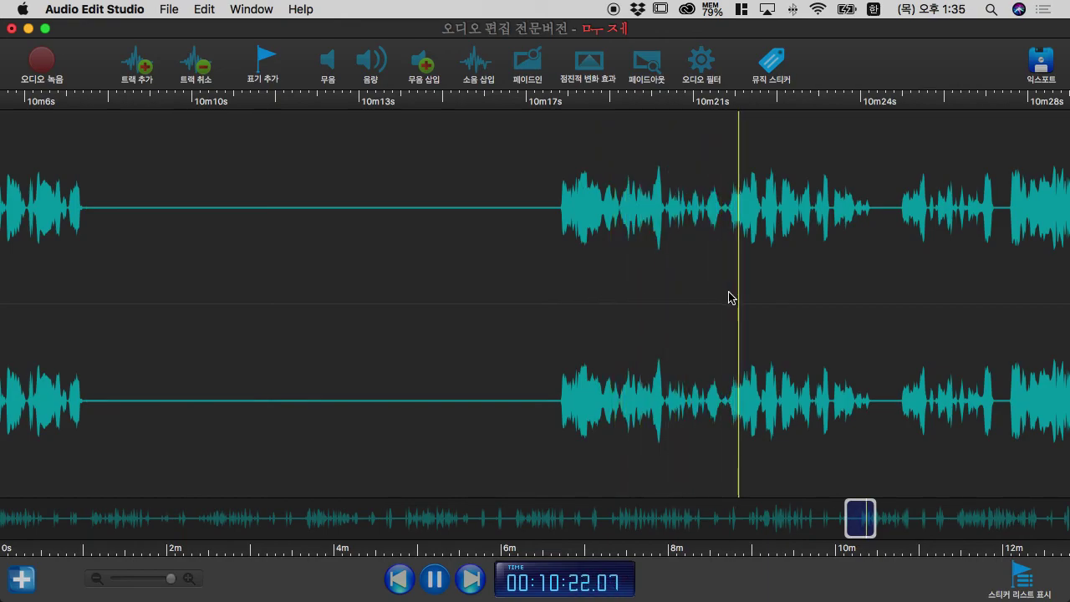
# Zoom the waveform in and play from about 10:20.3, pausing after the phrase at about 10:25.4
pyautogui.scroll(2, 720, 297)
pyautogui.click(726, 296)
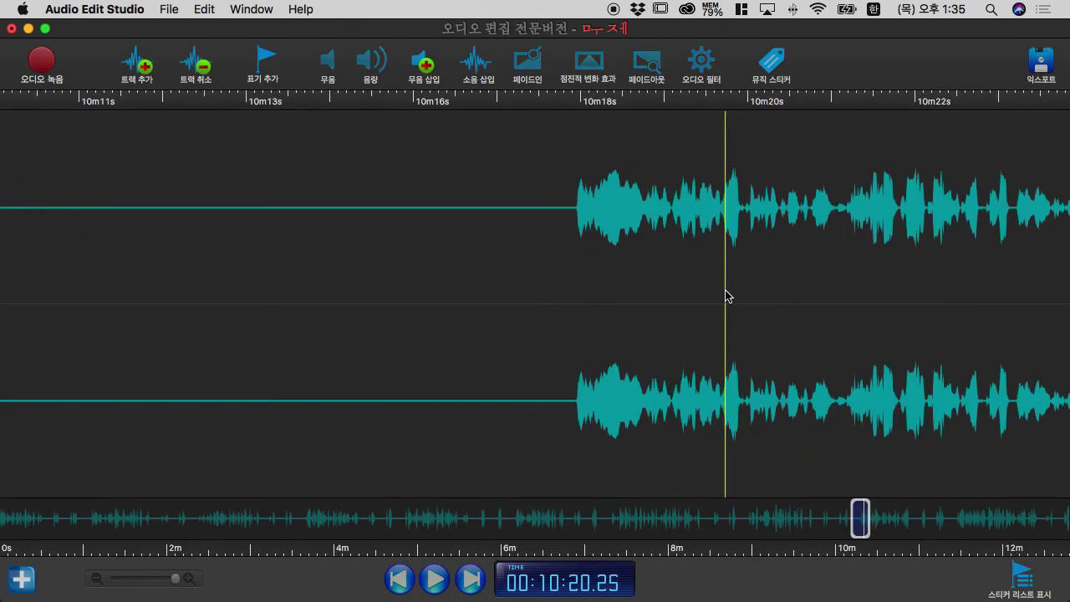
pyautogui.press('space')
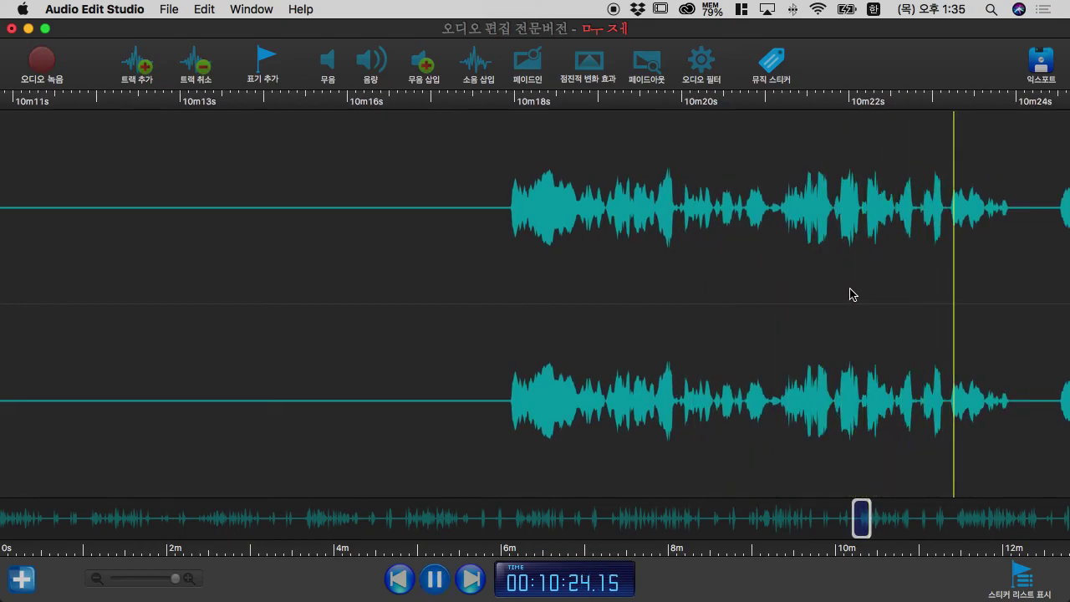
pyautogui.press('space')
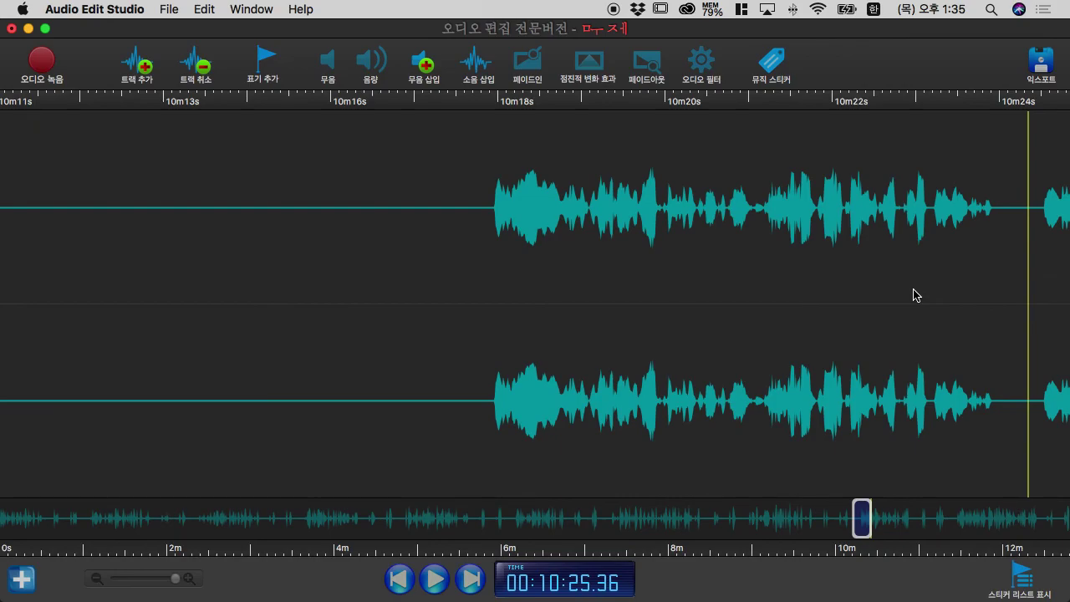
# Play on from about 10:25.4, pausing after the phrase at about 10:27.8 and again mid-phrase at about 10:30.9
pyautogui.press('space')
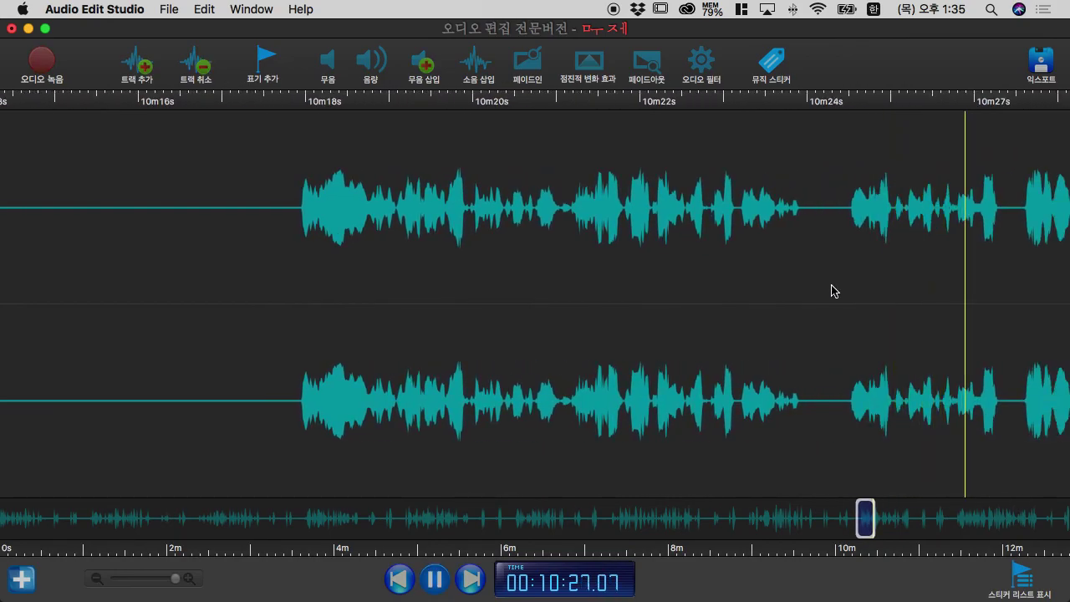
pyautogui.press('space')
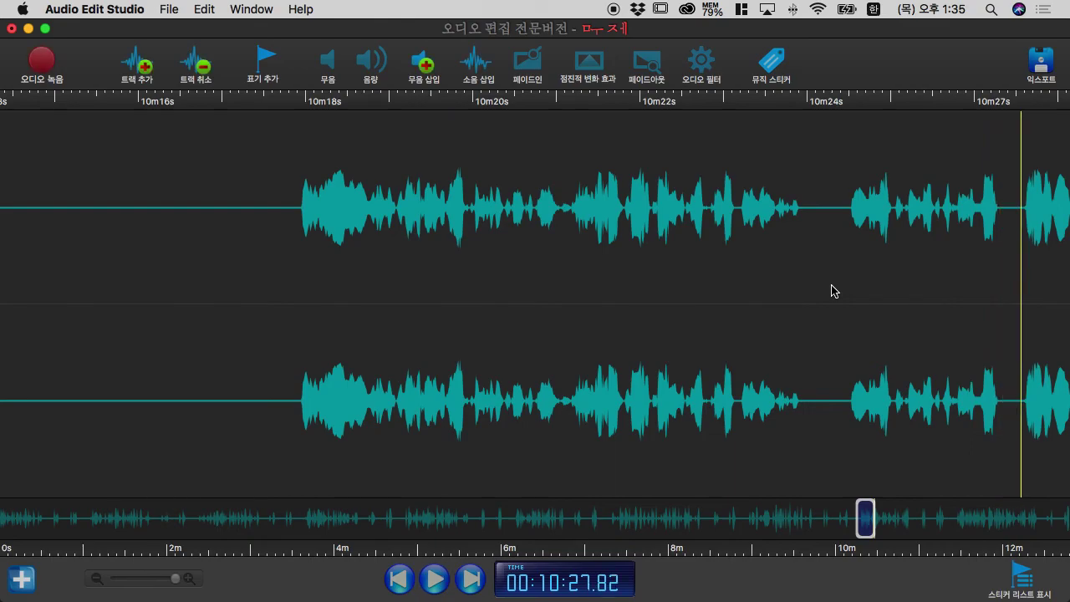
pyautogui.press('space')
pyautogui.click(892, 294)
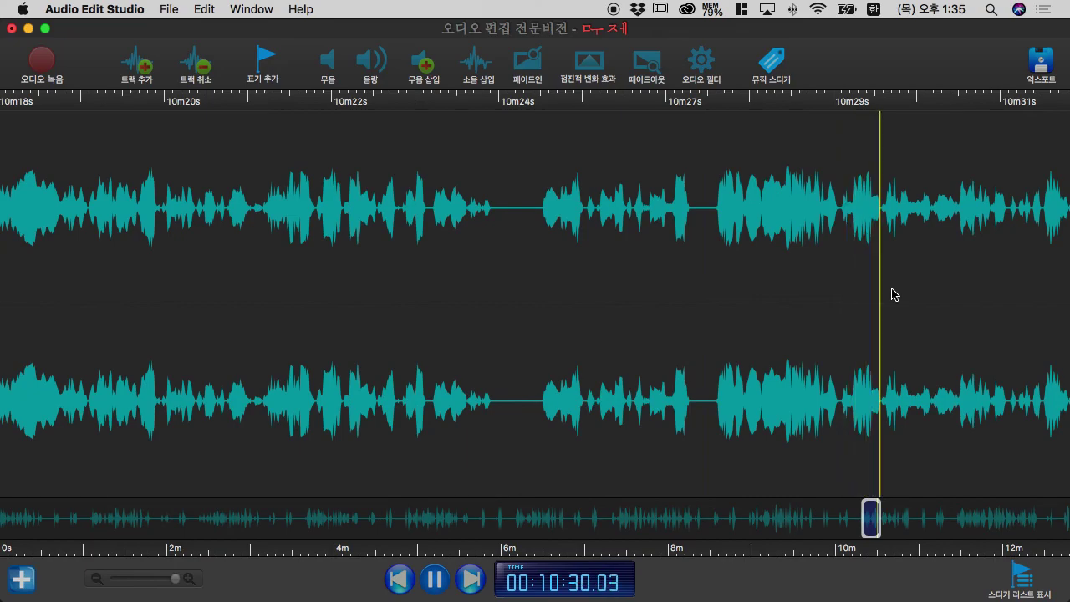
pyautogui.press('space')
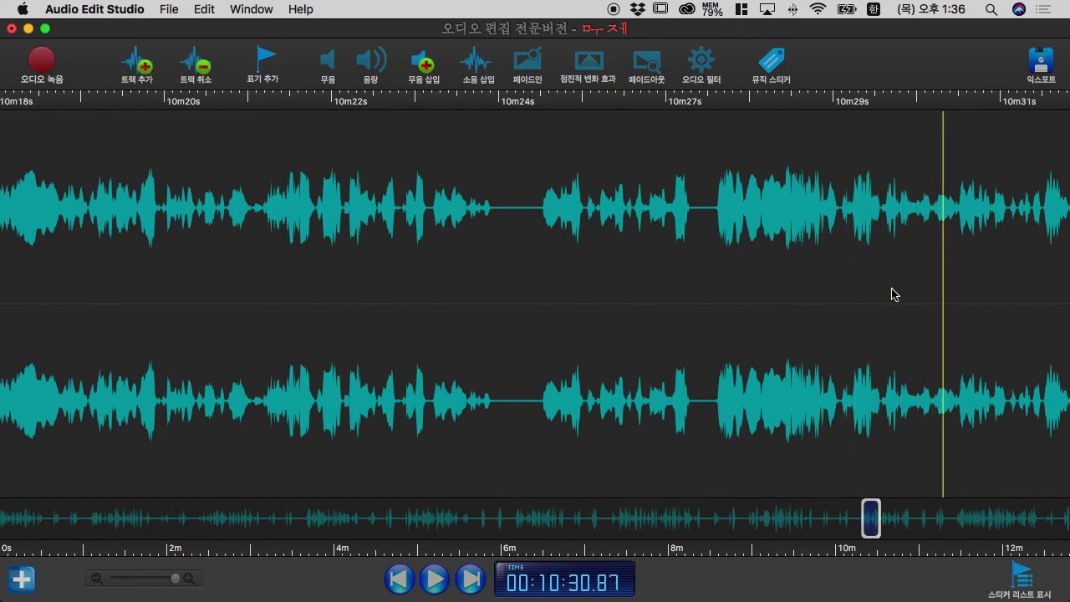
# Replay from about 10:29.4 to the end of the phrase, pausing at about 10:33.4
pyautogui.click(833, 293)
pyautogui.press('space')
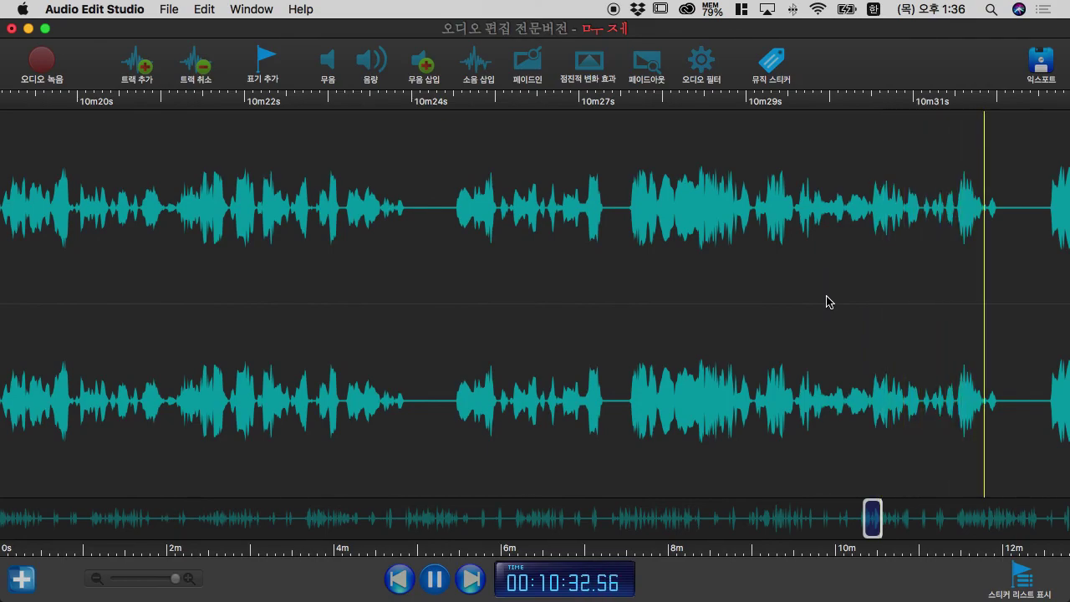
pyautogui.press('space')
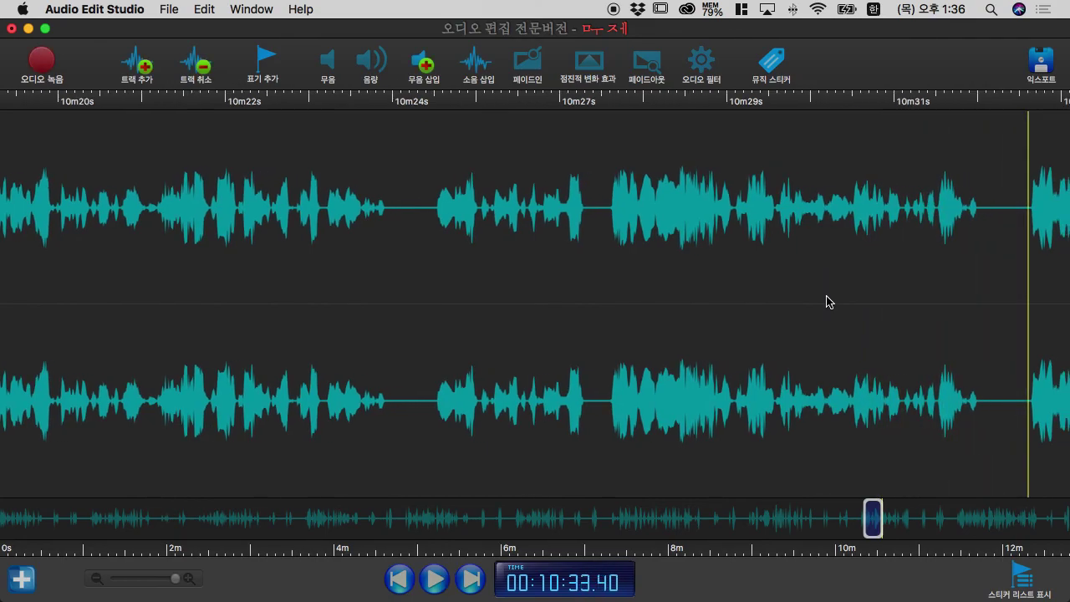
# Play on from about 10:33.4 with one pause along the way, stopping after the phrase at about 10:40.4
pyautogui.hscroll(5, 827, 302)
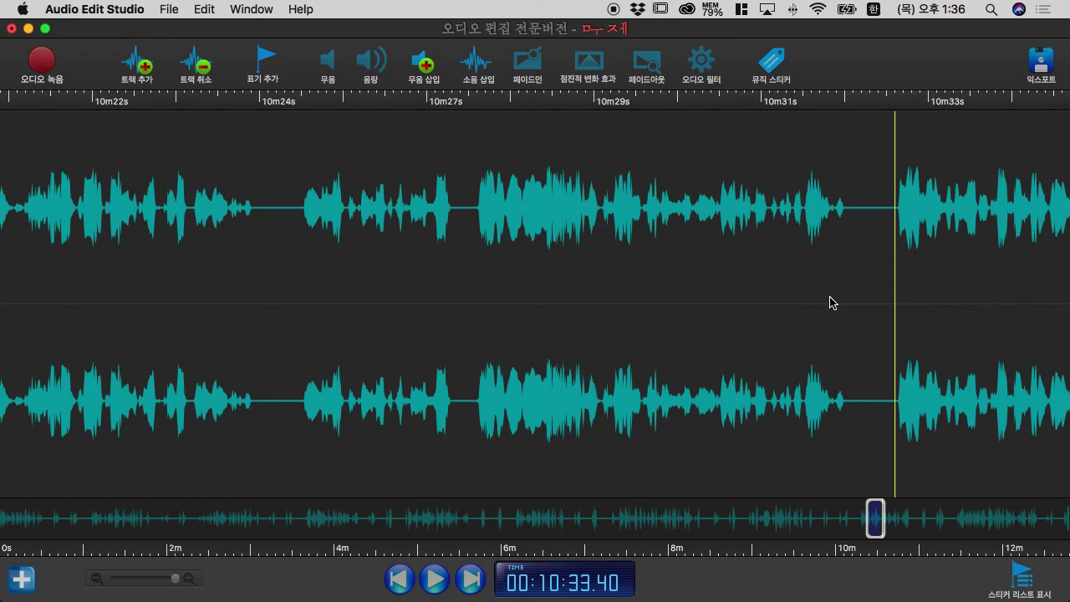
pyautogui.press('space')
pyautogui.hscroll(8, 831, 301)
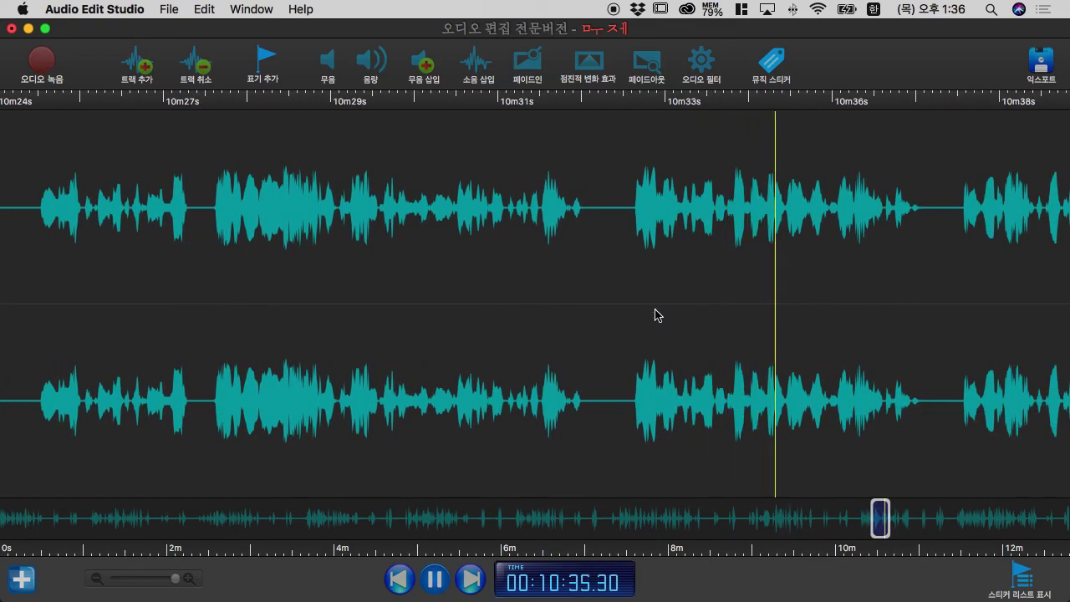
pyautogui.press('space')
pyautogui.press('space')
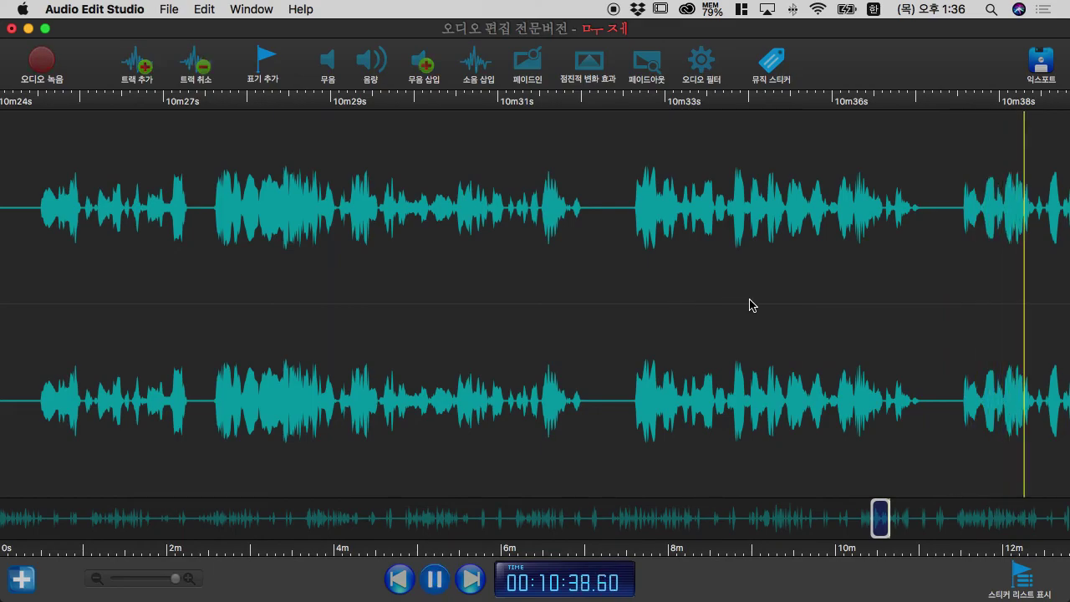
pyautogui.hscroll(7, 831, 301)
pyautogui.press('space')
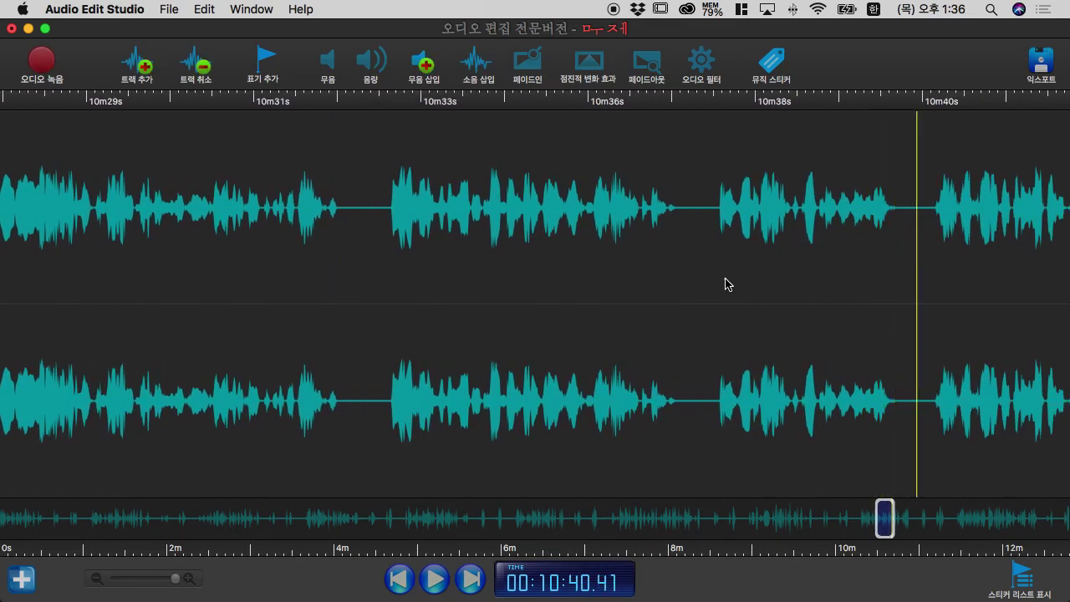
# Replay the phrase from about 10:38.1, restarting it once, and pause after it at about 10:40.6
pyautogui.click(747, 282)
pyautogui.press('space')
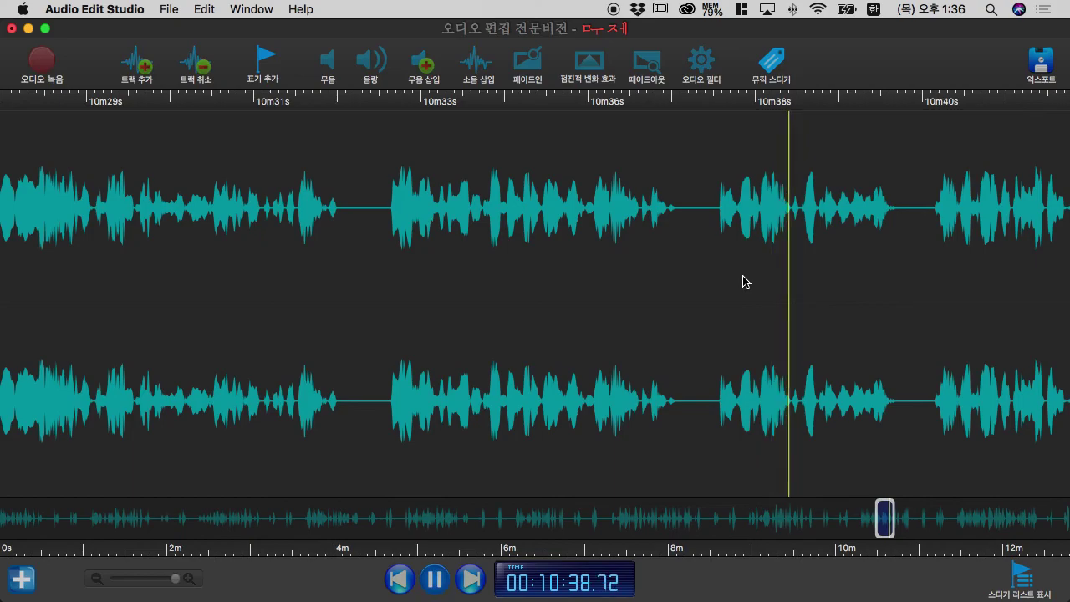
pyautogui.press('space')
pyautogui.click(744, 277)
pyautogui.press('space')
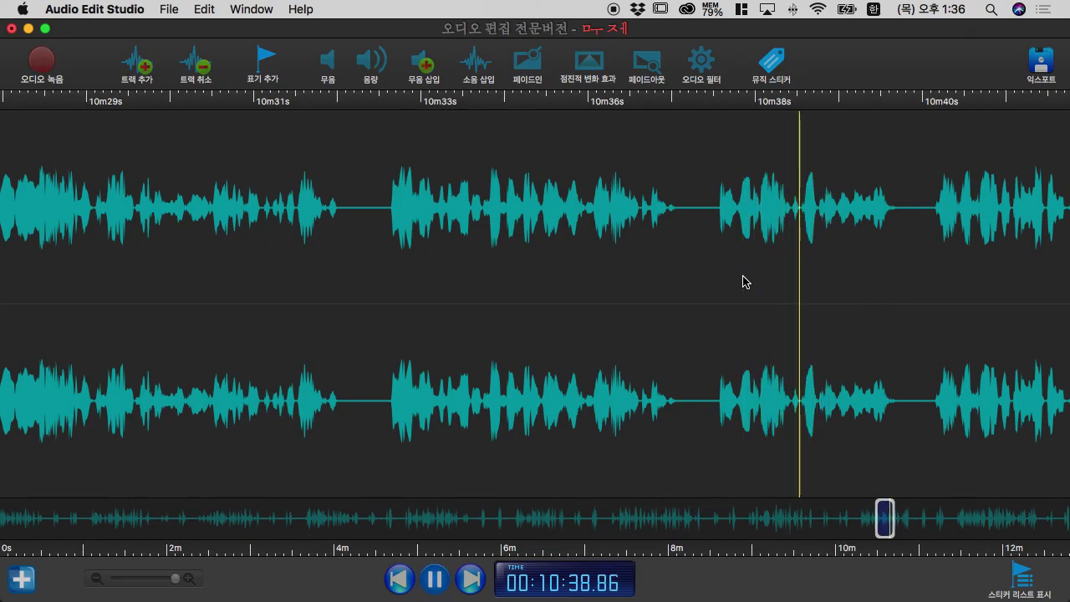
pyautogui.press('space')
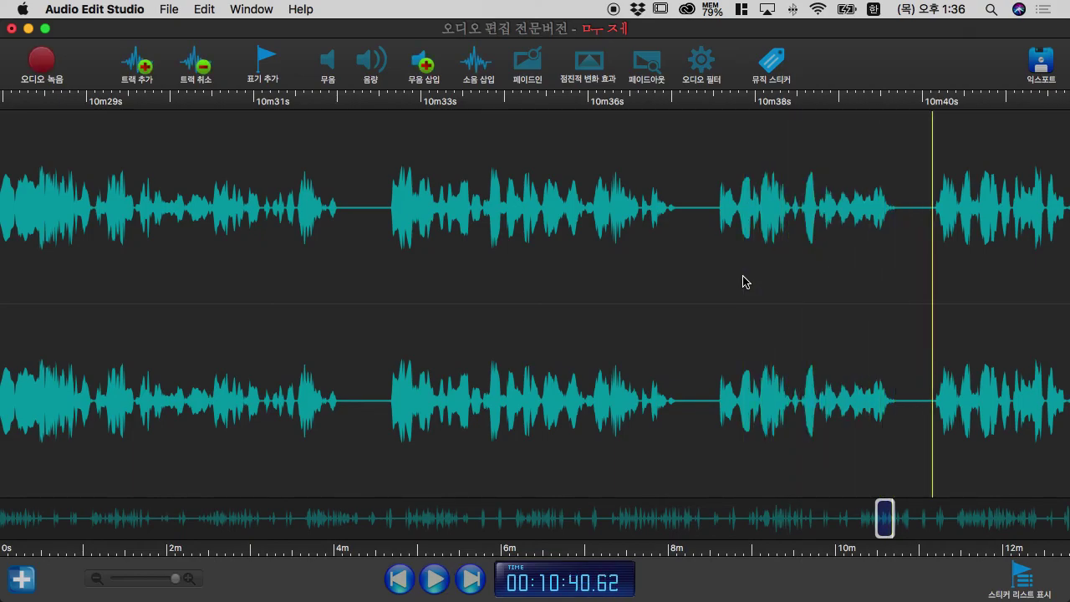
# Play on from about 10:40.6 to the conversation's end, pausing at about 10:44 and 10:46
pyautogui.press('space')
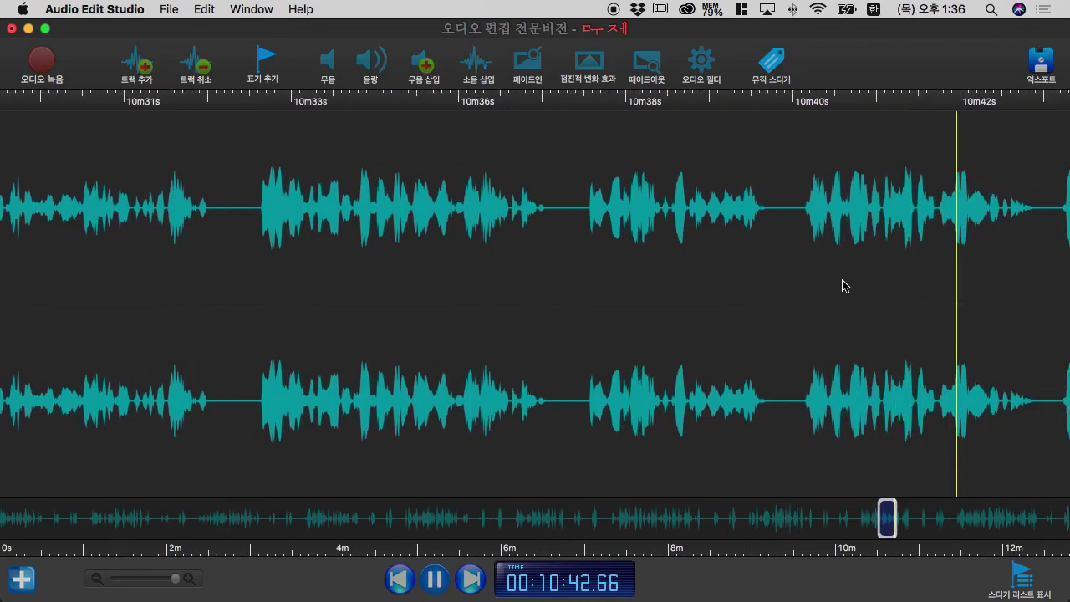
pyautogui.press('space')
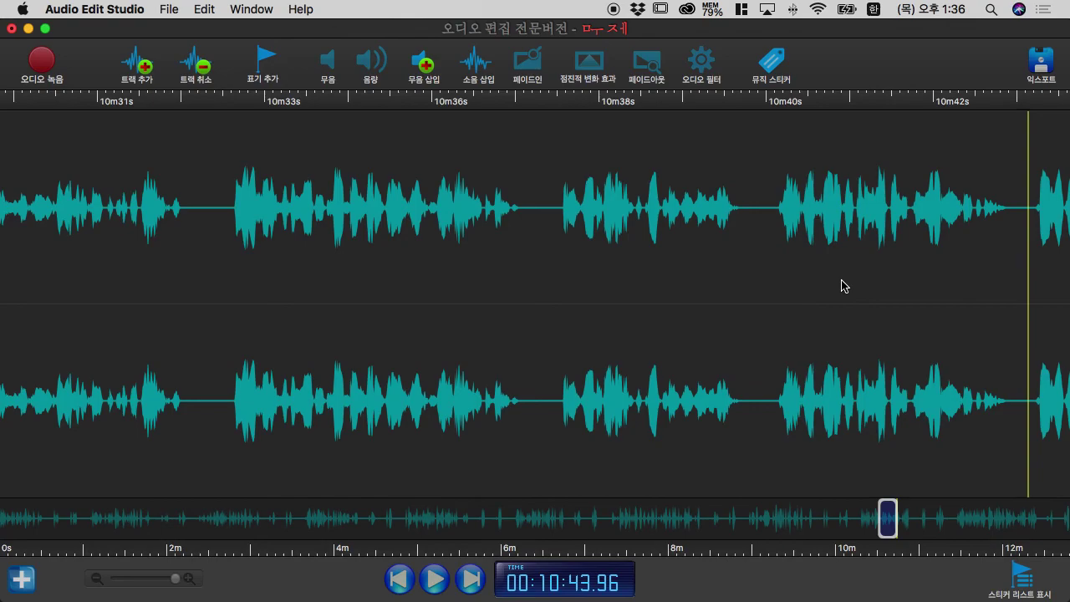
pyautogui.press('space')
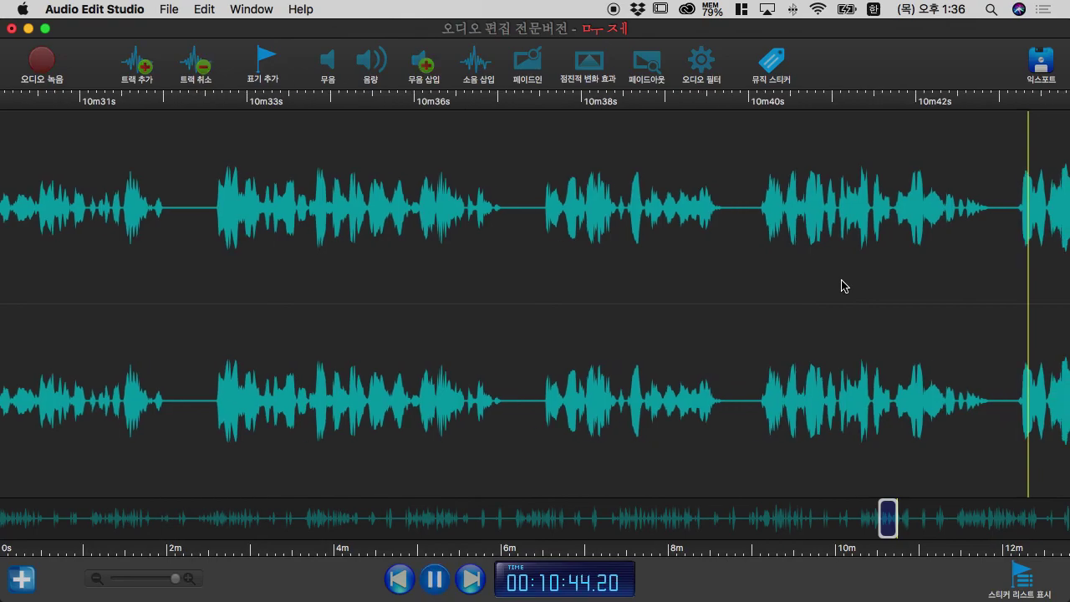
pyautogui.press('space')
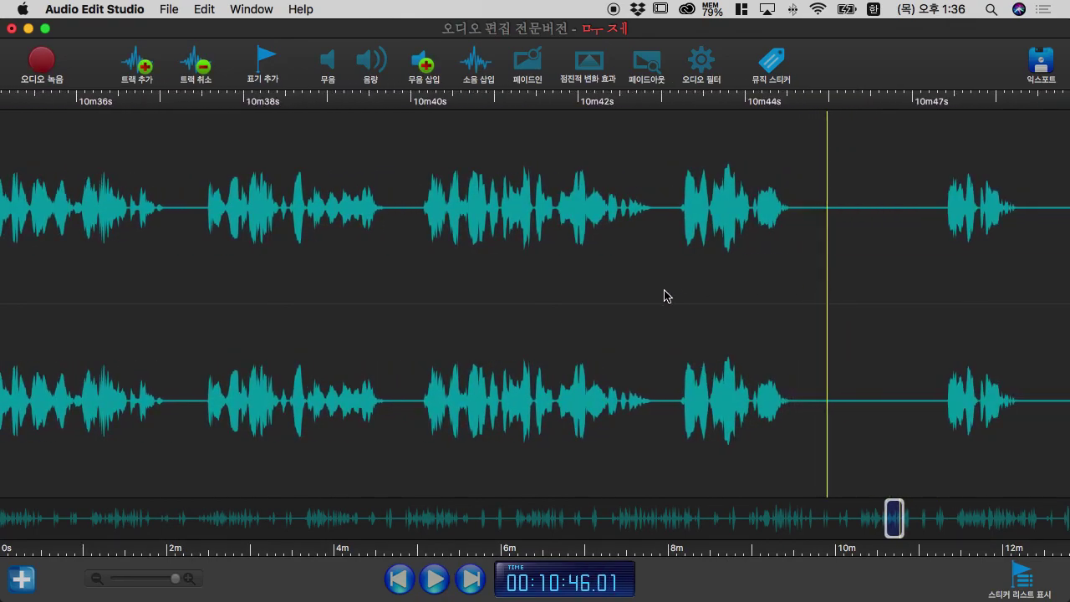
# Replay the whole conversation without pauses from its start at about 10:18, stopping at about 10:46.7
pyautogui.hscroll(-10, 664, 296)
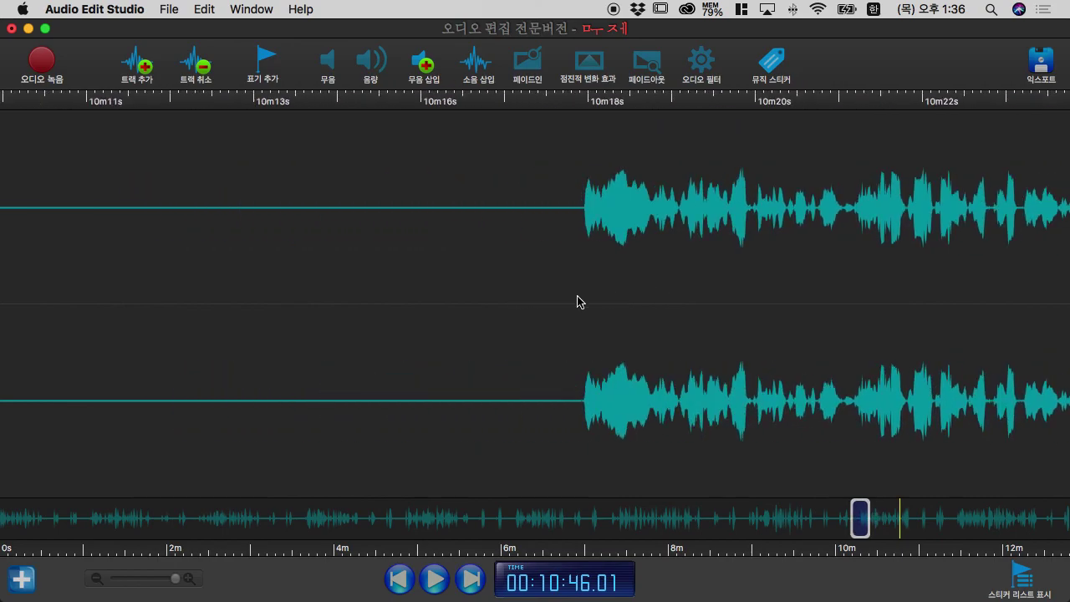
pyautogui.click(577, 296)
pyautogui.press('space')
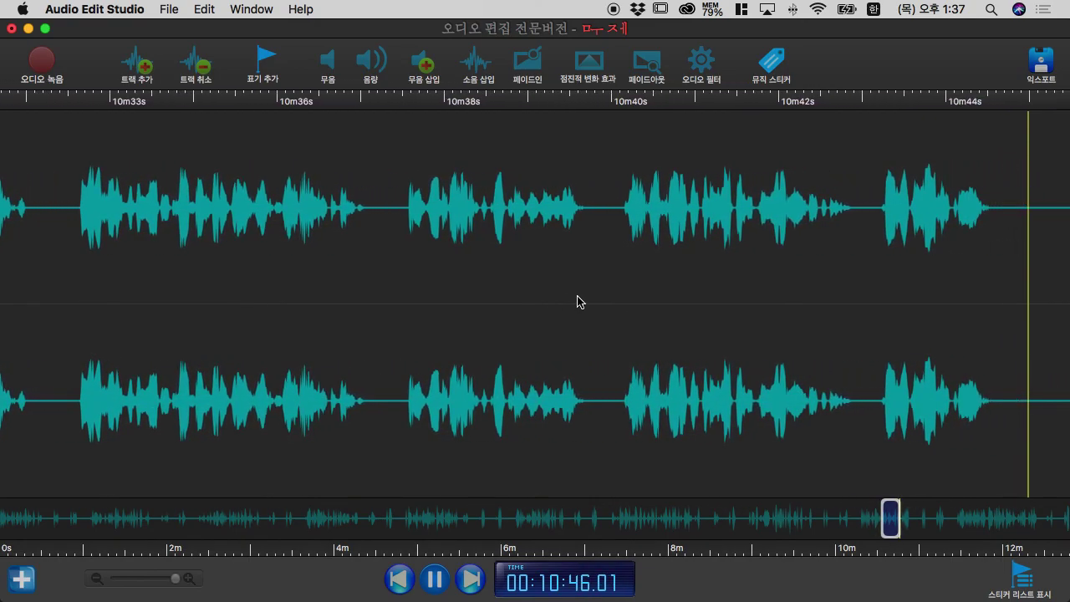
pyautogui.press('space')
# Find the next conversation's start at about 11:27.3 and play it, pausing at about 11:30.9
pyautogui.hscroll(10, 614, 306)
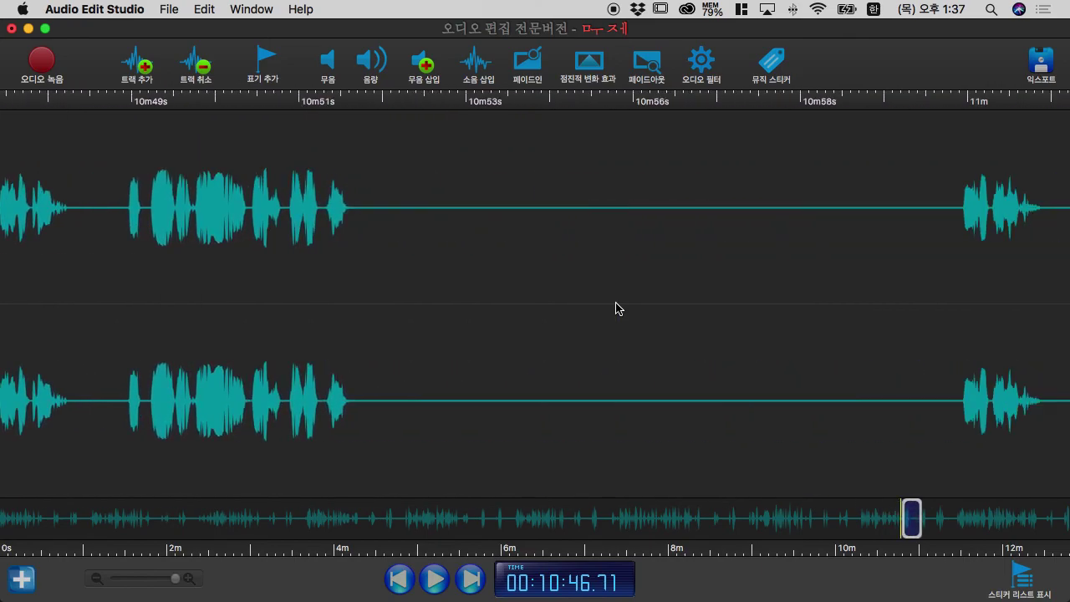
pyautogui.hscroll(15, 615, 308)
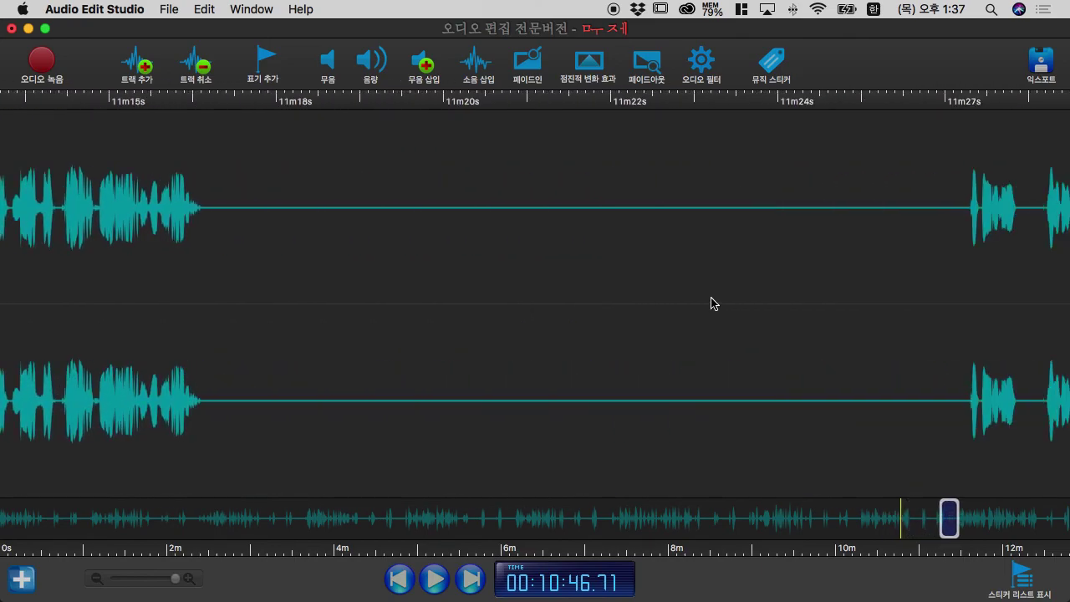
pyautogui.click(452, 299)
pyautogui.press('space')
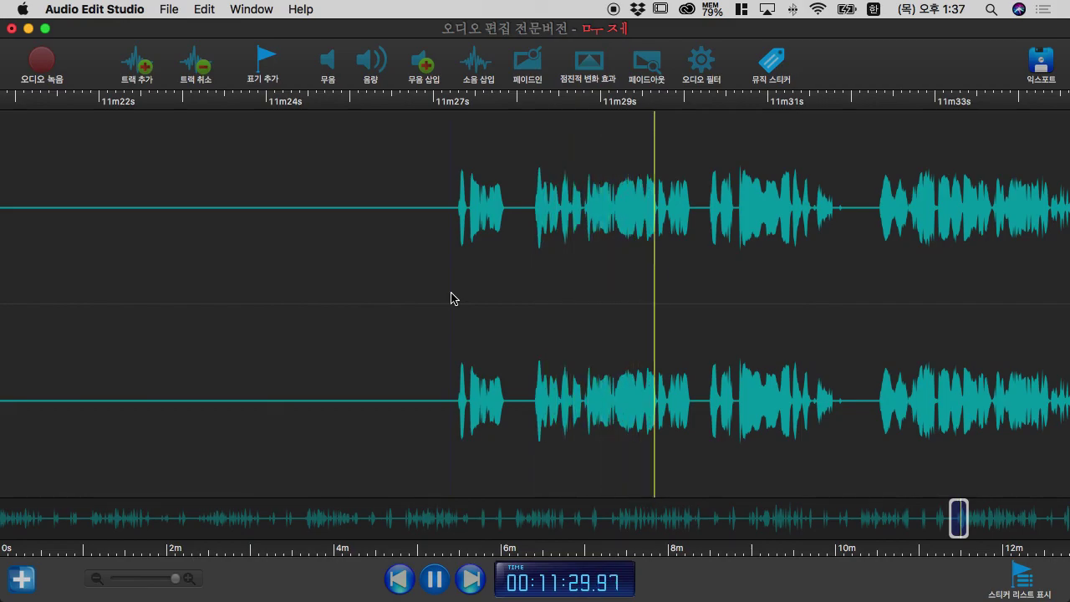
pyautogui.press('space')
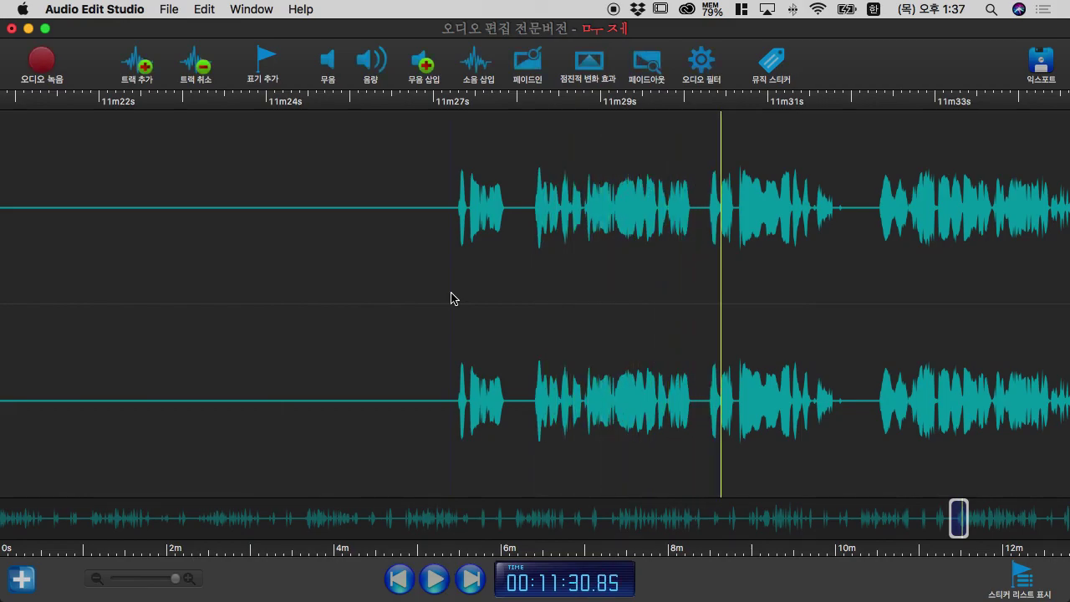
# Replay the phrase beginning at about 11:30.7, pausing at about 11:33, and play on to about 11:43.9
pyautogui.press('space')
pyautogui.press('space')
pyautogui.click(710, 301)
pyautogui.press('space')
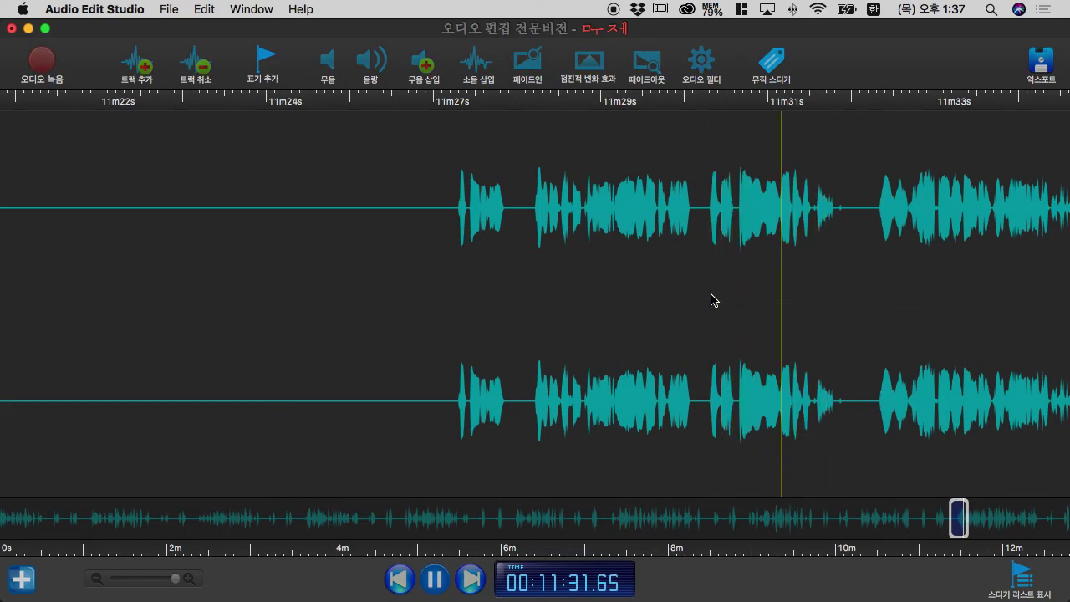
pyautogui.press('space')
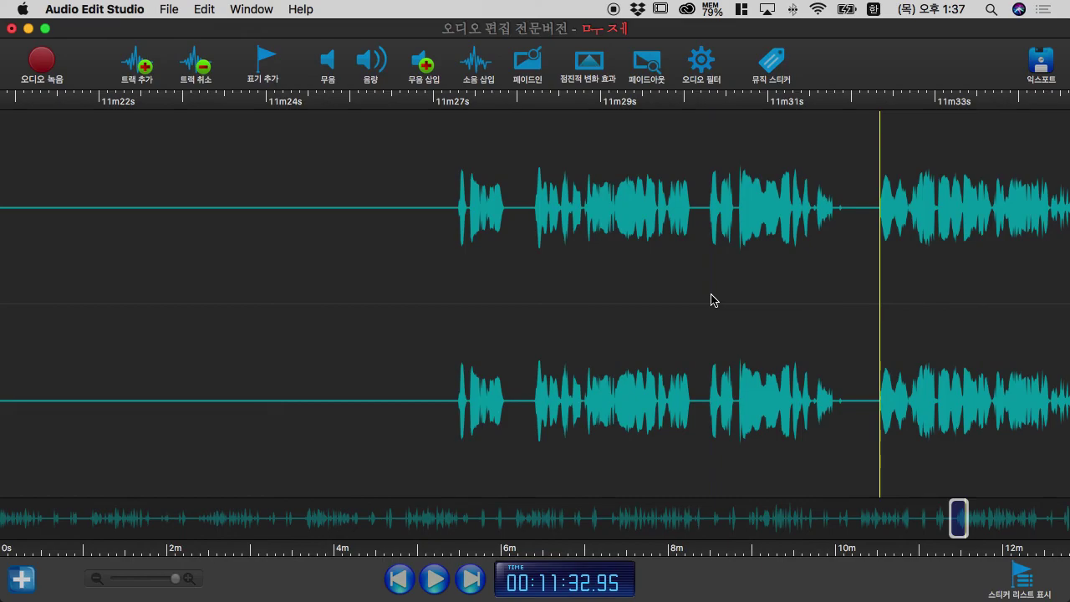
pyautogui.press('space')
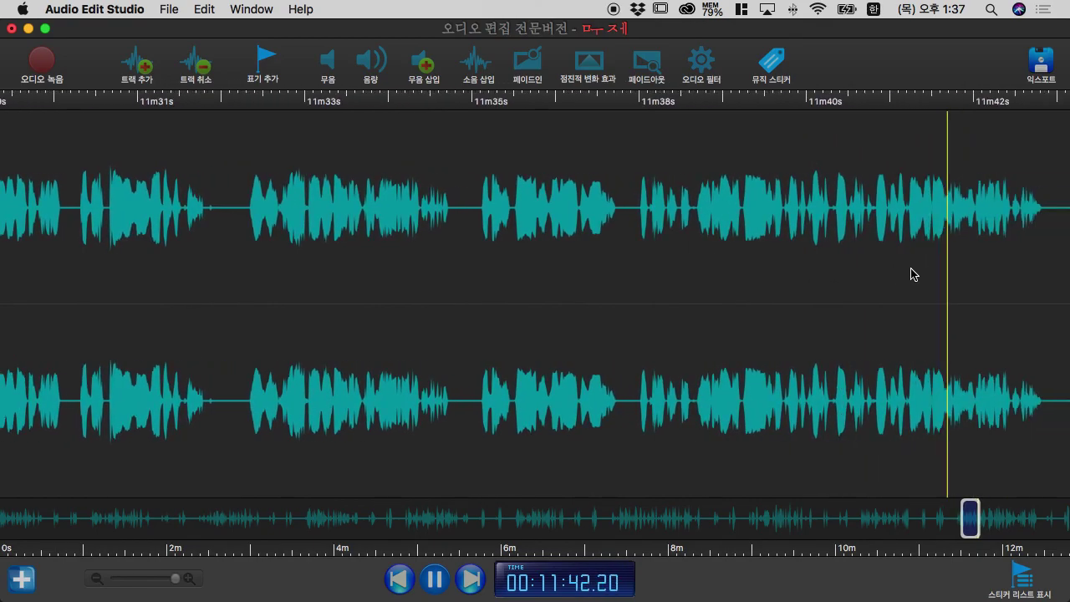
pyautogui.press('space')
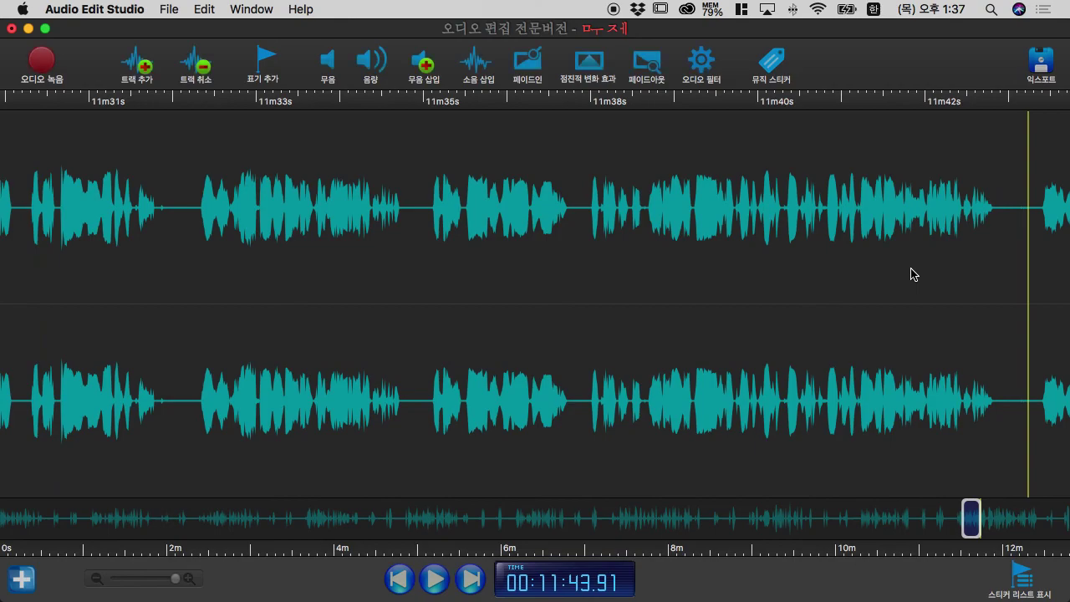
# Play on from about 11:43.9, set the playhead back to the phrase start at about 11:49, and continue to about 11:56.7
pyautogui.press('space')
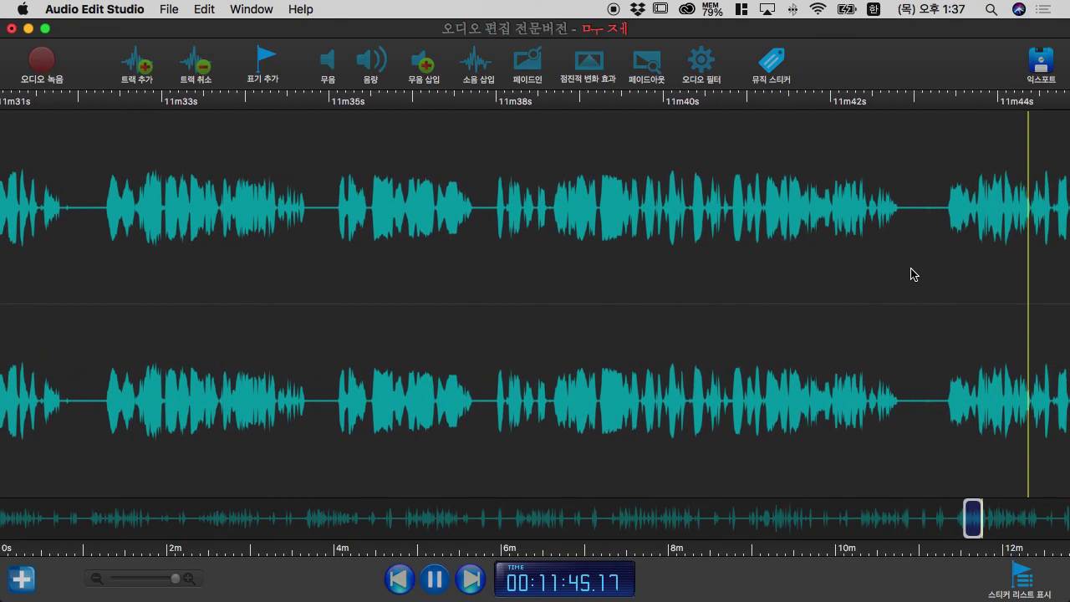
pyautogui.click(962, 268)
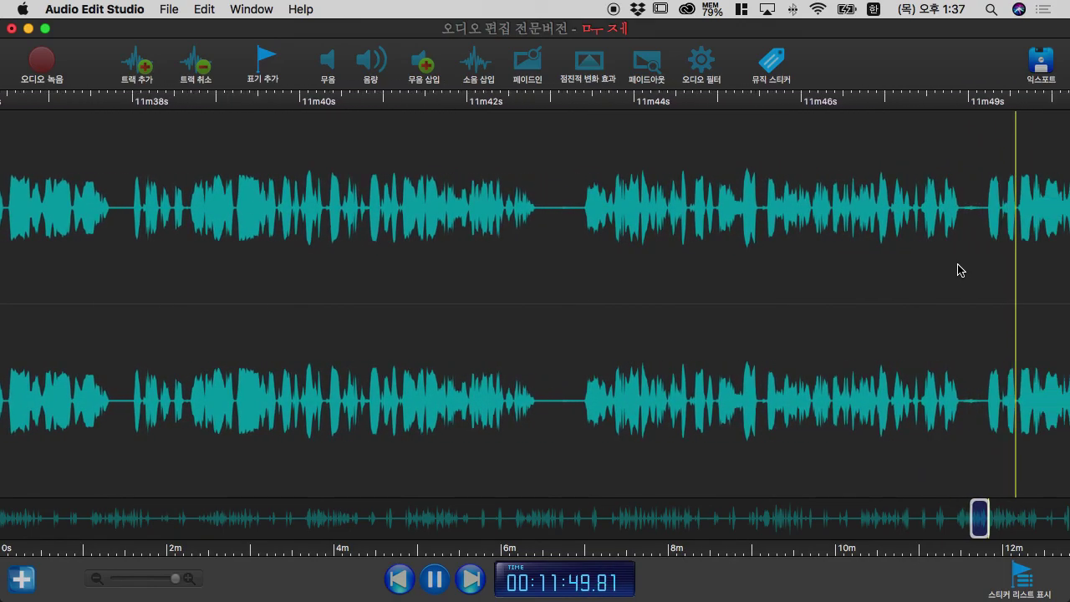
pyautogui.press('space')
pyautogui.click(927, 271)
pyautogui.press('space')
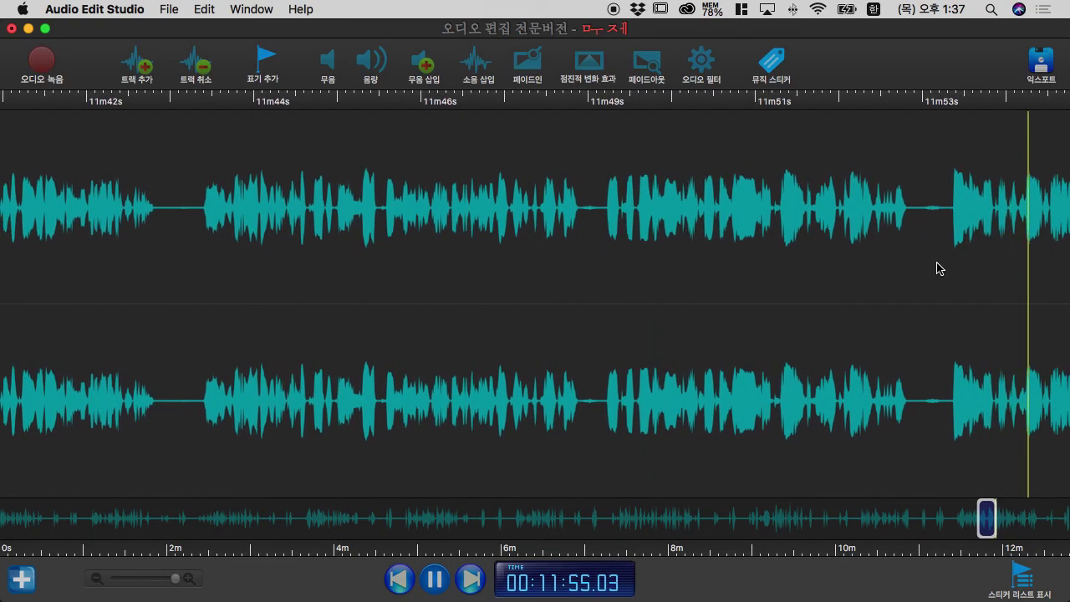
pyautogui.press('space')
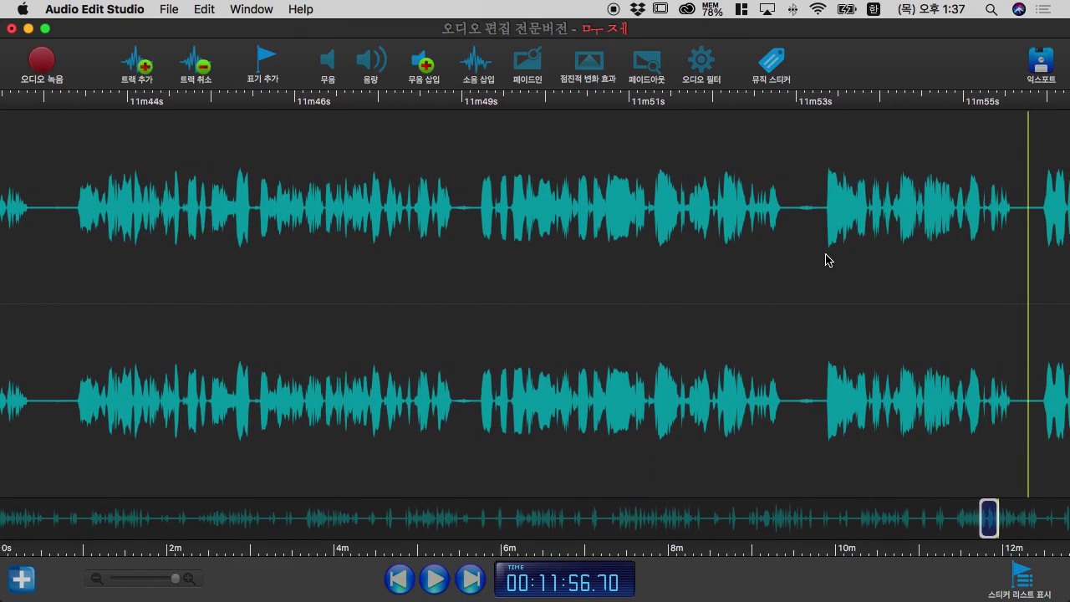
# Play the following phrases from about 11:56.7 to 12:09.7, pausing at about 12:01.8 and 12:06.7
pyautogui.press('space')
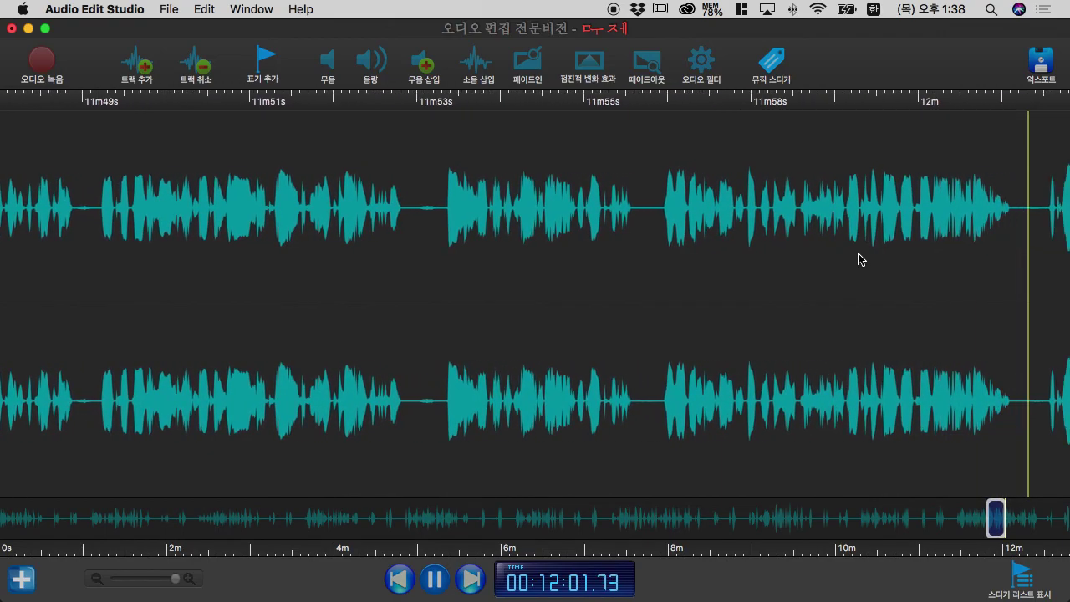
pyautogui.press('space')
pyautogui.press('space')
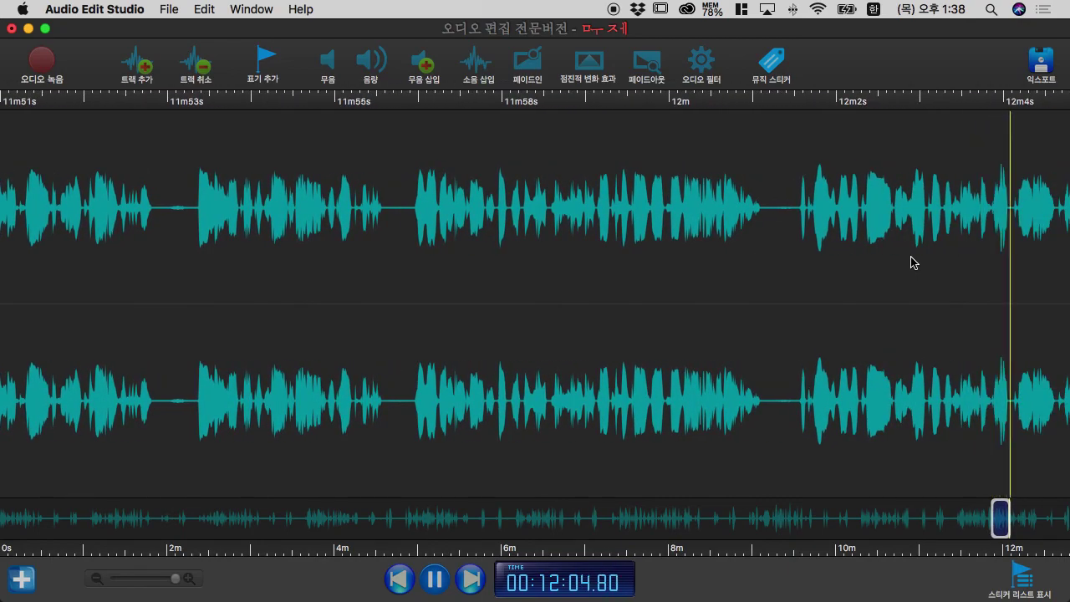
pyautogui.press('space')
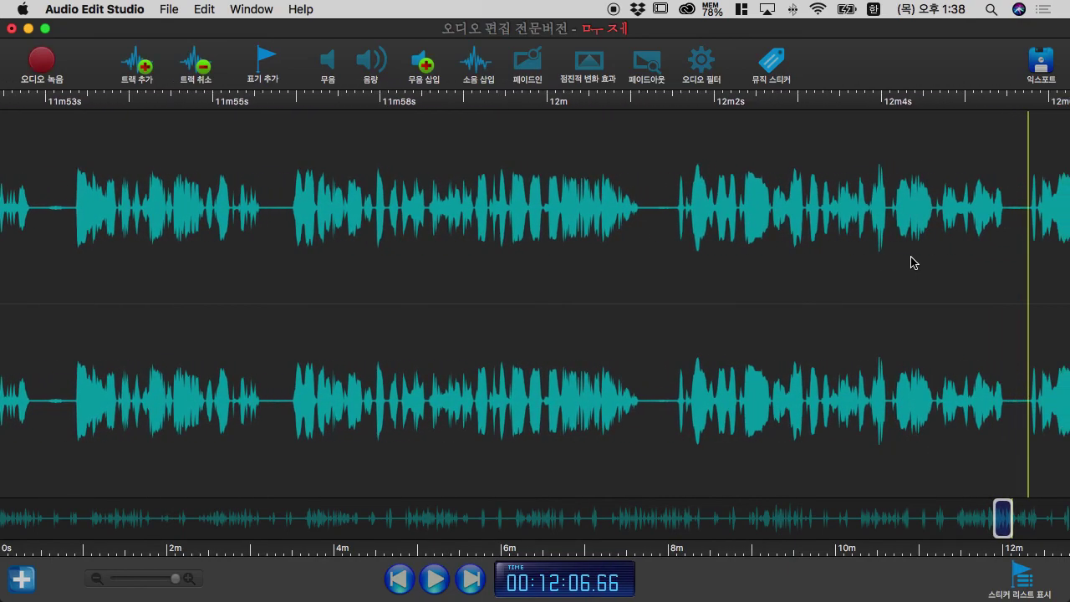
pyautogui.press('space')
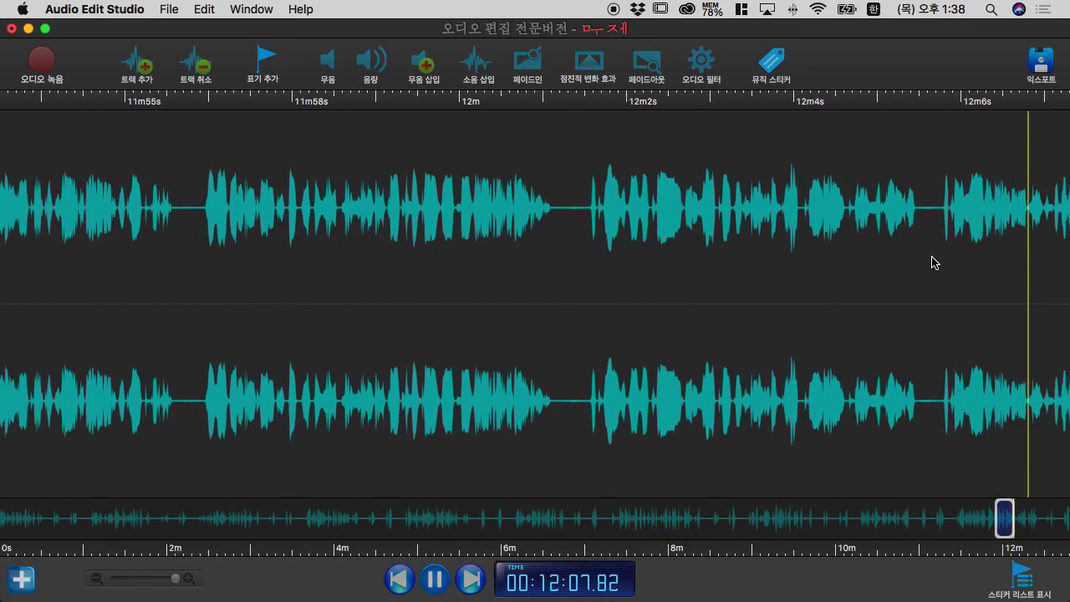
pyautogui.press('space')
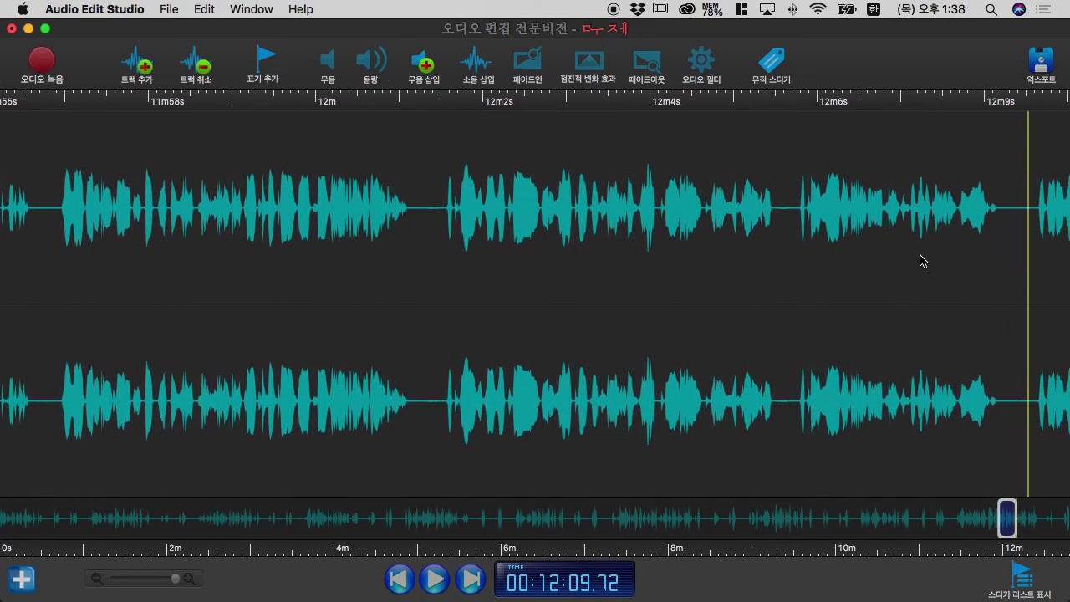
# Play to about 12:11.4, go back to about 12:09.9, and listen to the talk's end at about 12:16.7, pausing at about 12:14
pyautogui.press('space')
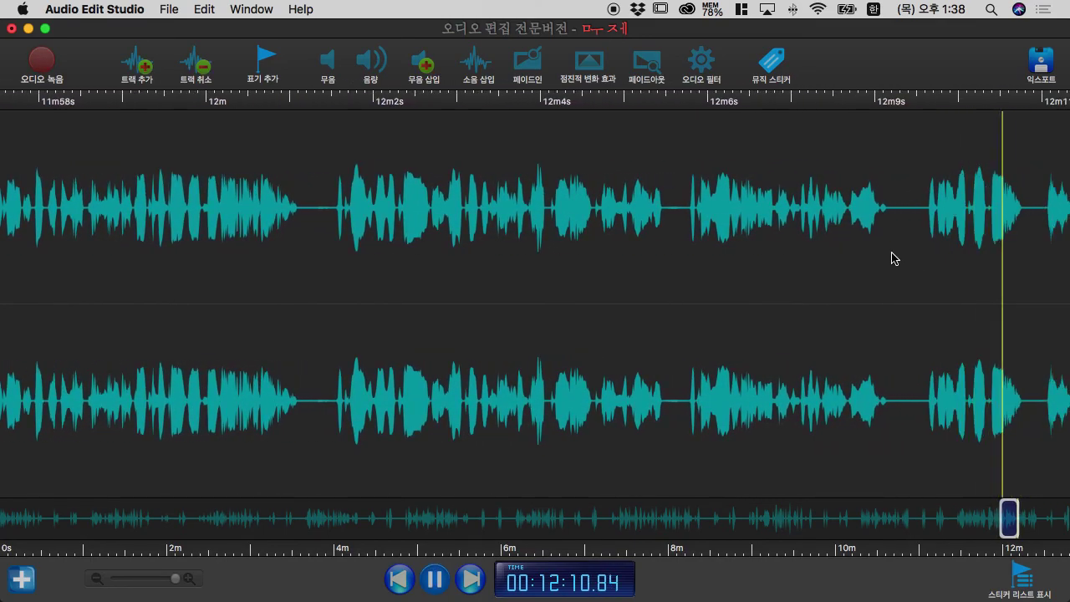
pyautogui.press('space')
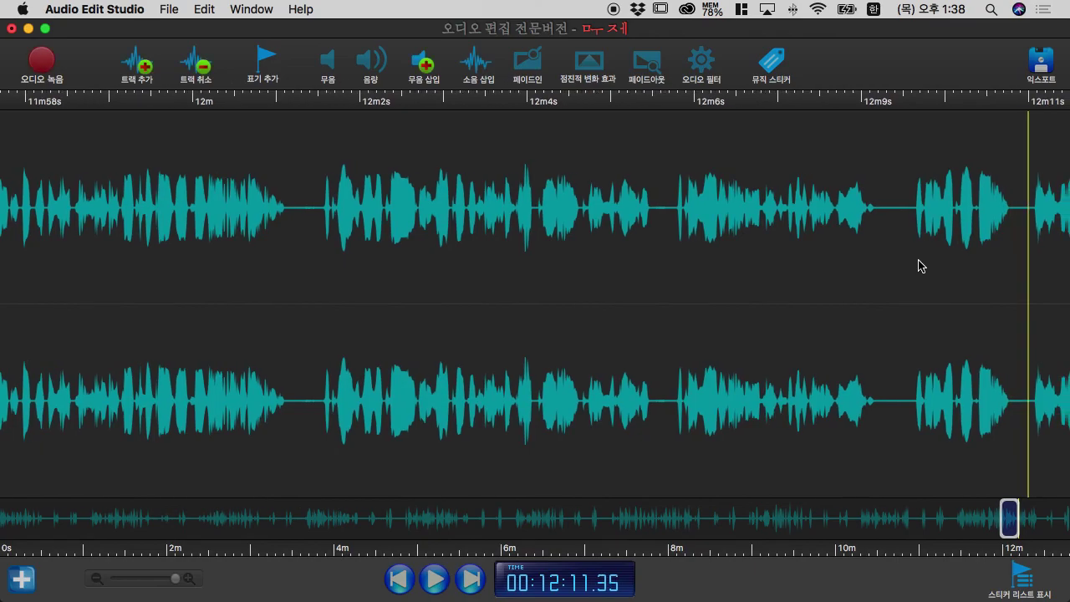
pyautogui.click(918, 266)
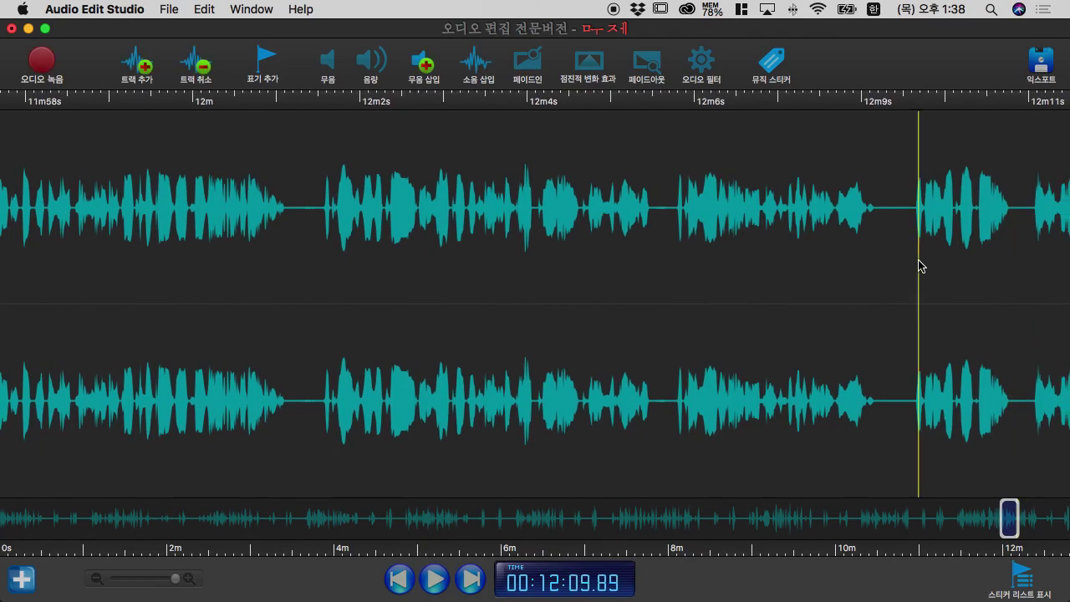
pyautogui.press('space')
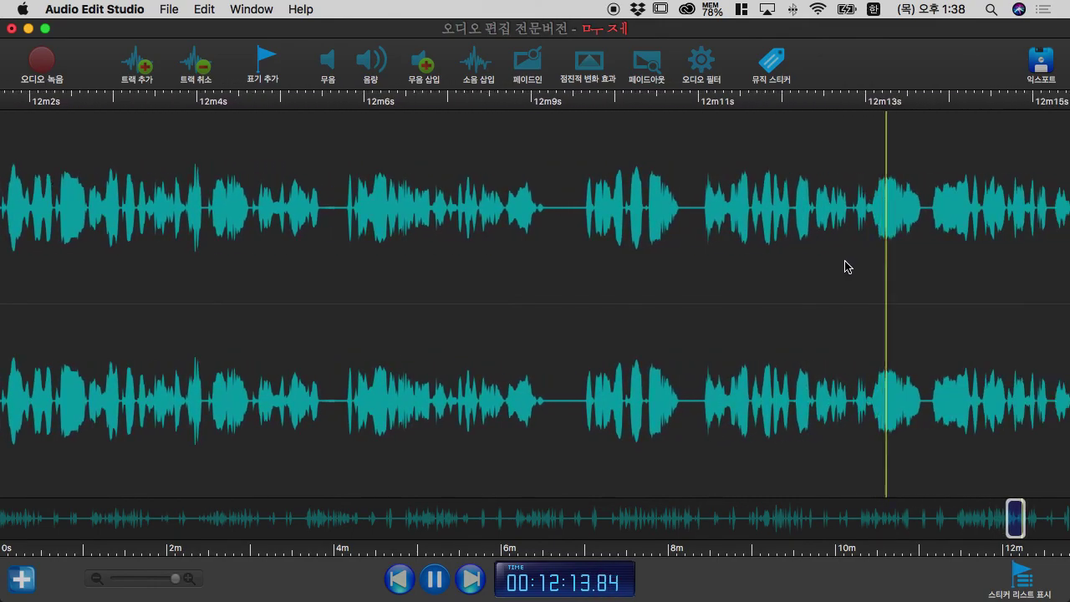
pyautogui.press('space')
pyautogui.click(933, 291)
pyautogui.press('space')
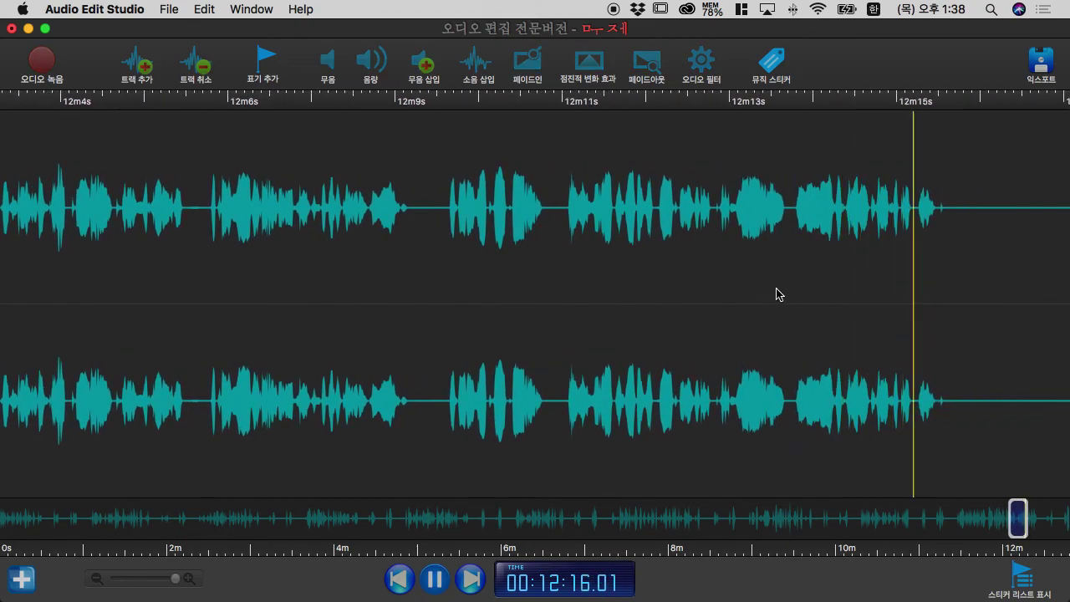
pyautogui.press('space')
# Switch to GoodNotes and find questions 13 to 15 about today's weather in 파트3&4 4회
pyautogui.press('super+Tab')
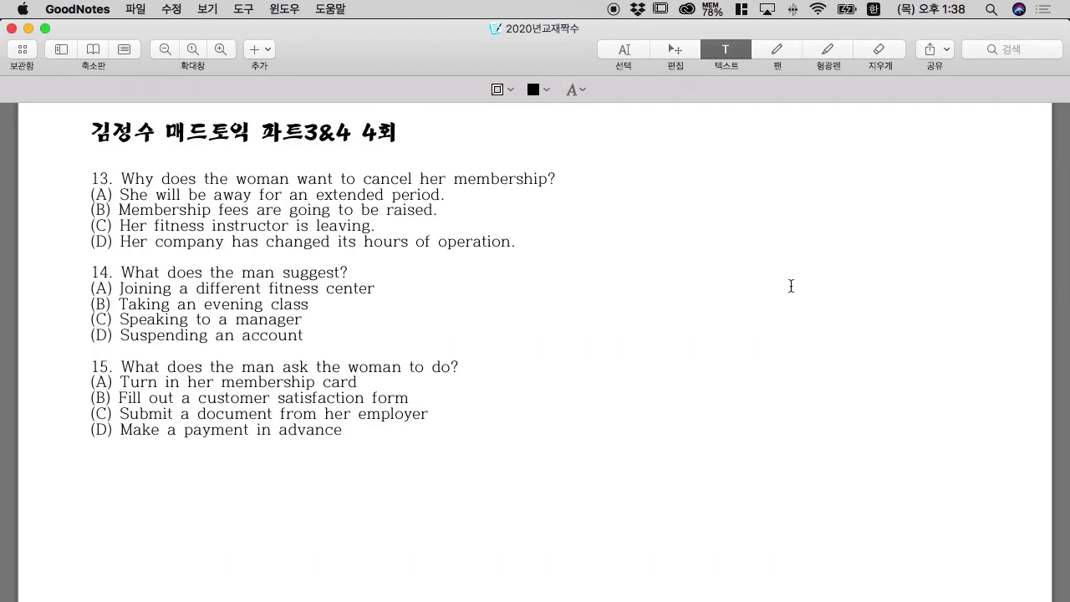
pyautogui.scroll(-10, 767, 296)
pyautogui.scroll(-20, 775, 296)
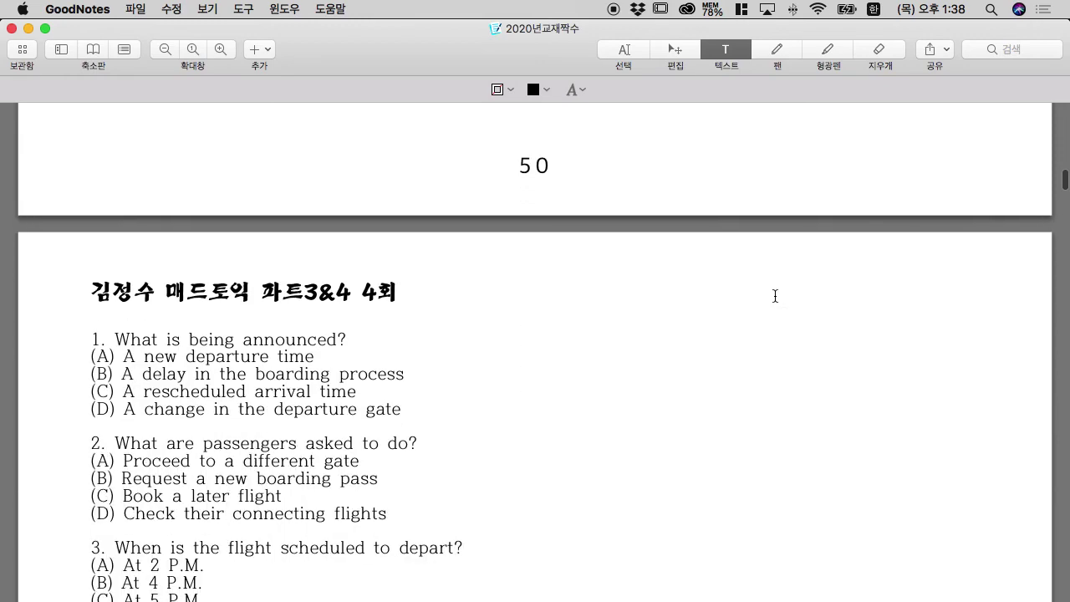
pyautogui.scroll(20, 775, 296)
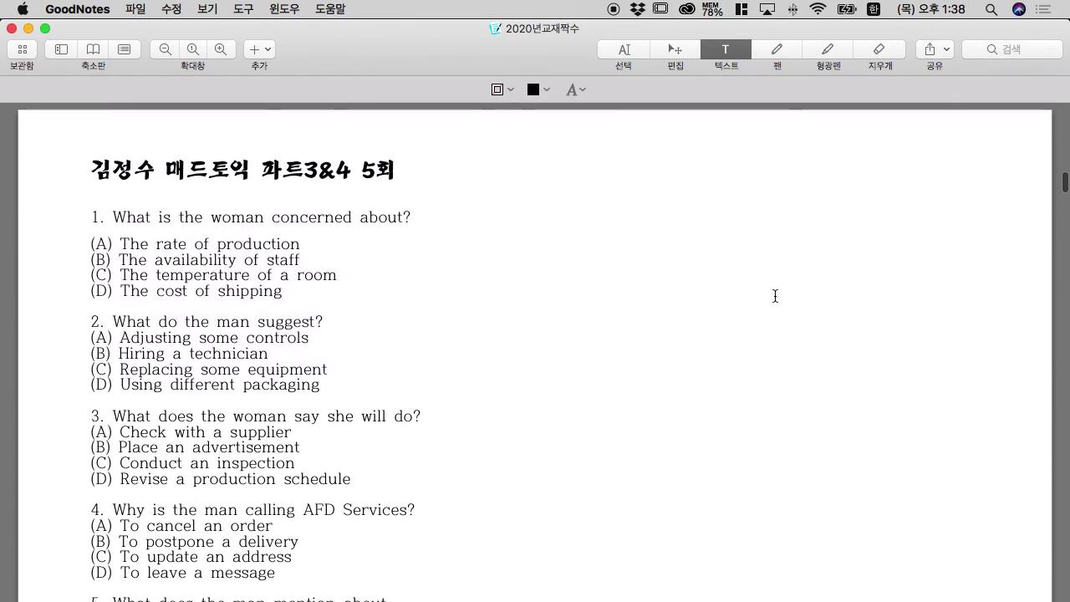
pyautogui.scroll(10, 775, 296)
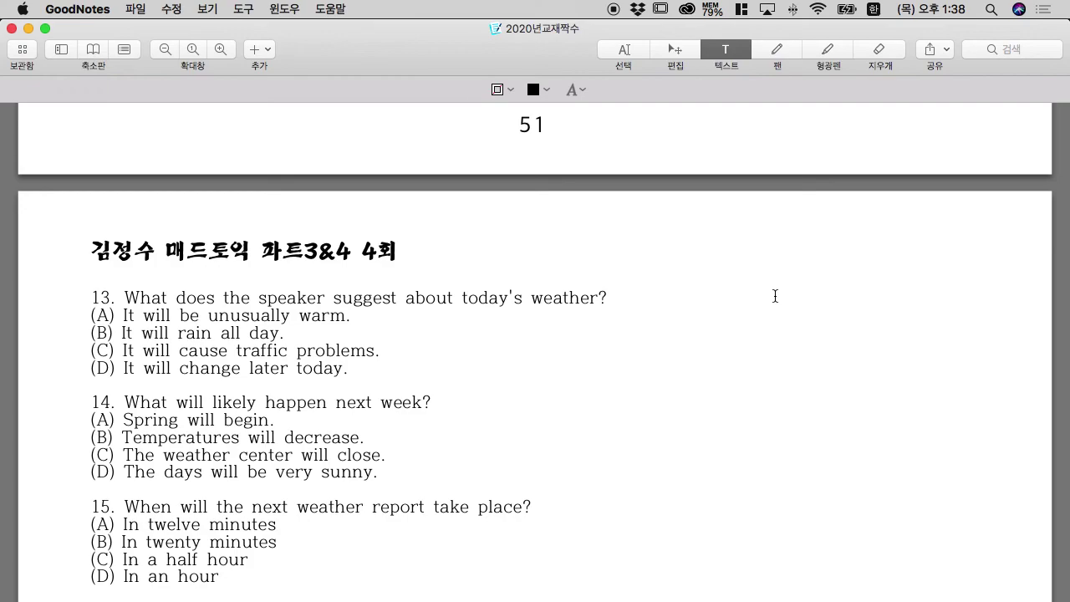
pyautogui.scroll(-2, 775, 296)
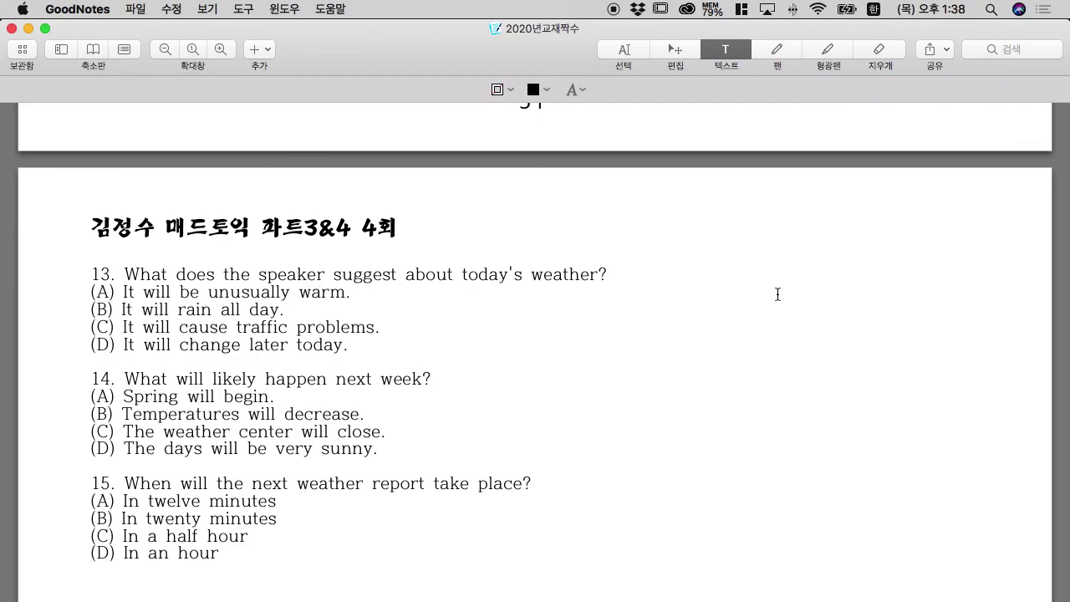
pyautogui.scroll(-6, 760, 303)
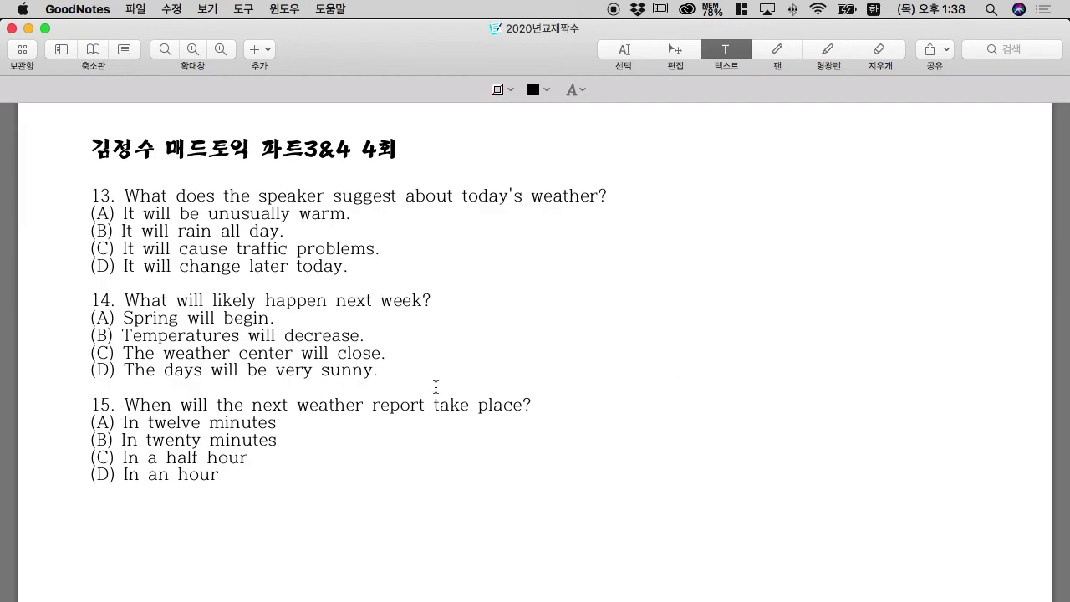
# Switch back to Audio Edit Studio and replay the whole weather talk from its start at about 11:27 to about 12:17.5
pyautogui.press('super+Tab')
pyautogui.hscroll(-10, 462, 370)
pyautogui.hscroll(-10, 70, 340)
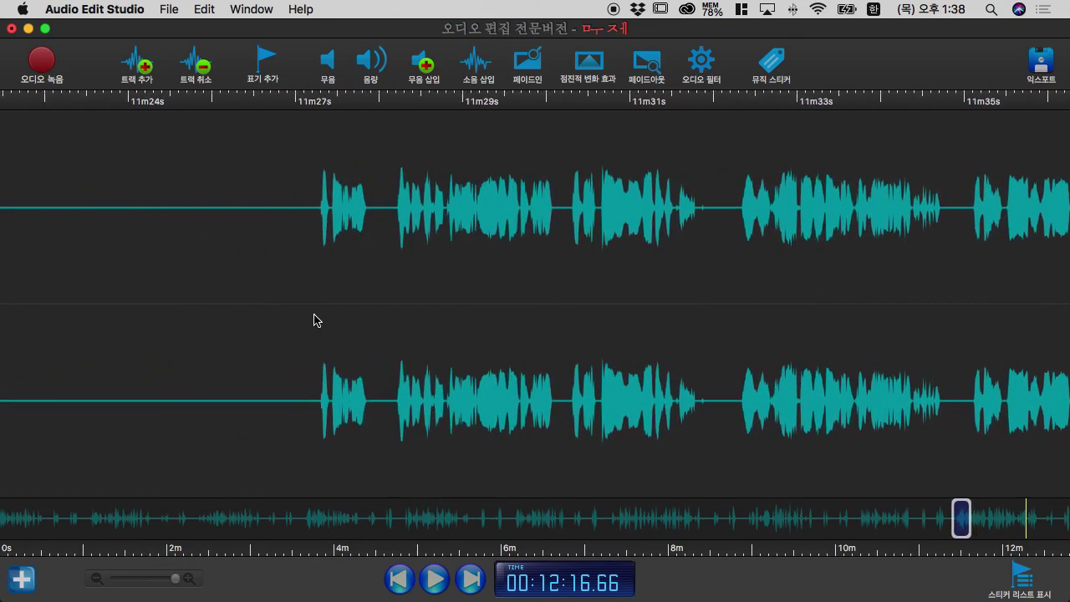
pyautogui.click(284, 319)
pyautogui.press('space')
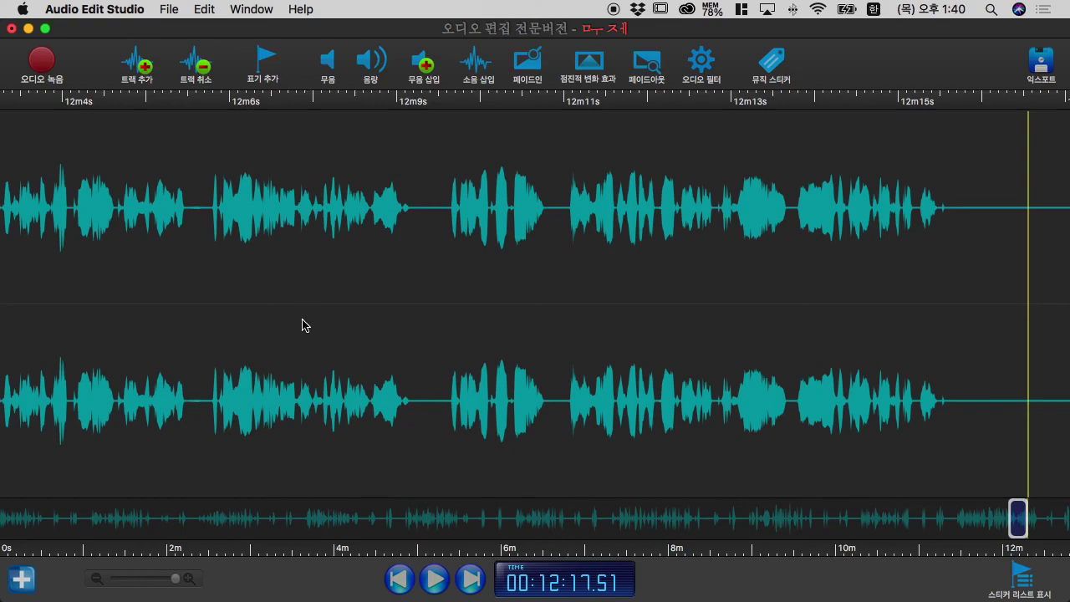
# Switch to GoodNotes and browse the textbook for the Olvan Roofing Supplies brochure of questions 186-190
pyautogui.hotkey('ctrl', 'Left')
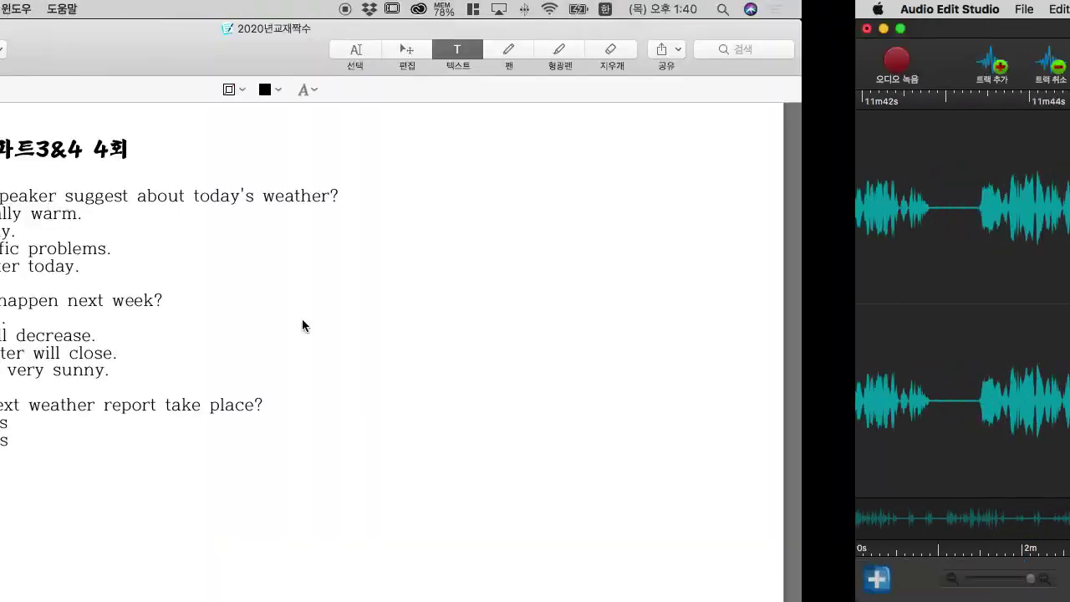
pyautogui.scroll(-3, 437, 340)
pyautogui.scroll(-15, 436, 340)
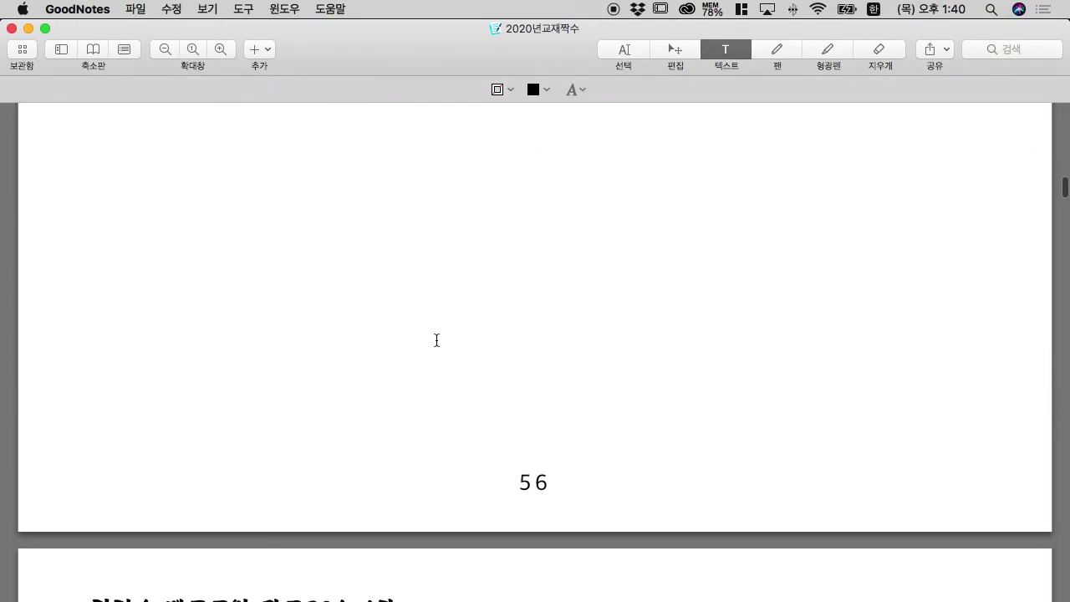
pyautogui.scroll(-20, 437, 339)
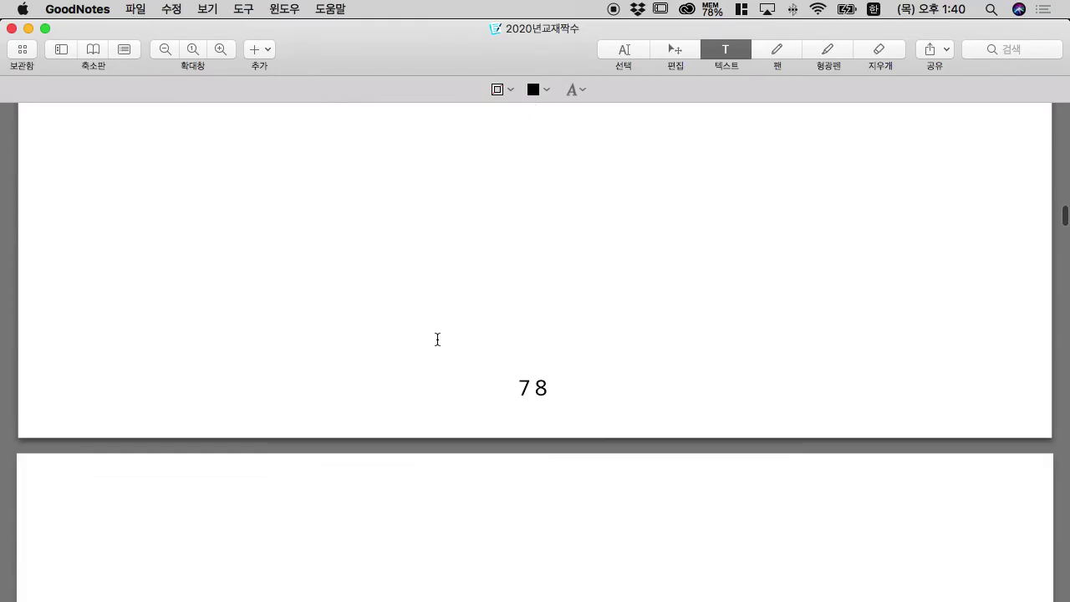
pyautogui.scroll(-20, 436, 340)
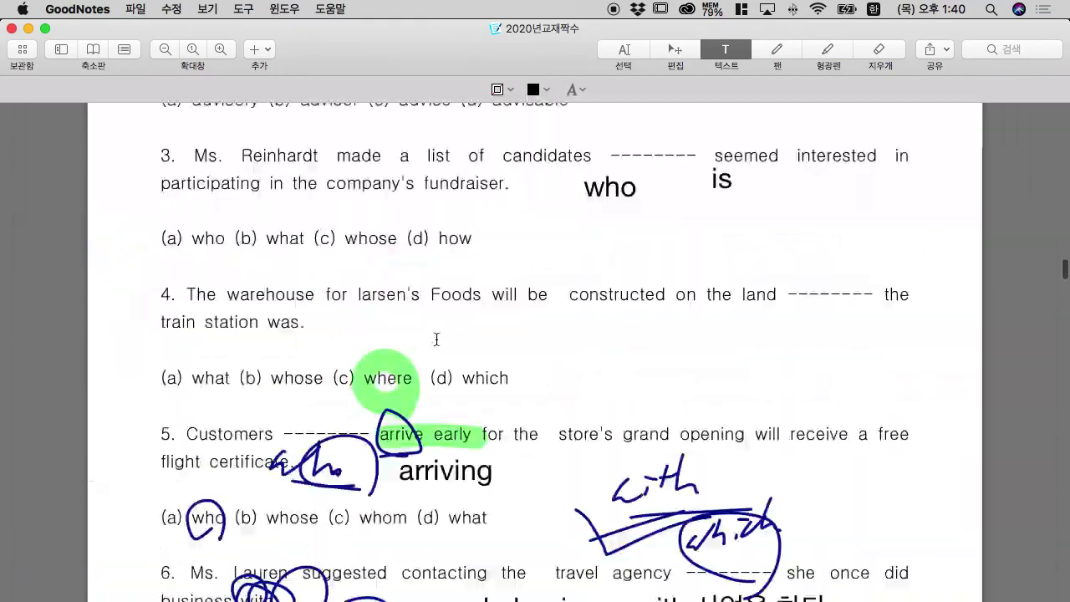
pyautogui.scroll(-20, 436, 340)
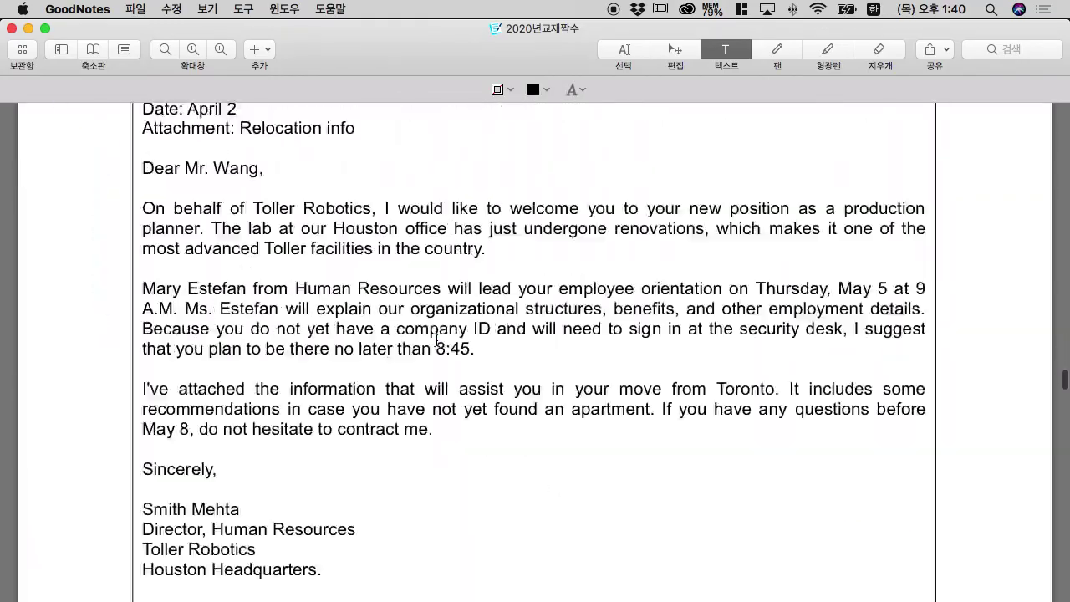
pyautogui.scroll(20, 436, 340)
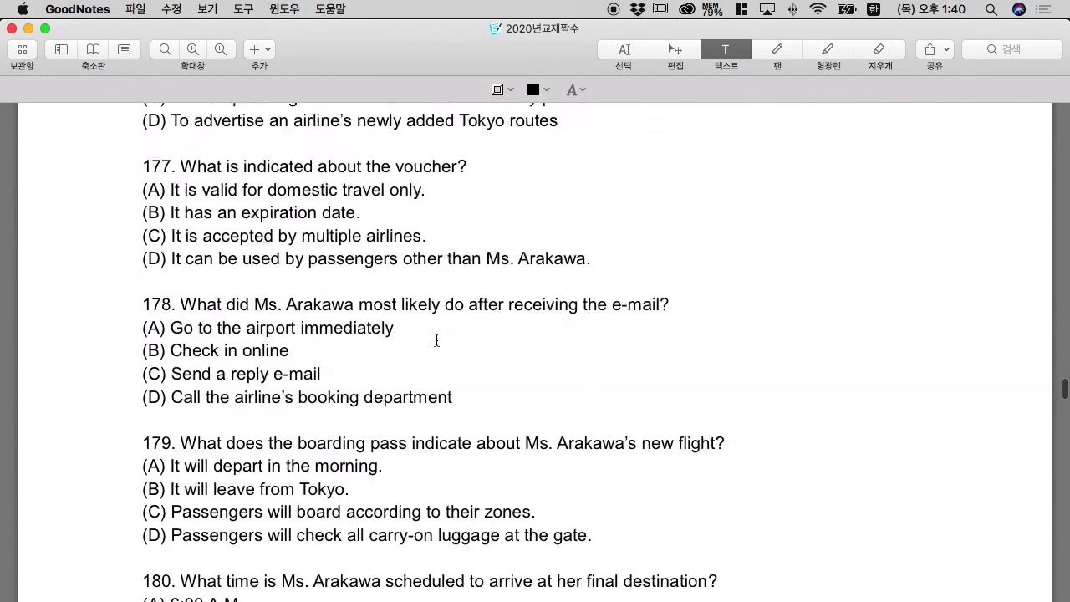
pyautogui.scroll(20, 437, 341)
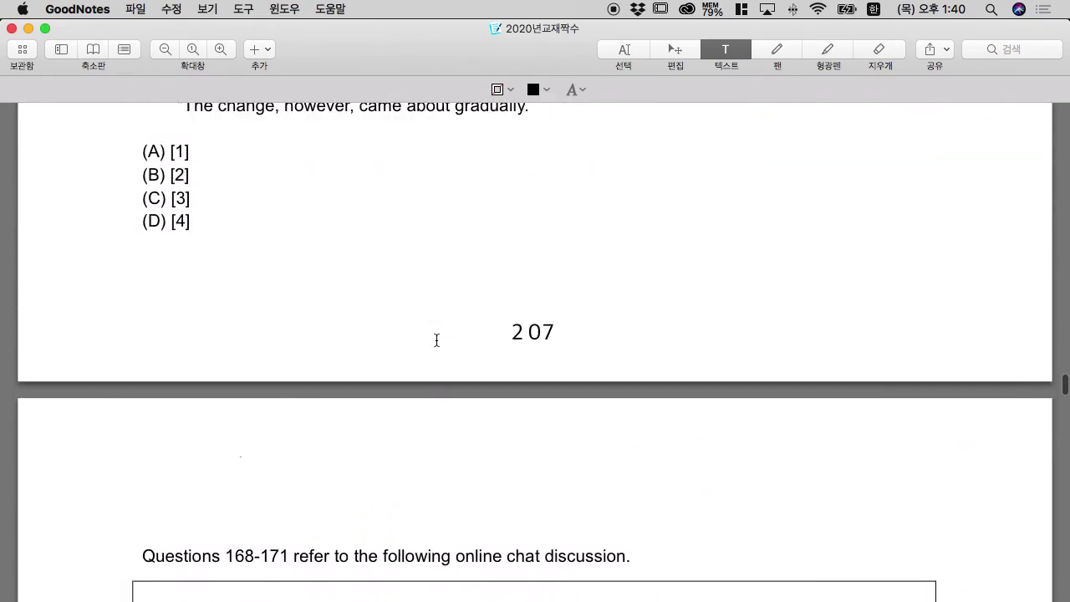
pyautogui.scroll(20, 437, 341)
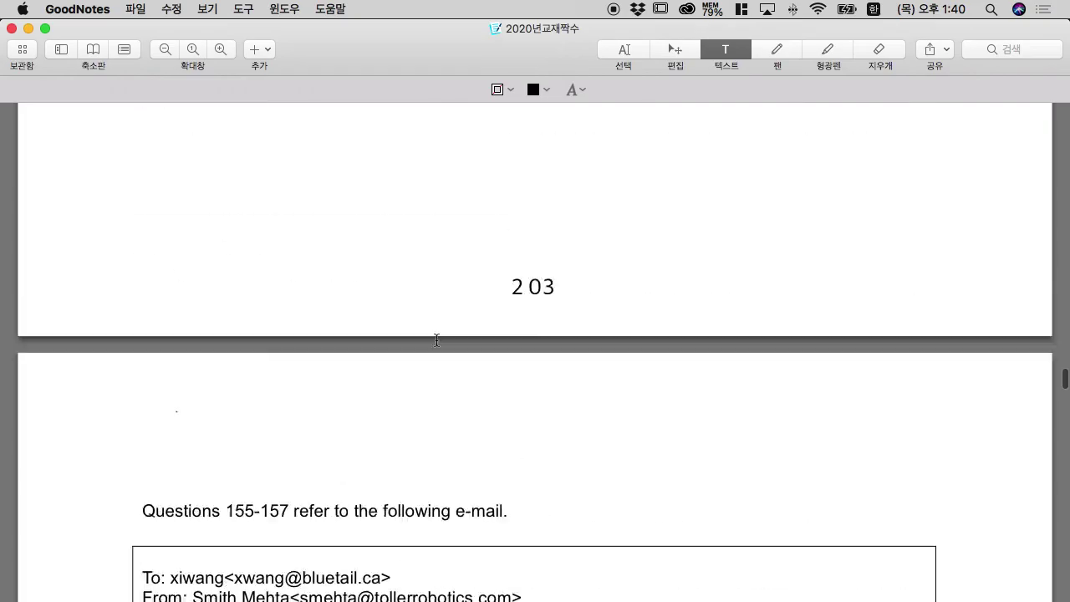
pyautogui.scroll(20, 436, 340)
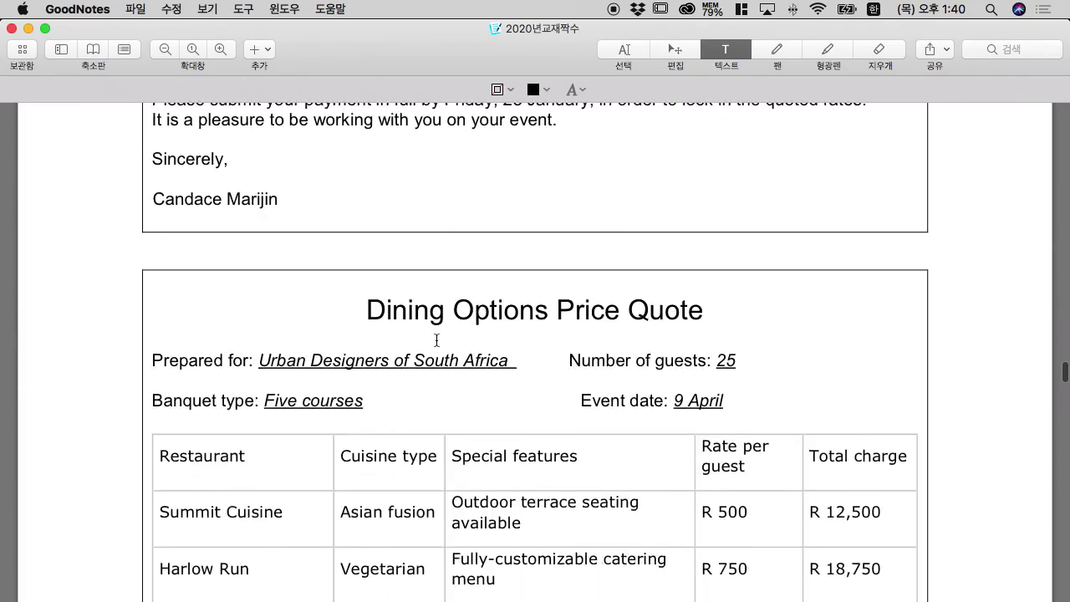
pyautogui.scroll(20, 437, 340)
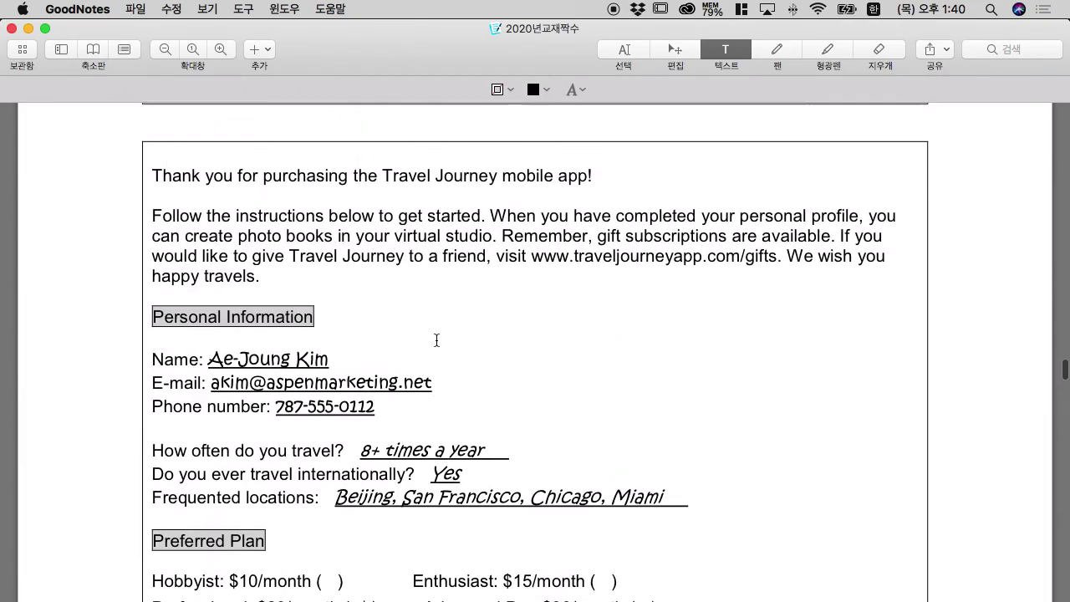
pyautogui.scroll(20, 436, 340)
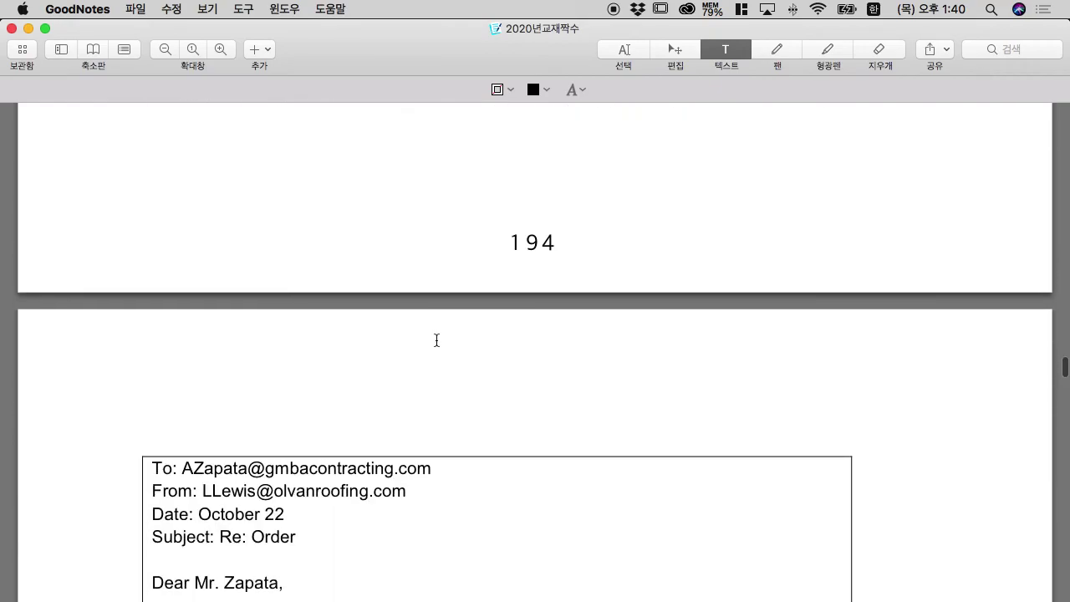
pyautogui.scroll(5, 437, 340)
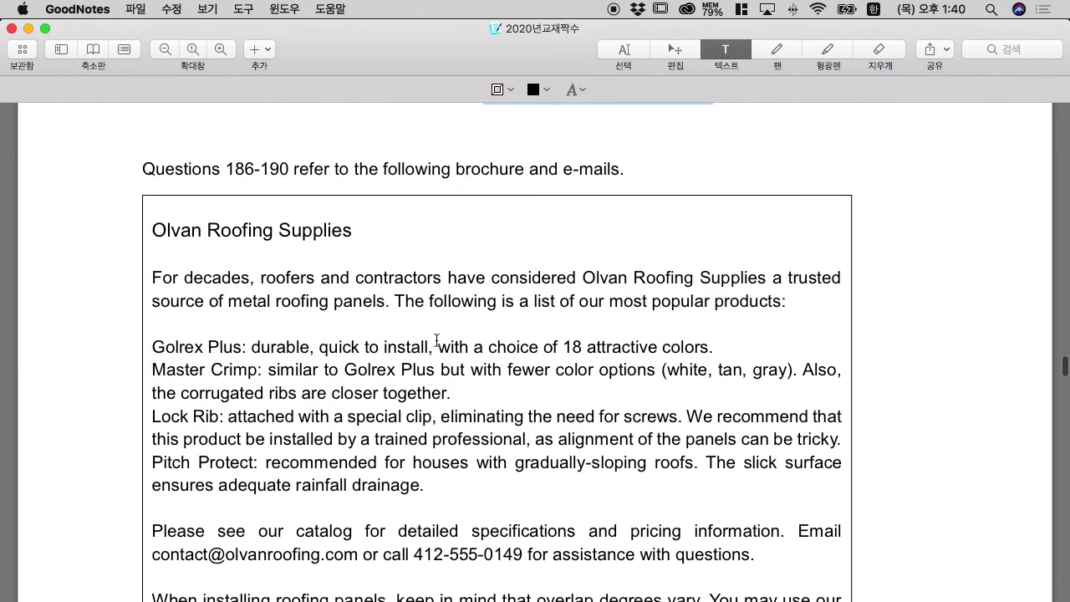
pyautogui.scroll(8, 436, 340)
pyautogui.scroll(5, 436, 341)
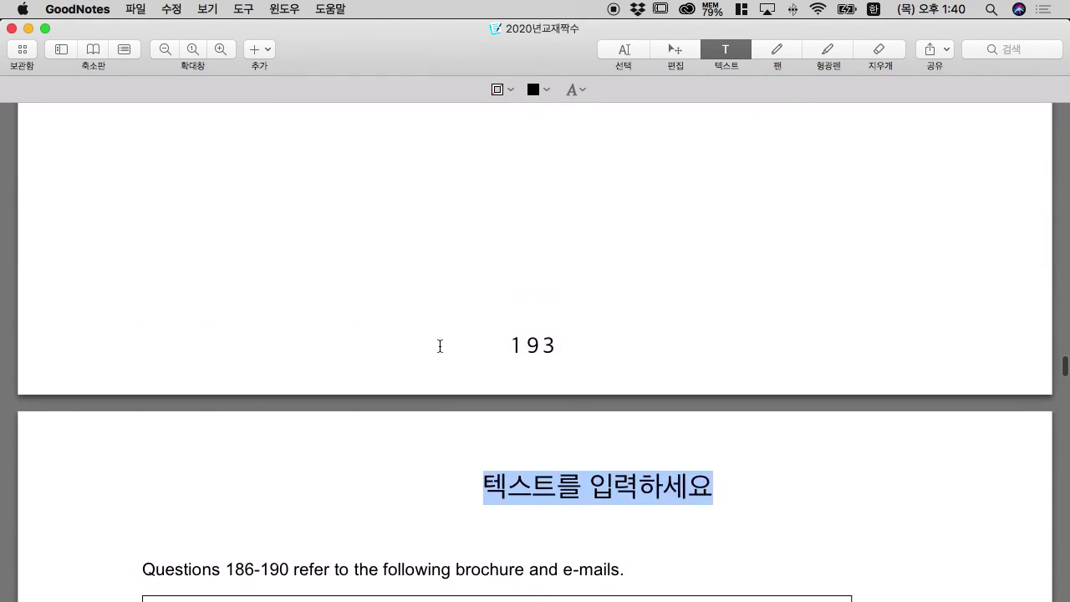
pyautogui.scroll(5, 443, 343)
pyautogui.scroll(-10, 449, 344)
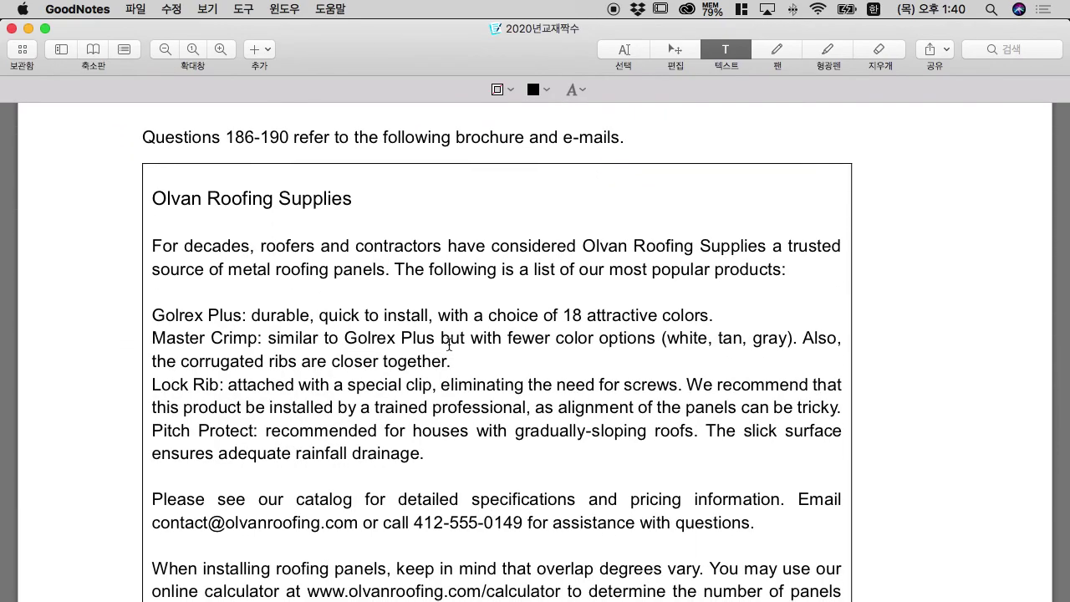
pyautogui.scroll(-1, 450, 344)
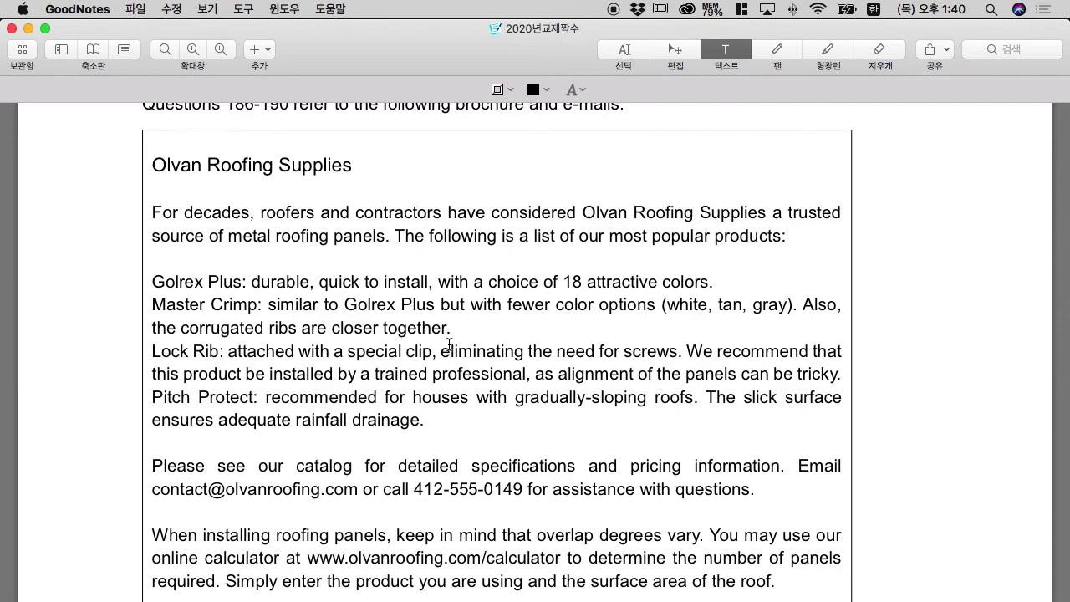